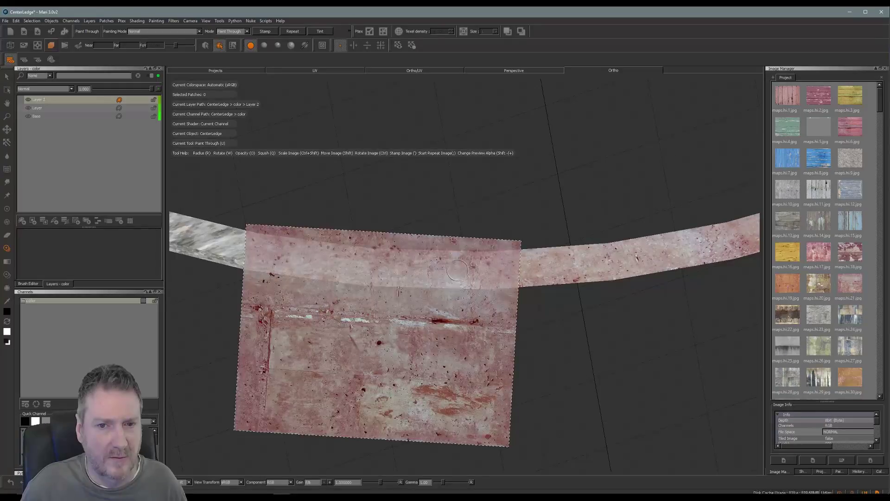
Step: Paint the red-speckled plaster image through onto the grey stone ledge, repositioning the image over the next bare section between strokes
mouse_move(458, 271)
mouse_down()
mouse_move(469, 256)
mouse_move(474, 279)
mouse_move(406, 279)
mouse_move(315, 246)
mouse_move(286, 253)
mouse_move(278, 273)
mouse_move(328, 278)
mouse_up()
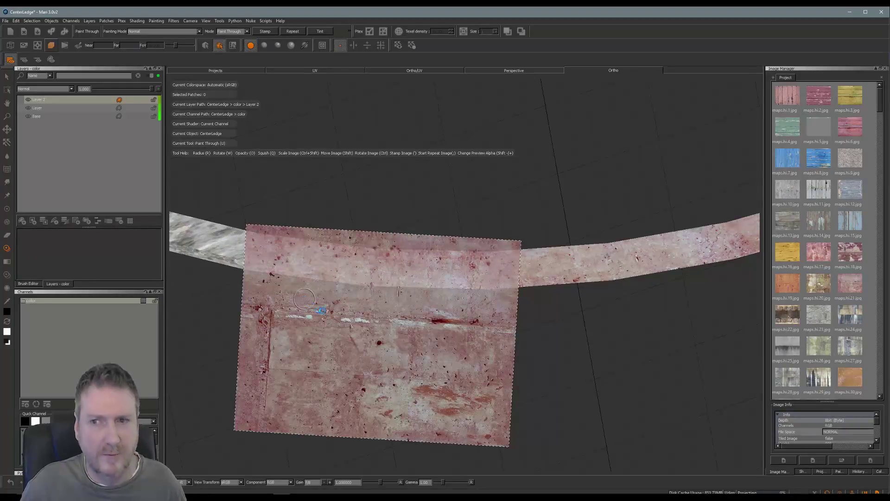
mouse_move(323, 311)
alt+mouse_down()
mouse_move(493, 344)
mouse_move(417, 312)
mouse_move(308, 314)
mouse_move(545, 350)
mouse_move(354, 318)
mouse_move(245, 338)
mouse_move(399, 350)
mouse_move(448, 341)
alt+mouse_up()
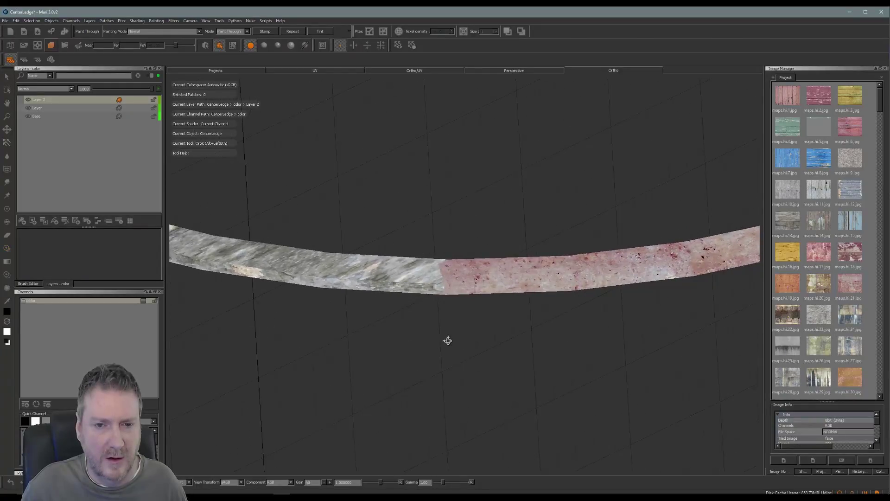
mouse_move(450, 295)
shift+mouse_down()
mouse_move(400, 284)
mouse_move(431, 269)
mouse_move(407, 259)
mouse_move(414, 282)
mouse_move(317, 274)
mouse_move(389, 278)
mouse_move(354, 260)
shift+mouse_up()
mouse_move(398, 281)
mouse_down()
mouse_move(253, 269)
mouse_move(271, 273)
mouse_move(283, 258)
mouse_up()
drag(198, 228, 204, 263)
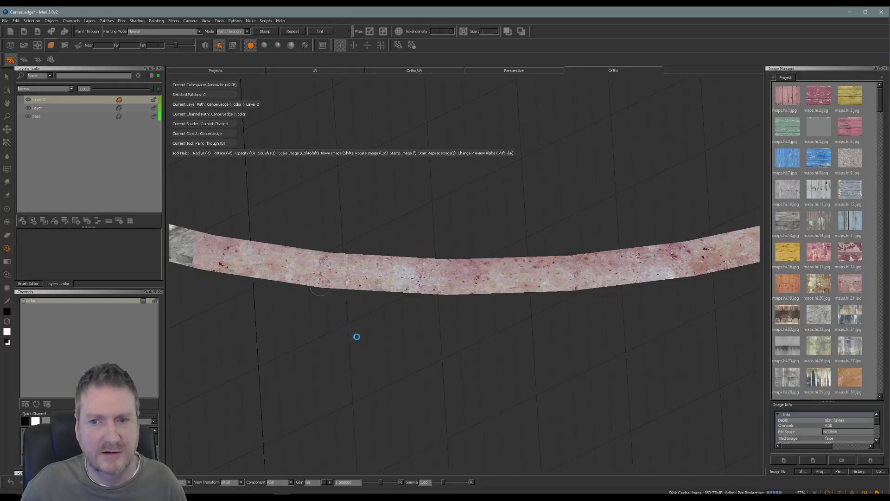
Step: Shift the plaster image up over the adjoining bare stretch of the curved ledge and paint it through from the existing seam
alt+middle_drag(357, 337, 597, 303)
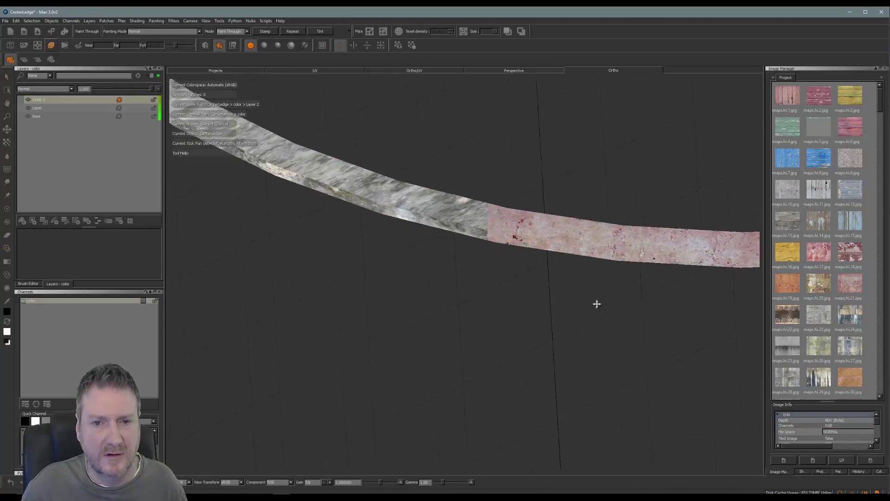
mouse_move(597, 304)
alt+mouse_down()
mouse_move(505, 274)
mouse_move(346, 271)
mouse_move(332, 322)
mouse_move(348, 318)
alt+mouse_up()
key(u)
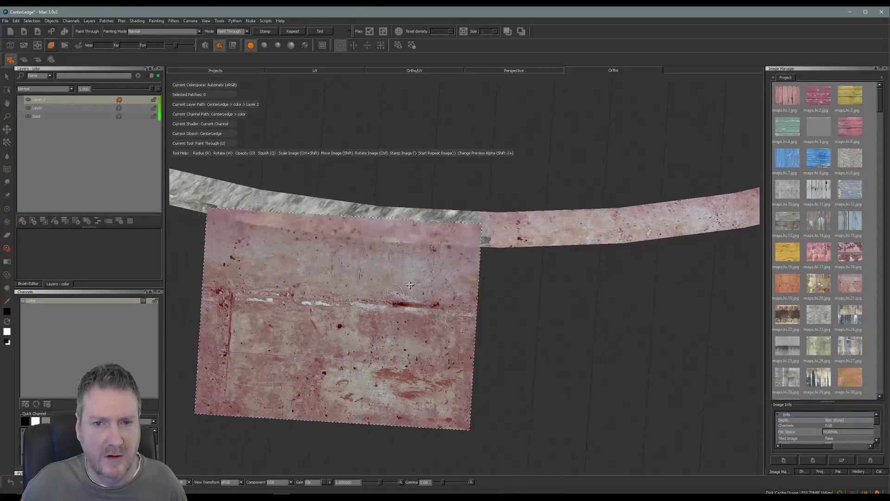
shift+drag(410, 286, 433, 267)
mouse_move(495, 230)
mouse_down()
mouse_move(437, 222)
mouse_move(433, 249)
mouse_move(322, 215)
mouse_move(408, 216)
mouse_move(260, 209)
mouse_move(277, 222)
mouse_up()
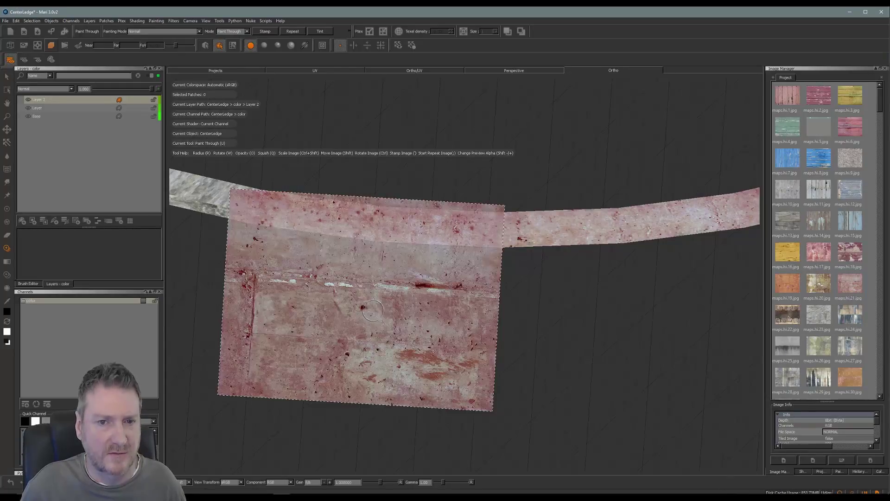
Step: Turn the ledge to face its next grey stretch squarely and extend the red plaster texture across it
mouse_move(328, 322)
alt+mouse_down()
mouse_move(591, 332)
mouse_move(558, 274)
mouse_move(422, 225)
mouse_move(350, 301)
mouse_move(358, 325)
mouse_move(308, 310)
mouse_move(448, 312)
mouse_move(487, 335)
mouse_move(370, 324)
mouse_move(423, 294)
mouse_move(423, 325)
mouse_move(439, 308)
mouse_move(561, 280)
alt+mouse_up()
mouse_move(467, 309)
alt+mouse_down()
mouse_move(332, 324)
mouse_move(352, 342)
mouse_move(473, 338)
mouse_move(416, 338)
mouse_move(469, 332)
mouse_move(449, 317)
alt+mouse_up()
alt+right_drag(441, 323, 596, 357)
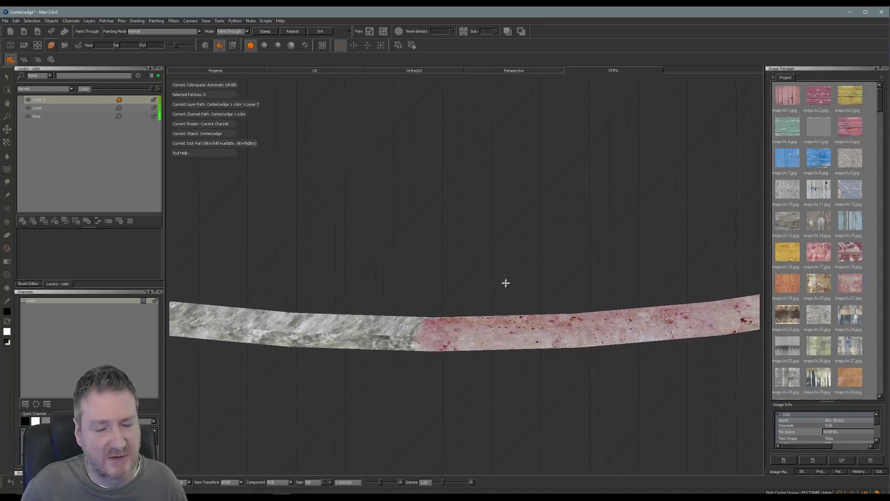
alt+middle_drag(505, 282, 553, 224)
mouse_move(468, 298)
mouse_down()
mouse_move(474, 273)
mouse_move(438, 261)
mouse_move(438, 281)
mouse_move(412, 291)
mouse_move(452, 309)
mouse_move(405, 287)
mouse_up()
mouse_move(390, 257)
mouse_down()
mouse_move(325, 263)
mouse_move(288, 286)
mouse_move(243, 263)
mouse_up()
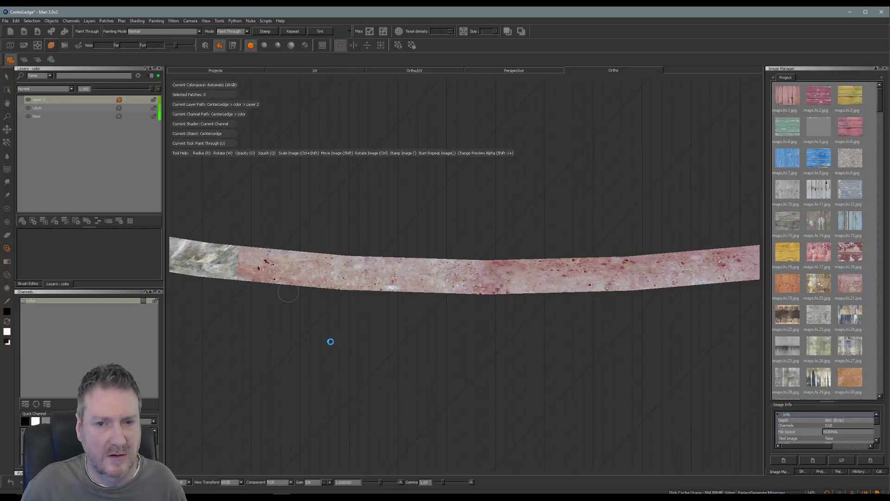
Step: Continue the red plaster coverage over the following grey section of the ledge and bake the paint
alt+drag(321, 341, 358, 343)
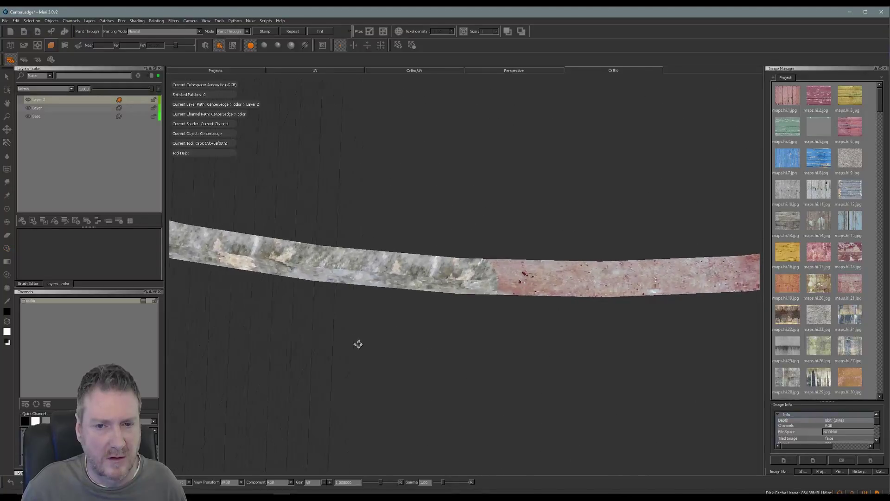
mouse_move(466, 273)
mouse_down()
mouse_move(478, 265)
mouse_move(480, 281)
mouse_move(418, 280)
mouse_move(283, 248)
mouse_move(331, 283)
mouse_move(293, 256)
mouse_up()
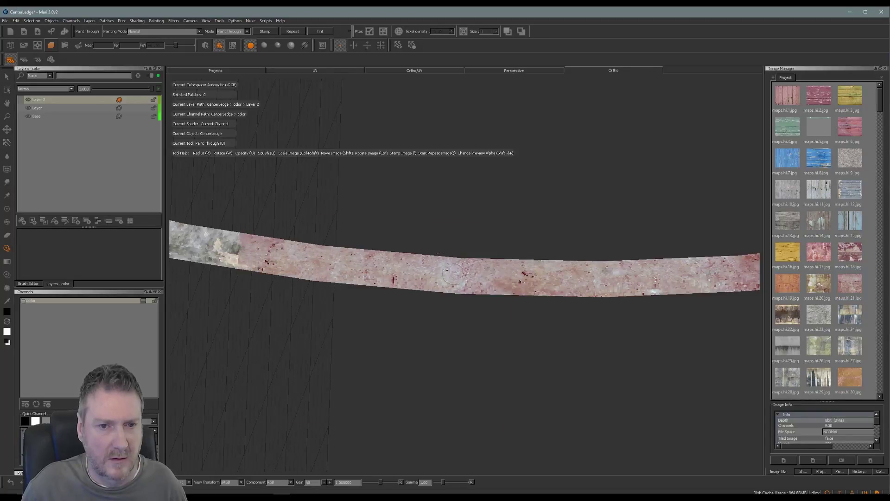
key(b)
mouse_move(452, 274)
mouse_down()
mouse_move(348, 354)
mouse_move(473, 364)
mouse_move(548, 354)
mouse_move(612, 311)
mouse_move(424, 329)
mouse_up()
Step: Enlarge the view of the ledge, align the plaster image with its band, paint the bare area beyond the seam and bake it
mouse_move(479, 350)
alt+mouse_down()
mouse_move(455, 346)
mouse_move(538, 249)
mouse_move(467, 352)
mouse_move(436, 360)
alt+mouse_up()
alt+right_drag(480, 375, 550, 374)
alt+drag(506, 358, 483, 353)
alt+middle_drag(483, 353, 493, 245)
mouse_move(486, 288)
shift+mouse_down()
mouse_move(497, 286)
mouse_move(502, 300)
shift+mouse_up()
mouse_move(508, 271)
mouse_down()
mouse_move(472, 295)
mouse_move(480, 274)
mouse_move(455, 266)
mouse_move(471, 287)
mouse_move(460, 304)
mouse_up()
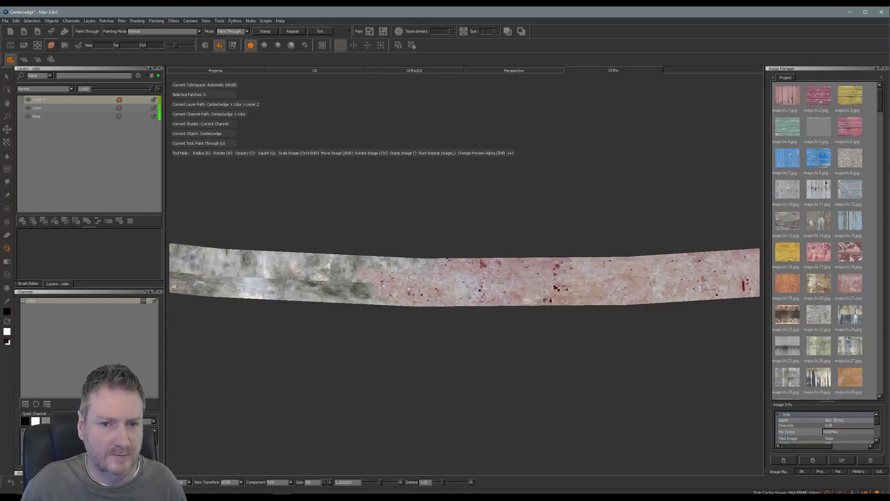
mouse_move(408, 267)
mouse_down()
mouse_move(266, 269)
mouse_move(280, 292)
mouse_move(257, 299)
mouse_up()
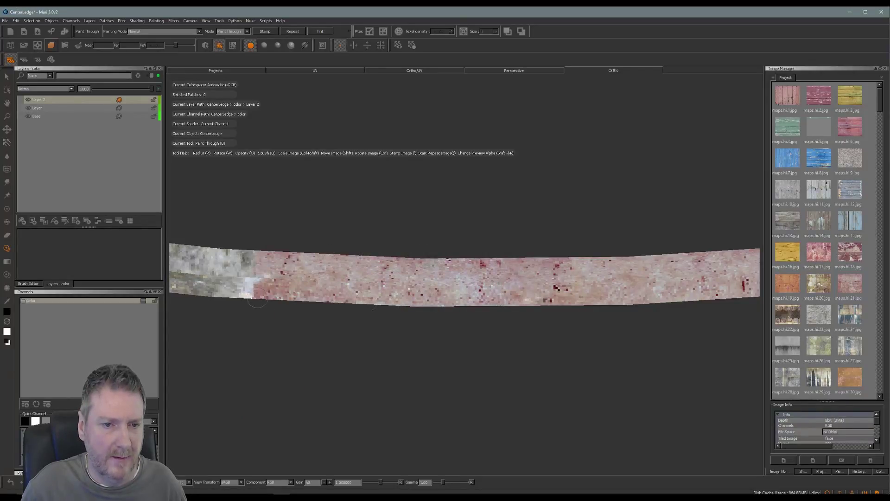
key(b)
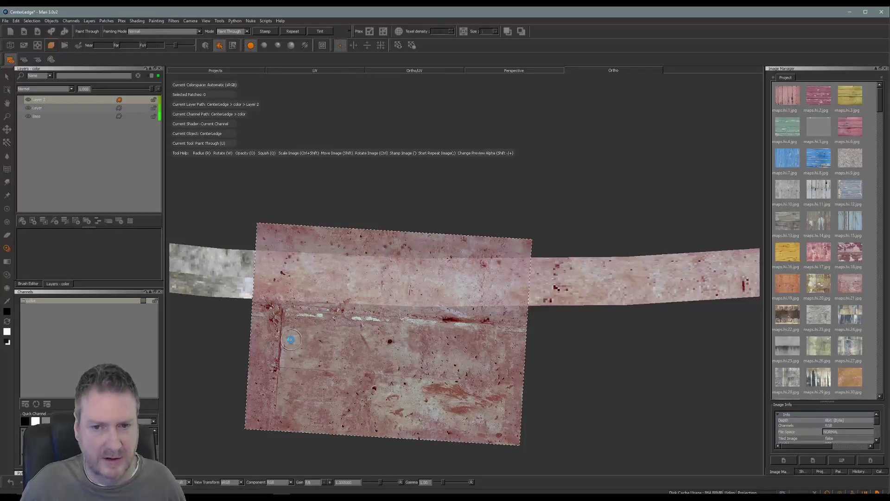
Step: Move the plaster image down onto the sloping part of the ledge and paint over its grey stone up to the image's edge
mouse_move(397, 350)
alt+middle_down()
mouse_move(602, 358)
mouse_move(646, 379)
alt+middle_up()
shift+drag(390, 342, 479, 377)
drag(570, 300, 601, 296)
mouse_move(611, 330)
mouse_down()
mouse_move(469, 323)
mouse_move(529, 290)
mouse_move(376, 281)
mouse_up()
drag(319, 255, 513, 312)
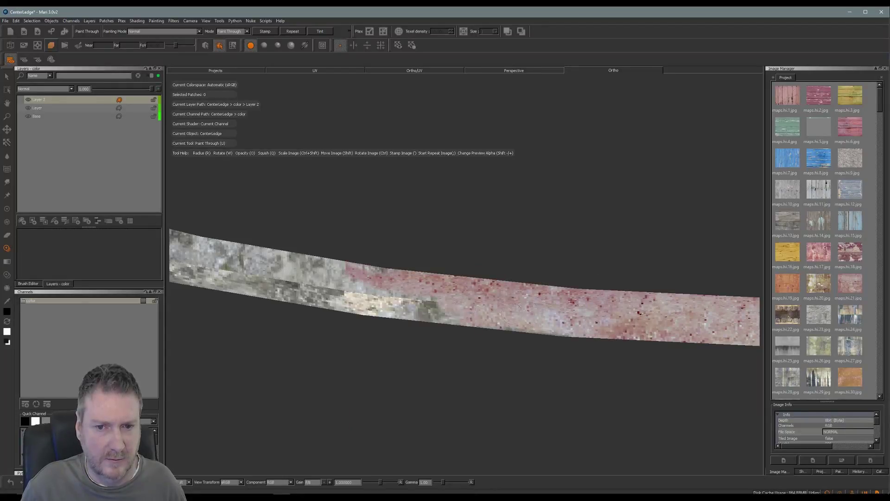
drag(575, 319, 378, 298)
drag(467, 301, 382, 299)
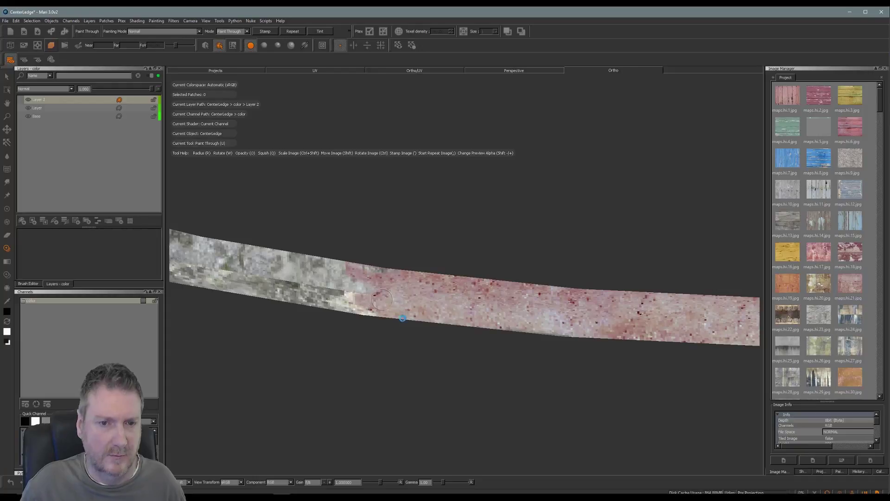
Step: Rotate the plaster image to match the ledge's downward slope, paint the stretch before the dark vertical post and bake it
alt+middle_drag(342, 348, 590, 372)
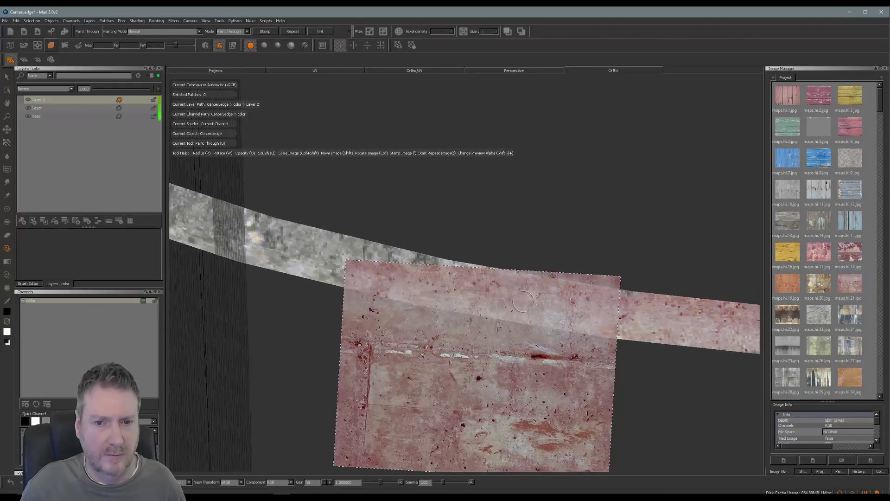
mouse_move(508, 297)
ctrl+mouse_down()
mouse_move(561, 319)
mouse_move(596, 296)
mouse_move(604, 317)
mouse_move(445, 308)
mouse_move(408, 290)
mouse_move(526, 268)
ctrl+mouse_up()
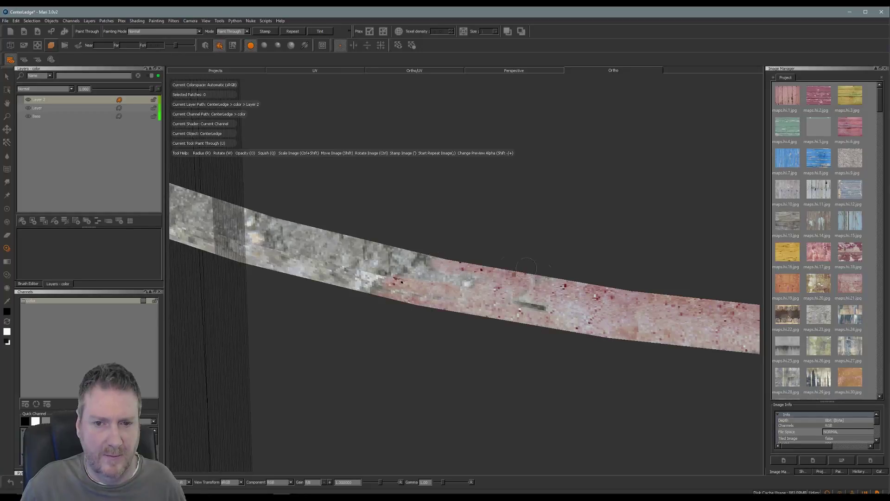
mouse_move(467, 283)
mouse_down()
mouse_move(499, 320)
mouse_move(345, 254)
mouse_up()
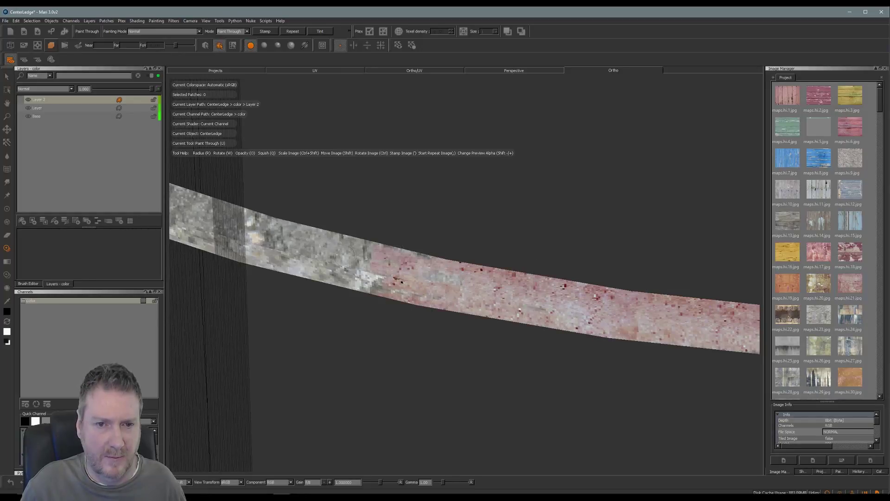
drag(403, 245, 410, 279)
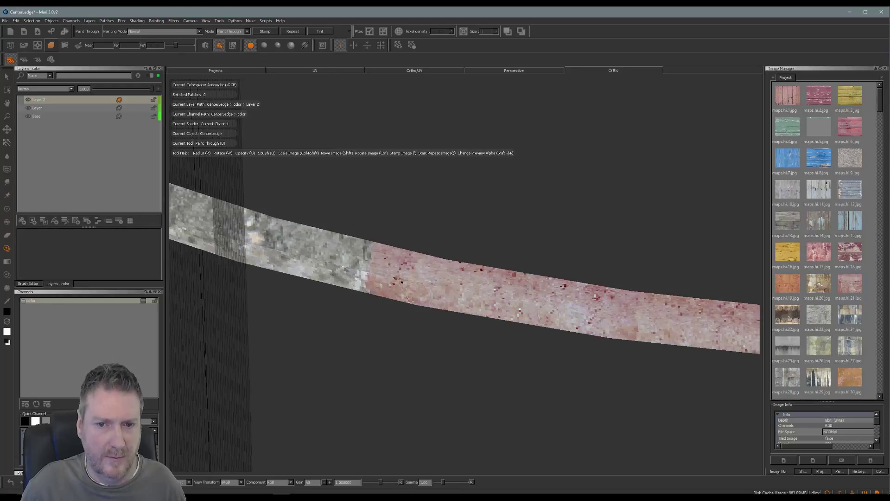
drag(531, 314, 505, 328)
key(b)
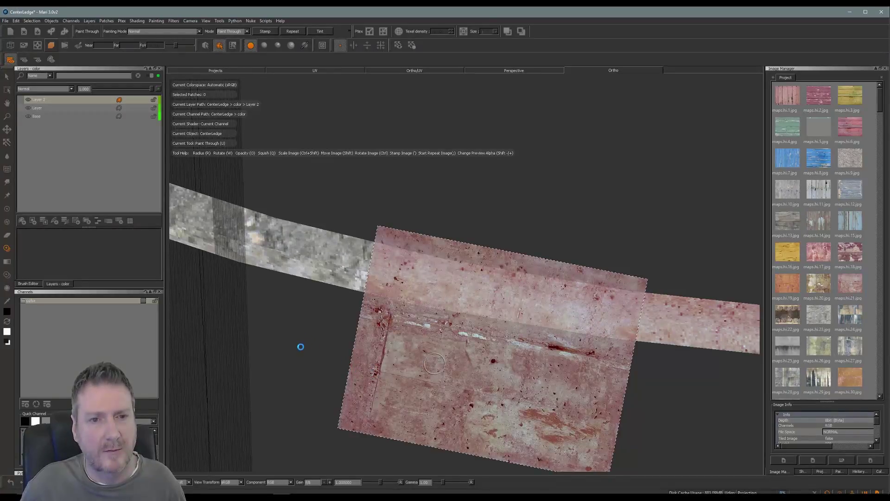
Step: Rotate the plaster image slightly further and paint the ledge section that crosses the dark vertical post
alt+middle_drag(299, 338, 519, 392)
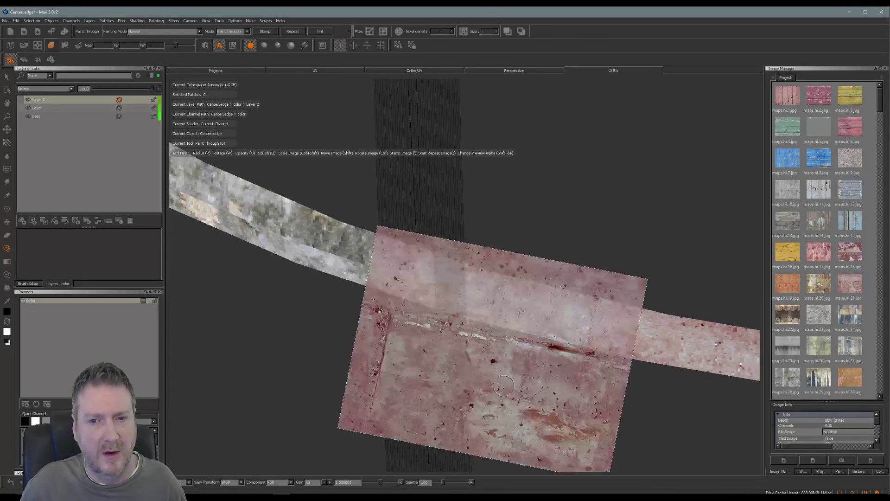
mouse_move(560, 305)
ctrl+mouse_down()
mouse_move(496, 311)
mouse_move(576, 325)
mouse_move(569, 301)
ctrl+mouse_up()
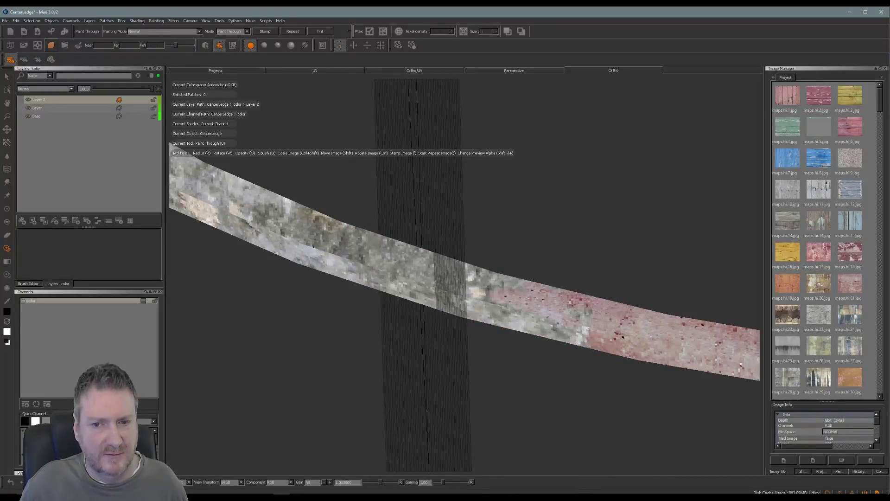
mouse_move(579, 343)
mouse_down()
mouse_move(408, 278)
mouse_move(368, 247)
mouse_up()
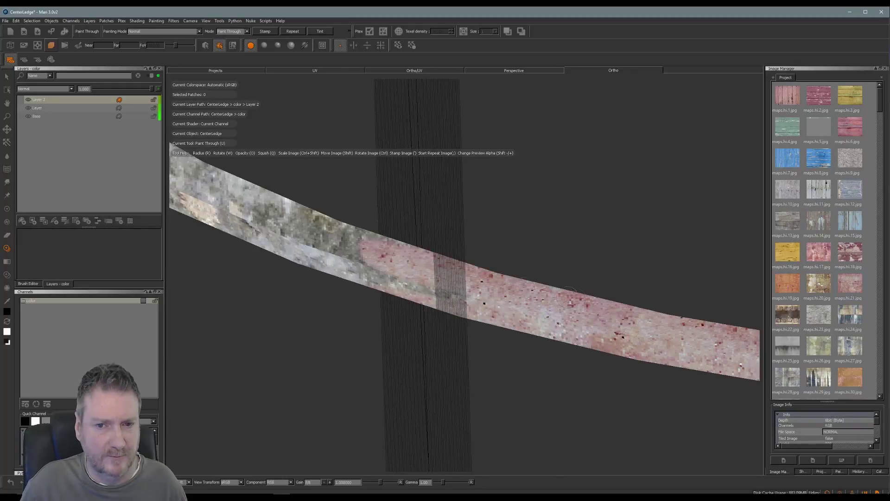
drag(569, 297, 492, 327)
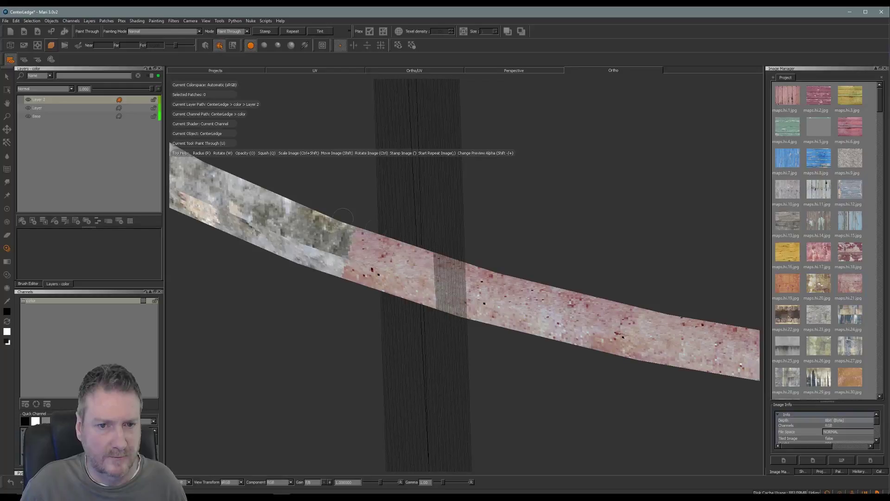
drag(343, 218, 389, 247)
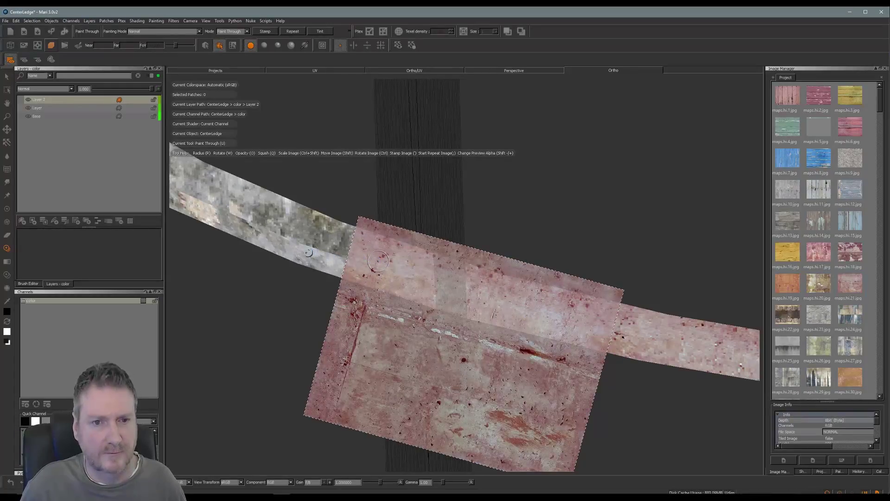
Step: Angle the plaster image along the steeper curve beyond the dark post, paint that part of the ledge and bake it
alt+middle_drag(303, 246, 531, 343)
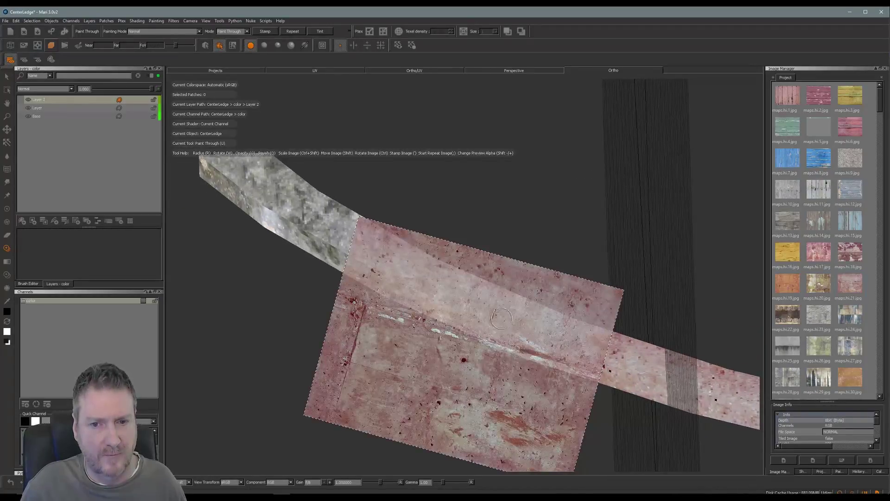
mouse_move(525, 307)
ctrl+mouse_down()
mouse_move(530, 315)
mouse_move(488, 304)
mouse_move(536, 342)
ctrl+mouse_up()
drag(579, 363, 577, 364)
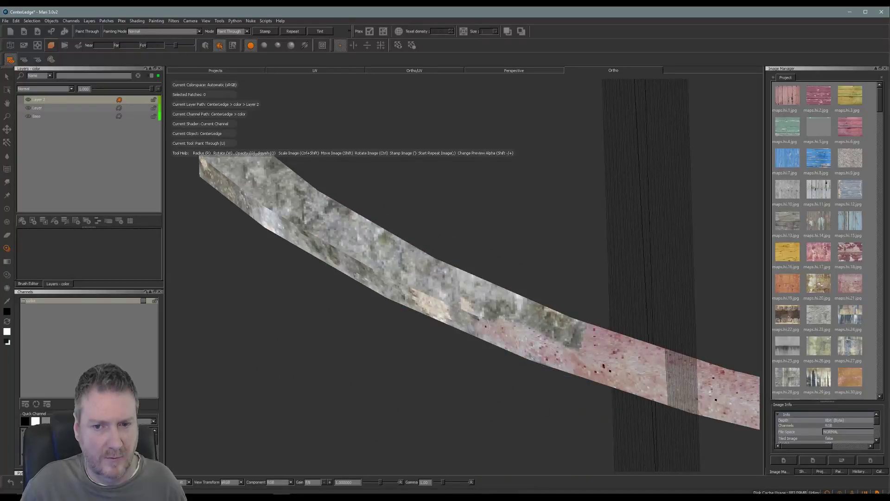
mouse_move(480, 327)
mouse_down()
mouse_move(572, 328)
mouse_move(492, 297)
mouse_move(468, 306)
mouse_move(364, 287)
mouse_up()
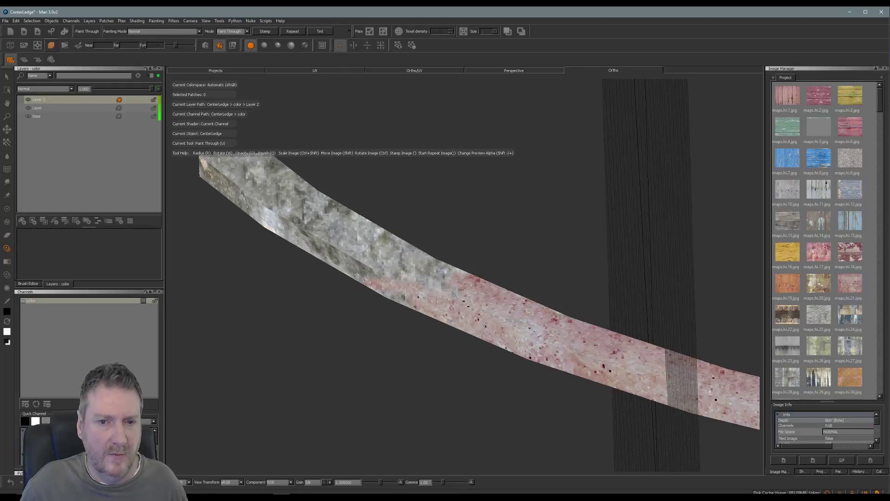
drag(469, 279, 459, 282)
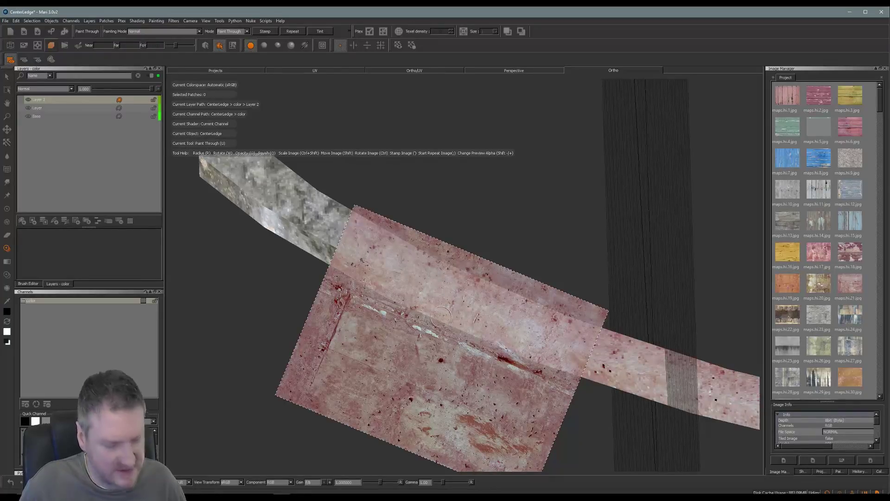
key(b)
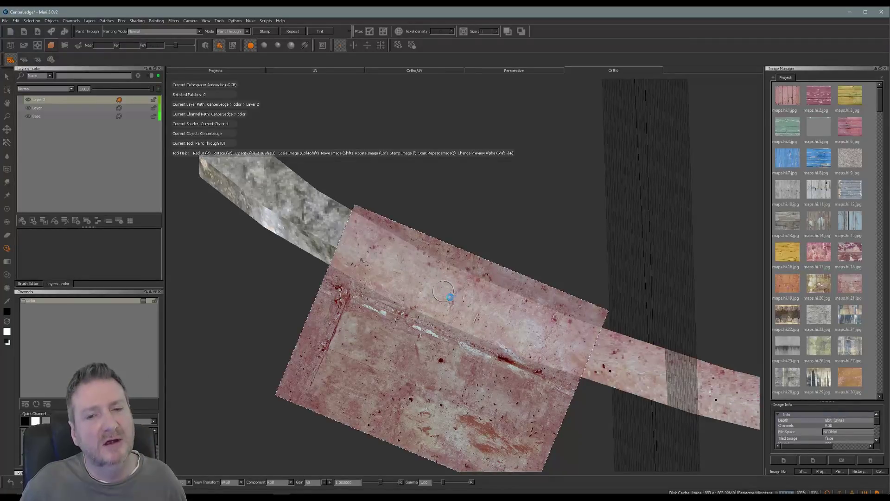
Step: Angle the plaster image along the ledge's steep end, paint the remaining grey stone up to the pointed tip and bake it
alt+middle_drag(420, 280, 420, 279)
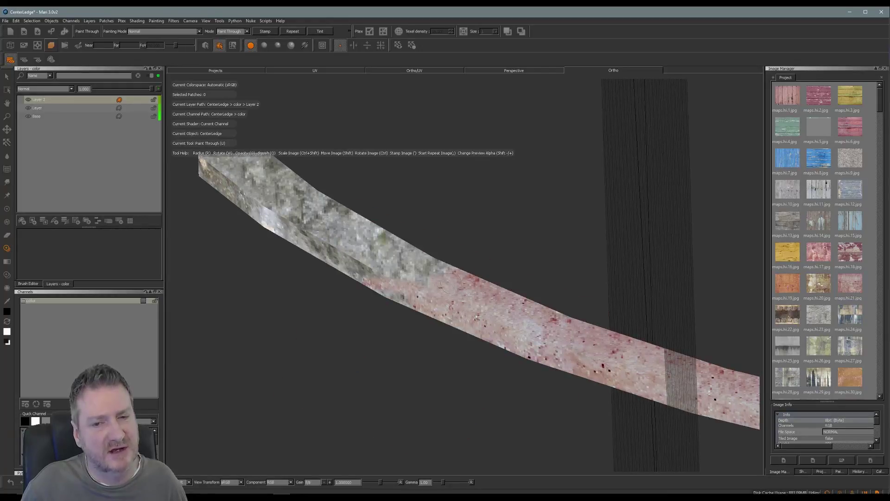
key(b)
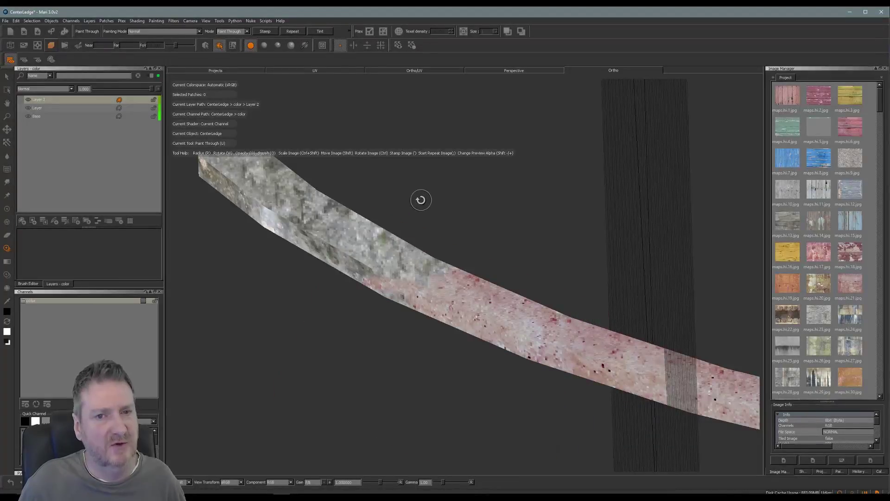
alt+middle_drag(421, 200, 489, 269)
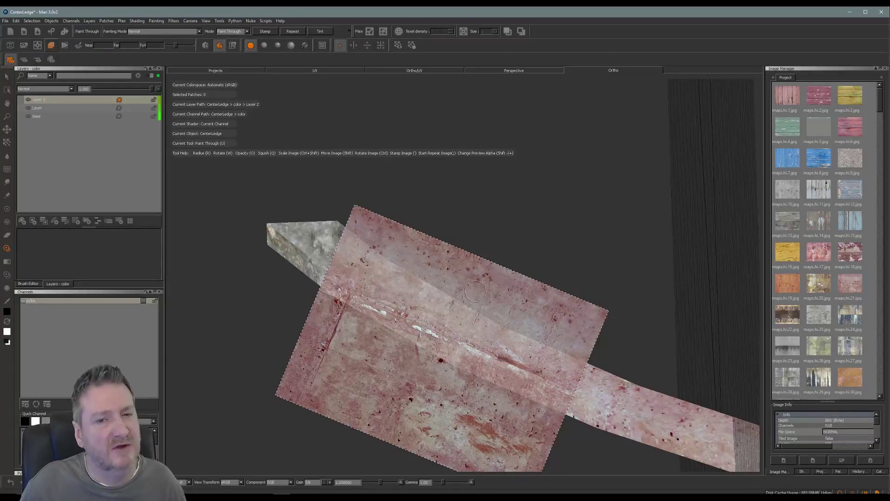
ctrl+drag(489, 298, 490, 302)
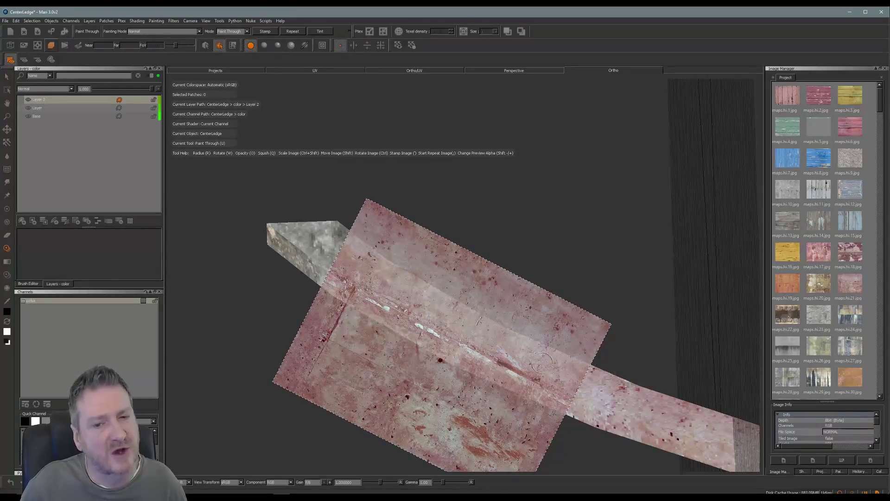
middle_drag(524, 348, 493, 343)
mouse_move(493, 343)
mouse_down()
mouse_move(500, 324)
mouse_move(440, 325)
mouse_move(482, 363)
mouse_move(375, 308)
mouse_move(418, 297)
mouse_move(438, 306)
mouse_move(394, 281)
mouse_move(380, 286)
mouse_up()
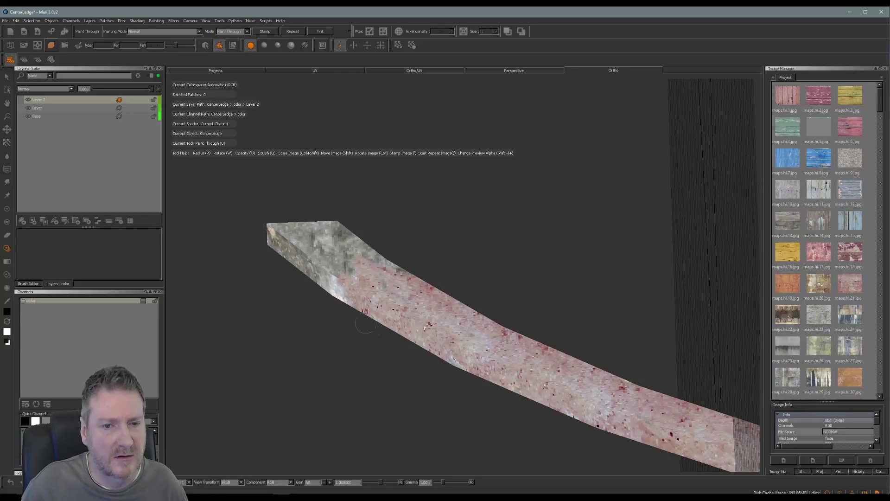
drag(463, 371, 449, 376)
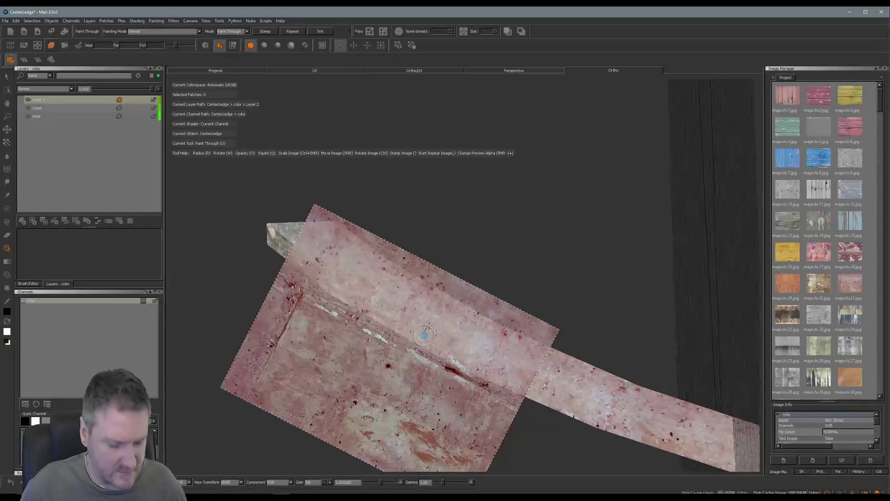
middle_drag(470, 225, 585, 297)
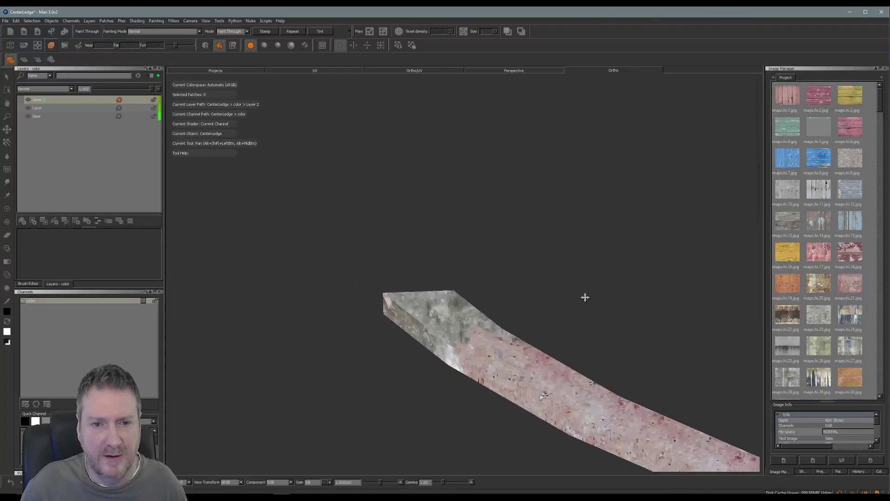
mouse_move(419, 298)
mouse_down()
mouse_move(475, 308)
mouse_move(396, 299)
mouse_move(433, 331)
mouse_move(399, 325)
mouse_move(489, 368)
mouse_up()
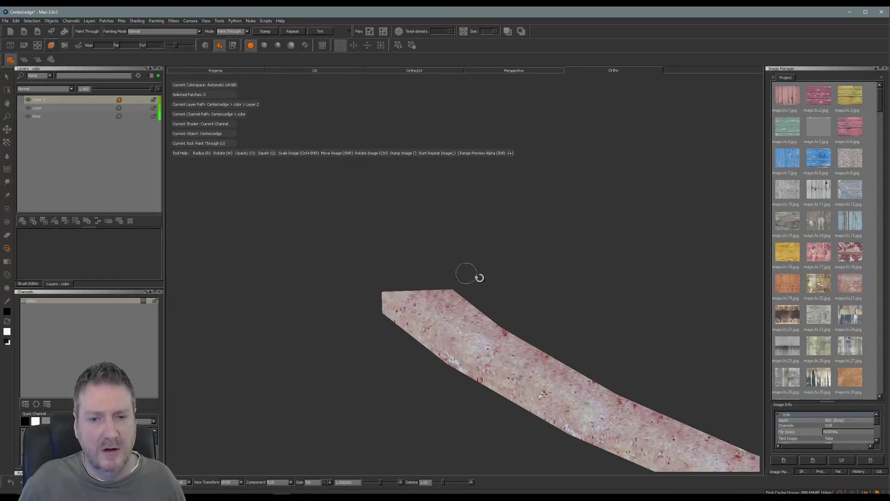
Step: Turn to the ledge's unpainted grey side, rotate the plaster image to its slope, paint the first stretch from the tip and bake it
alt+right_drag(498, 284, 315, 263)
alt+middle_drag(463, 233, 380, 308)
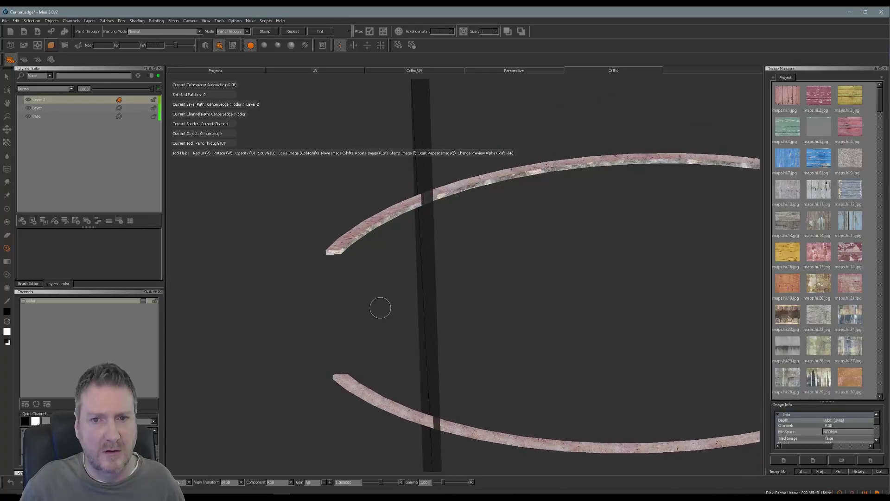
mouse_move(539, 271)
alt+mouse_down()
mouse_move(535, 210)
mouse_move(510, 137)
mouse_move(535, 214)
mouse_move(530, 166)
alt+mouse_up()
alt+middle_drag(513, 198, 517, 277)
alt+right_drag(463, 242, 583, 253)
alt+middle_drag(480, 226, 575, 282)
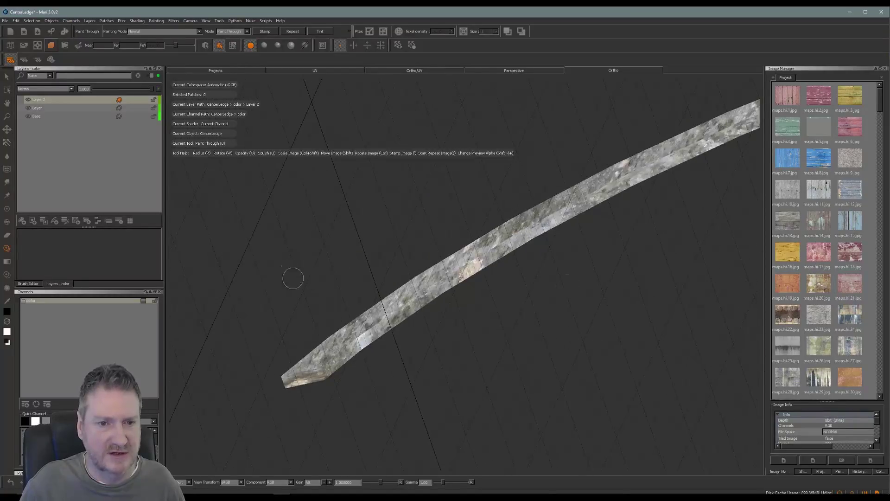
alt+drag(292, 279, 268, 241)
alt+drag(593, 310, 587, 338)
alt+drag(610, 244, 654, 285)
alt+drag(286, 272, 205, 251)
mouse_move(491, 238)
alt+mouse_down()
mouse_move(587, 232)
mouse_move(411, 333)
mouse_move(279, 304)
mouse_move(273, 292)
mouse_move(285, 281)
alt+mouse_up()
mouse_move(305, 261)
alt+middle_down()
mouse_move(390, 243)
mouse_move(382, 240)
alt+middle_up()
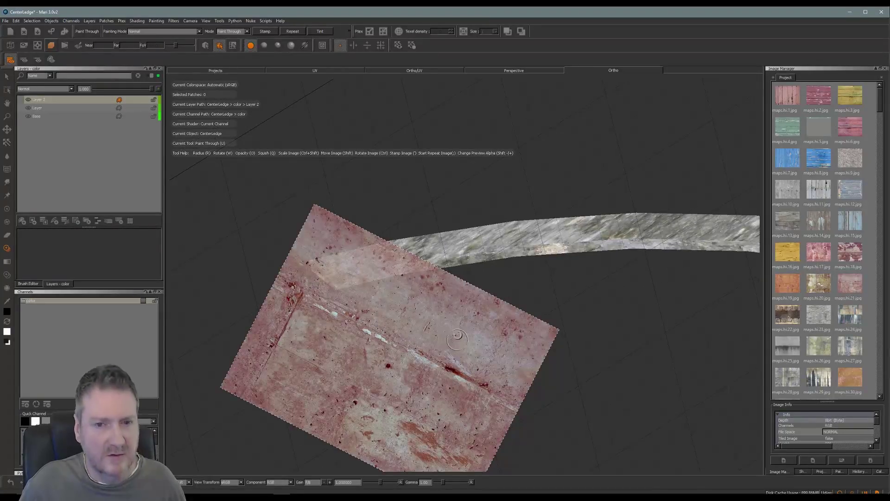
mouse_move(458, 340)
ctrl+mouse_down()
mouse_move(430, 300)
mouse_move(440, 279)
ctrl+mouse_up()
drag(325, 264, 312, 264)
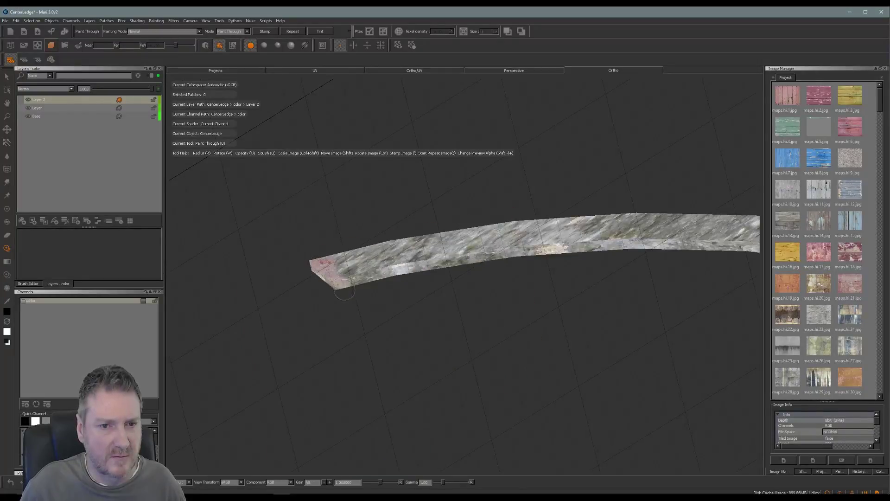
mouse_move(344, 290)
mouse_down()
mouse_move(399, 266)
mouse_move(341, 251)
mouse_up()
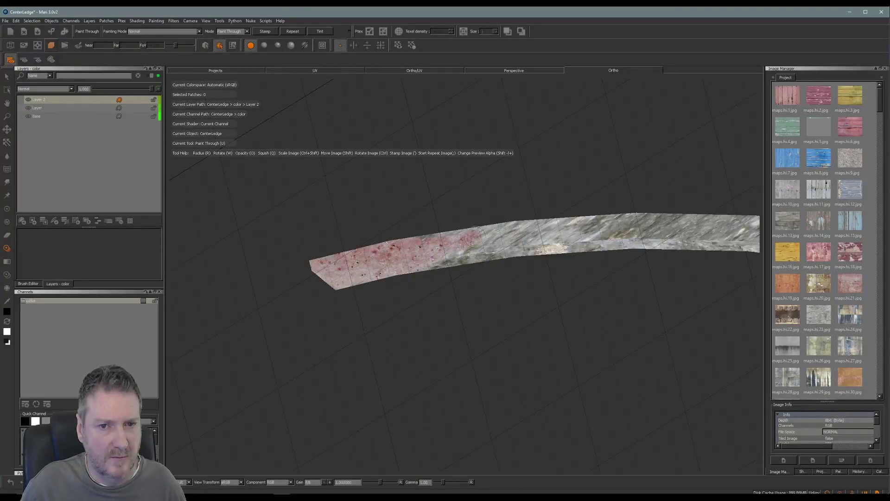
drag(527, 249, 491, 264)
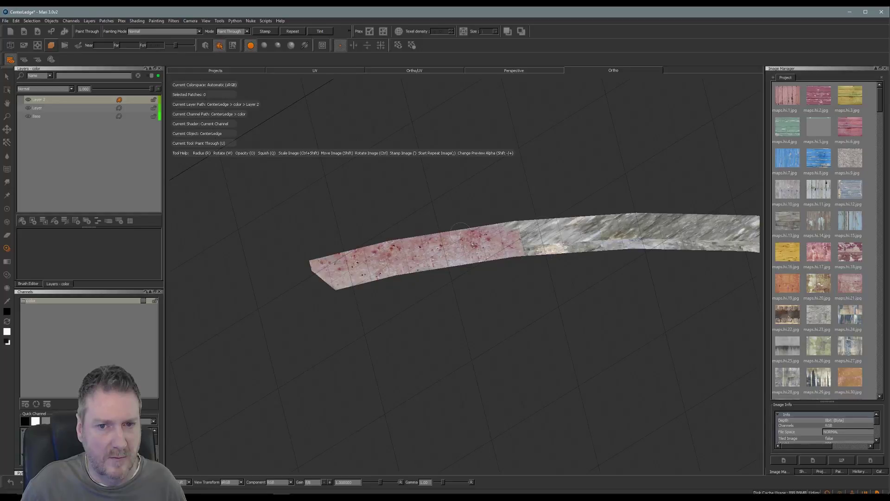
drag(477, 219, 513, 269)
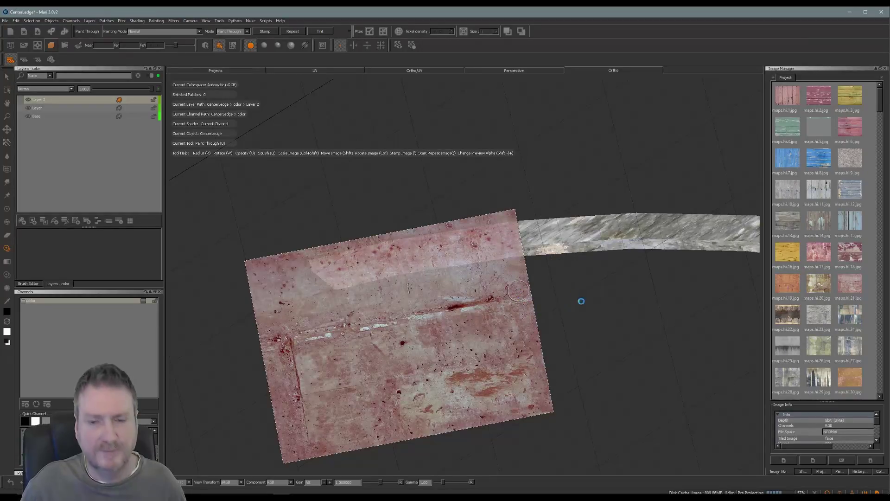
Step: Rotate the plaster image closer to level, paint the second stretch of the ledge's grey side and bake it
mouse_move(593, 298)
alt+mouse_down()
mouse_move(402, 308)
mouse_move(381, 318)
mouse_move(682, 328)
alt+mouse_up()
alt+drag(308, 330, 322, 343)
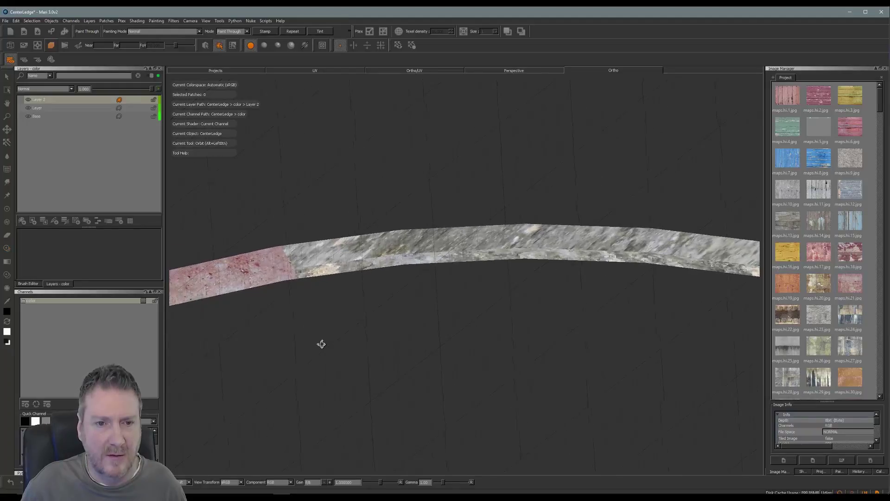
ctrl+drag(424, 282, 426, 273)
mouse_move(291, 267)
mouse_down()
mouse_move(330, 247)
mouse_move(441, 262)
mouse_up()
mouse_move(392, 241)
mouse_down()
mouse_move(465, 227)
mouse_move(508, 246)
mouse_up()
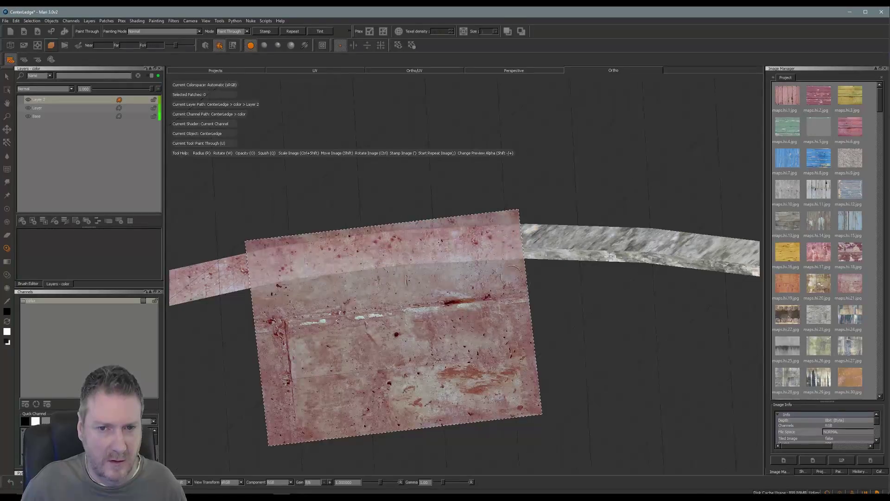
key(b)
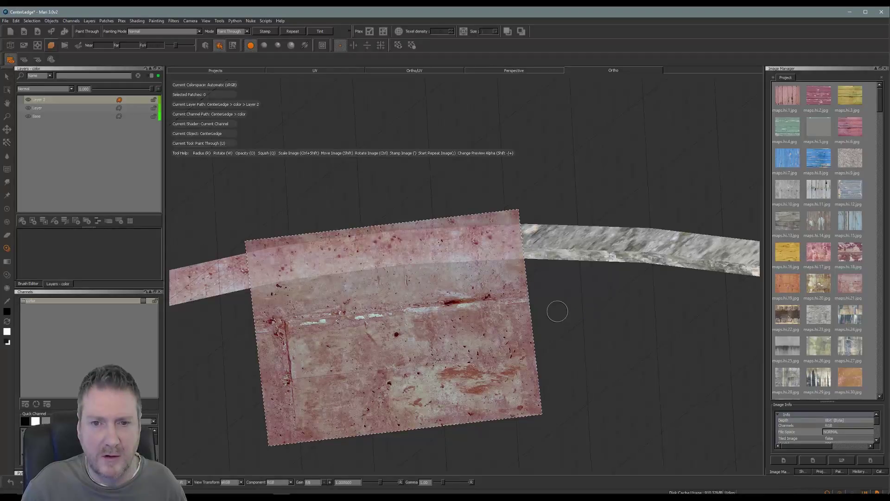
Step: Turn the plaster image nearly horizontal over the crest of the arc, paint that stretch up to the image's edge and bake it
alt+middle_drag(558, 312, 378, 286)
mouse_move(626, 317)
alt+mouse_down()
mouse_move(618, 328)
mouse_move(548, 315)
alt+mouse_up()
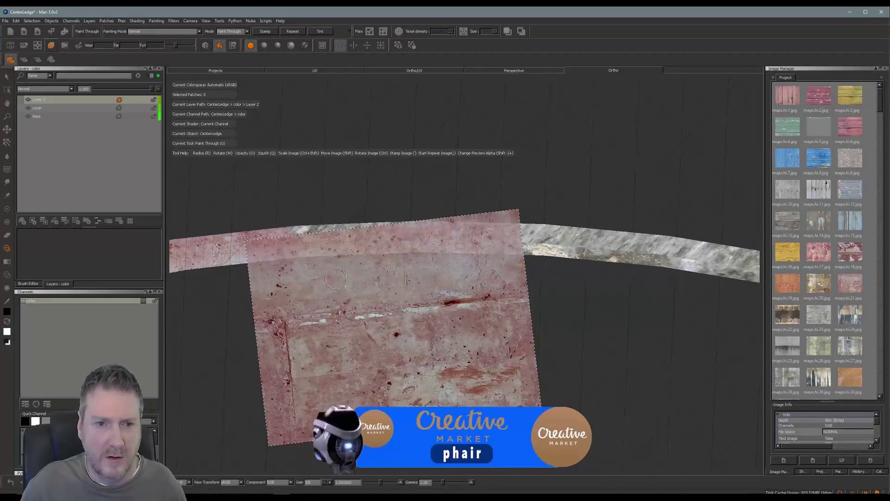
mouse_move(336, 279)
ctrl+mouse_down()
mouse_move(438, 281)
mouse_move(427, 324)
mouse_move(435, 265)
mouse_move(462, 266)
ctrl+mouse_up()
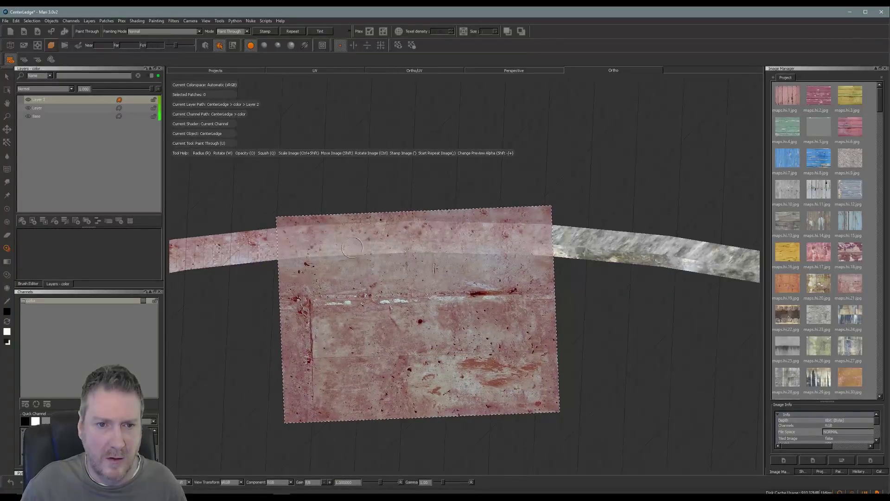
drag(308, 242, 304, 240)
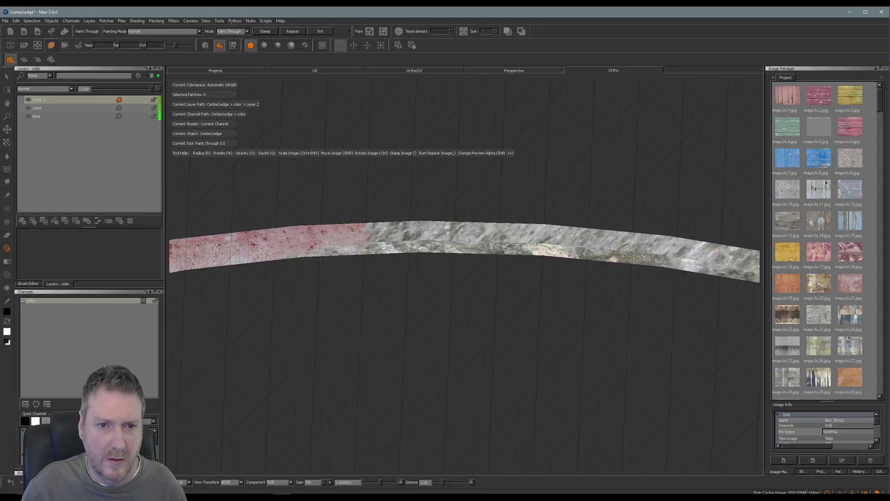
drag(481, 226, 529, 243)
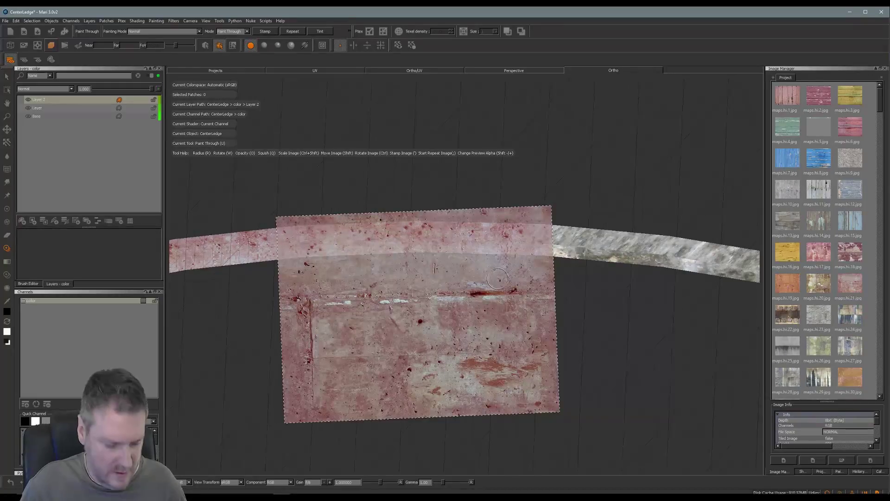
key(b)
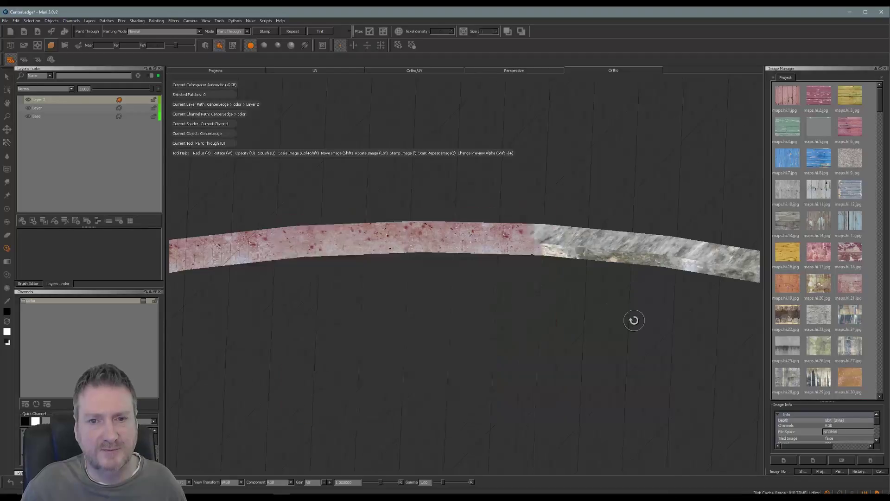
Step: Shift the plaster image sideways over the grey stone beyond the crest, keeping its angle, then paint that section and bake it
mouse_move(634, 318)
alt+mouse_down()
mouse_move(642, 298)
mouse_move(632, 297)
mouse_move(403, 307)
mouse_move(409, 315)
alt+mouse_up()
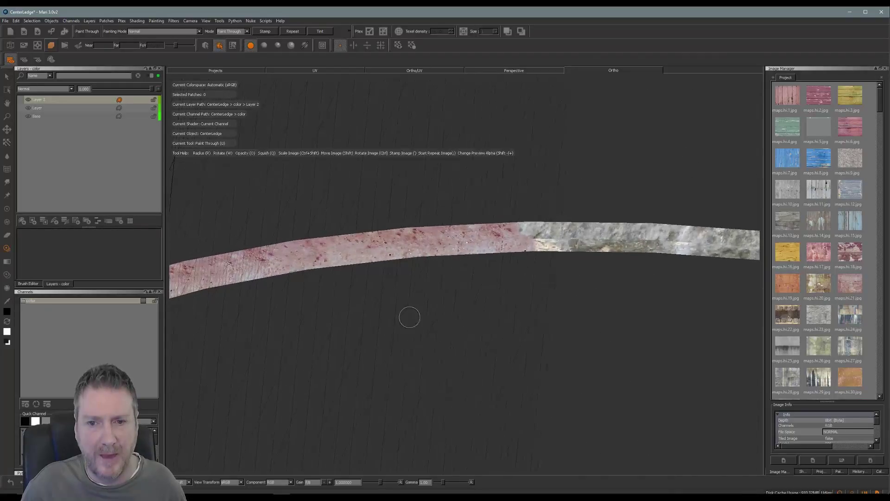
alt+middle_drag(540, 315, 254, 310)
mouse_move(458, 346)
alt+mouse_down()
mouse_move(483, 341)
mouse_move(297, 350)
alt+mouse_up()
alt+middle_drag(364, 332, 430, 335)
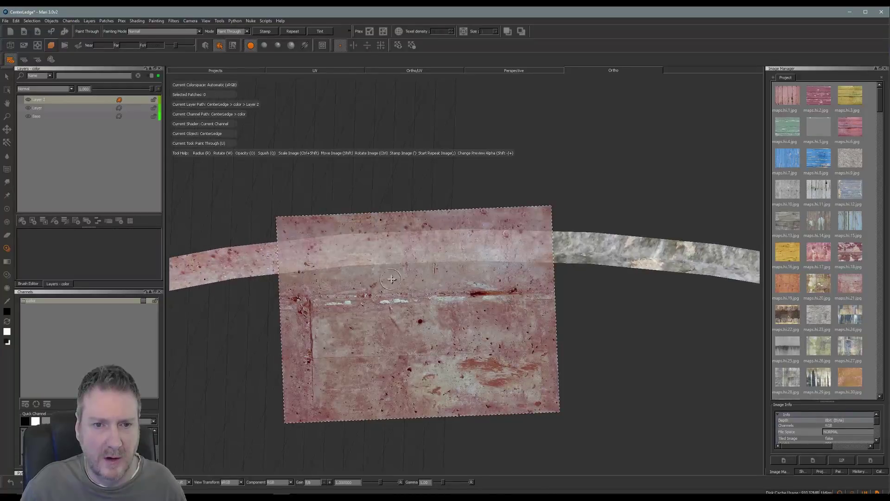
mouse_move(392, 279)
shift+mouse_down()
mouse_move(455, 281)
mouse_move(443, 279)
shift+mouse_up()
mouse_move(356, 241)
mouse_down()
mouse_move(413, 250)
mouse_move(524, 239)
mouse_move(445, 255)
mouse_move(548, 268)
mouse_move(499, 312)
mouse_move(378, 306)
mouse_move(616, 304)
mouse_move(296, 319)
mouse_move(594, 343)
mouse_move(372, 337)
mouse_up()
key(b)
Step: Reposition the plaster image to overlap the last painted section, paint the following grey stretch and bake it
shift+drag(395, 301, 371, 297)
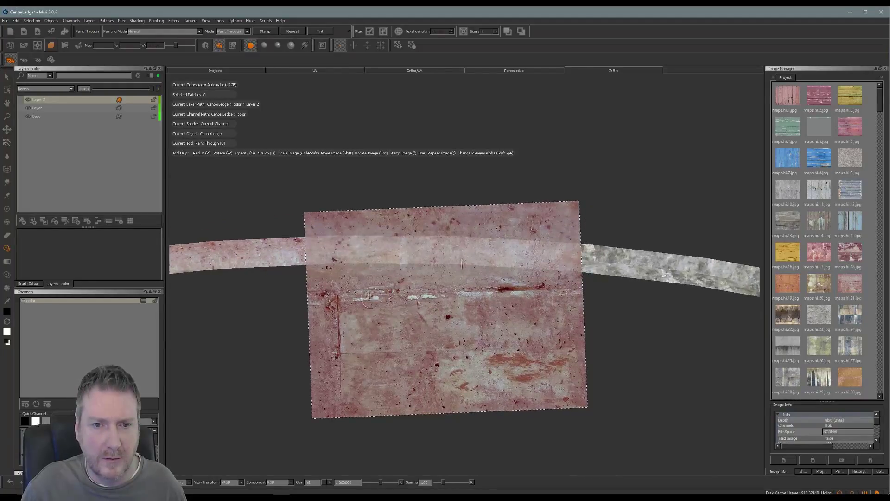
mouse_move(328, 251)
mouse_down()
mouse_move(417, 245)
mouse_move(493, 266)
mouse_up()
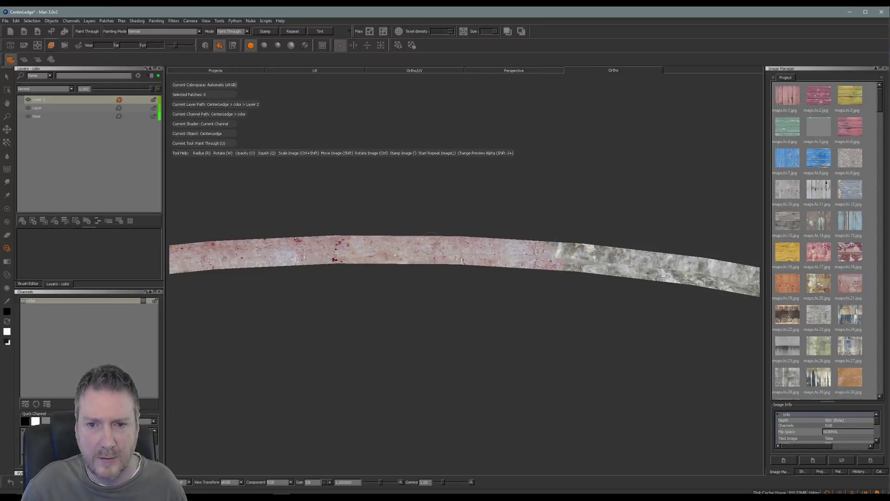
drag(425, 244, 455, 290)
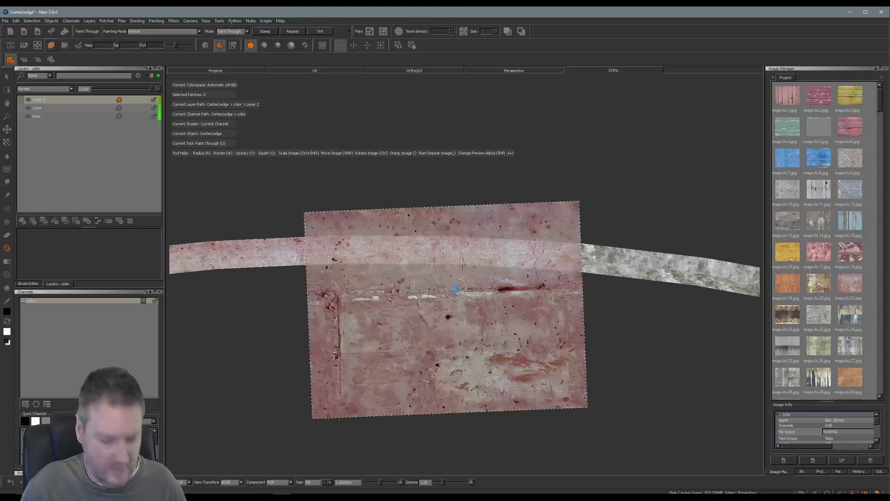
Step: Place the plaster image where the painted side meets the remaining grey stone and paint the next long stretch to the image's edge
alt+middle_drag(597, 309, 394, 287)
alt+drag(604, 340, 455, 313)
alt+middle_drag(424, 197, 482, 282)
alt+right_drag(420, 277, 477, 266)
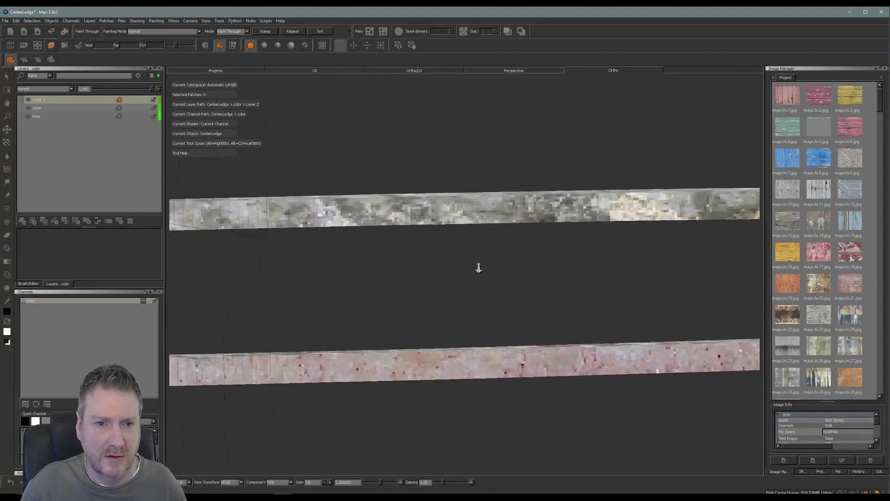
alt+middle_drag(410, 257, 565, 305)
mouse_move(440, 309)
alt+mouse_down()
mouse_move(436, 318)
mouse_move(440, 309)
alt+mouse_up()
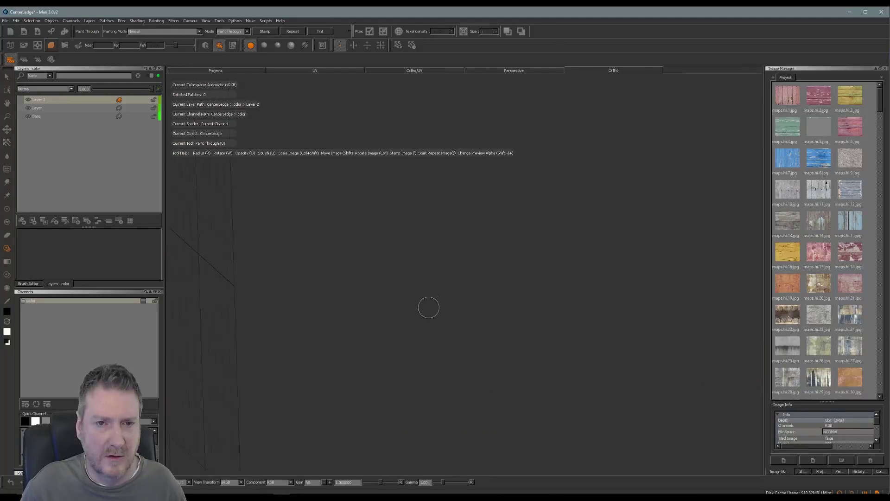
alt+right_drag(444, 293, 384, 293)
alt+middle_drag(459, 243, 366, 368)
alt+drag(421, 323, 416, 333)
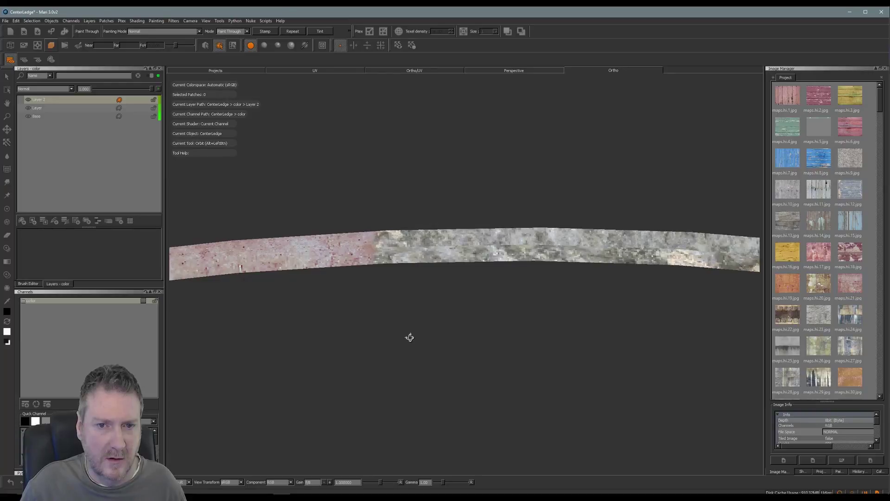
key(u)
mouse_move(413, 269)
shift+mouse_down()
mouse_move(471, 289)
mouse_move(437, 283)
shift+mouse_up()
drag(441, 248, 372, 242)
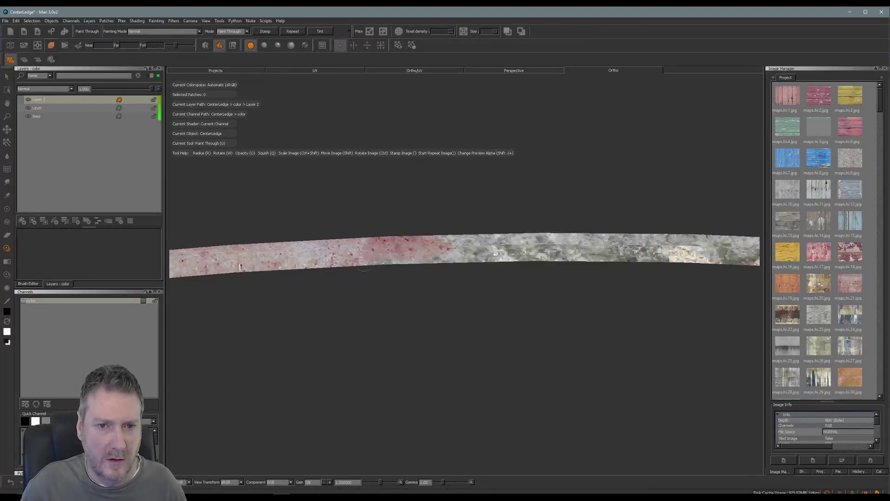
drag(440, 255, 508, 240)
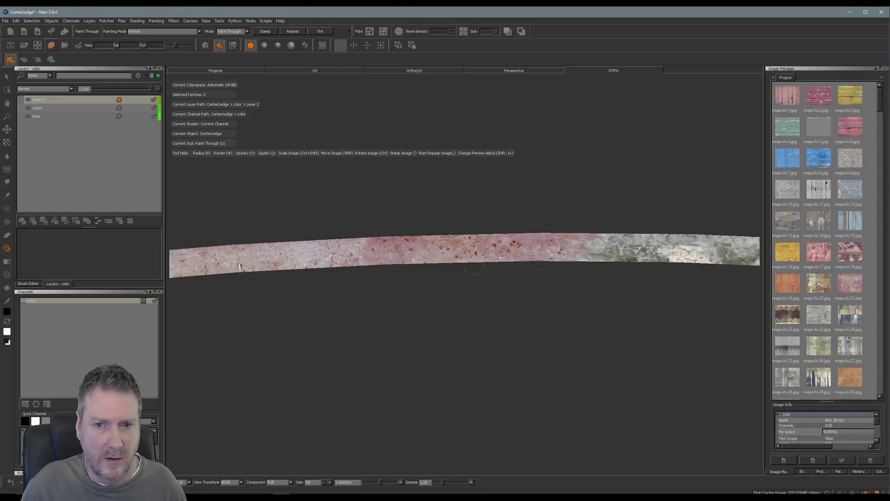
drag(656, 260, 624, 227)
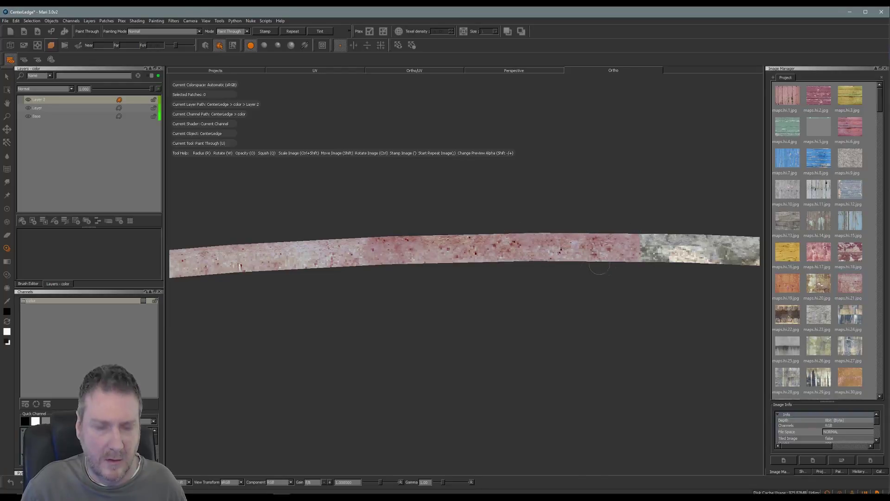
key(Escape)
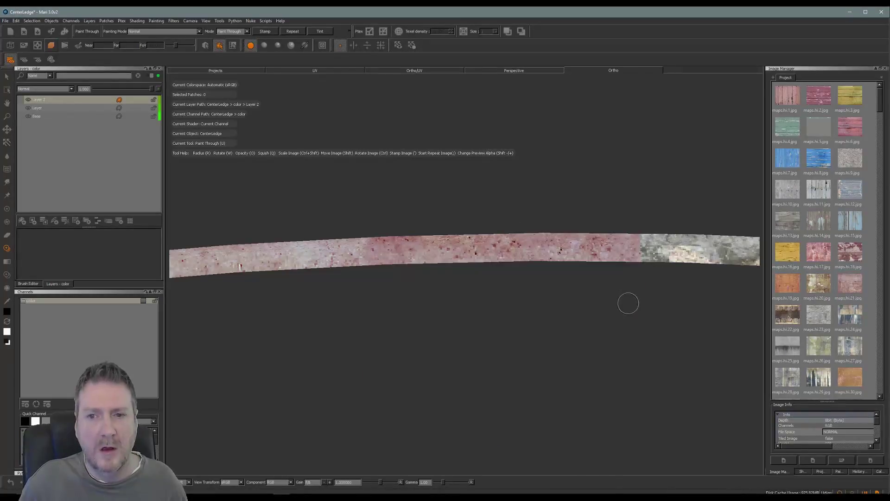
Step: Level the plaster image over the grey stone beside the painted stretch, paint that section of the ledge's side and bake it
alt+middle_drag(621, 306, 312, 290)
alt+drag(550, 335, 550, 324)
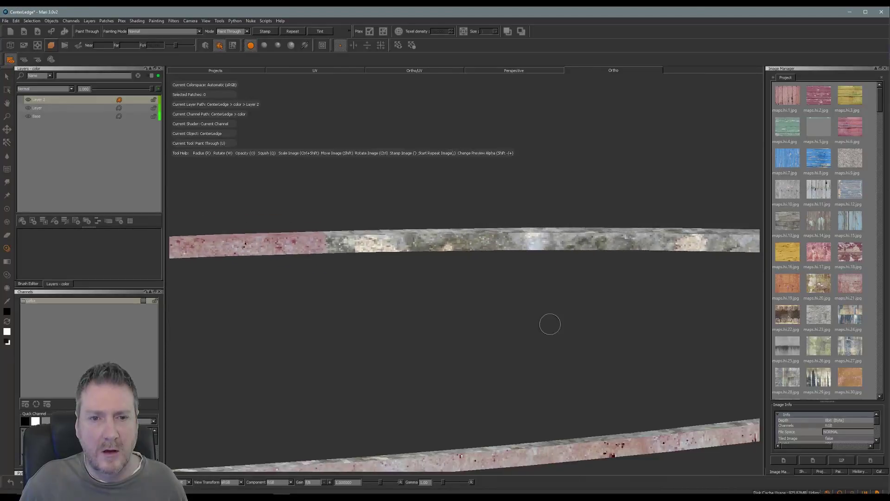
alt+drag(366, 328, 365, 282)
mouse_move(365, 282)
alt+middle_down()
mouse_move(401, 372)
mouse_move(419, 374)
alt+middle_up()
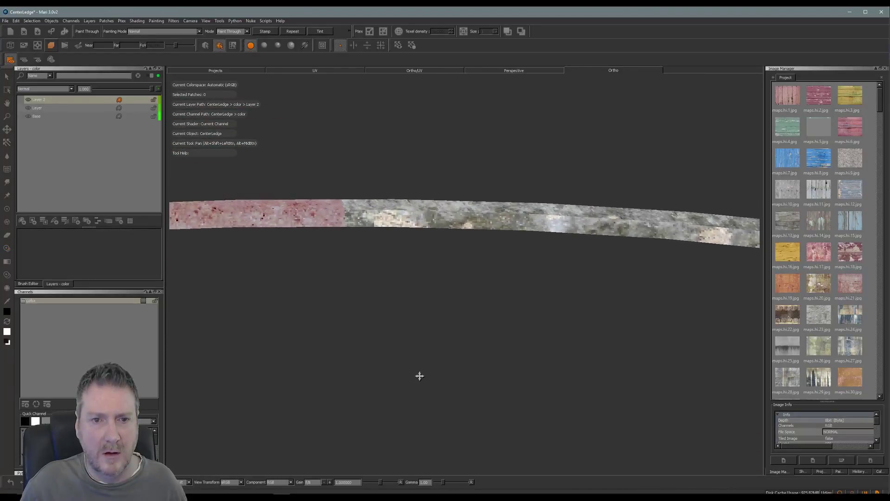
shift+drag(364, 287, 366, 283)
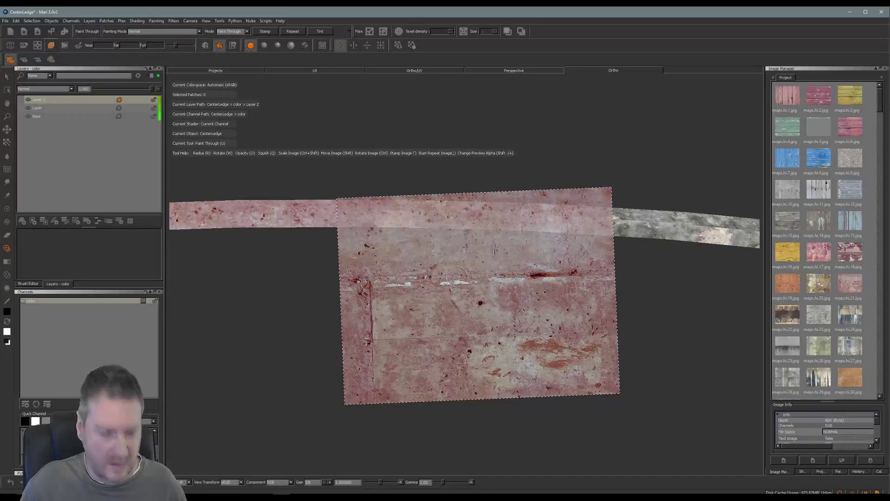
ctrl+drag(476, 260, 478, 262)
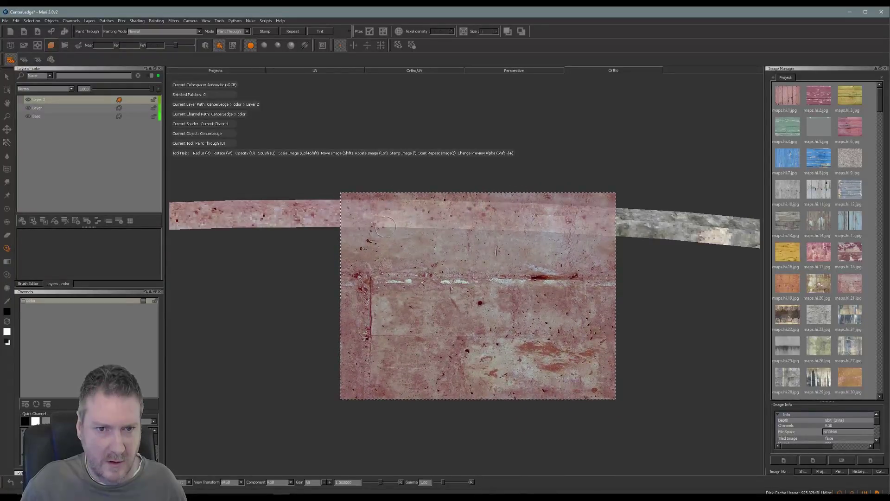
mouse_move(386, 226)
mouse_down()
mouse_move(334, 202)
mouse_move(464, 213)
mouse_move(430, 206)
mouse_up()
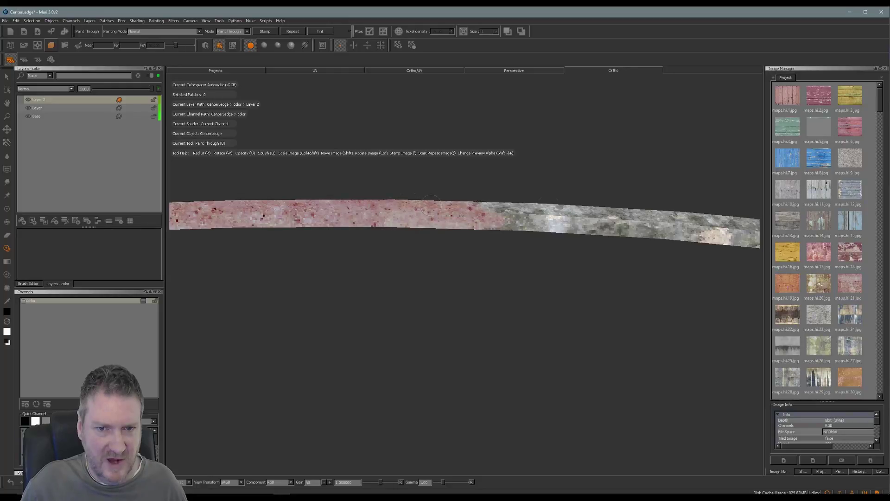
drag(501, 219, 468, 219)
key(b)
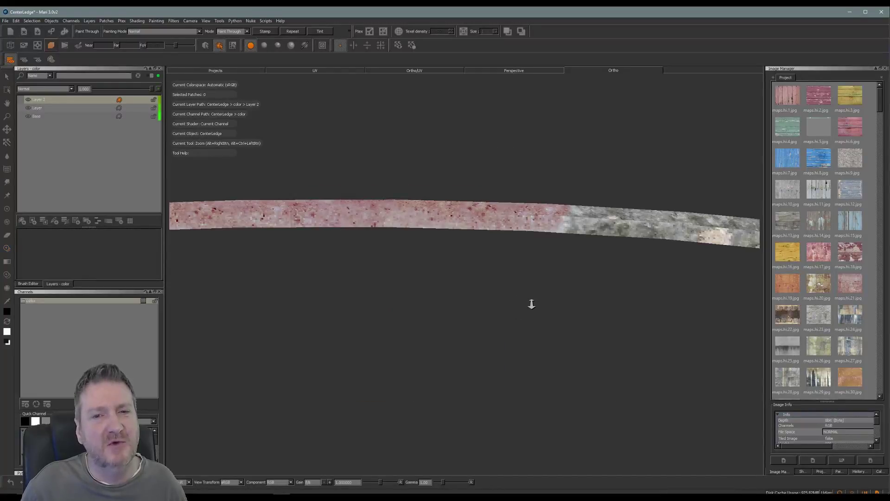
Step: Shift the level plaster image so its upper part overlaps the end of the painted area, paint the following grey stretch and bake it
alt+right_drag(531, 302, 410, 306)
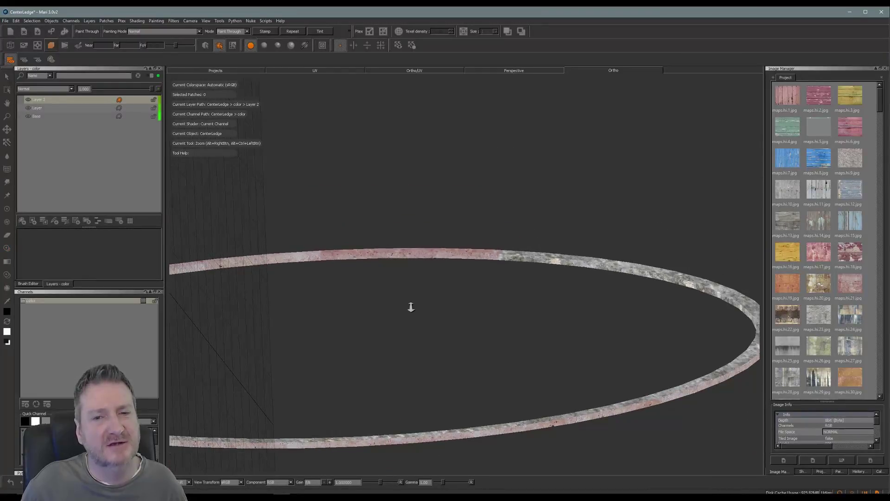
key(u)
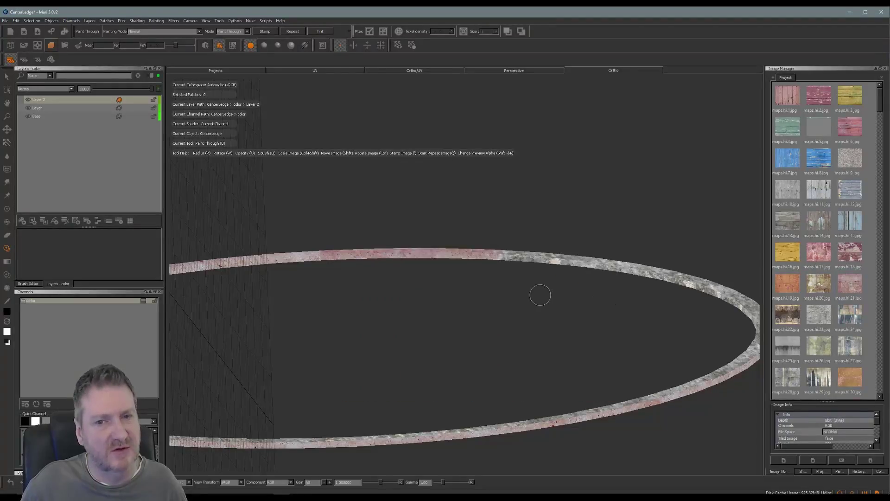
mouse_move(538, 294)
alt+mouse_down()
mouse_move(640, 304)
mouse_move(660, 296)
mouse_move(561, 300)
alt+mouse_up()
mouse_move(511, 253)
alt+middle_down()
mouse_move(511, 285)
mouse_move(443, 354)
mouse_move(393, 364)
alt+middle_up()
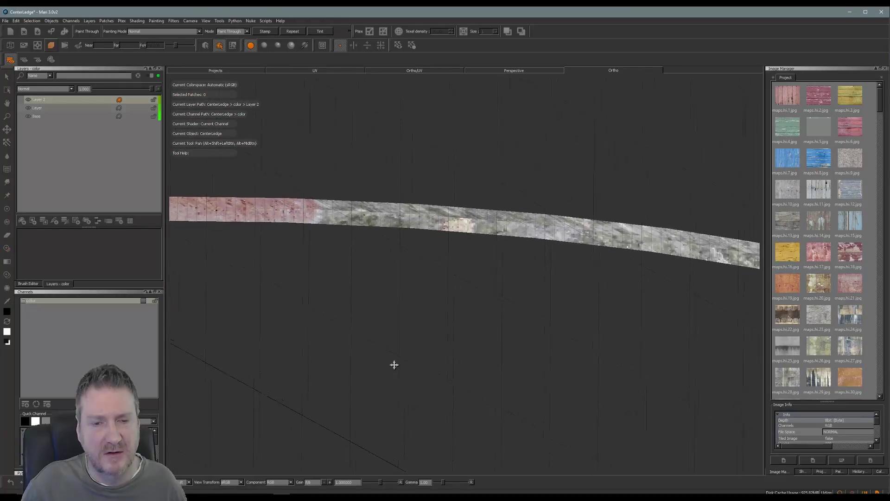
mouse_move(429, 268)
shift+mouse_down()
mouse_move(390, 256)
mouse_move(389, 246)
shift+mouse_up()
mouse_move(338, 211)
mouse_down()
mouse_move(329, 206)
mouse_move(417, 215)
mouse_move(347, 207)
mouse_up()
mouse_move(464, 218)
mouse_down()
mouse_move(557, 227)
mouse_move(515, 204)
mouse_move(478, 243)
mouse_up()
key(b)
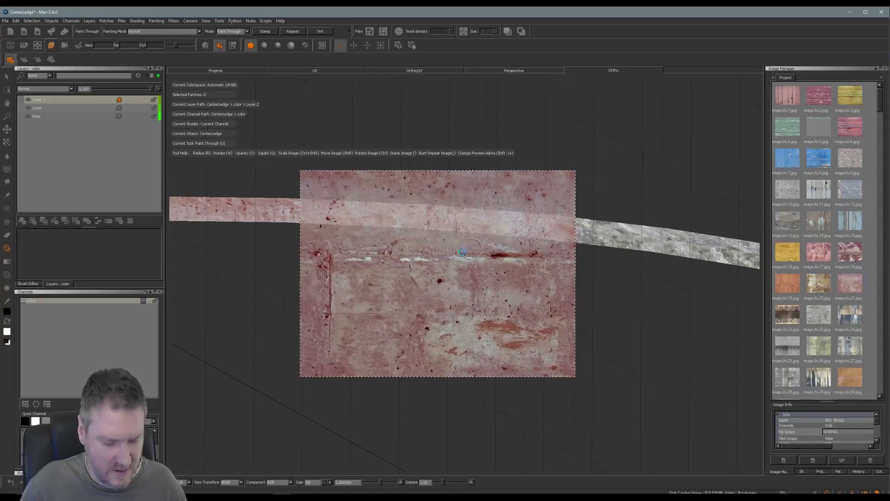
Step: Tilt the plaster image slightly clockwise to follow the descending side, move it over the grey stone, paint up to its edge and bake
mouse_move(636, 312)
alt+mouse_down()
mouse_move(646, 294)
mouse_move(628, 300)
mouse_move(652, 285)
mouse_move(333, 280)
mouse_move(423, 297)
mouse_move(410, 274)
mouse_move(523, 322)
mouse_move(436, 304)
alt+mouse_up()
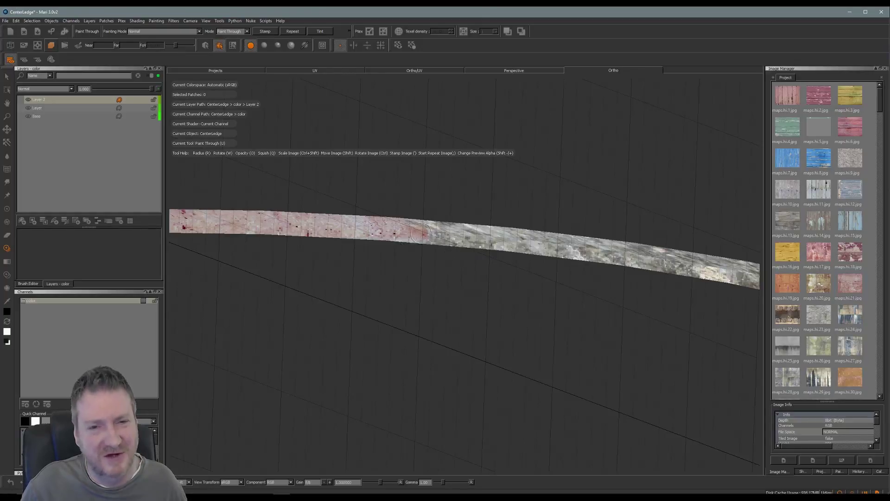
key(u)
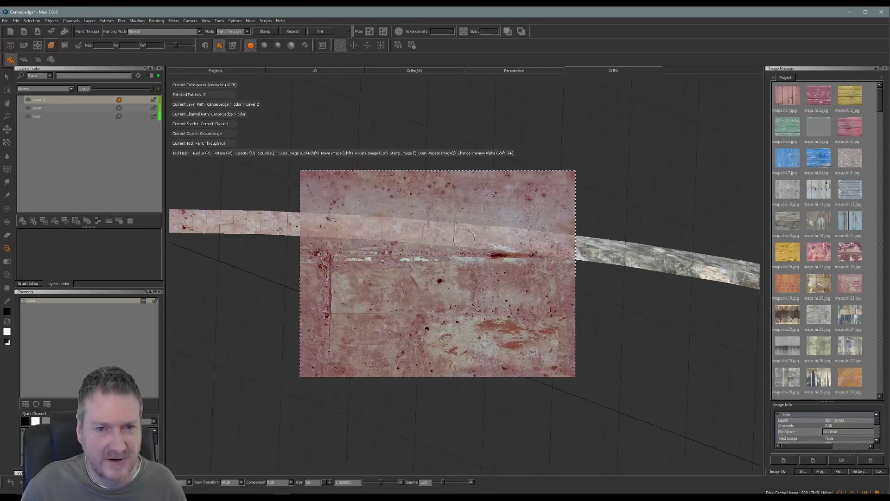
mouse_move(468, 237)
ctrl+mouse_down()
mouse_move(522, 308)
mouse_move(534, 299)
mouse_move(518, 287)
ctrl+mouse_up()
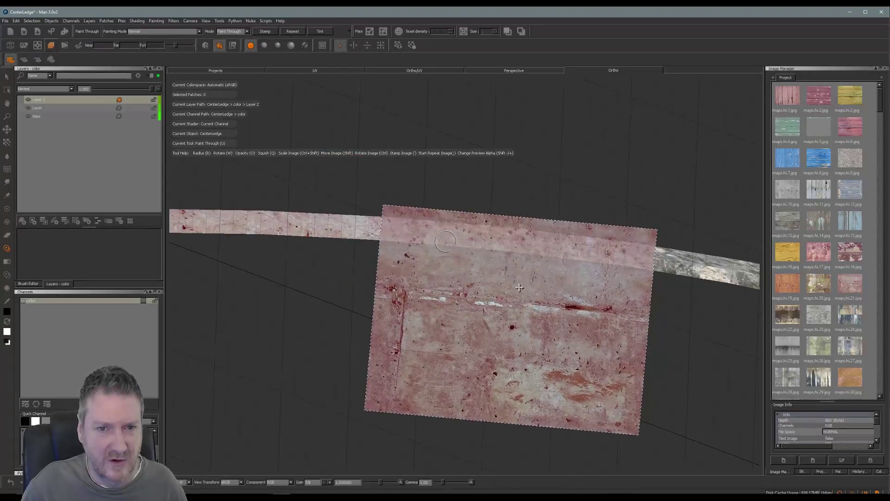
mouse_move(418, 234)
mouse_down()
mouse_move(400, 229)
mouse_move(588, 233)
mouse_move(623, 252)
mouse_up()
key(b)
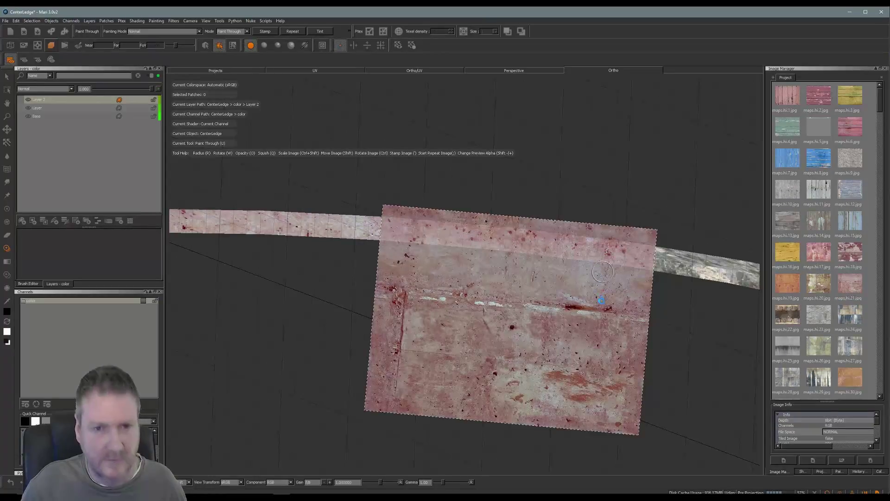
Step: Move the slightly tilted plaster image to overlap the last painted section, keeping its angle, then paint the adjoining grey stone and bake it
middle_drag(626, 308, 351, 275)
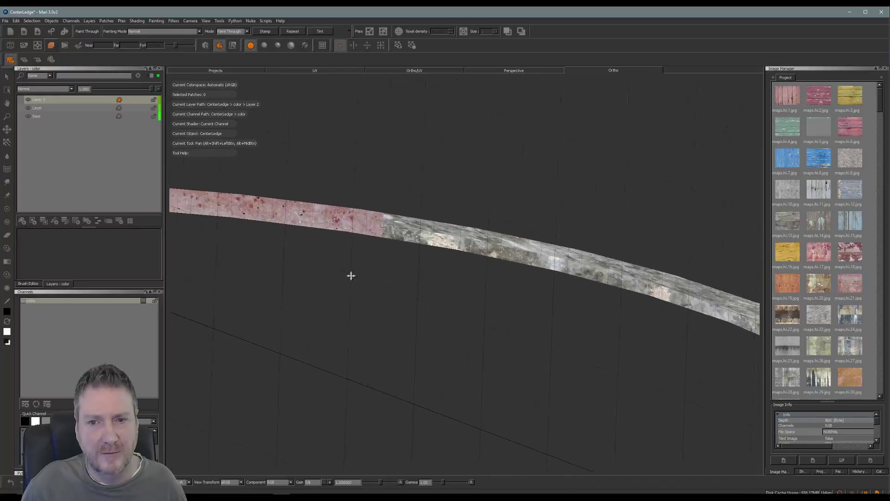
alt+drag(601, 321, 614, 304)
alt+drag(427, 309, 427, 312)
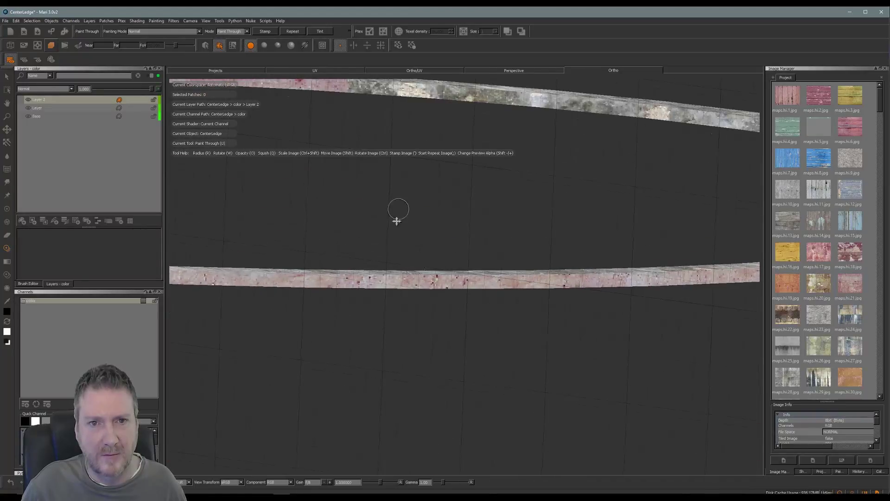
mouse_move(397, 219)
alt+middle_down()
mouse_move(454, 404)
mouse_move(403, 346)
mouse_move(400, 352)
mouse_move(419, 357)
mouse_move(471, 330)
mouse_move(469, 340)
mouse_move(371, 288)
alt+middle_up()
mouse_move(371, 288)
shift+mouse_down()
mouse_move(291, 282)
mouse_move(281, 265)
shift+mouse_up()
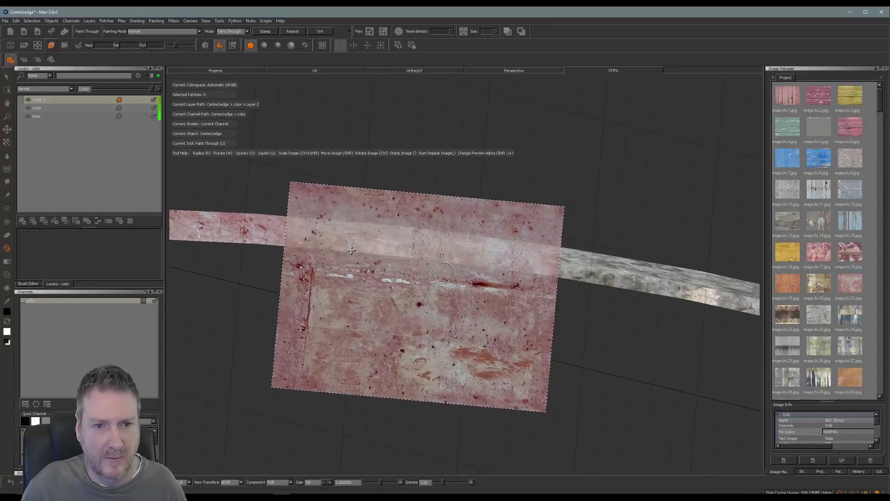
mouse_move(283, 222)
mouse_down()
mouse_move(284, 214)
mouse_move(459, 253)
mouse_move(541, 258)
mouse_up()
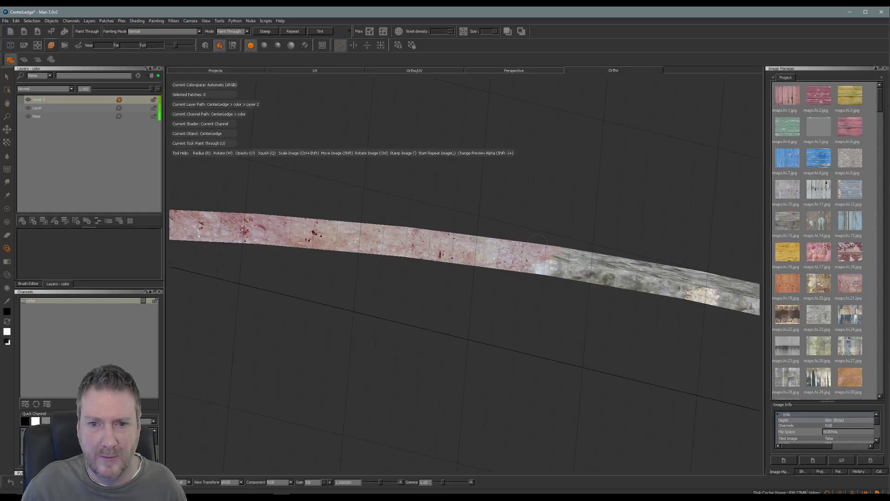
drag(417, 238, 440, 262)
key(b)
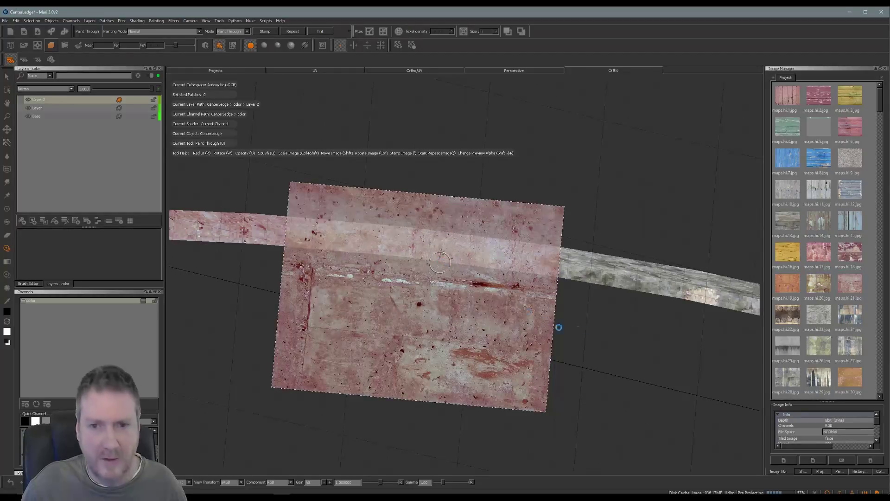
Step: Shift the plaster image so the next grey stretch runs through its upper band, paint that stretch and bake it
alt+drag(666, 333, 656, 352)
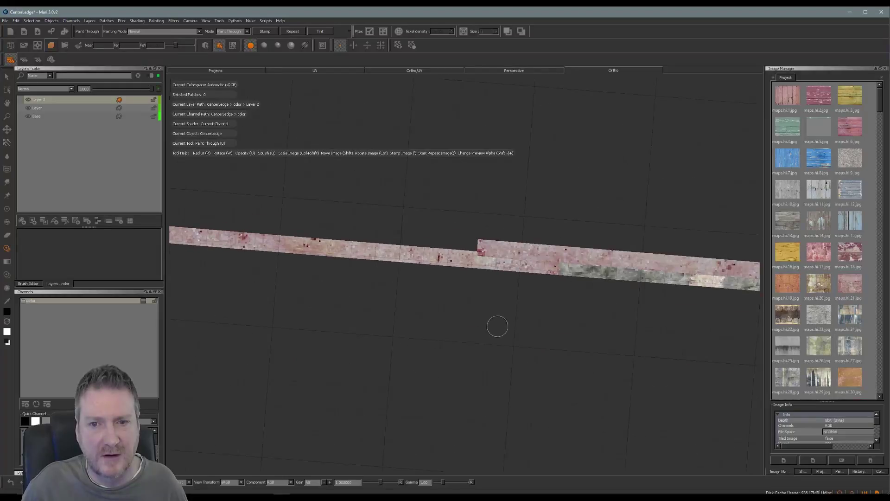
alt+drag(498, 326, 509, 332)
alt+middle_drag(520, 281, 336, 321)
alt+middle_drag(392, 325, 388, 397)
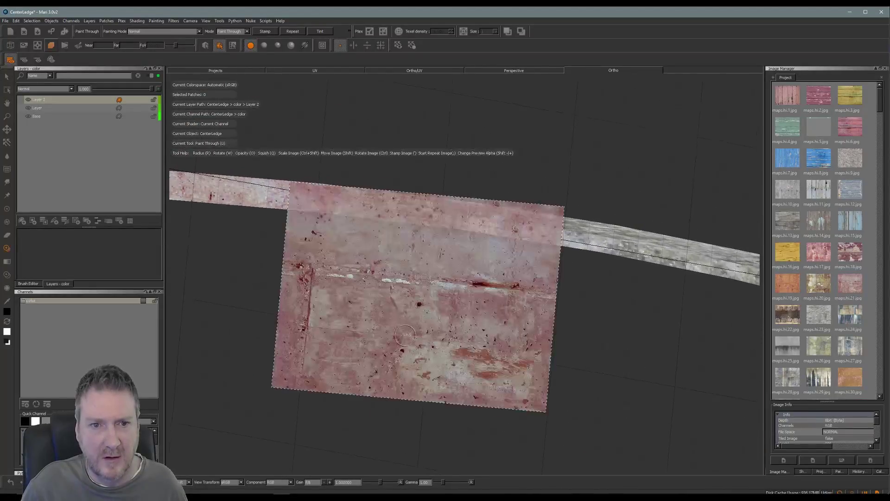
mouse_move(389, 217)
shift+mouse_down()
mouse_move(400, 198)
mouse_move(366, 199)
mouse_move(468, 218)
shift+mouse_up()
drag(523, 234, 529, 233)
mouse_move(452, 213)
mouse_down()
mouse_move(564, 216)
mouse_move(514, 238)
mouse_up()
key(b)
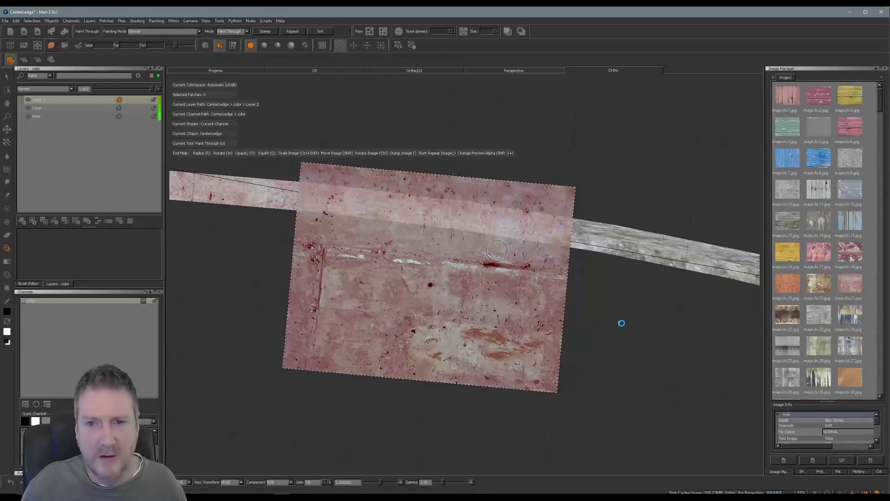
Step: Rotate the plaster image further clockwise to match the steeper slope, overlap the painted end and paint the next section to the image's edge
mouse_move(561, 292)
alt+mouse_down()
mouse_move(533, 310)
mouse_move(547, 305)
mouse_move(360, 294)
mouse_move(392, 291)
mouse_move(333, 274)
alt+mouse_up()
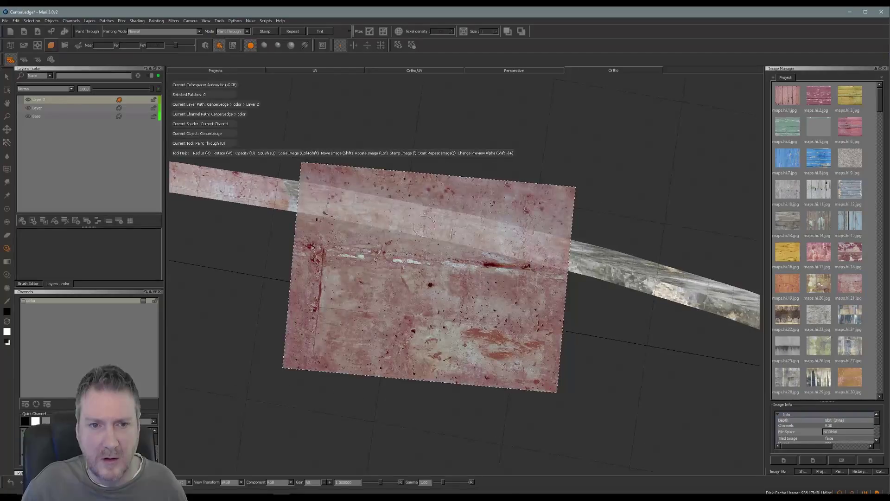
mouse_move(491, 210)
ctrl+mouse_down()
mouse_move(499, 215)
mouse_move(448, 236)
ctrl+mouse_up()
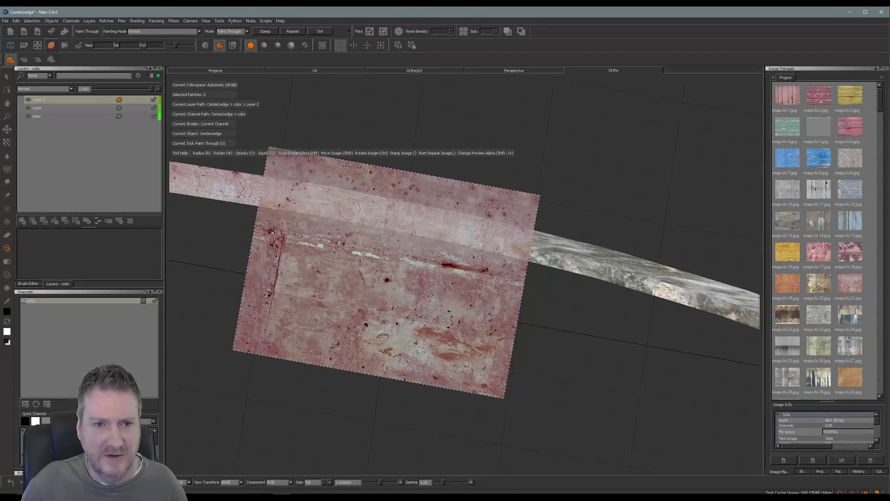
mouse_move(274, 196)
mouse_down()
mouse_move(395, 225)
mouse_move(459, 211)
mouse_move(368, 224)
mouse_move(472, 241)
mouse_up()
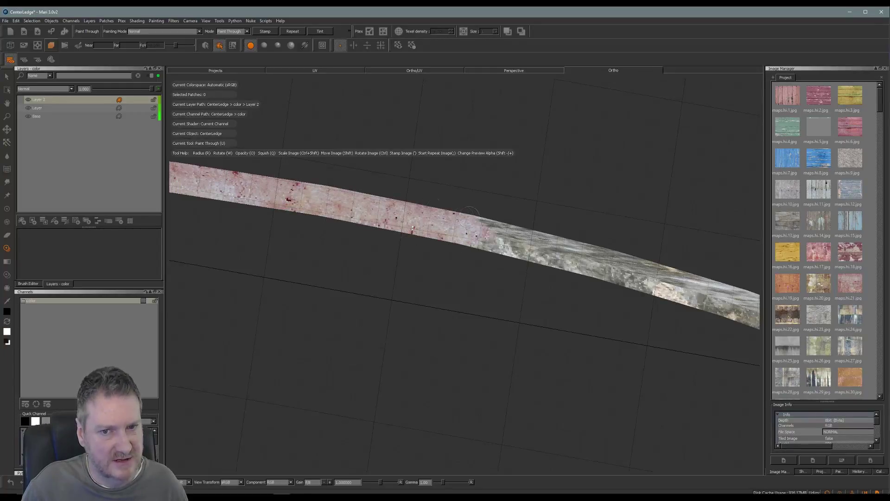
key(shift)
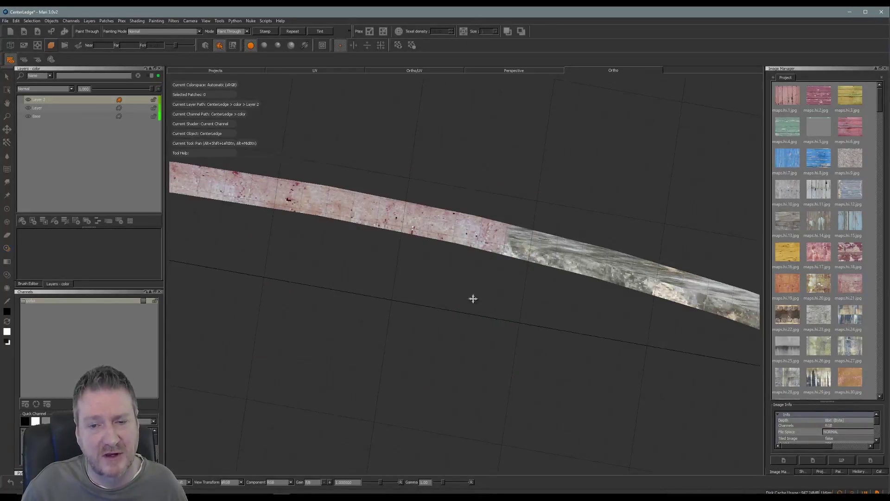
Step: Tilt the plaster image more steeply along the curve, slide it down over the remaining grey stone and paint that section
mouse_move(473, 298)
alt+mouse_down()
mouse_move(513, 322)
mouse_move(416, 318)
mouse_move(431, 322)
alt+mouse_up()
mouse_move(420, 290)
alt+mouse_down()
mouse_move(424, 314)
mouse_move(419, 290)
alt+mouse_up()
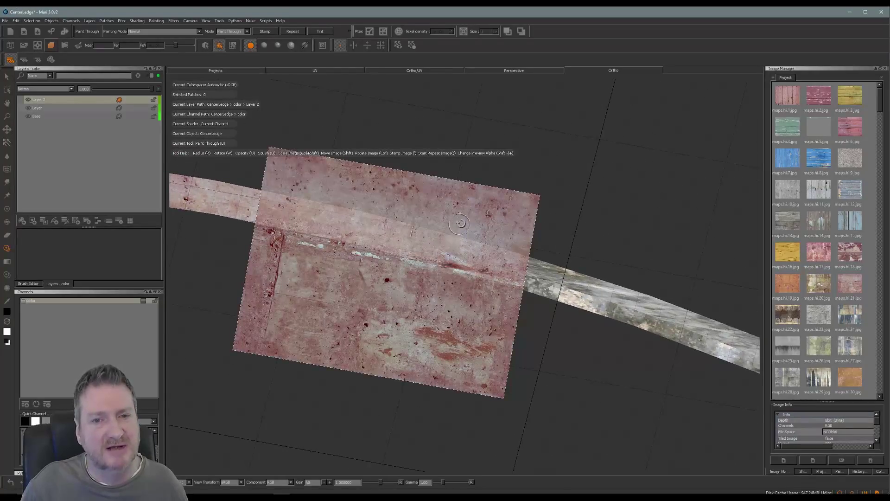
ctrl+drag(469, 217, 482, 223)
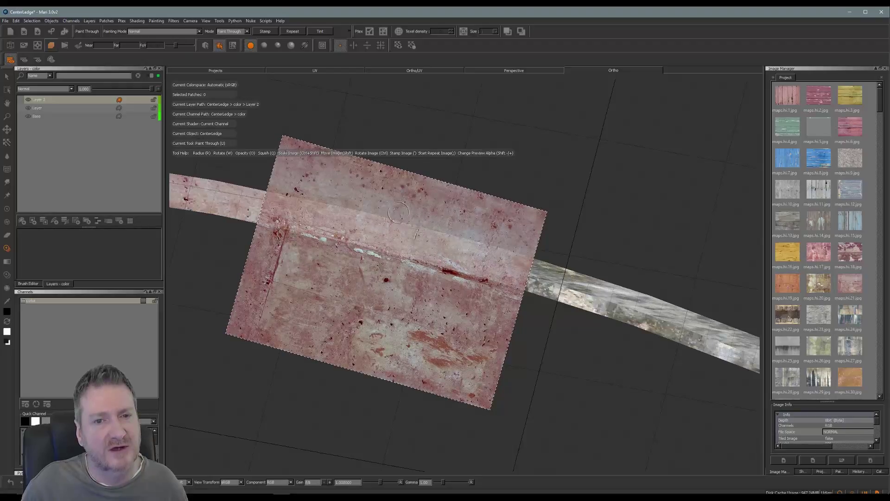
mouse_move(398, 212)
shift+mouse_down()
mouse_move(502, 271)
mouse_move(501, 265)
shift+mouse_up()
mouse_move(415, 237)
mouse_down()
mouse_move(404, 234)
mouse_move(455, 260)
mouse_move(399, 235)
mouse_up()
mouse_move(482, 251)
mouse_down()
mouse_move(511, 257)
mouse_move(515, 278)
mouse_move(533, 285)
mouse_move(528, 269)
mouse_move(584, 286)
mouse_move(596, 301)
mouse_move(557, 293)
mouse_move(601, 313)
mouse_move(584, 302)
mouse_up()
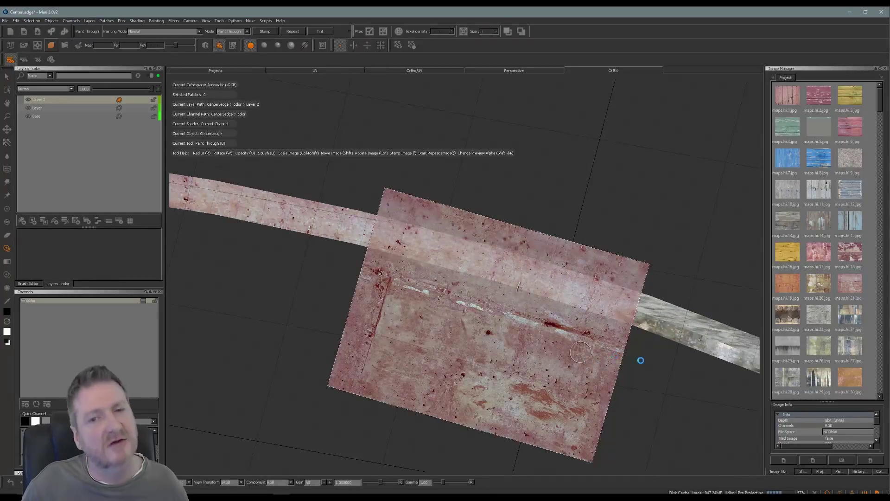
Step: Place the steeply tilted plaster image over the newest paint seam without changing its angle, paint the grey stretch beyond it and bake
alt+middle_drag(606, 362, 384, 274)
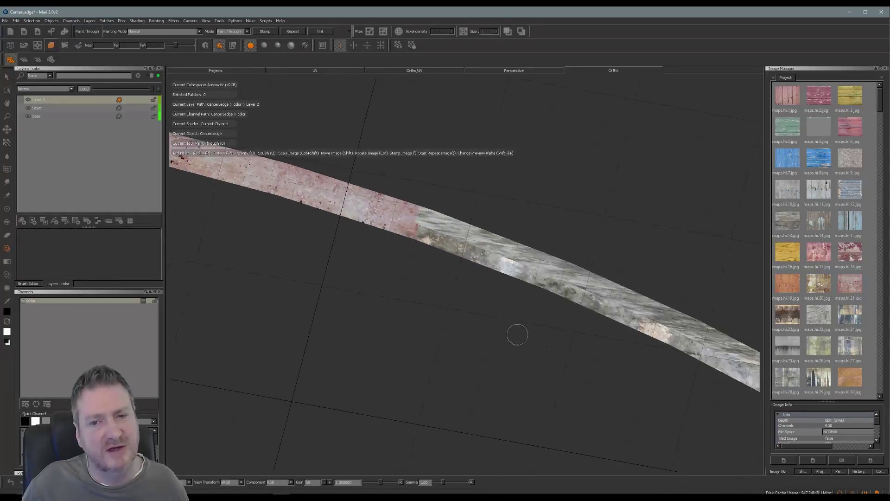
alt+drag(517, 335, 396, 342)
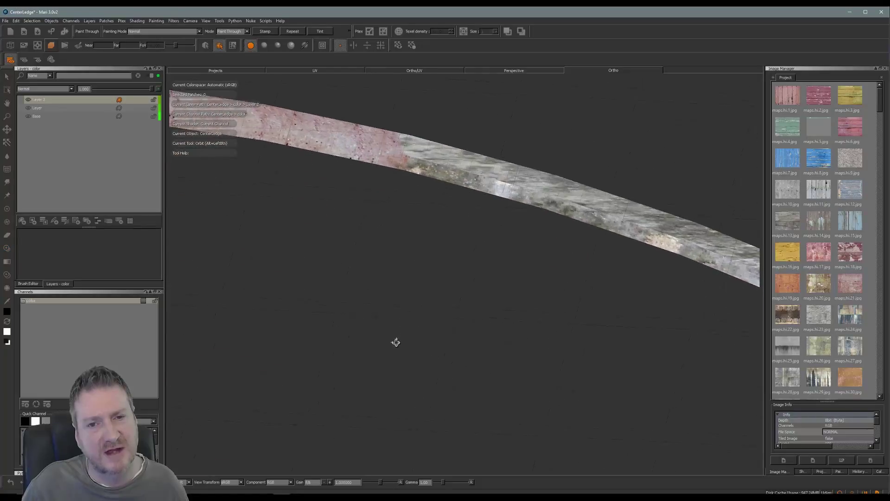
alt+middle_drag(430, 263, 396, 342)
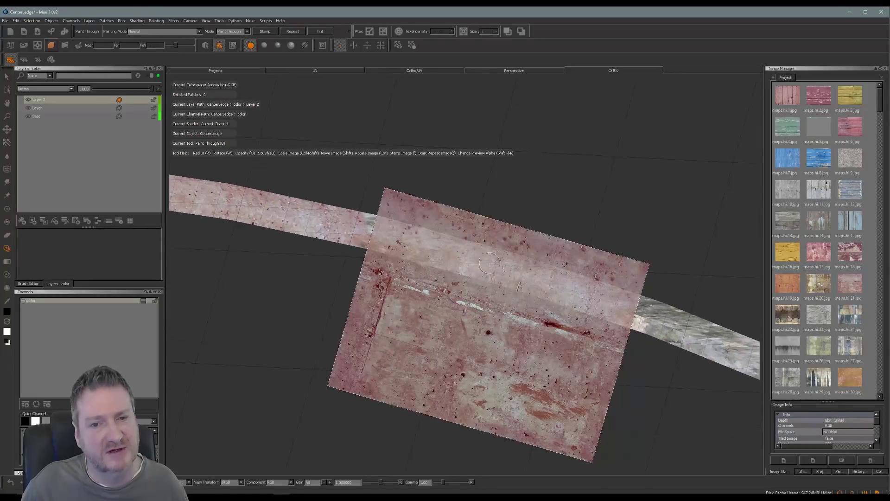
shift+drag(490, 263, 467, 250)
mouse_move(400, 237)
mouse_down()
mouse_move(368, 225)
mouse_move(429, 238)
mouse_move(356, 250)
mouse_up()
drag(449, 273, 407, 238)
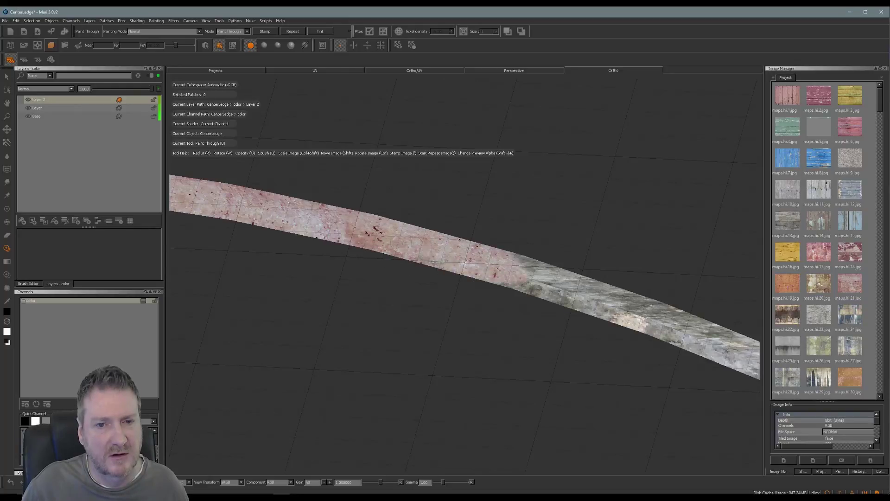
mouse_move(519, 284)
mouse_down()
mouse_move(548, 267)
mouse_move(553, 299)
mouse_move(552, 268)
mouse_move(574, 300)
mouse_up()
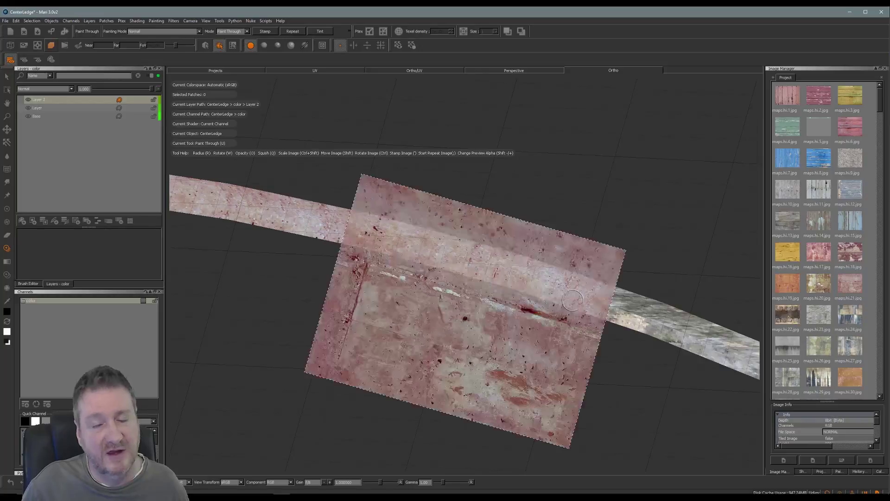
key(b)
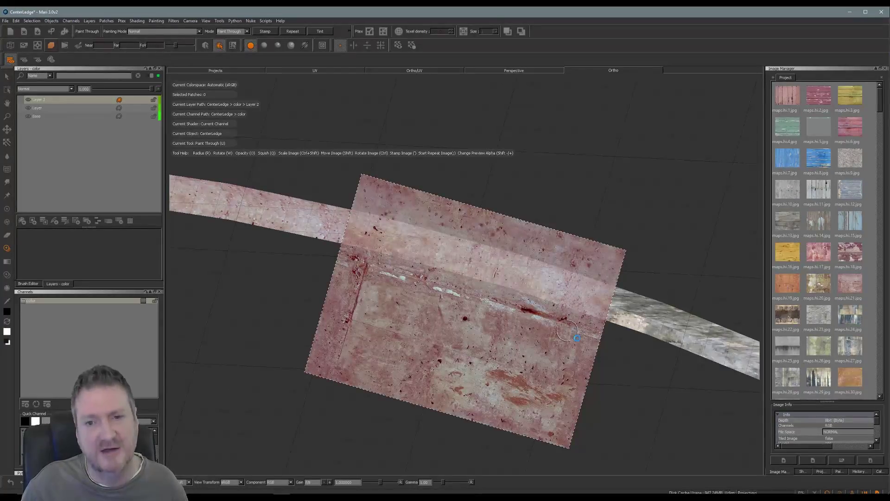
Step: Move the plaster image along the ledge so its upper band covers the next grey stretch, paint from the seam to the image's edge and bake
middle_drag(588, 340, 496, 315)
mouse_move(497, 314)
alt+mouse_down()
mouse_move(513, 304)
mouse_move(435, 306)
mouse_move(455, 324)
alt+mouse_up()
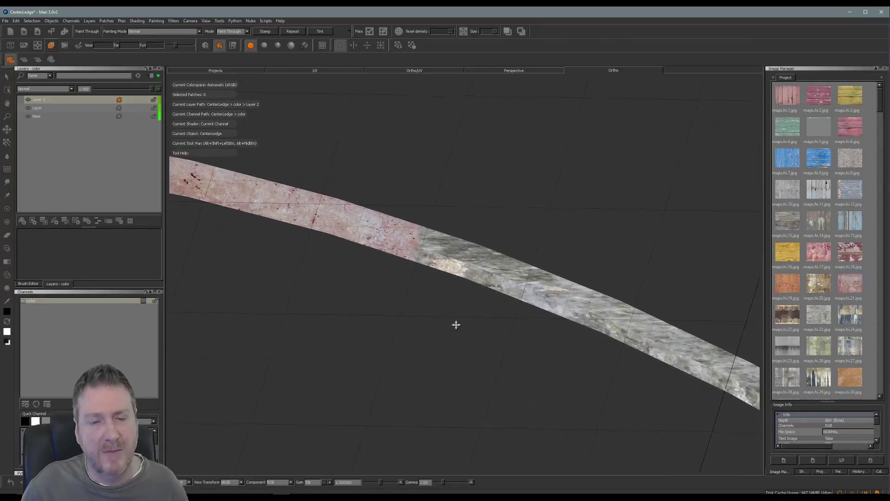
mouse_move(495, 273)
shift+mouse_down()
mouse_move(552, 265)
mouse_move(548, 362)
mouse_move(543, 270)
shift+mouse_up()
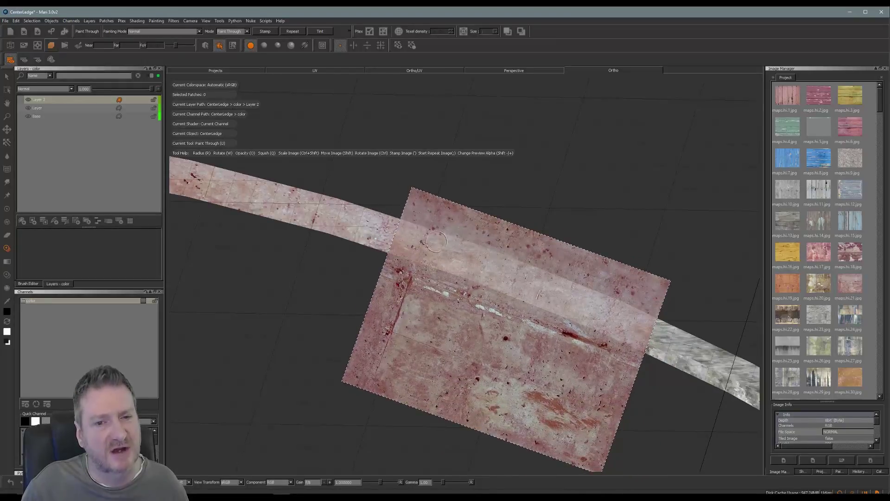
drag(432, 242, 445, 236)
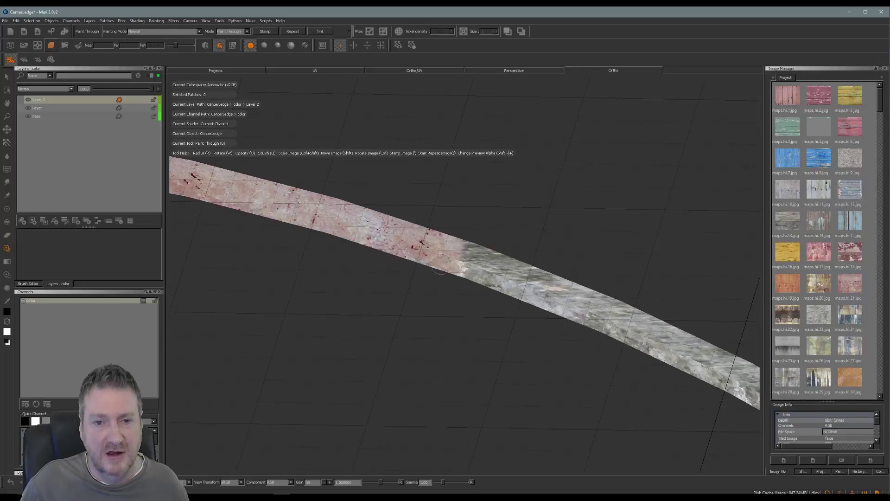
mouse_move(436, 267)
mouse_down()
mouse_move(501, 278)
mouse_move(524, 265)
mouse_up()
mouse_move(549, 302)
mouse_down()
mouse_move(616, 310)
mouse_move(585, 316)
mouse_up()
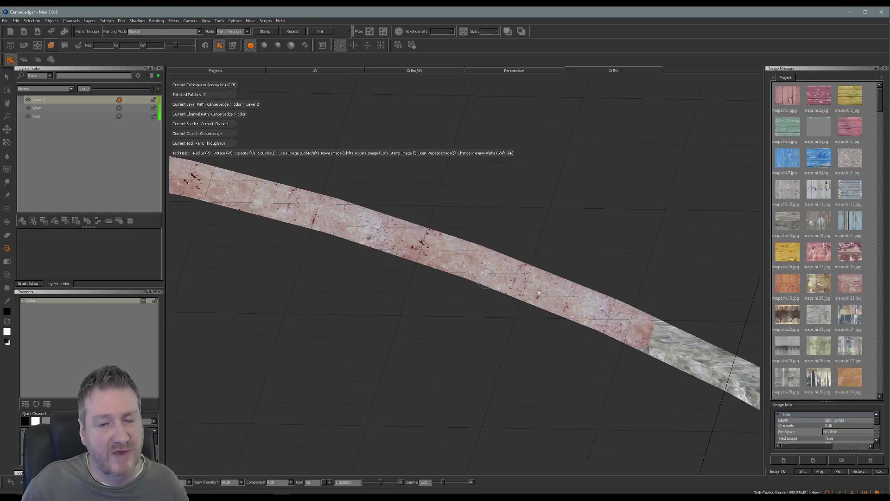
drag(486, 278, 510, 289)
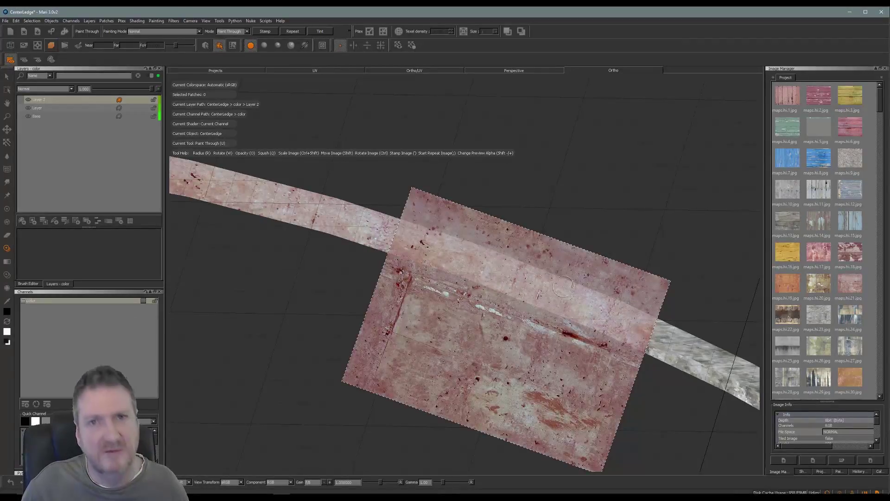
key(b)
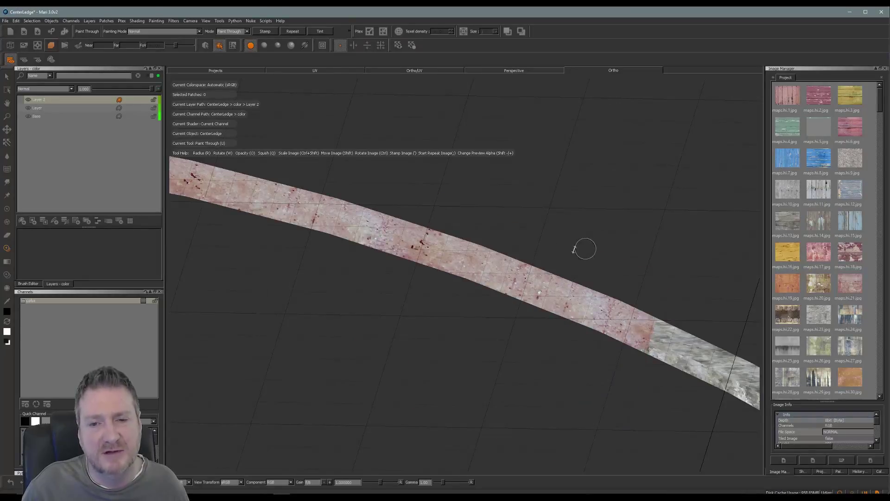
Step: Slide the plaster image back over the painted end to close the grey gap, paint the next section and bake it
alt+middle_drag(585, 251, 308, 159)
mouse_move(547, 234)
alt+mouse_down()
mouse_move(424, 292)
mouse_move(414, 333)
mouse_move(424, 339)
alt+mouse_up()
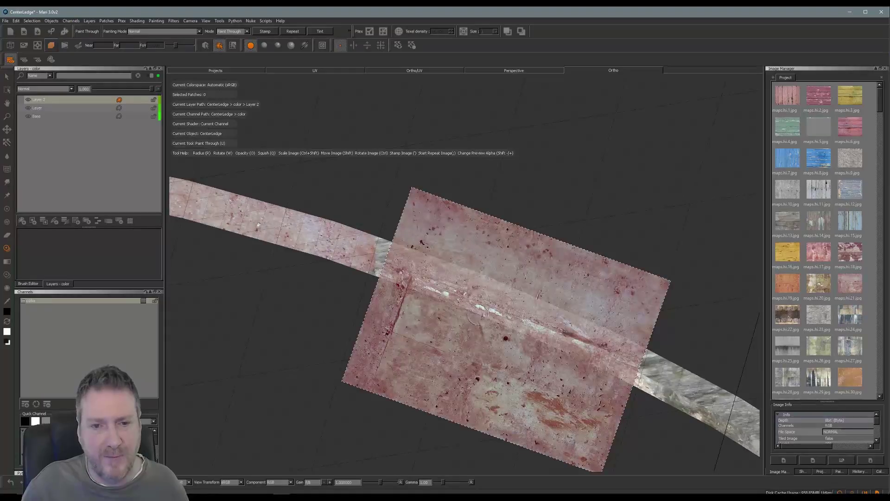
shift+drag(489, 313, 432, 311)
mouse_move(395, 262)
mouse_down()
mouse_move(377, 244)
mouse_move(457, 268)
mouse_move(572, 327)
mouse_up()
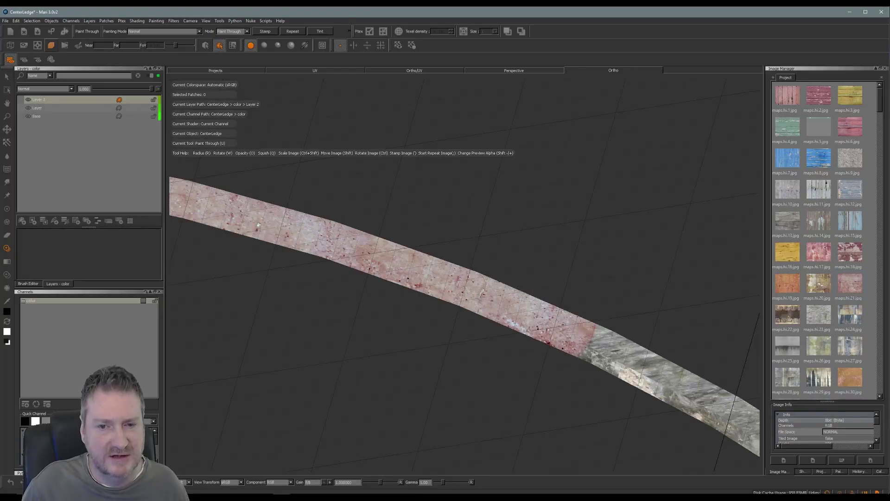
drag(497, 308, 532, 307)
key(b)
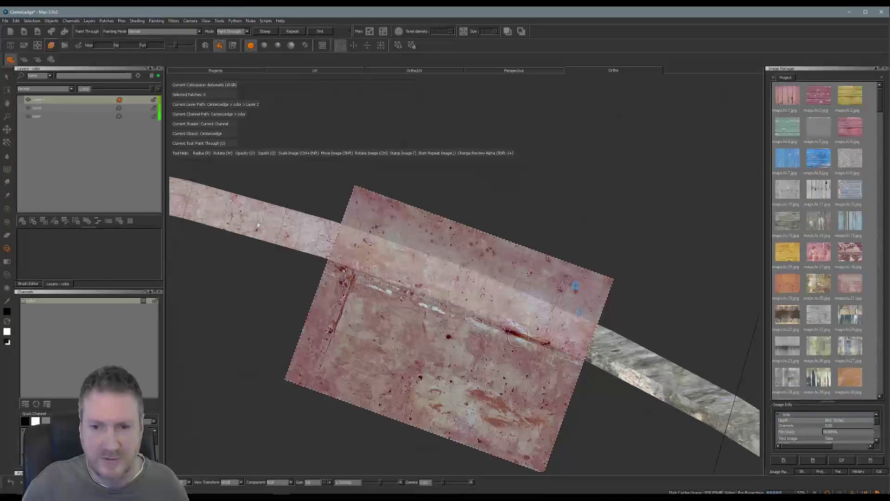
key(Escape)
Step: Shift the plaster image slightly down and along the ledge, keeping an overlap with the latest seam, paint the following grey section and bake
mouse_move(583, 233)
alt+middle_down()
mouse_move(450, 173)
mouse_move(408, 139)
alt+middle_up()
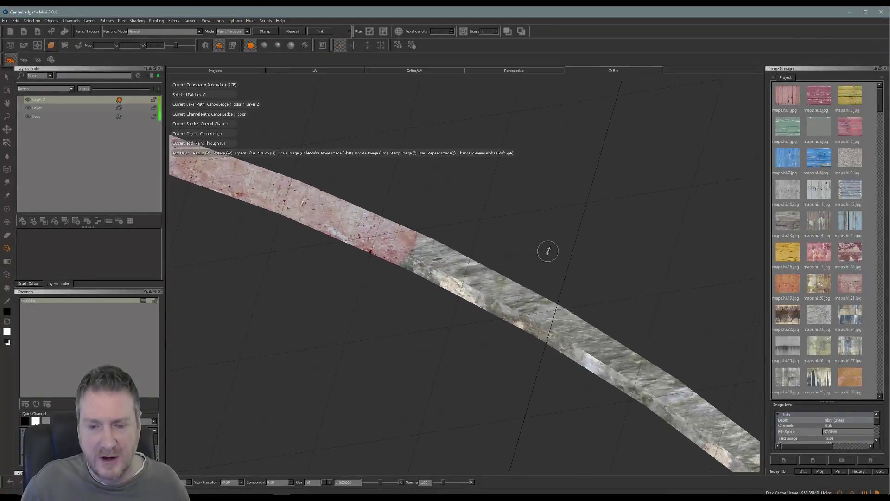
mouse_move(549, 251)
alt+mouse_down()
mouse_move(477, 289)
mouse_move(424, 338)
mouse_move(437, 312)
alt+mouse_up()
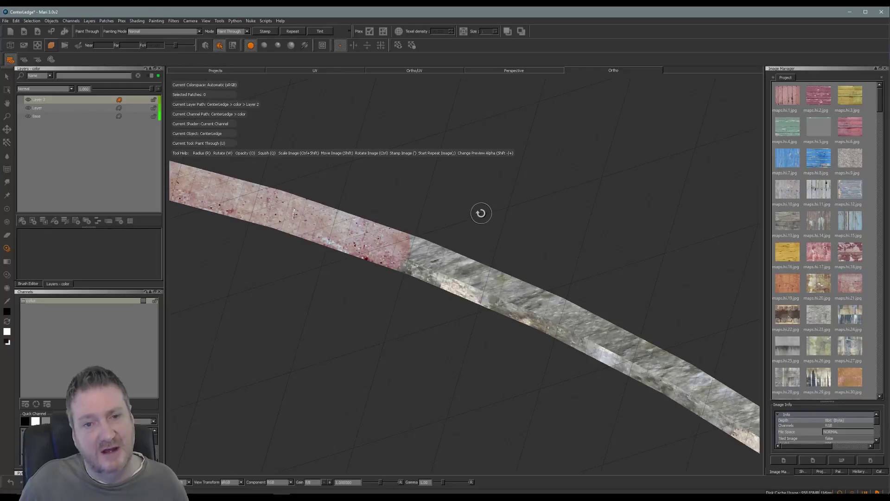
key(shift)
shift+drag(430, 265, 471, 283)
mouse_move(423, 258)
mouse_down()
mouse_move(416, 242)
mouse_move(422, 273)
mouse_move(489, 266)
mouse_up()
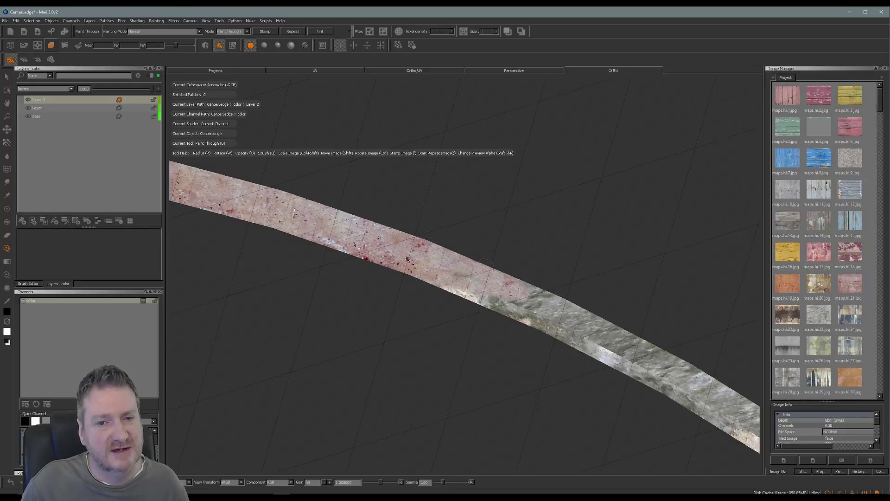
mouse_move(538, 284)
mouse_down()
mouse_move(524, 303)
mouse_move(470, 309)
mouse_move(603, 325)
mouse_move(598, 348)
mouse_move(627, 329)
mouse_up()
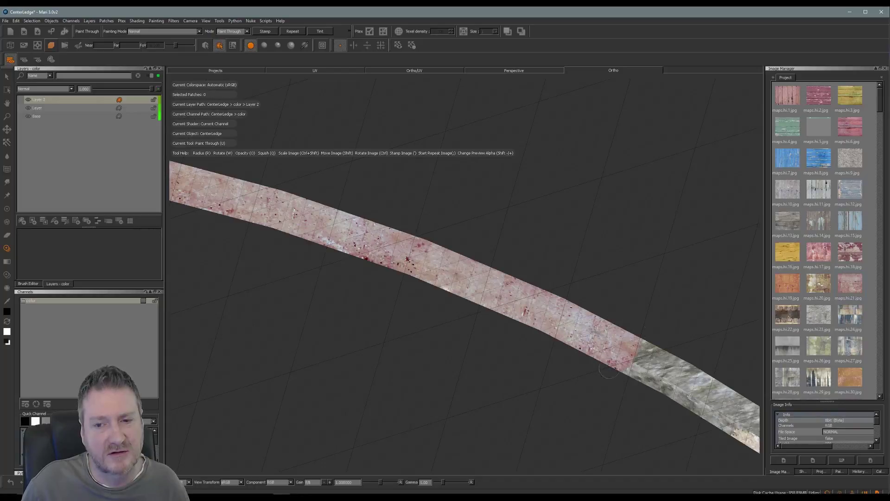
key(b)
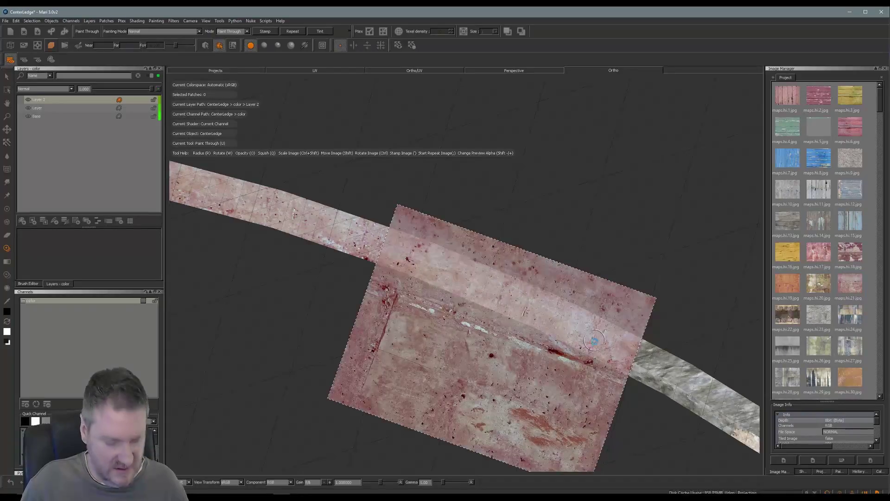
Step: Rotate the plaster image clockwise to follow the steeper ledge, blend over the painted end, paint the next grey stretch and bake
alt+middle_drag(632, 399, 414, 265)
alt+drag(528, 370, 555, 353)
alt+drag(389, 324, 401, 338)
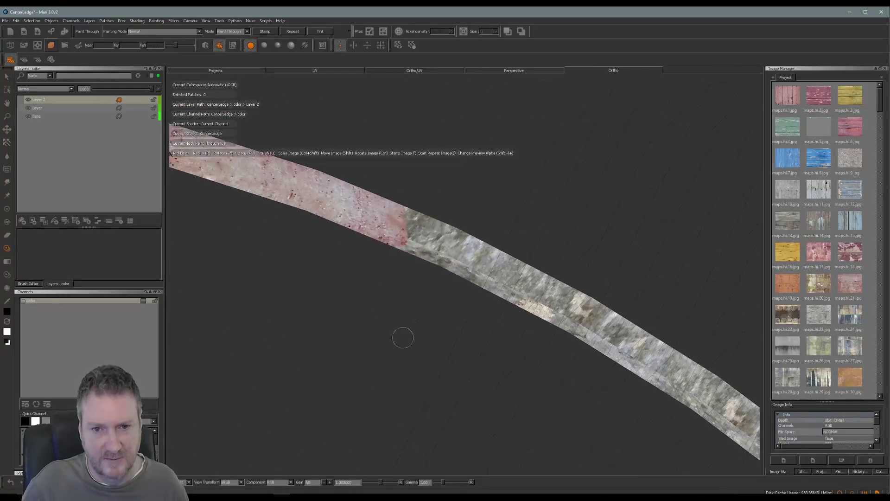
alt+middle_drag(398, 305, 365, 312)
mouse_move(577, 312)
ctrl+mouse_down()
mouse_move(579, 323)
mouse_move(507, 329)
ctrl+mouse_up()
mouse_move(366, 231)
mouse_down()
mouse_move(388, 232)
mouse_move(379, 224)
mouse_up()
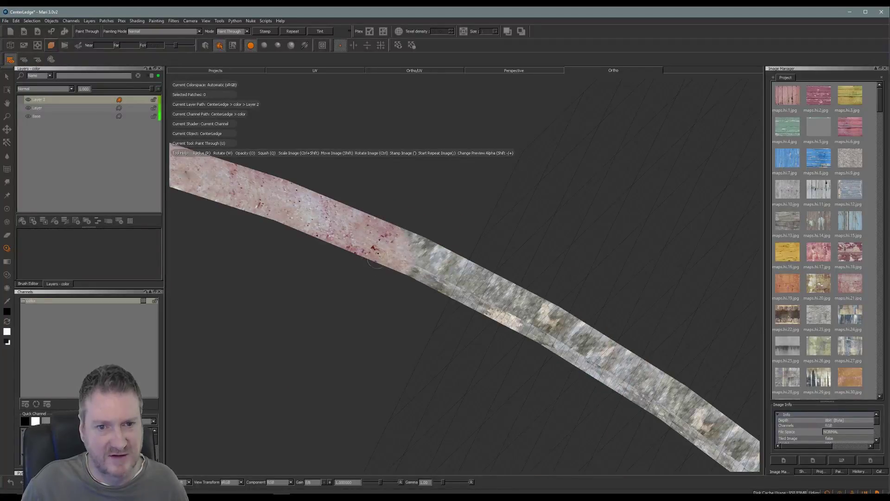
drag(377, 258, 420, 242)
drag(449, 285, 486, 316)
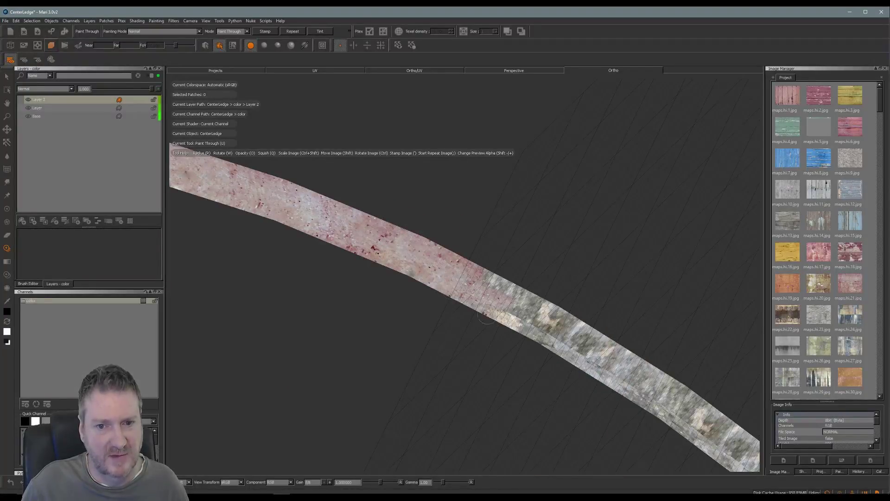
mouse_move(407, 271)
mouse_down()
mouse_move(547, 307)
mouse_move(529, 324)
mouse_move(513, 318)
mouse_move(578, 319)
mouse_move(587, 349)
mouse_up()
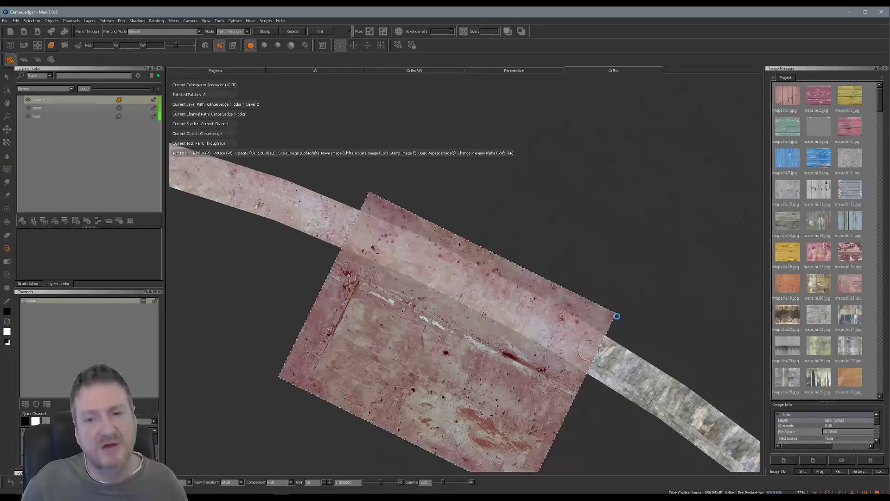
Step: Raise the plaster image at the same angle until it covers the ledge's upper edge, paint the stretch beneath it and bake
mouse_move(609, 269)
alt+middle_down()
mouse_move(465, 195)
mouse_move(409, 141)
mouse_move(413, 129)
alt+middle_up()
alt+drag(413, 130, 337, 349)
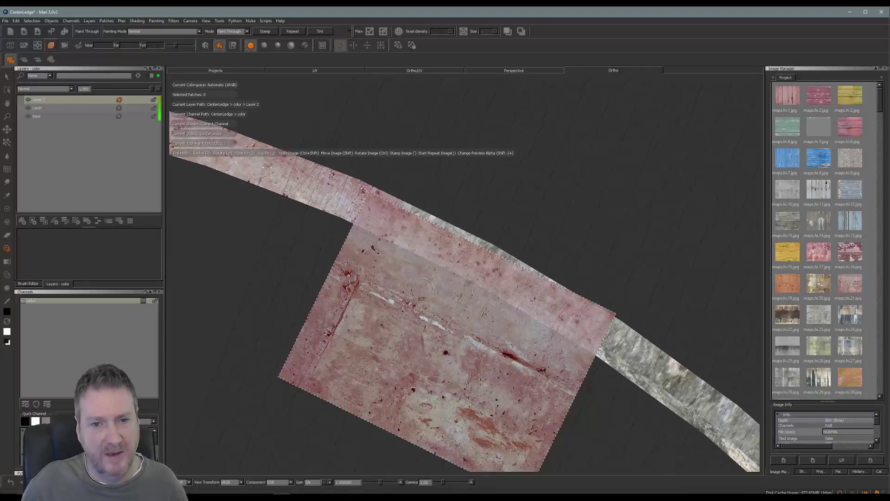
mouse_move(422, 290)
shift+mouse_down()
mouse_move(437, 278)
mouse_move(430, 268)
shift+mouse_up()
drag(420, 227, 421, 229)
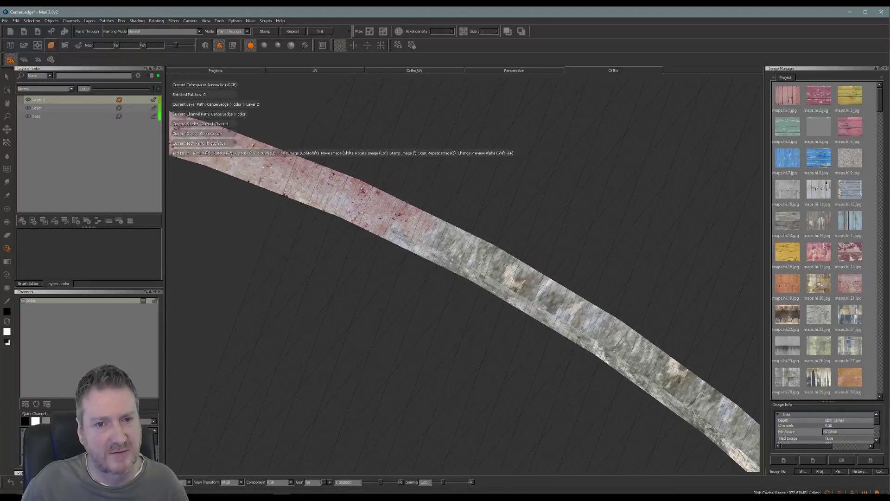
mouse_move(464, 270)
mouse_down()
mouse_move(477, 260)
mouse_move(472, 236)
mouse_move(538, 279)
mouse_move(515, 297)
mouse_move(609, 329)
mouse_move(588, 339)
mouse_up()
key(b)
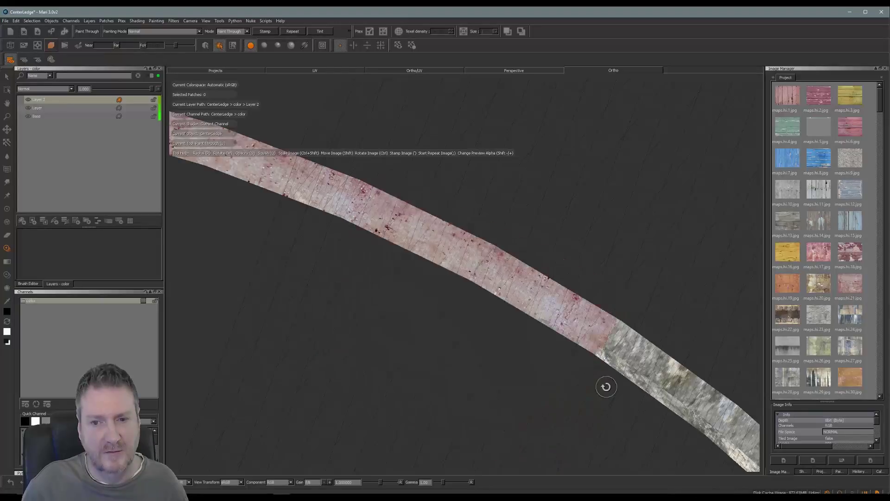
Step: Nudge the plaster image up and along the ledge over the newest seam, paint the adjoining grey section across its full width and bake
mouse_move(606, 383)
alt+middle_down()
mouse_move(450, 274)
mouse_move(417, 215)
alt+middle_up()
mouse_move(417, 215)
alt+mouse_down()
mouse_move(495, 294)
mouse_move(403, 281)
alt+mouse_up()
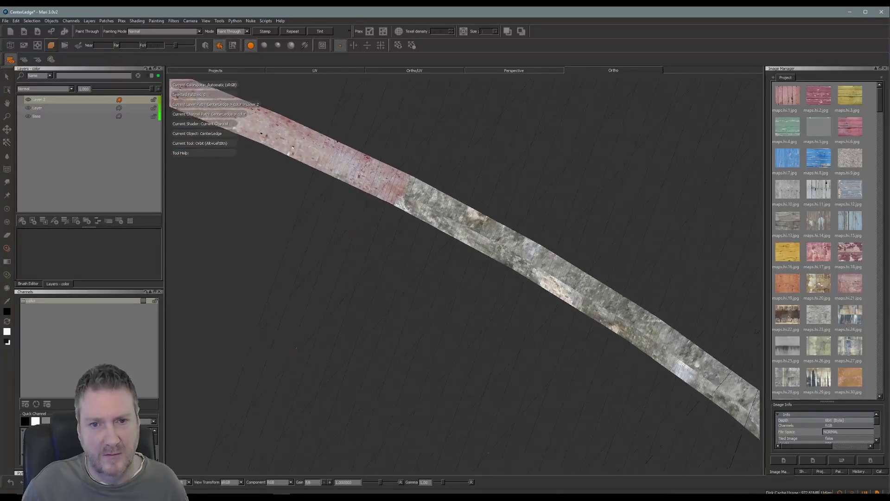
shift+drag(446, 241, 460, 225)
mouse_move(406, 187)
mouse_down()
mouse_move(528, 246)
mouse_move(486, 219)
mouse_up()
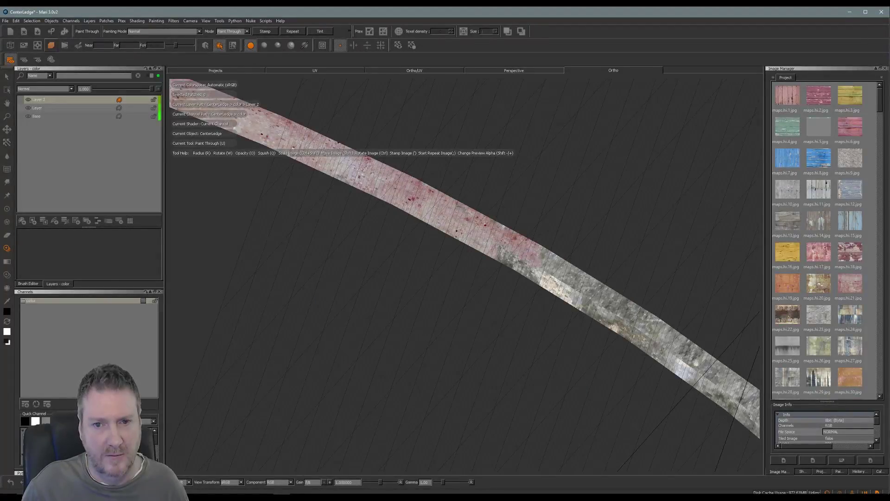
drag(519, 253, 508, 264)
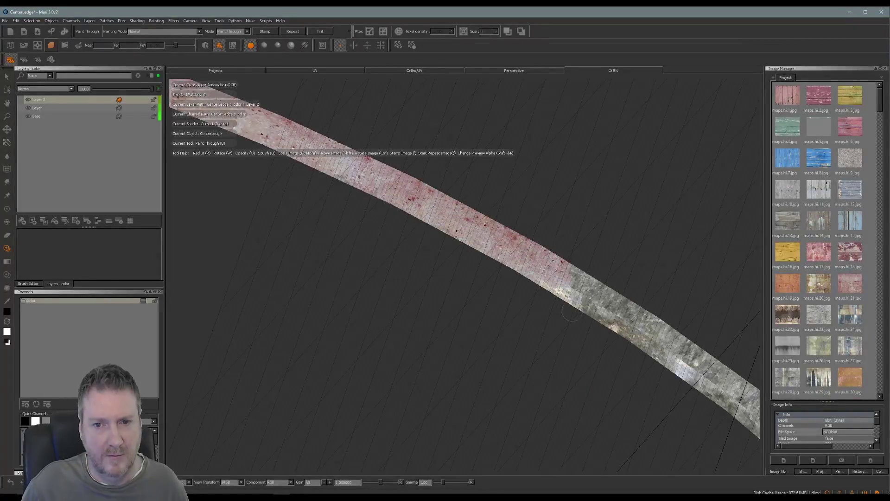
drag(565, 301, 599, 271)
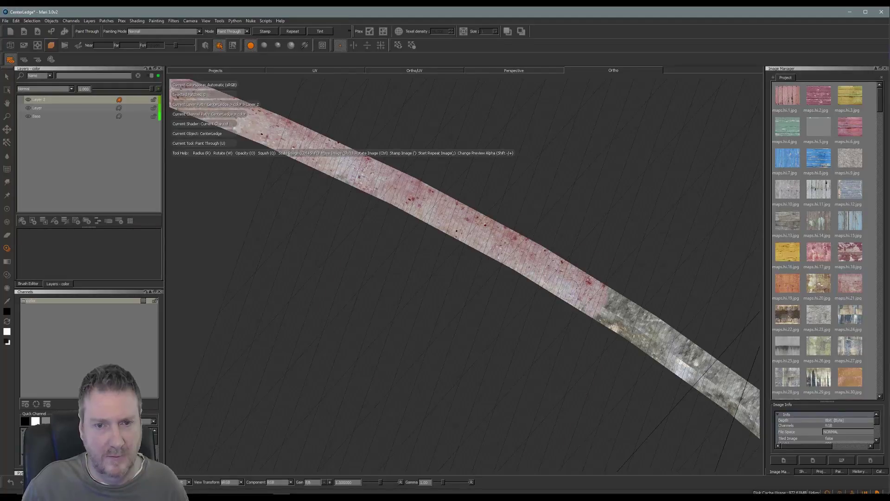
key(b)
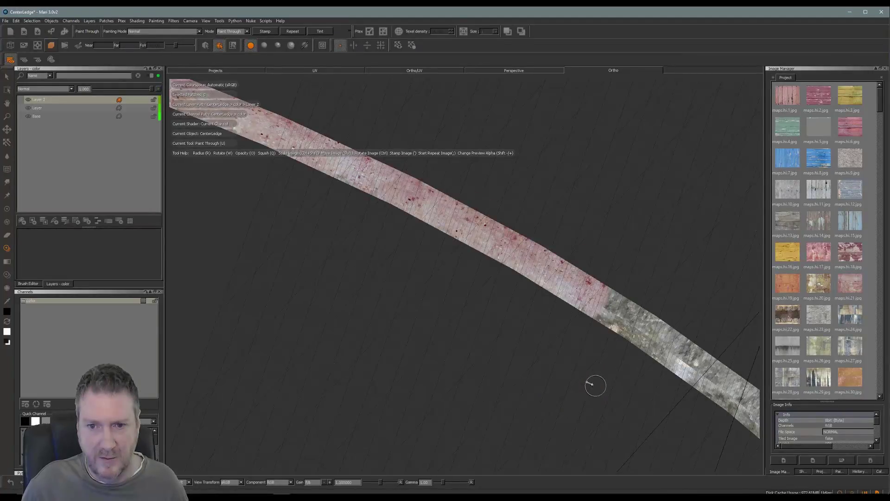
Step: Rotate the plaster image counterclockwise to match the shallower slope, reposition it over the painted end, paint the grey stretch and bake
mouse_move(594, 384)
alt+middle_down()
mouse_move(419, 286)
mouse_move(426, 253)
alt+middle_up()
mouse_move(576, 346)
alt+mouse_down()
mouse_move(551, 304)
mouse_move(475, 352)
mouse_move(492, 354)
mouse_move(350, 302)
mouse_move(351, 349)
alt+mouse_up()
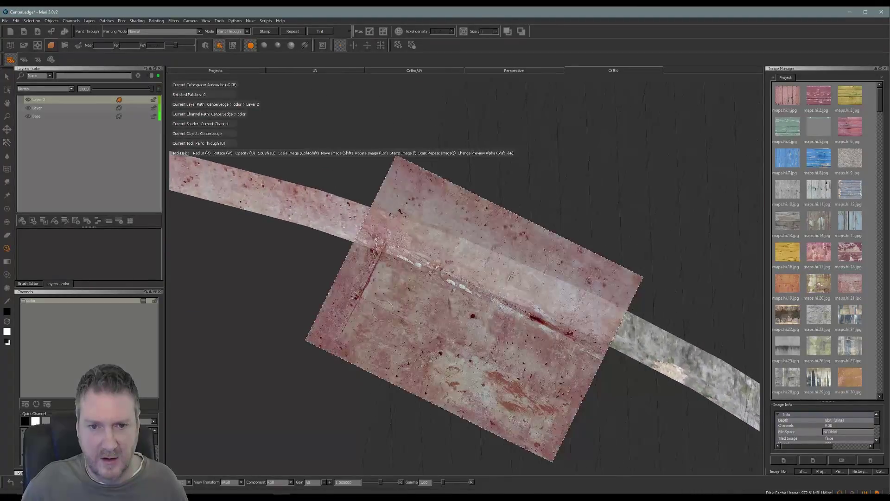
shift+drag(453, 301, 444, 345)
ctrl+drag(553, 327, 549, 317)
mouse_move(447, 285)
shift+mouse_down()
mouse_move(484, 273)
mouse_move(435, 242)
mouse_move(420, 254)
mouse_move(489, 265)
mouse_move(400, 242)
shift+mouse_up()
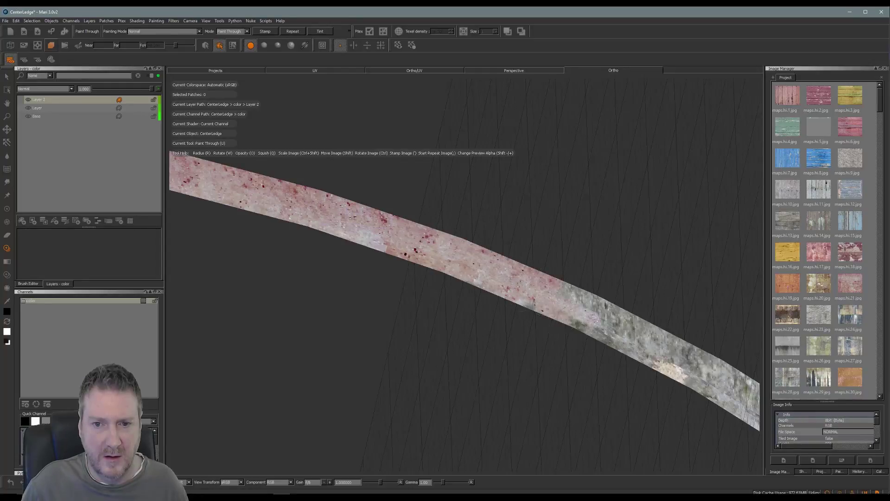
drag(542, 306, 555, 283)
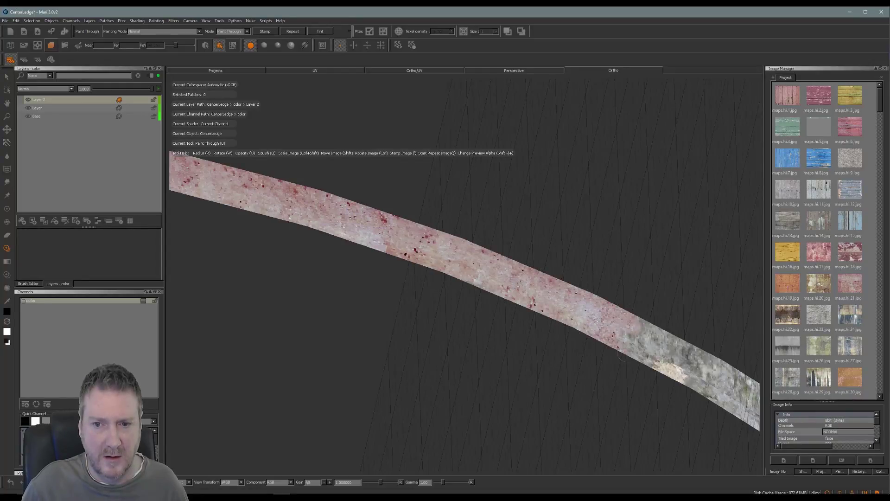
drag(620, 322, 592, 349)
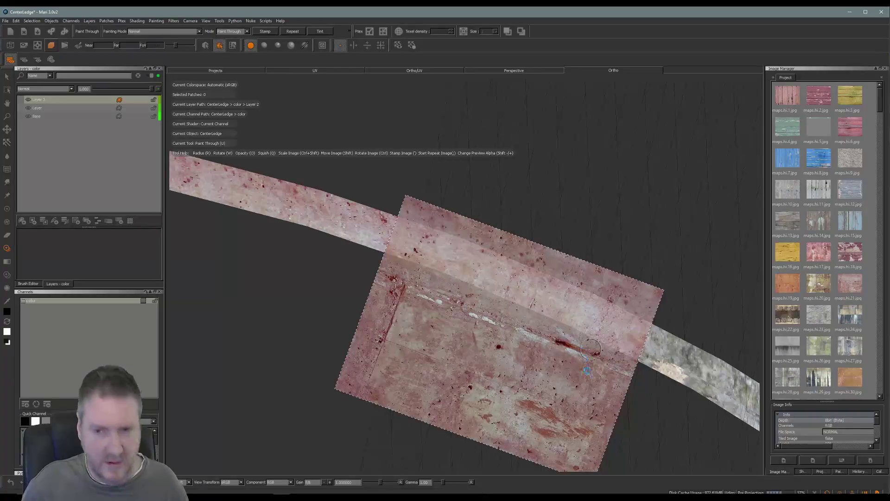
Step: Turn the plaster image clockwise to match the steeper slope, paint from the seam across the next grey section and bake
alt+middle_drag(596, 370, 413, 250)
mouse_move(460, 244)
ctrl+mouse_down()
mouse_move(469, 297)
mouse_move(475, 269)
ctrl+mouse_up()
drag(454, 207, 419, 185)
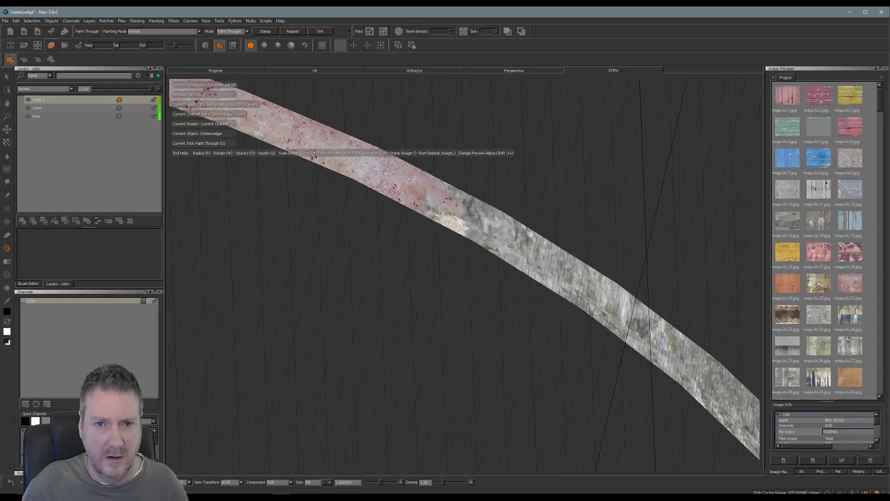
mouse_move(419, 207)
mouse_down()
mouse_move(510, 239)
mouse_move(492, 218)
mouse_move(558, 266)
mouse_up()
mouse_move(496, 246)
mouse_down()
mouse_move(521, 237)
mouse_move(635, 297)
mouse_move(620, 326)
mouse_move(638, 340)
mouse_up()
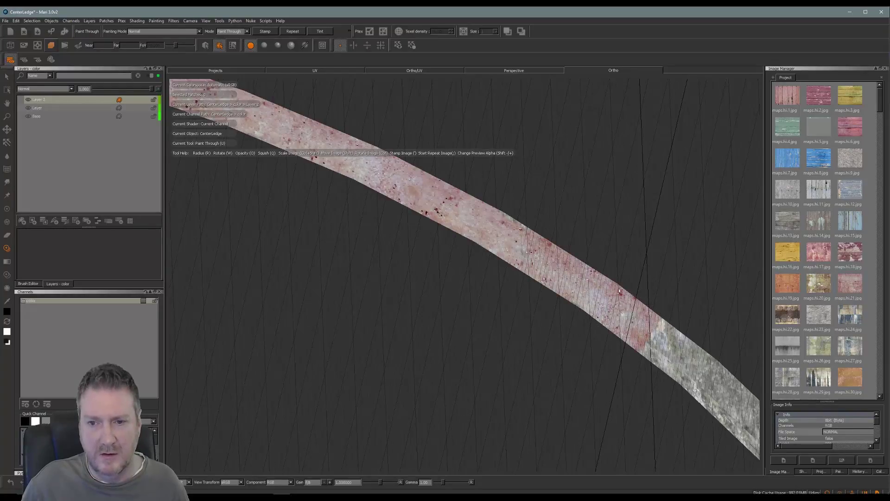
key(b)
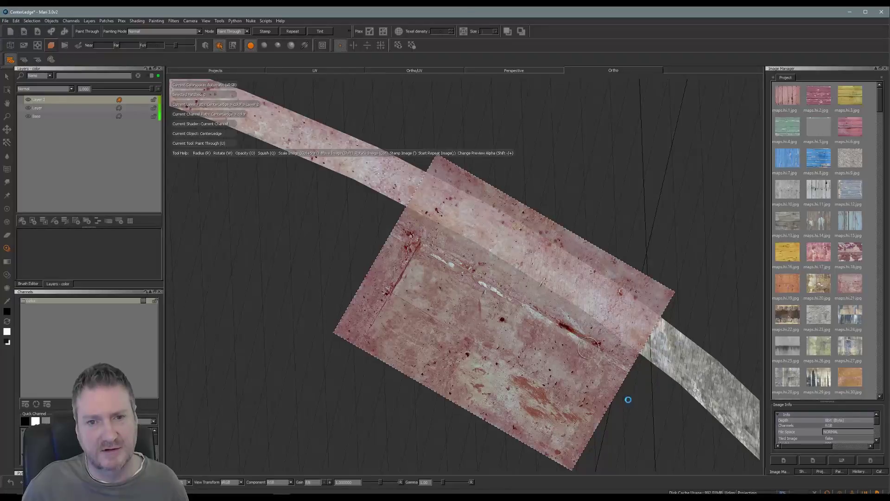
Step: Rotate the plaster image clockwise to follow the bend, paint the remaining grey section through to the ledge's tip and bake
alt+middle_drag(626, 402, 441, 260)
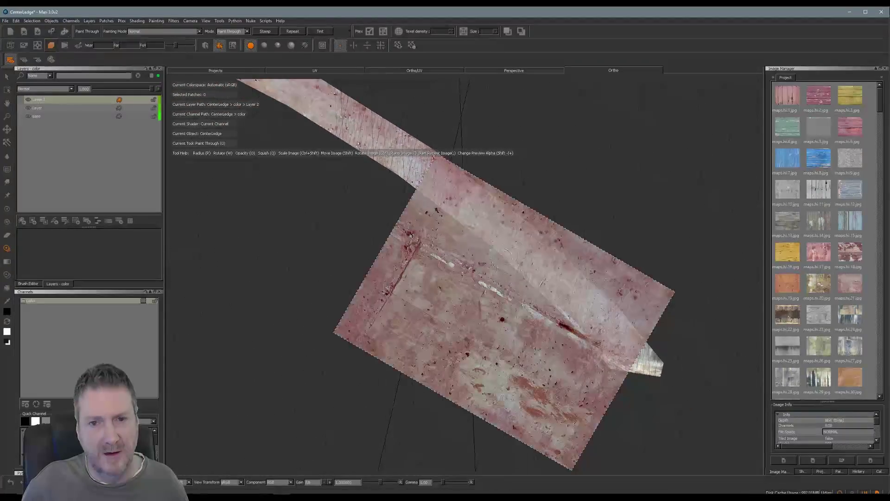
mouse_move(563, 265)
ctrl+mouse_down()
mouse_move(566, 274)
mouse_move(541, 279)
mouse_move(567, 315)
mouse_move(546, 285)
ctrl+mouse_up()
mouse_move(470, 218)
mouse_down()
mouse_move(489, 199)
mouse_move(483, 227)
mouse_move(532, 285)
mouse_move(573, 284)
mouse_move(564, 307)
mouse_move(629, 322)
mouse_move(603, 340)
mouse_move(641, 364)
mouse_move(624, 349)
mouse_up()
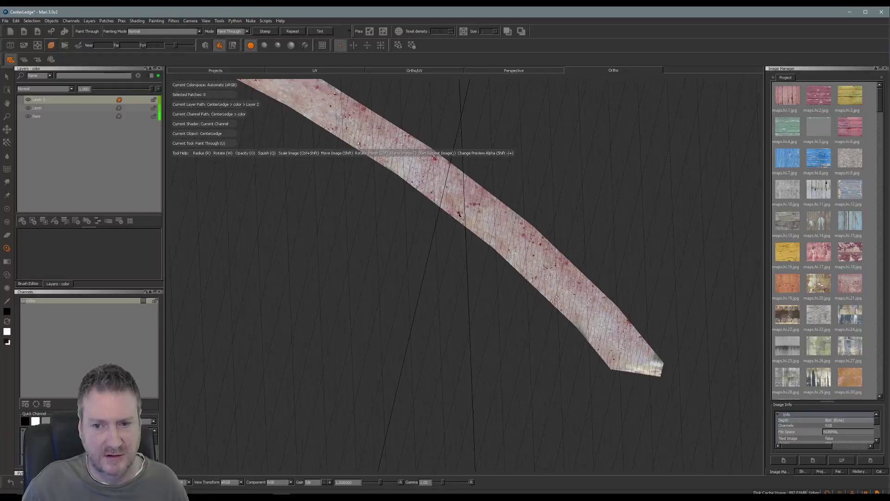
drag(663, 371, 681, 358)
key(b)
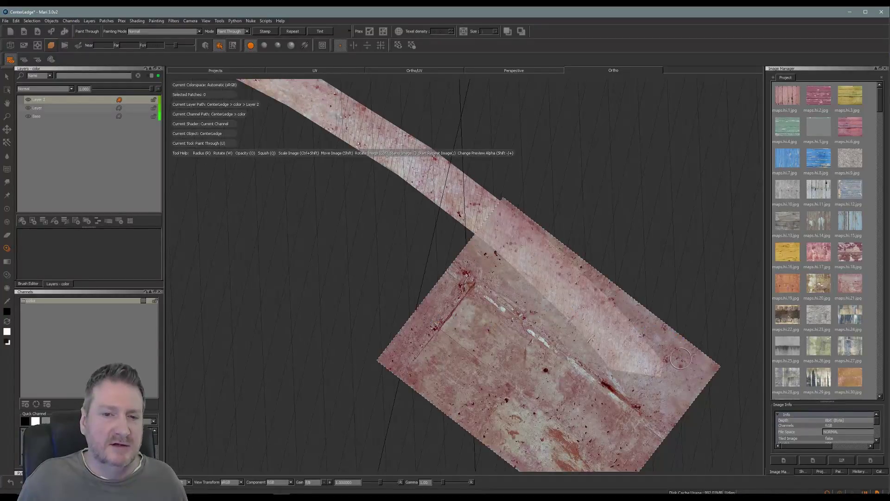
Step: Move the plaster image aside to clear the ledge ring and save the project
mouse_move(398, 294)
alt+mouse_down()
mouse_move(219, 312)
mouse_move(335, 302)
mouse_move(390, 274)
mouse_move(407, 226)
mouse_move(392, 289)
mouse_move(352, 312)
mouse_move(340, 304)
alt+mouse_up()
alt+middle_drag(340, 304, 435, 268)
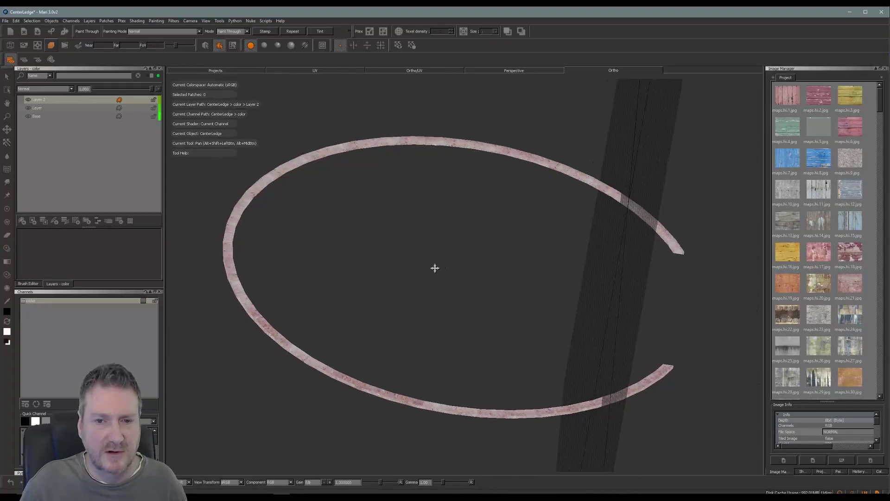
key(u)
shift+drag(495, 310, 641, 322)
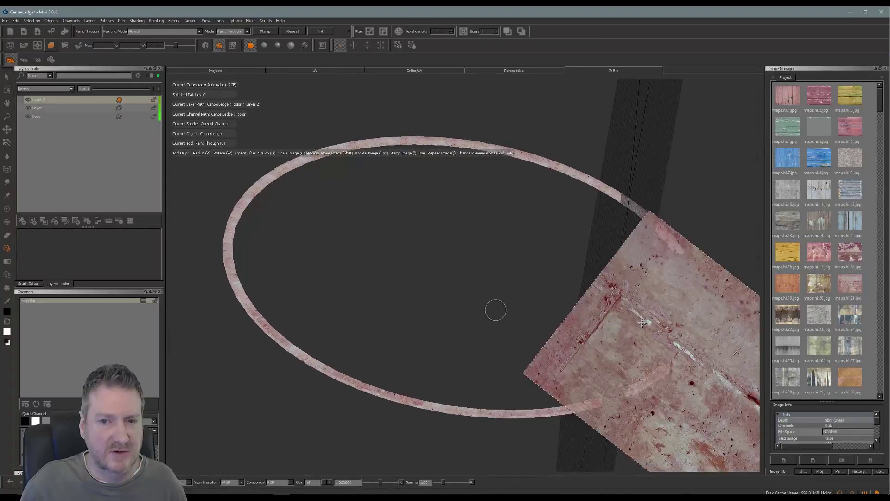
click(7, 23)
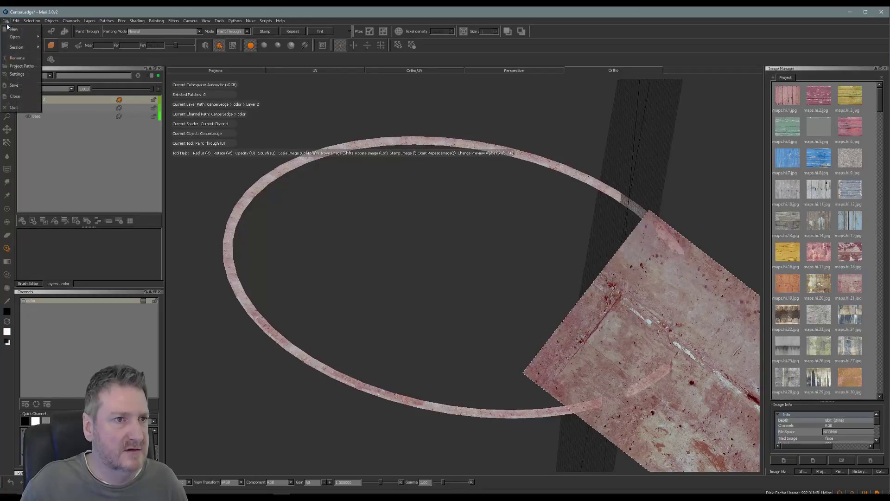
click(19, 87)
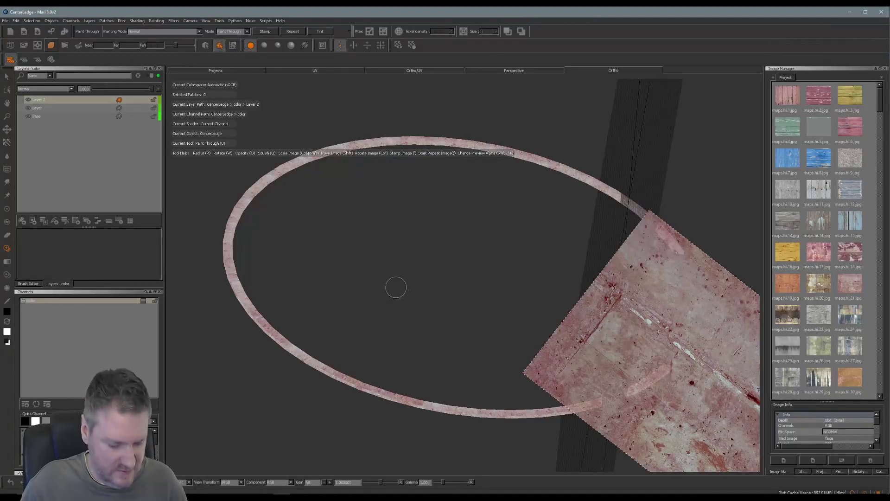
Step: Try the Darken and Add blend modes on Layer 2 against the stone beneath
mouse_move(276, 280)
alt+right_down()
mouse_move(389, 292)
mouse_move(346, 306)
mouse_move(513, 264)
mouse_move(481, 251)
alt+right_up()
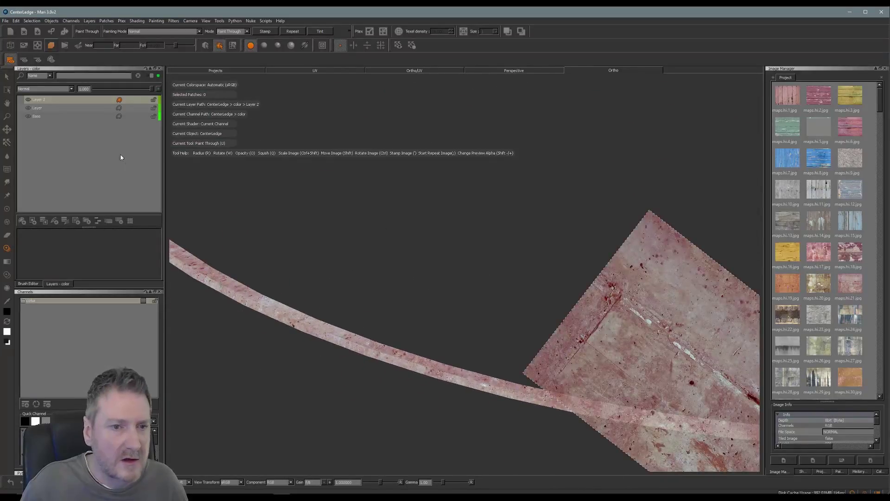
click(71, 90)
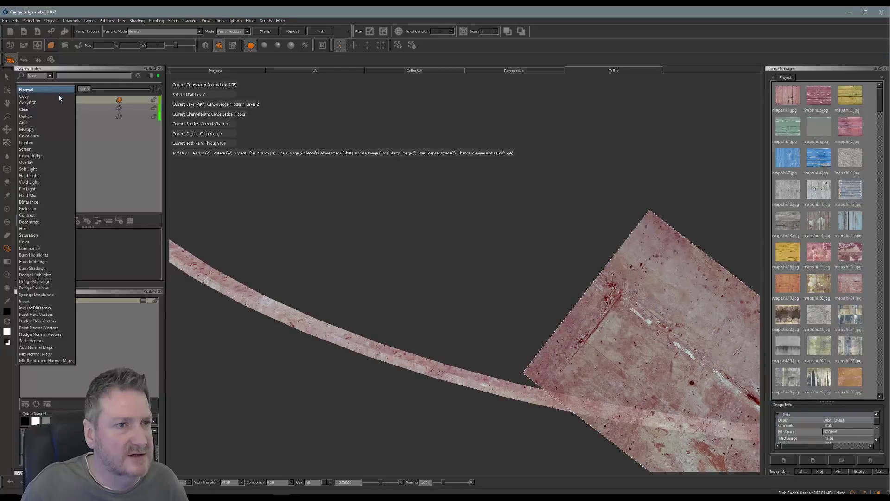
click(38, 116)
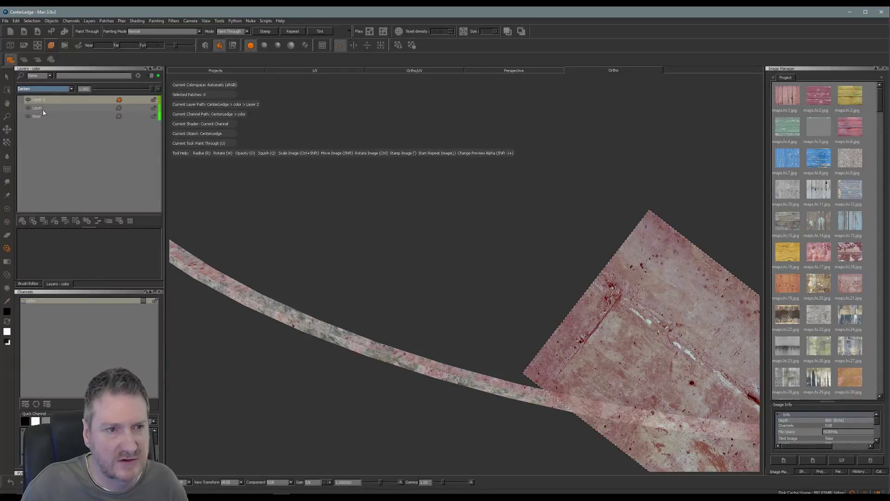
click(73, 89)
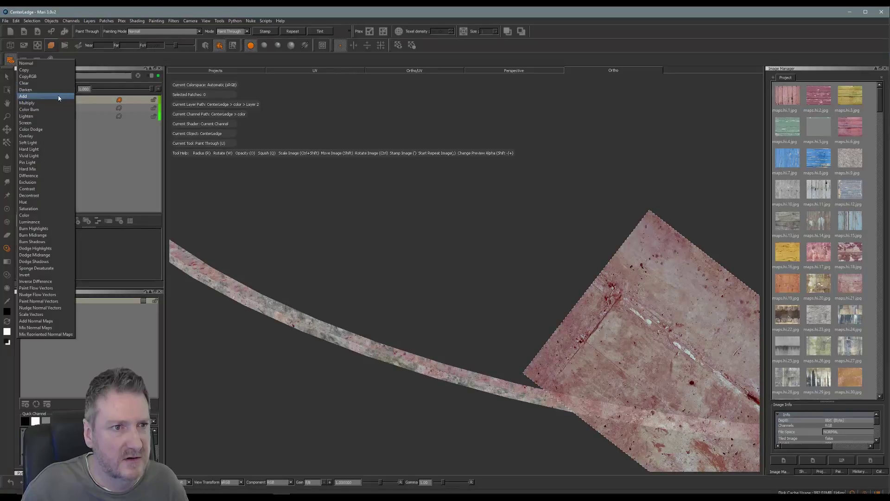
click(57, 96)
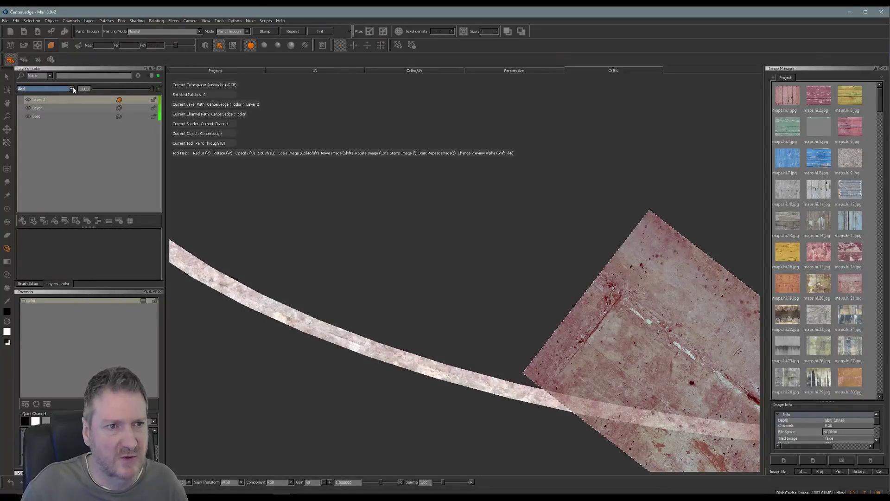
Step: Set Layer 2's blend mode to Multiply and examine the blended texture all around the ledge
click(73, 90)
click(61, 98)
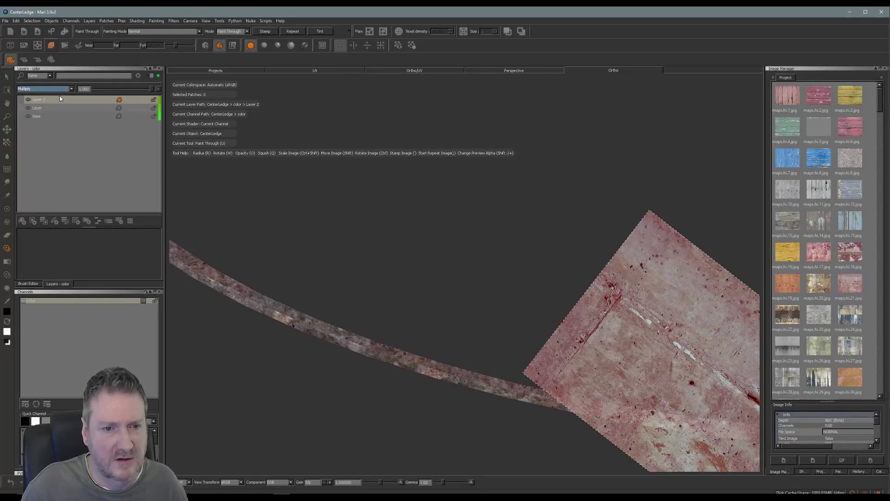
alt+drag(327, 231, 325, 228)
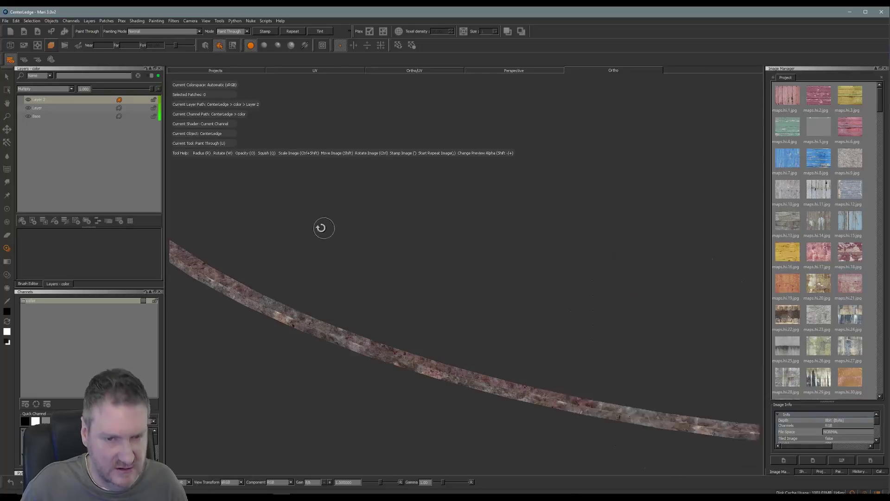
alt+middle_drag(330, 231, 472, 342)
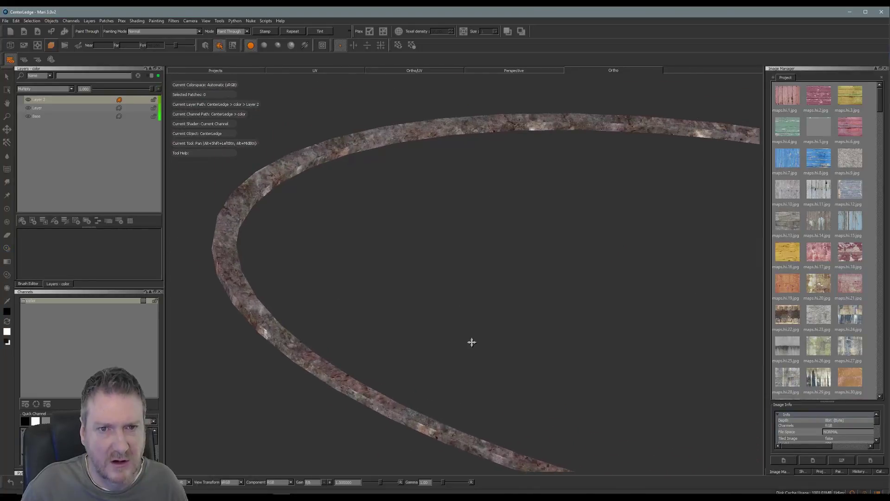
alt+drag(473, 293, 462, 289)
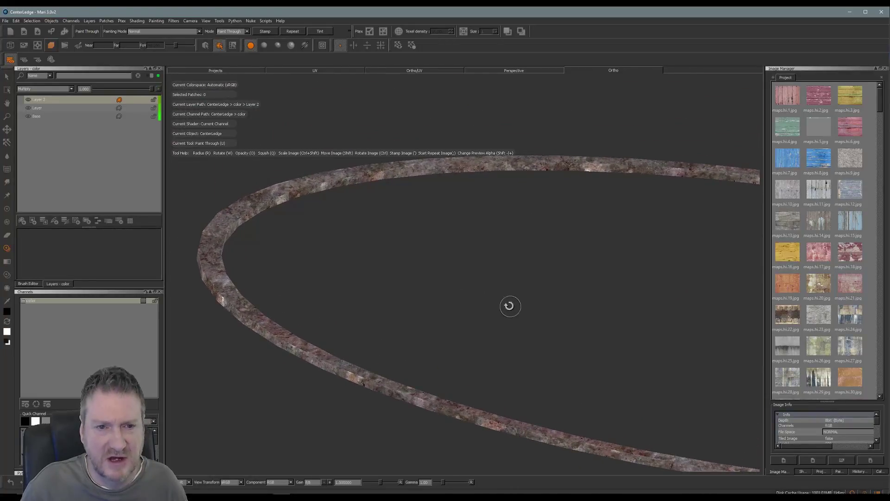
alt+drag(510, 306, 357, 242)
alt+drag(469, 251, 402, 257)
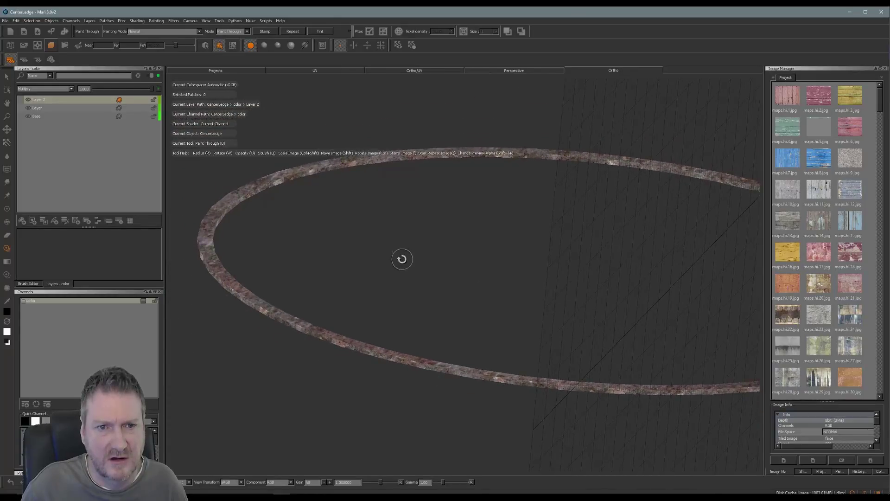
alt+middle_drag(456, 260, 319, 208)
alt+drag(544, 279, 523, 274)
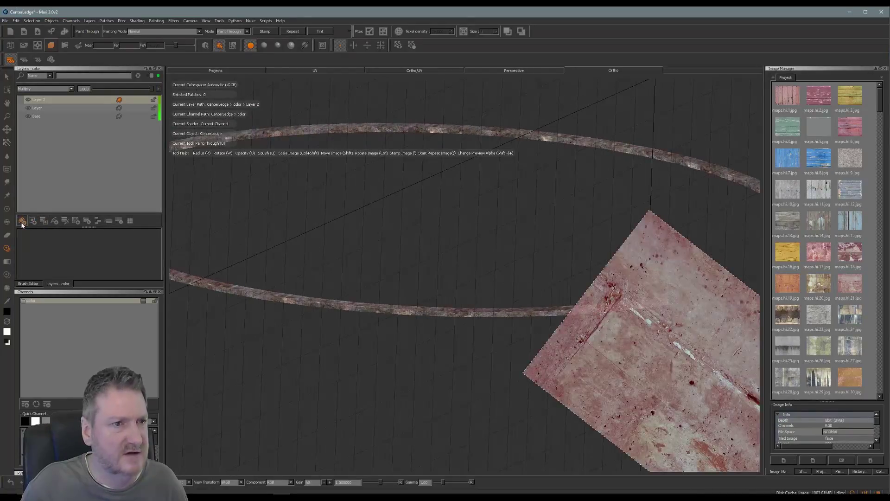
Step: Add a new layer above Layer 2 and load the black-and-white drip image maps.hi.160.jpg for painting through
click(22, 221)
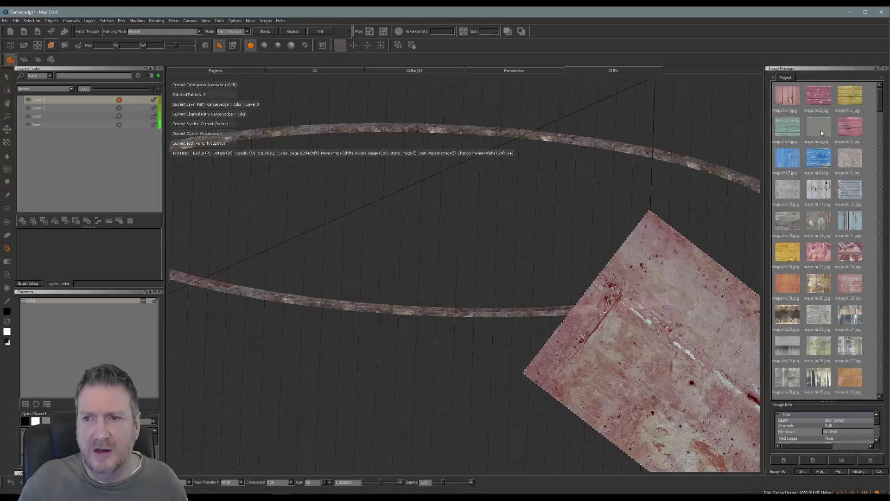
drag(882, 107, 878, 118)
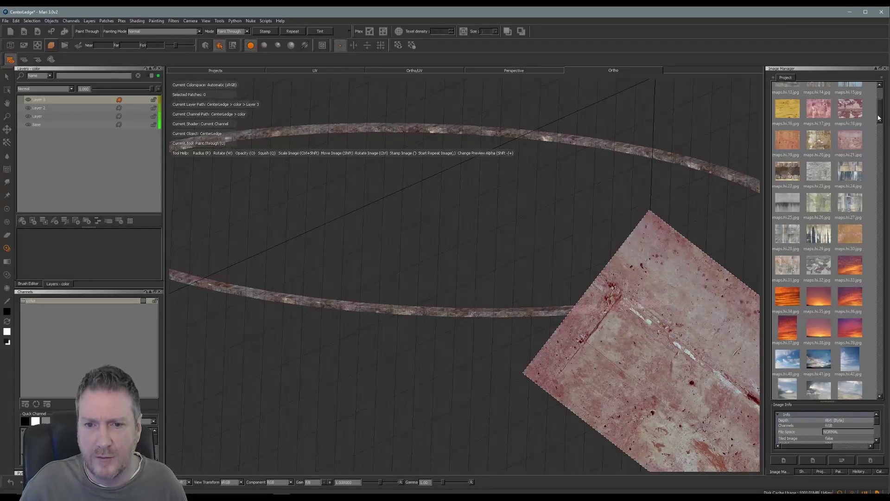
drag(878, 118, 865, 225)
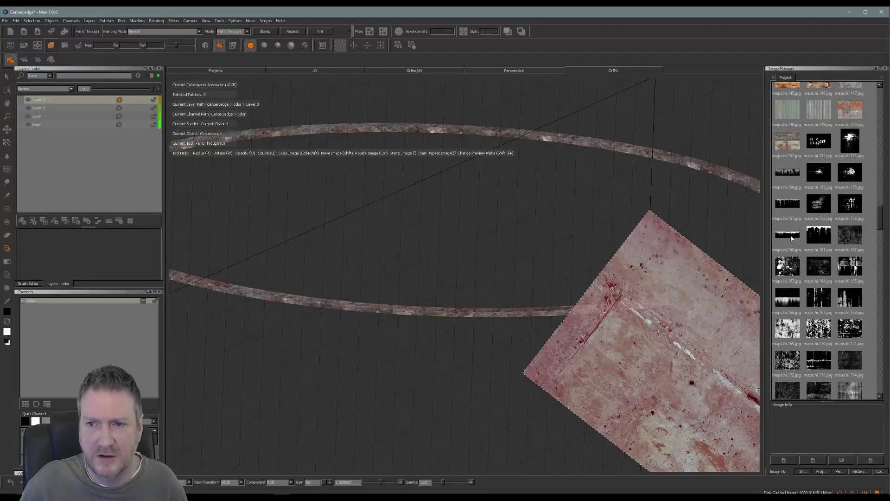
drag(548, 235, 548, 235)
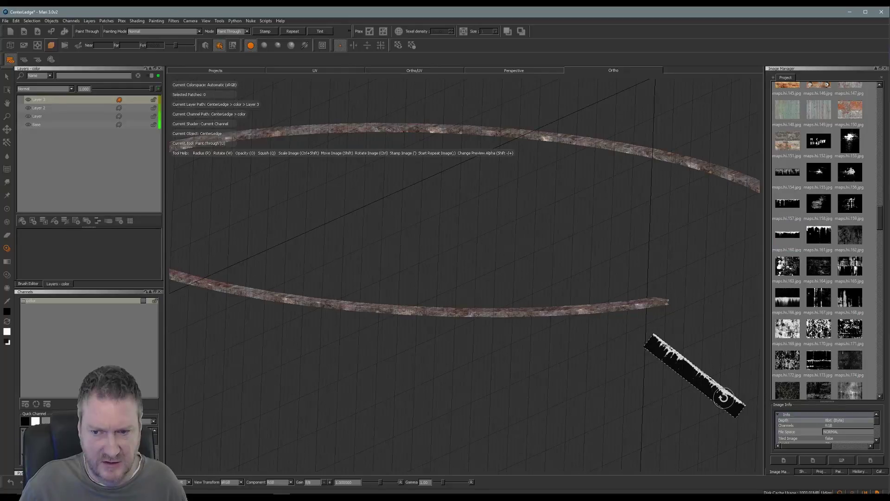
Step: Rotate the drip image counterclockwise towards the slope of the ledge's side face and enable the edge mask in the projection settings
ctrl+drag(724, 398, 626, 324)
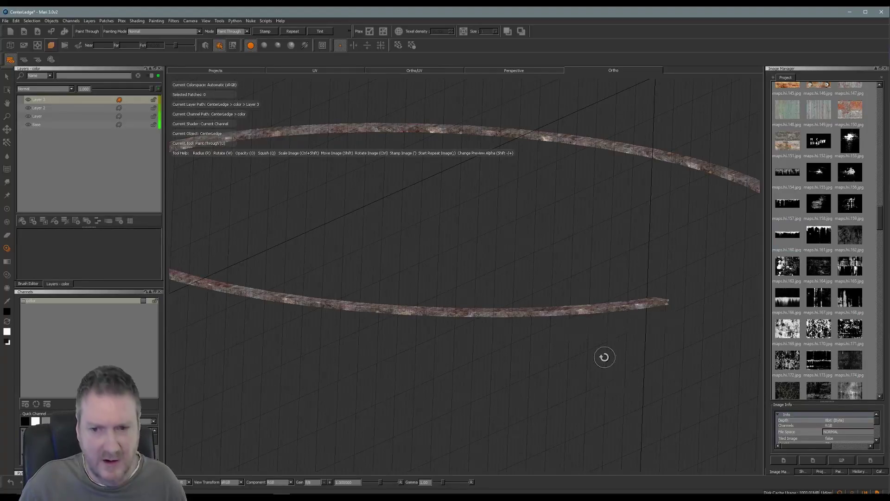
alt+right_drag(605, 358, 678, 344)
alt+middle_drag(659, 320, 364, 241)
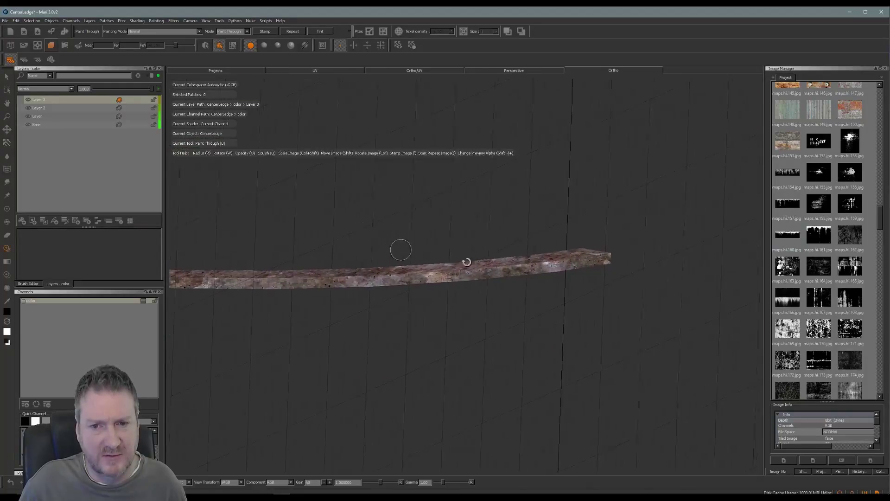
alt+drag(467, 262, 628, 321)
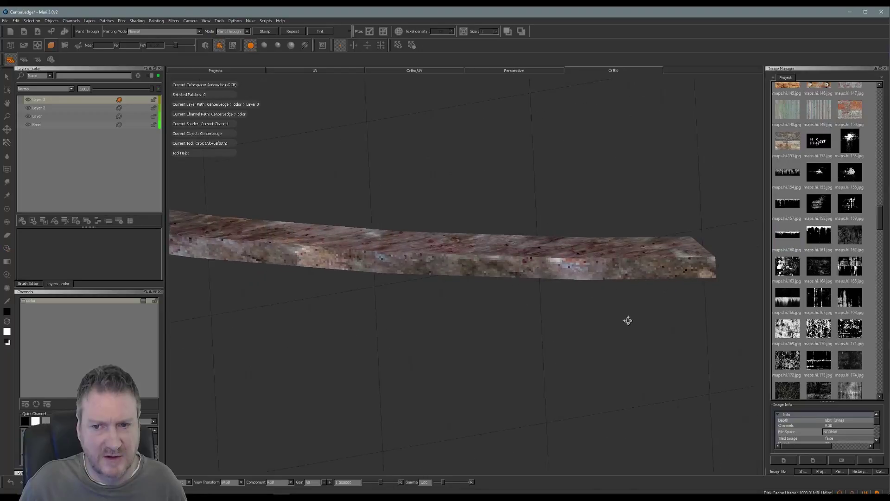
key(u)
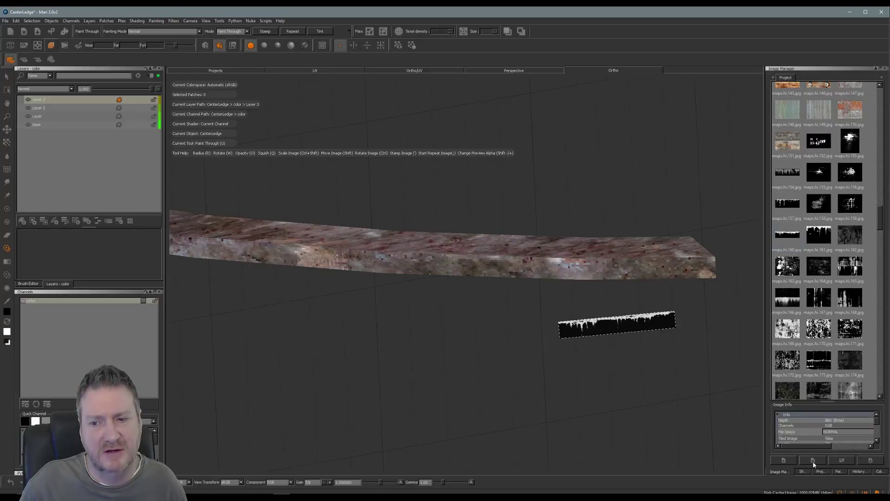
click(820, 472)
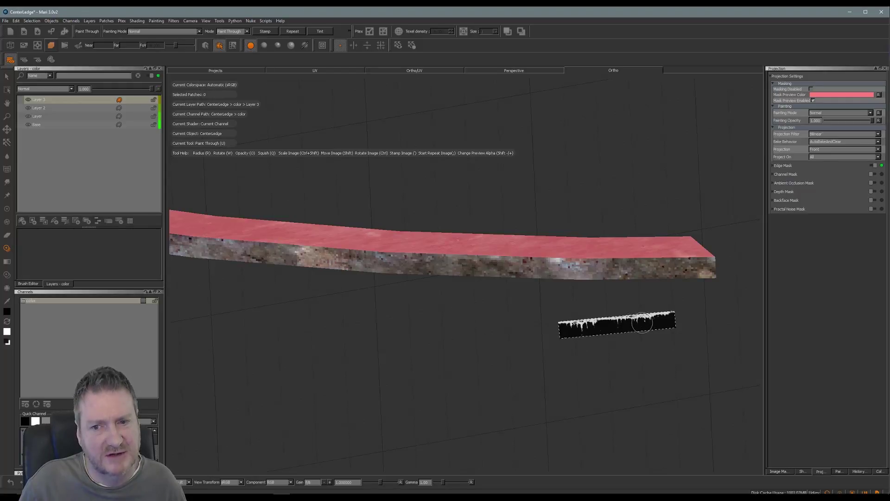
Step: Enlarge and level the drip image, align its white edge with the side face's upper edge at the ledge's end, paint that stretch and bake
mouse_move(640, 319)
ctrl+shift+mouse_down()
mouse_move(716, 312)
mouse_move(687, 263)
ctrl+shift+mouse_up()
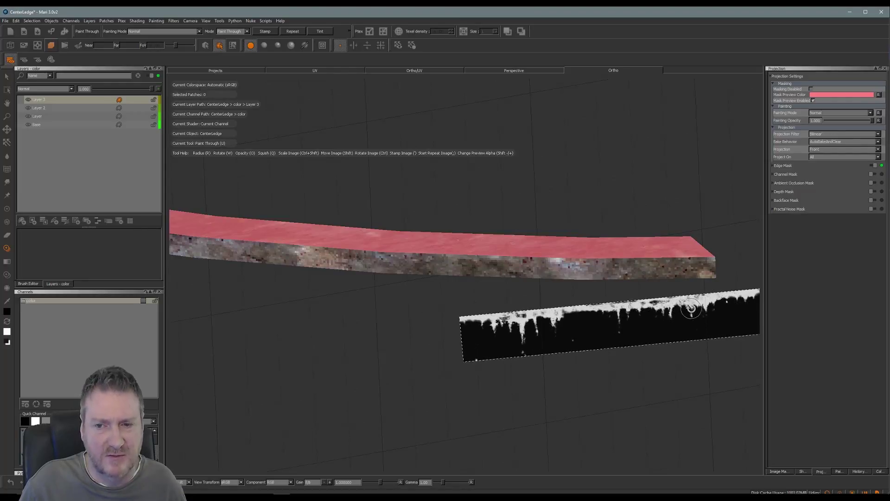
mouse_move(691, 309)
ctrl+mouse_down()
mouse_move(696, 317)
mouse_move(665, 315)
mouse_move(662, 296)
mouse_move(713, 283)
ctrl+mouse_up()
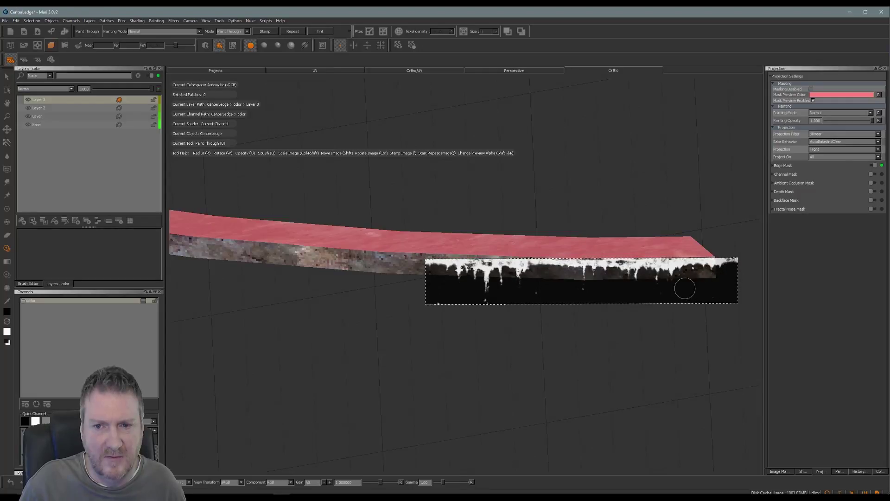
mouse_move(652, 277)
mouse_down()
mouse_move(670, 265)
mouse_move(436, 264)
mouse_move(516, 267)
mouse_move(533, 288)
mouse_up()
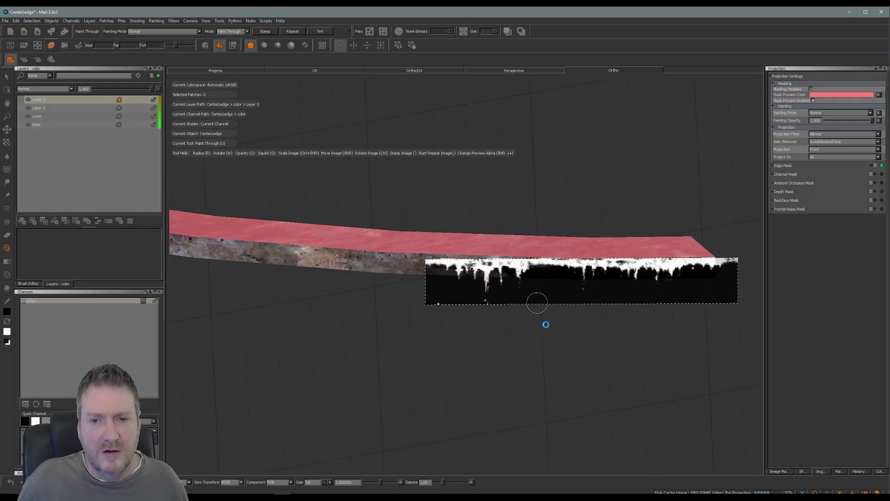
Step: Reposition the drip image along the side face with a slight clockwise tilt, paint the adjoining stone stretch and bake
middle_drag(536, 340, 602, 366)
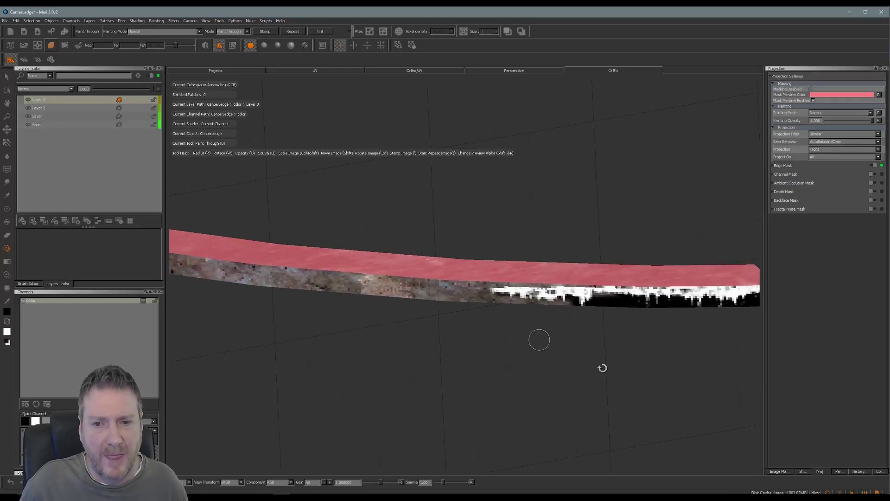
mouse_move(646, 278)
shift+mouse_down()
mouse_move(616, 300)
mouse_move(655, 301)
mouse_move(630, 316)
mouse_move(590, 295)
mouse_move(455, 287)
mouse_move(553, 289)
mouse_move(487, 292)
mouse_move(371, 274)
mouse_move(419, 297)
shift+mouse_up()
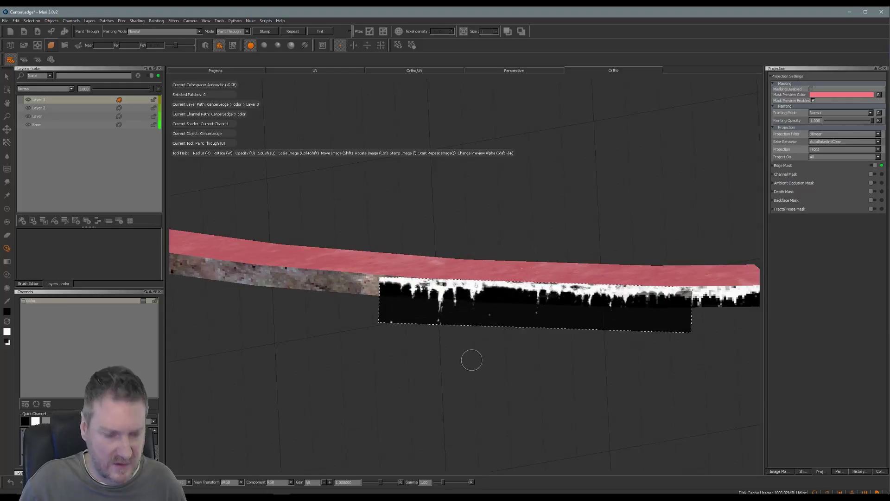
key(b)
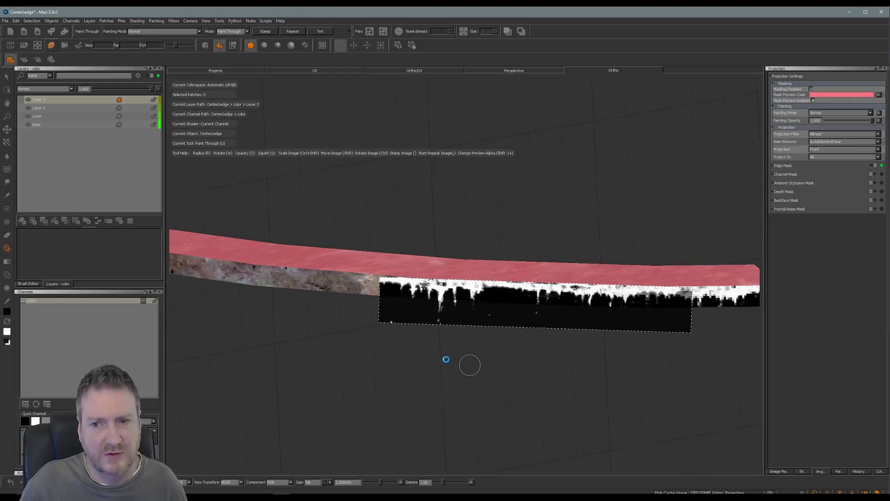
Step: Slide the drip image to overlap the end of the baked drips, keeping its slight clockwise tilt, then paint the next stone stretch and bake
alt+middle_drag(486, 360, 652, 377)
alt+drag(663, 385, 695, 362)
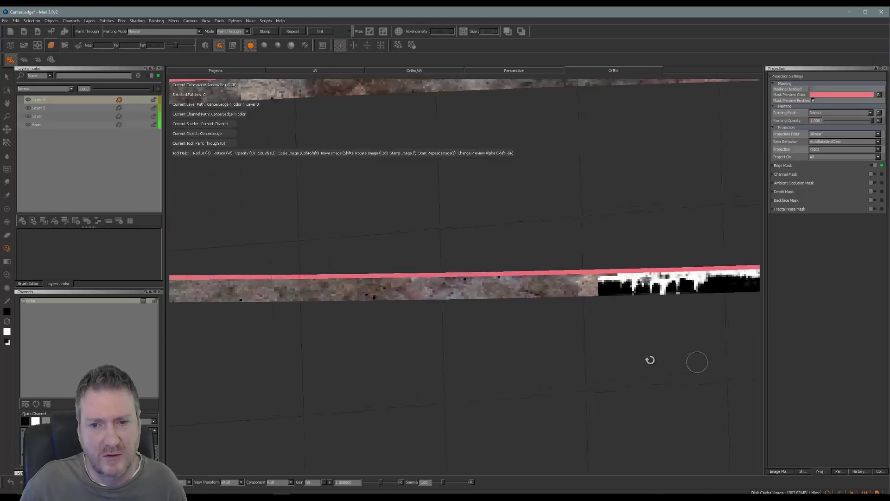
mouse_move(522, 347)
alt+mouse_down()
mouse_move(527, 371)
mouse_move(603, 343)
alt+mouse_up()
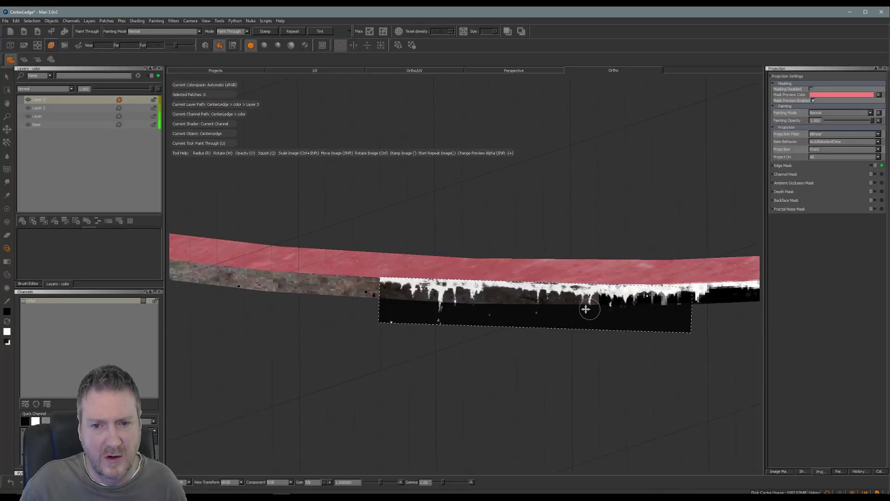
mouse_move(586, 309)
shift+mouse_down()
mouse_move(513, 308)
mouse_move(536, 308)
shift+mouse_up()
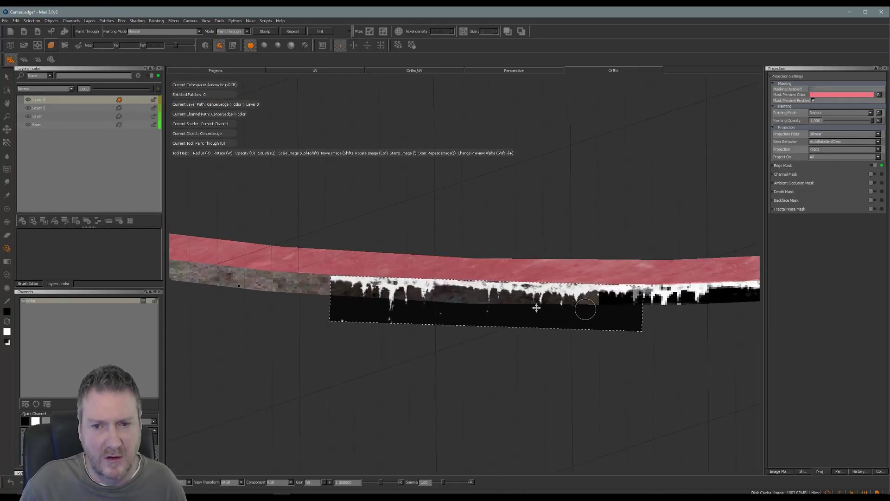
drag(599, 285, 351, 301)
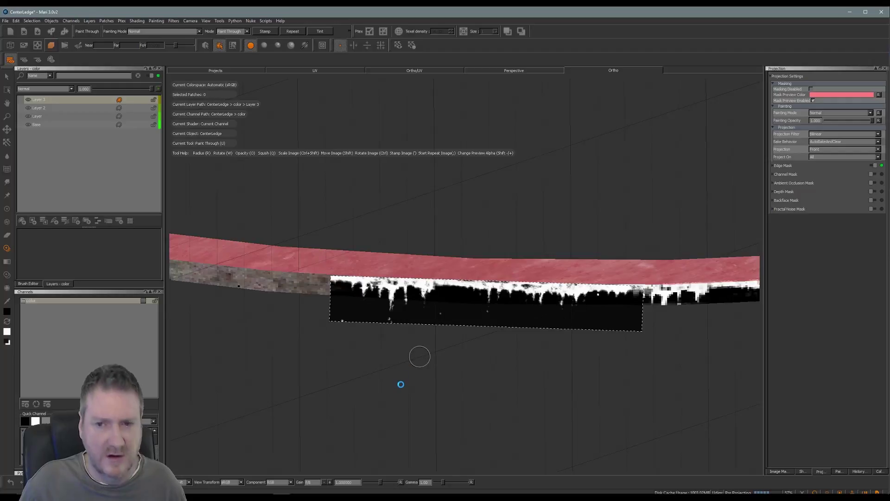
Step: Rotate the drip image slightly counterclockwise to follow the side face's upper edge, paint the following stone stretch and bake
mouse_move(412, 382)
alt+mouse_down()
mouse_move(542, 384)
mouse_move(656, 369)
mouse_move(441, 348)
mouse_move(416, 368)
alt+mouse_up()
mouse_move(458, 346)
alt+mouse_down()
mouse_move(593, 362)
mouse_move(374, 356)
alt+mouse_up()
mouse_move(598, 309)
ctrl+mouse_down()
mouse_move(563, 312)
mouse_move(572, 297)
mouse_move(330, 299)
ctrl+mouse_up()
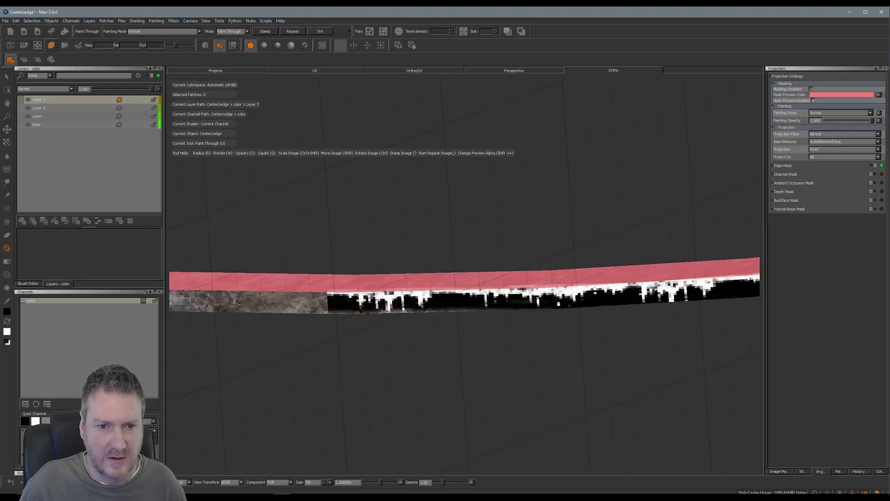
drag(465, 322, 394, 322)
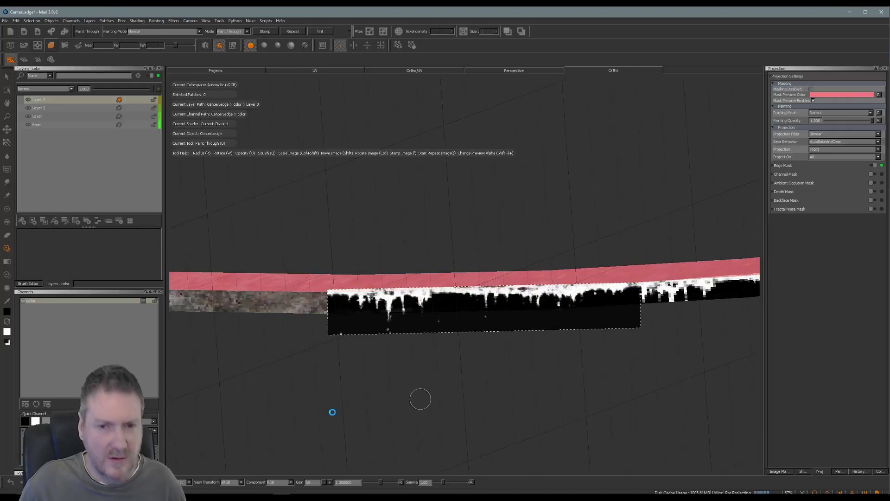
Step: Shift the drip image onto the next bare stretch with a little more counterclockwise tilt, paint it in overlapping strokes and bake
alt+middle_drag(467, 408, 599, 408)
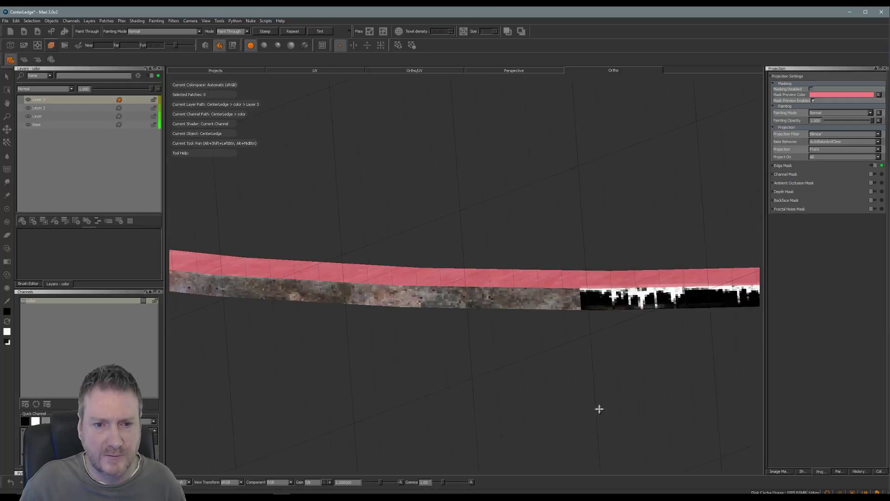
alt+drag(608, 413, 646, 362)
mouse_move(492, 316)
alt+mouse_down()
mouse_move(457, 363)
mouse_move(487, 354)
mouse_move(444, 356)
alt+mouse_up()
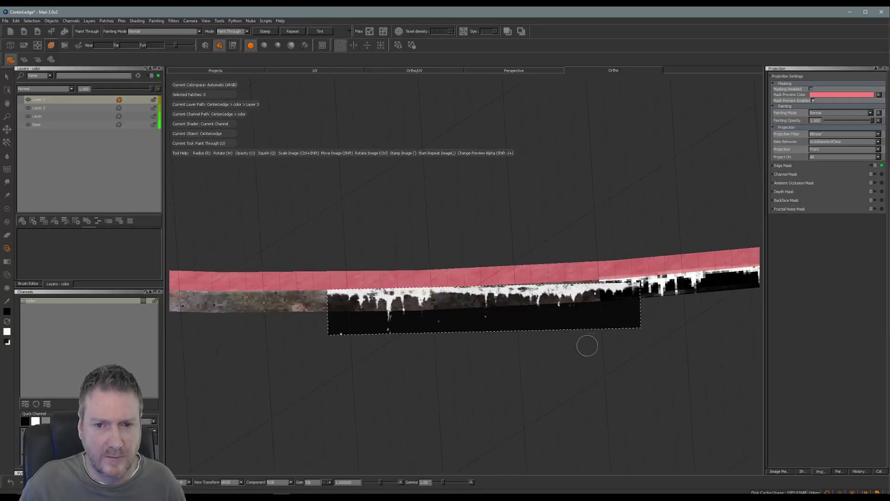
mouse_move(581, 318)
shift+mouse_down()
mouse_move(547, 316)
mouse_move(579, 304)
mouse_move(552, 318)
mouse_move(550, 305)
mouse_move(572, 300)
mouse_move(544, 313)
mouse_move(587, 292)
mouse_move(408, 297)
mouse_move(551, 311)
shift+mouse_up()
mouse_move(648, 295)
mouse_down()
mouse_move(304, 297)
mouse_move(415, 313)
mouse_up()
drag(415, 313, 328, 313)
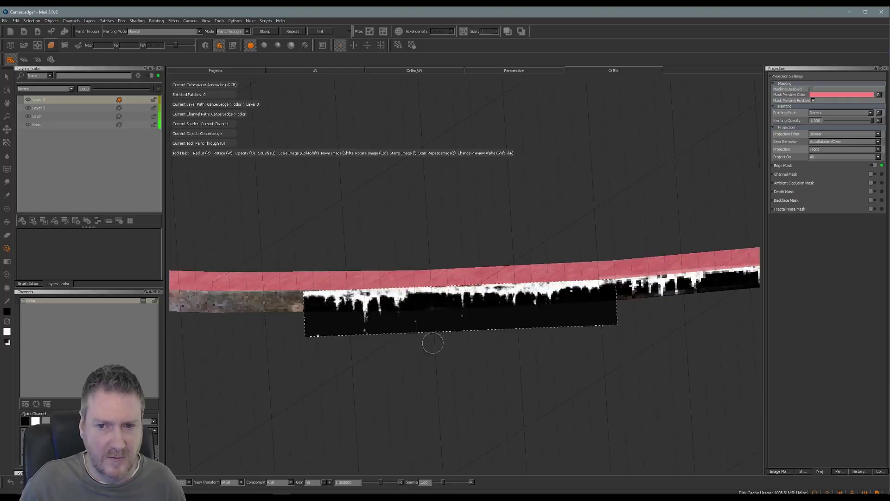
key(b)
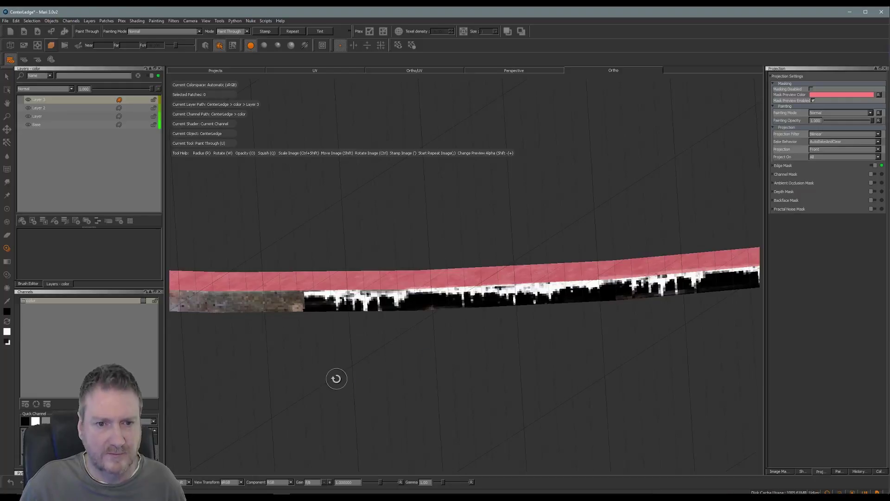
Step: Turn the drip image clockwise until nearly level, move it further along the side face, paint that stretch and bake
mouse_move(334, 378)
alt+mouse_down()
mouse_move(605, 388)
mouse_move(390, 375)
mouse_move(384, 388)
mouse_move(409, 392)
alt+mouse_up()
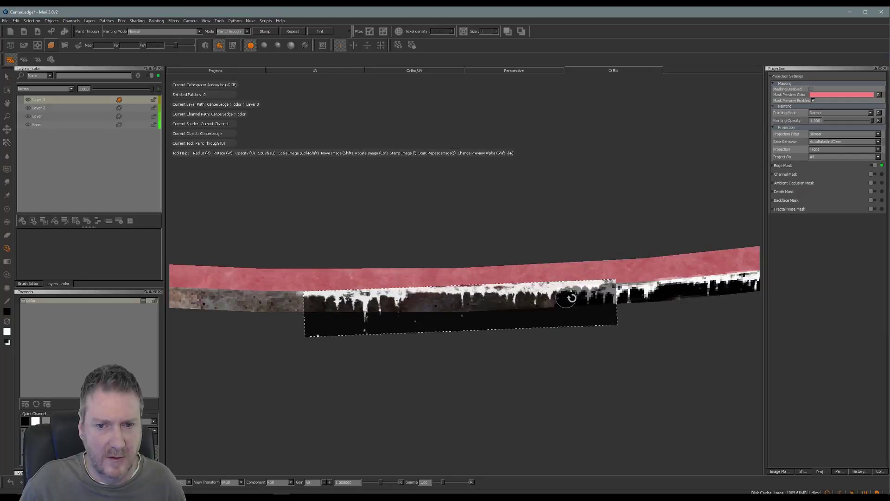
mouse_move(571, 298)
ctrl+mouse_down()
mouse_move(533, 310)
mouse_move(561, 304)
mouse_move(539, 317)
mouse_move(538, 301)
mouse_move(305, 305)
ctrl+mouse_up()
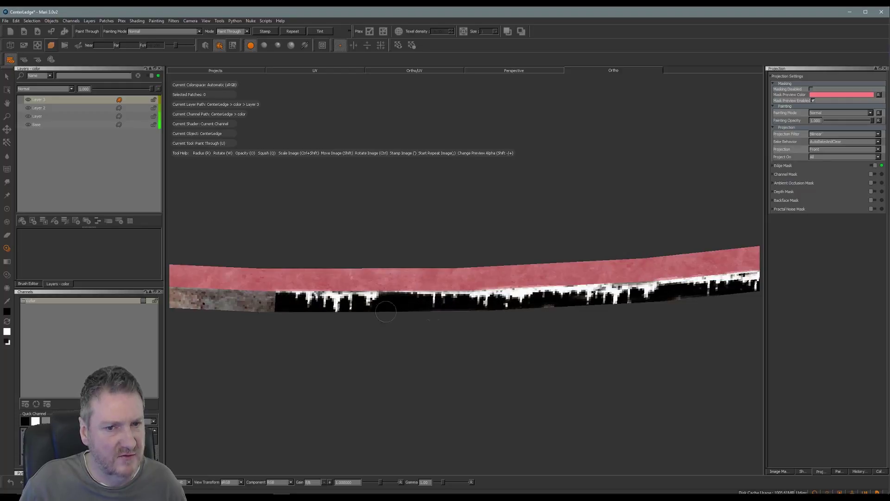
key(shift)
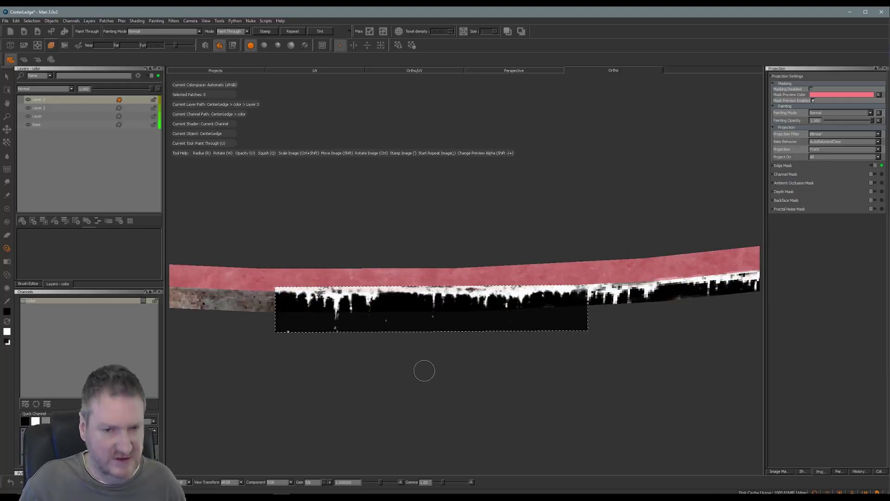
Step: Continue the drips onto the bare stone beyond the last baked stretch of the side face
alt+middle_drag(389, 374, 664, 364)
mouse_move(606, 388)
alt+mouse_down()
mouse_move(449, 351)
mouse_move(350, 379)
mouse_move(364, 355)
alt+mouse_up()
mouse_move(583, 332)
alt+mouse_down()
mouse_move(588, 338)
mouse_move(531, 291)
mouse_move(289, 297)
mouse_move(484, 295)
alt+mouse_up()
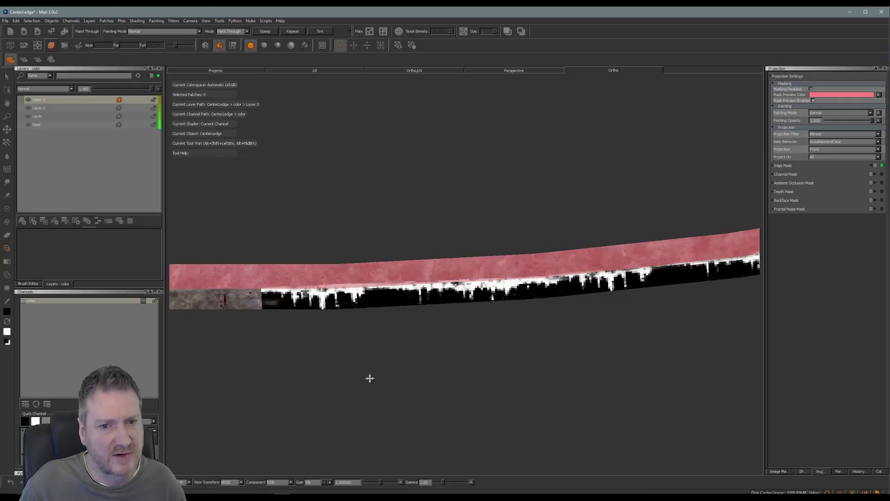
Step: Tilt the drip image slightly clockwise against the side face's upper edge, paint the adjoining bare stone and bake
alt+drag(370, 376, 584, 373)
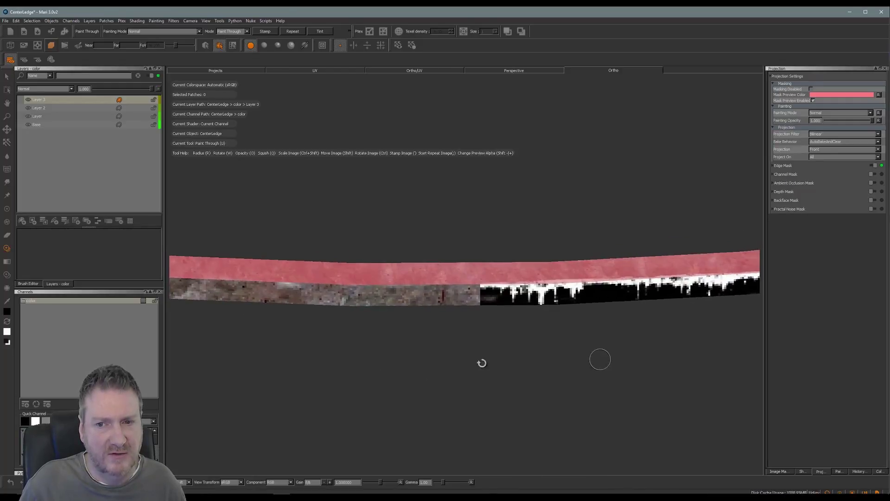
alt+drag(481, 361, 450, 356)
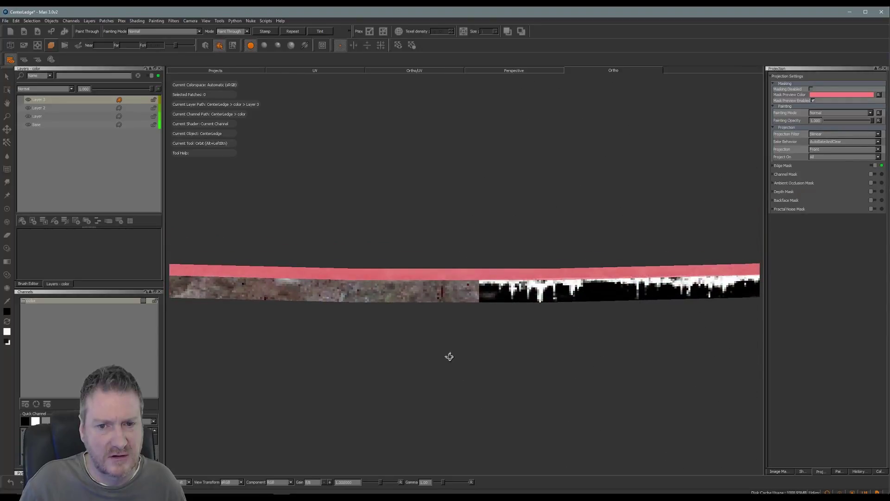
key(u)
mouse_move(531, 288)
ctrl+mouse_down()
mouse_move(506, 307)
mouse_move(431, 324)
mouse_move(478, 308)
mouse_move(363, 281)
mouse_move(464, 296)
mouse_move(190, 290)
mouse_move(235, 297)
ctrl+mouse_up()
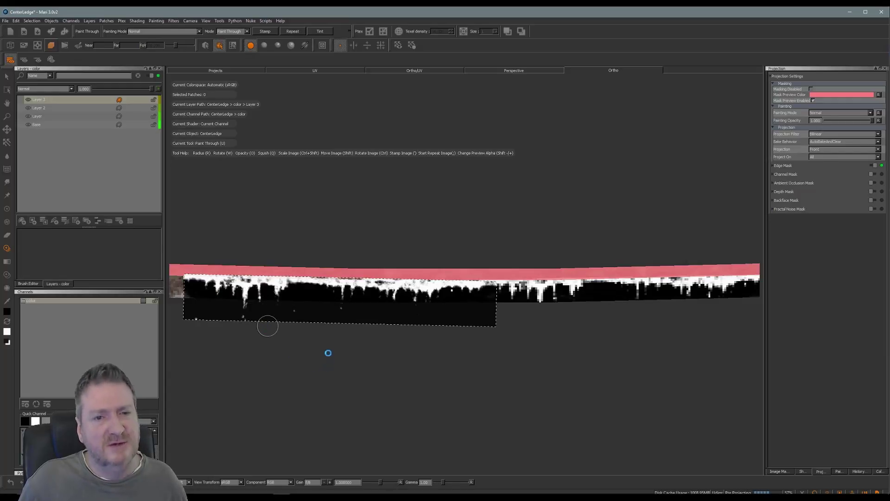
Step: Level the drip image and align it with the end of the baked drips, then paint the next stone stretch and bake
alt+drag(370, 352, 646, 345)
alt+drag(452, 348, 367, 361)
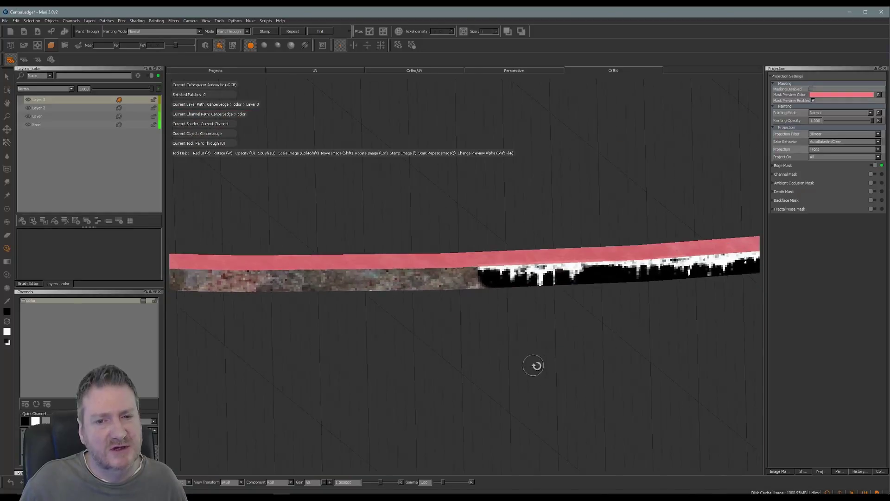
alt+drag(501, 378, 592, 393)
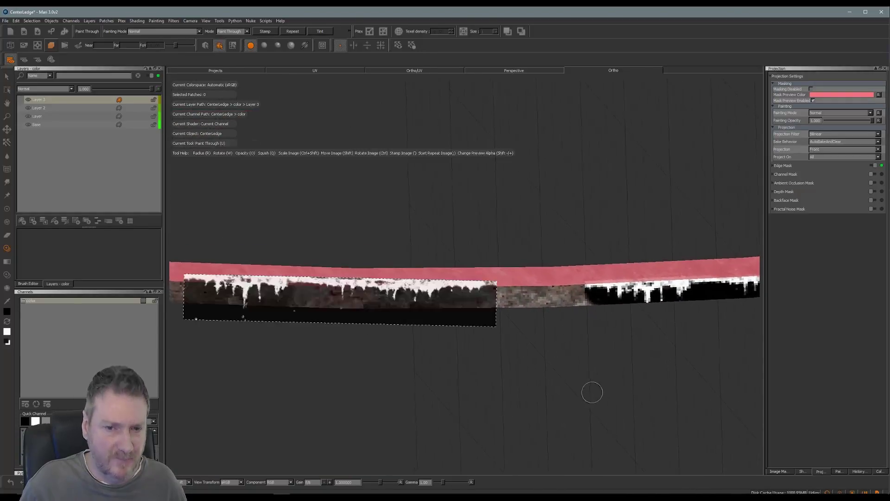
mouse_move(444, 313)
shift+mouse_down()
mouse_move(542, 326)
mouse_move(568, 320)
shift+mouse_up()
mouse_move(519, 339)
shift+mouse_down()
mouse_move(529, 320)
mouse_move(507, 320)
shift+mouse_up()
mouse_move(568, 295)
mouse_down()
mouse_move(408, 297)
mouse_move(429, 297)
mouse_up()
drag(376, 299, 262, 303)
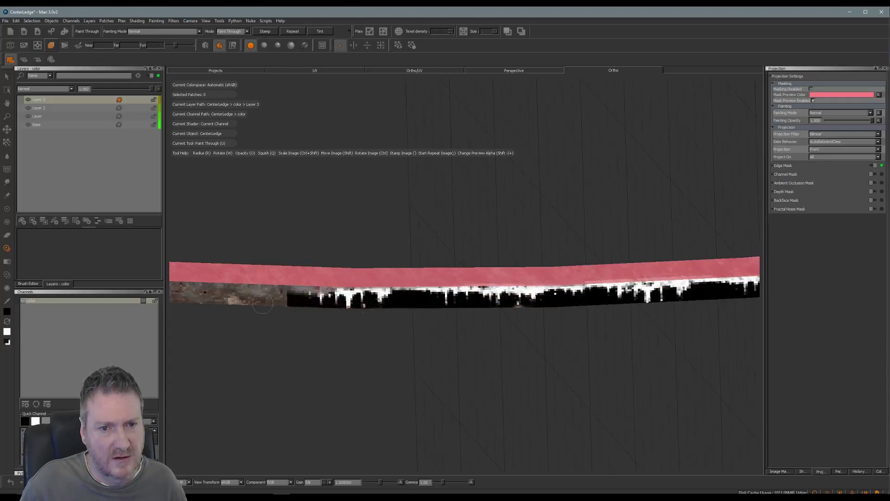
drag(334, 296, 391, 302)
key(b)
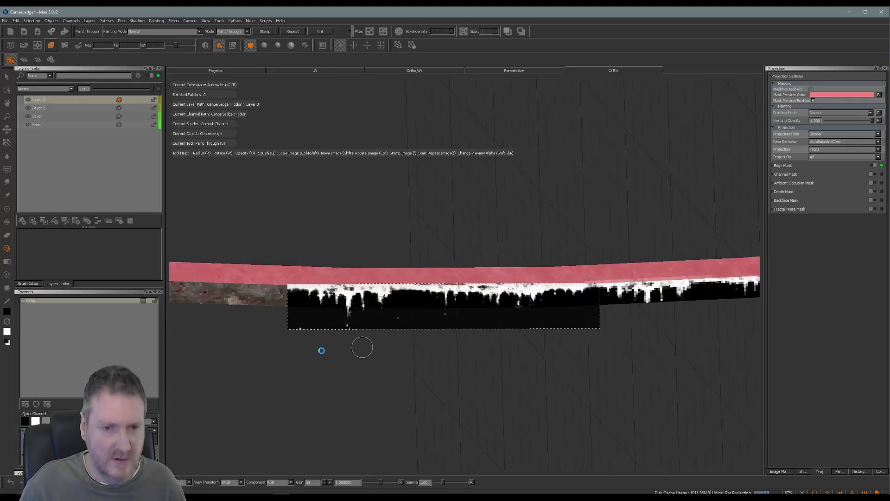
Step: Move the drip image up to the pink edge, tilt it slightly clockwise, paint the bare stone beside the baked drips and bake
mouse_move(362, 347)
alt+mouse_down()
mouse_move(413, 358)
mouse_move(589, 356)
mouse_move(530, 342)
mouse_move(447, 360)
mouse_move(405, 340)
mouse_move(511, 339)
mouse_move(388, 333)
mouse_move(382, 360)
mouse_move(509, 361)
mouse_move(369, 357)
mouse_move(348, 369)
mouse_move(610, 350)
mouse_move(396, 354)
mouse_move(389, 362)
mouse_move(389, 349)
alt+mouse_up()
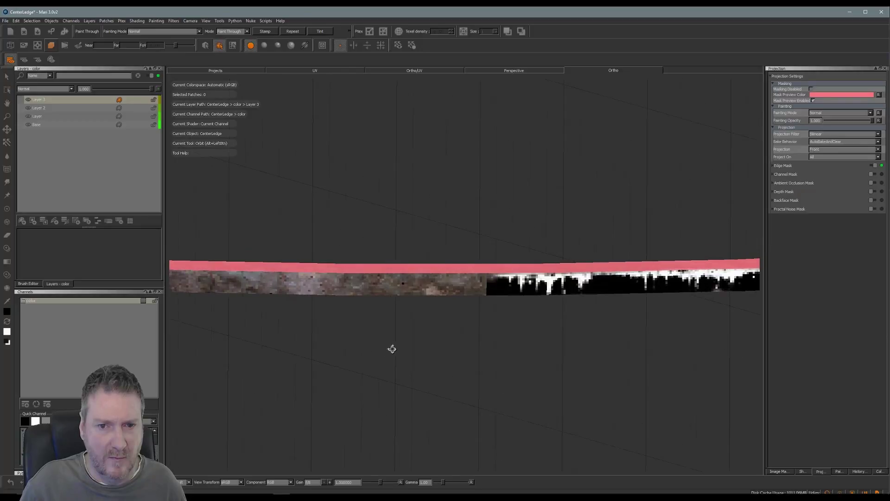
key(u)
mouse_move(465, 337)
shift+mouse_down()
mouse_move(435, 318)
mouse_move(378, 312)
mouse_move(407, 310)
shift+mouse_up()
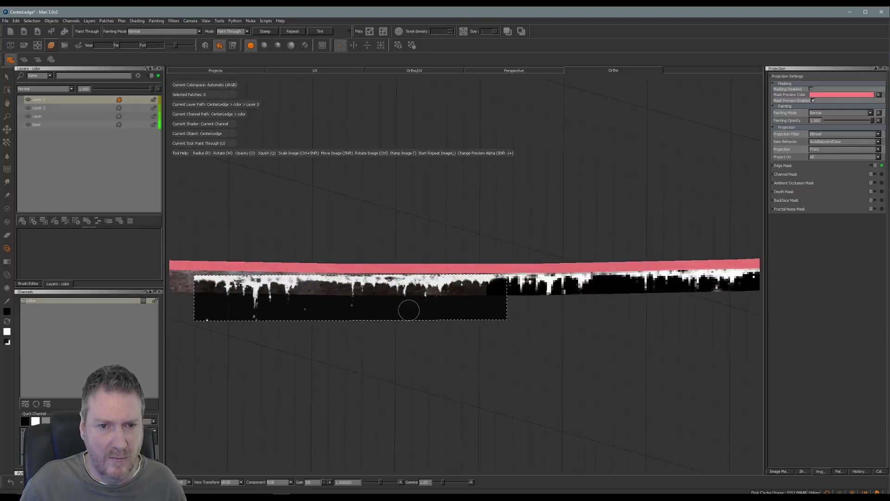
ctrl+drag(456, 295, 448, 310)
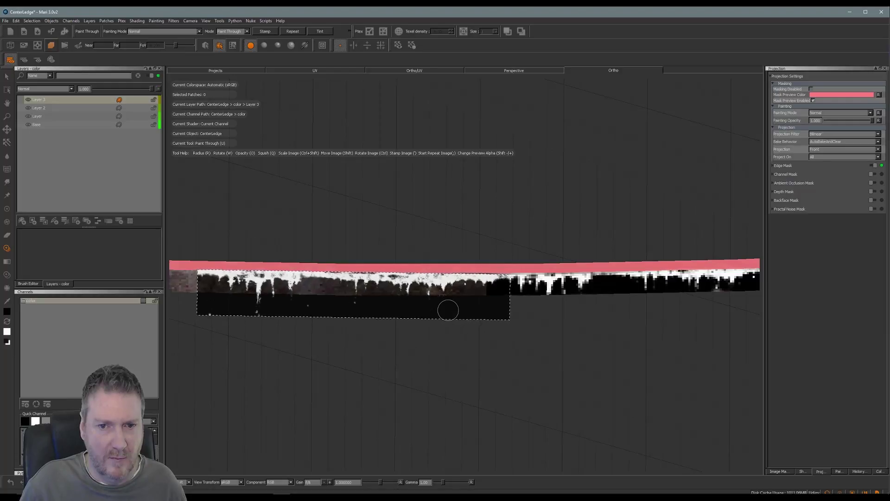
drag(484, 287, 476, 282)
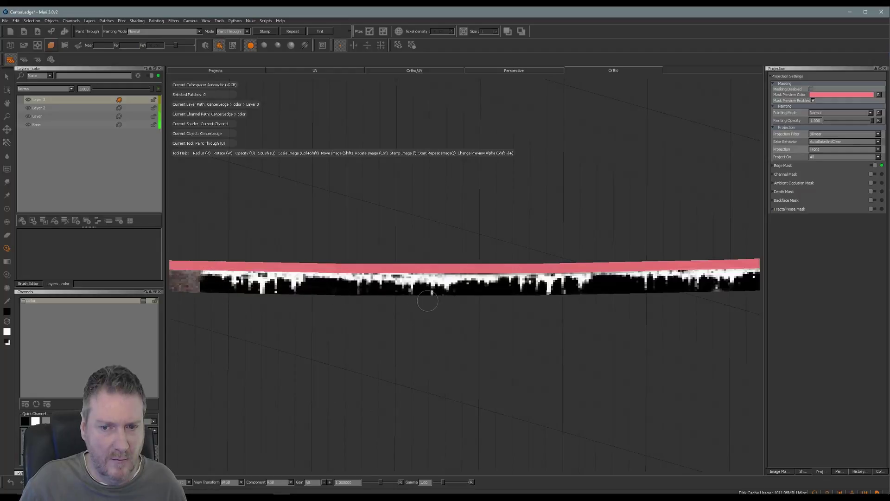
drag(428, 301, 412, 307)
key(b)
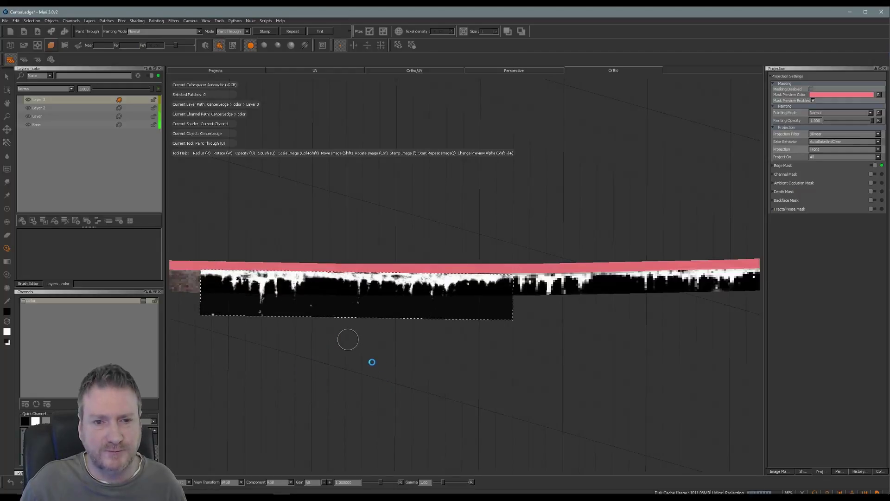
Step: Place the nearly level drip image over the next bare stretch of the side face, paint it and bake
mouse_move(550, 357)
alt+mouse_down()
mouse_move(672, 352)
mouse_move(681, 321)
mouse_move(349, 328)
mouse_move(350, 352)
alt+mouse_up()
key(u)
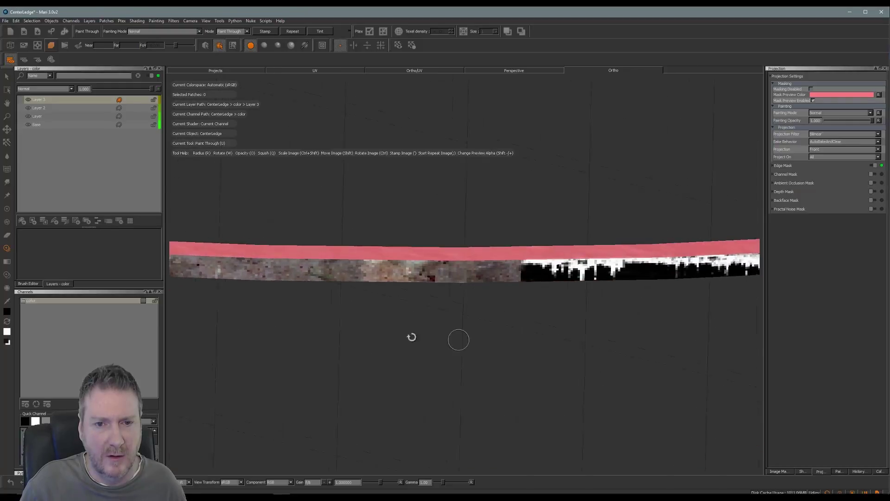
alt+drag(412, 337, 380, 349)
alt+middle_drag(410, 345, 453, 366)
mouse_move(462, 316)
shift+mouse_down()
mouse_move(539, 322)
mouse_move(517, 323)
mouse_move(547, 312)
mouse_move(519, 311)
mouse_move(550, 291)
shift+mouse_up()
click(536, 318)
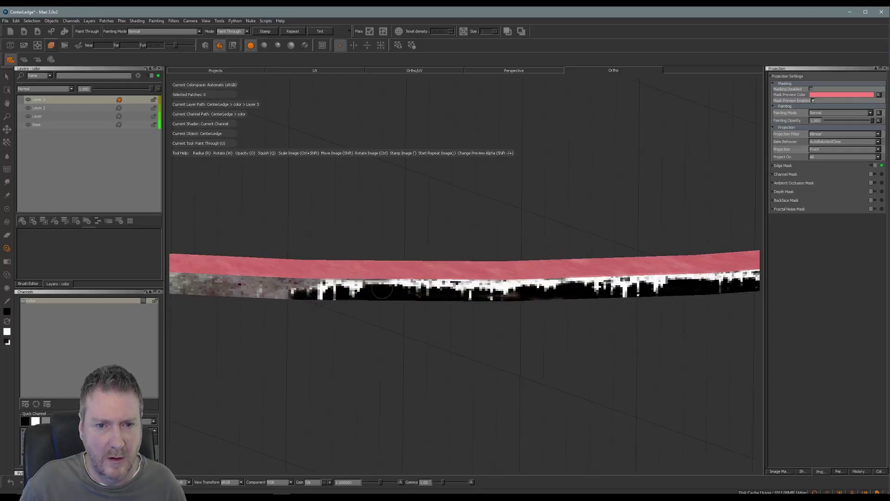
drag(329, 303, 328, 313)
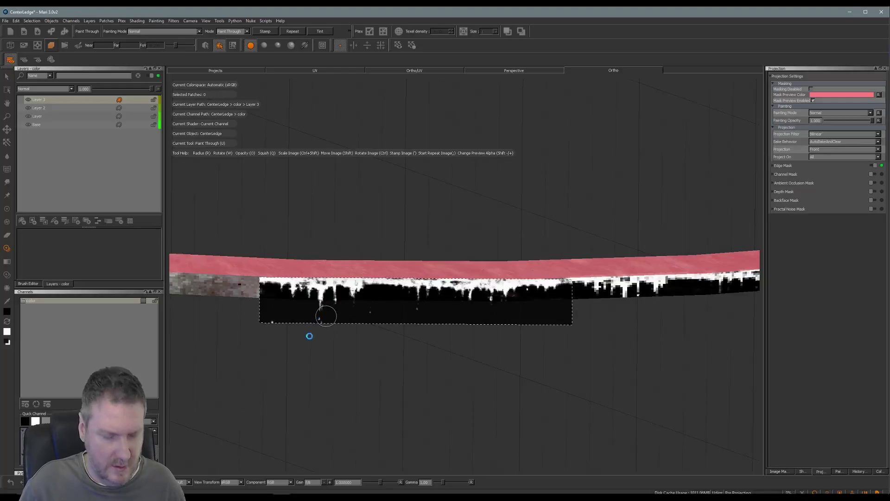
Step: Raise the drip image to the side face's upper edge with a clockwise tilt, paint the descending stone stretch and bake
alt+middle_drag(334, 354, 565, 345)
alt+drag(591, 356, 525, 331)
mouse_move(406, 326)
alt+mouse_down()
mouse_move(377, 348)
mouse_move(533, 348)
mouse_move(318, 352)
mouse_move(396, 357)
mouse_move(326, 312)
mouse_move(326, 321)
mouse_move(349, 326)
alt+mouse_up()
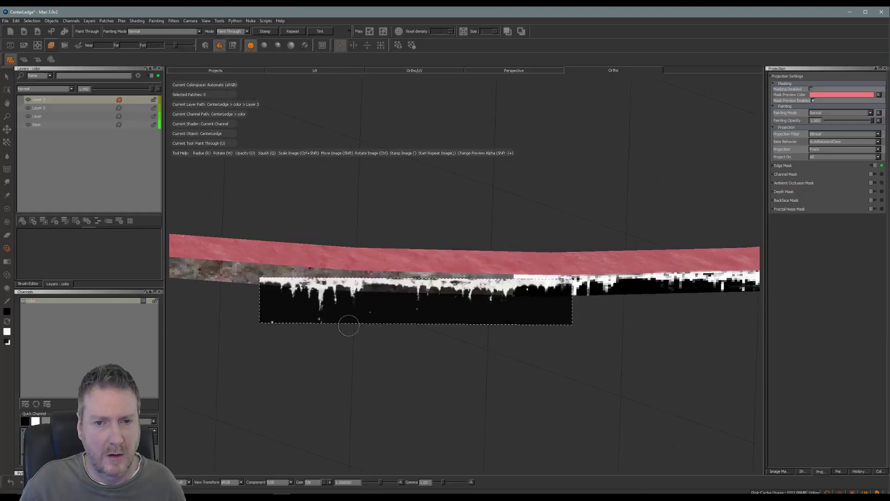
mouse_move(464, 315)
shift+mouse_down()
mouse_move(428, 299)
mouse_move(505, 291)
shift+mouse_up()
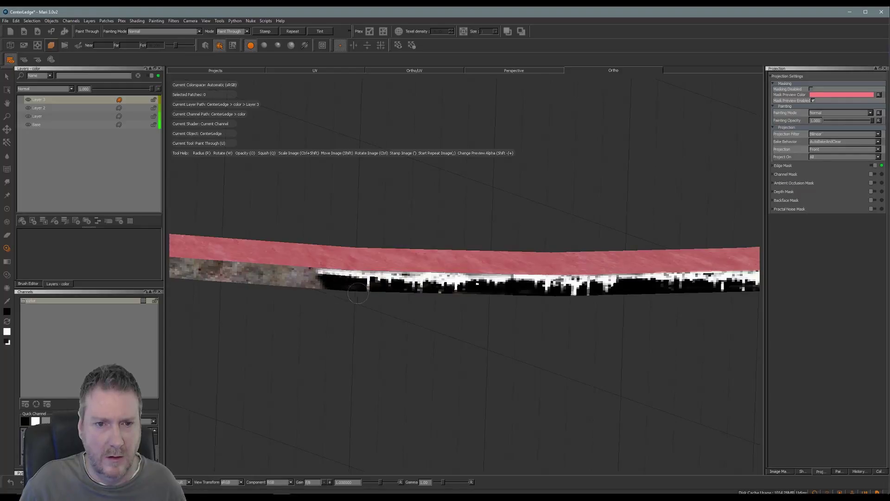
drag(357, 294, 258, 279)
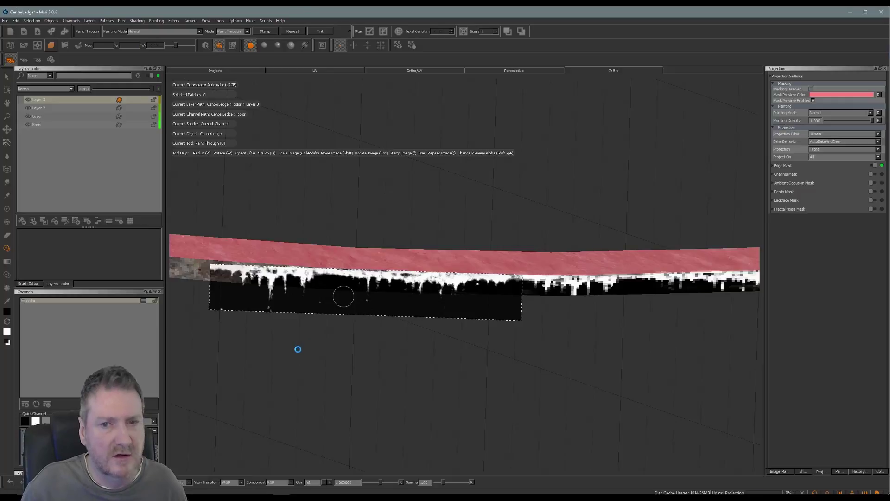
Step: Rotate the drip image slightly counterclockwise to match the rising edge, paint its full length over the stone in repeated strokes and bake
alt+middle_drag(322, 356, 505, 361)
alt+drag(510, 363, 543, 340)
mouse_move(299, 362)
alt+mouse_down()
mouse_move(307, 380)
mouse_move(378, 360)
mouse_move(349, 376)
mouse_move(497, 360)
mouse_move(381, 340)
mouse_move(421, 370)
mouse_move(566, 369)
alt+mouse_up()
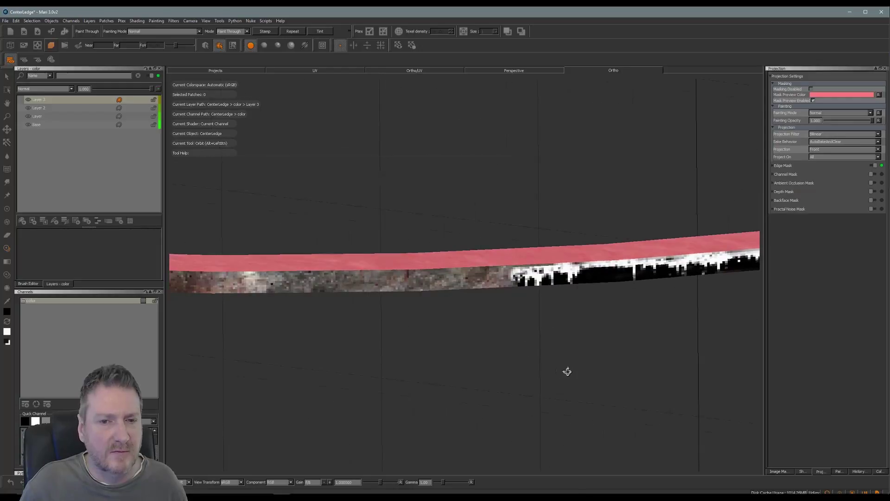
mouse_move(508, 328)
ctrl+mouse_down()
mouse_move(495, 301)
mouse_move(478, 317)
mouse_move(492, 282)
mouse_move(345, 281)
ctrl+mouse_up()
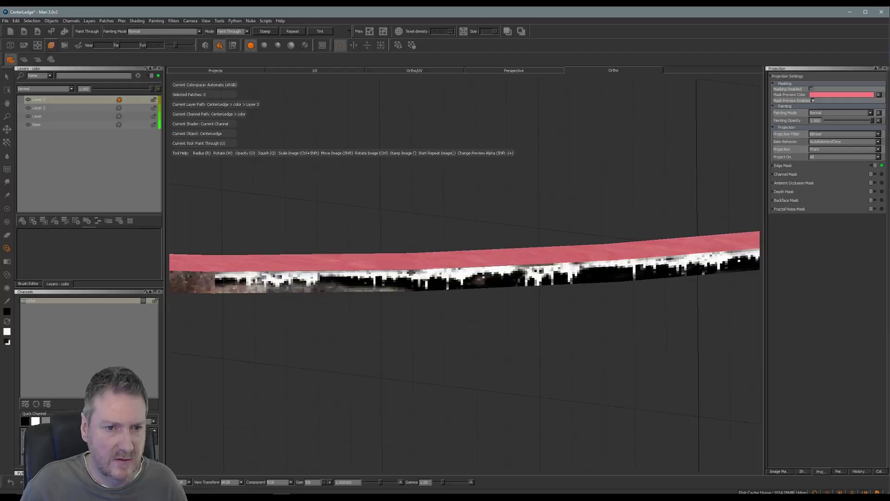
drag(403, 305, 272, 298)
drag(418, 297, 263, 289)
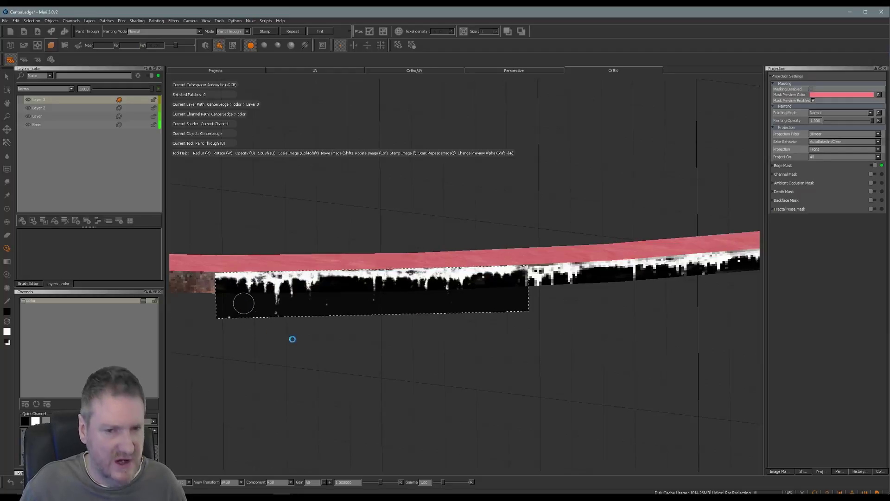
Step: Rotate the drip image clockwise to level, move it up to the pink edge, paint the next bare stone stretch and bake
mouse_move(326, 364)
alt+mouse_down()
mouse_move(557, 347)
mouse_move(487, 348)
mouse_move(582, 361)
alt+mouse_up()
drag(583, 350, 334, 362)
key(u)
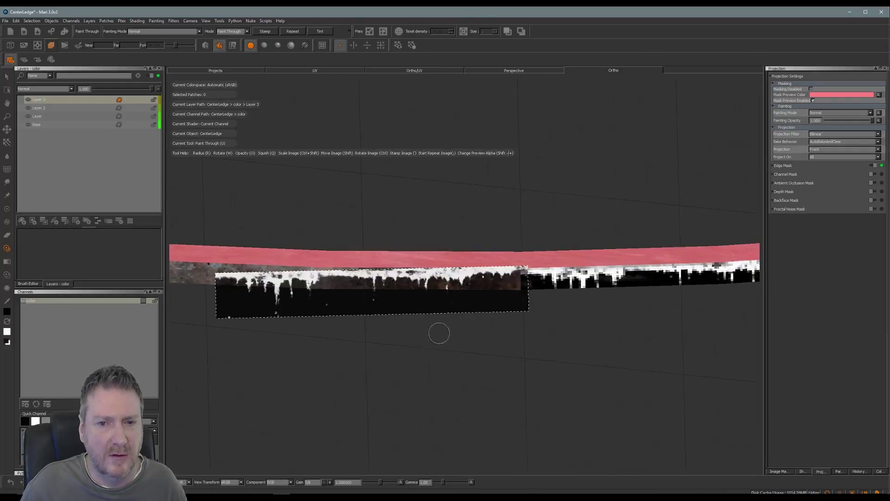
ctrl+drag(495, 287, 504, 289)
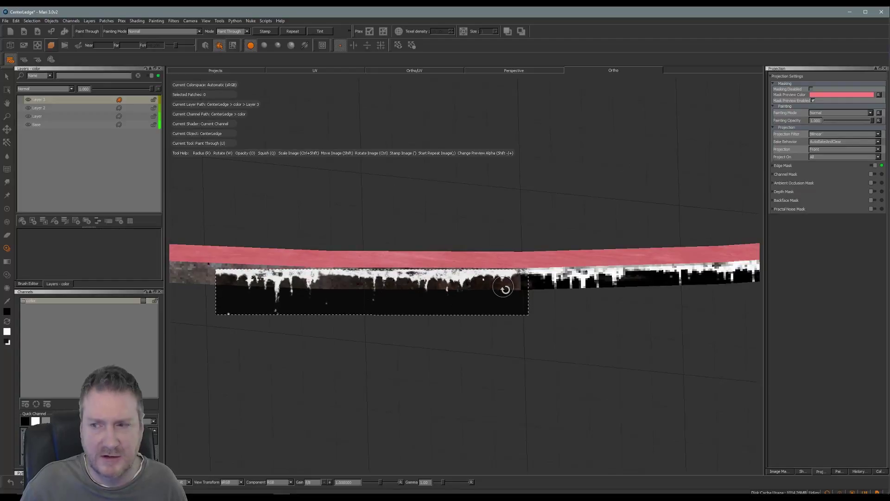
mouse_move(417, 312)
shift+mouse_down()
mouse_move(516, 280)
mouse_move(412, 283)
mouse_move(486, 285)
shift+mouse_up()
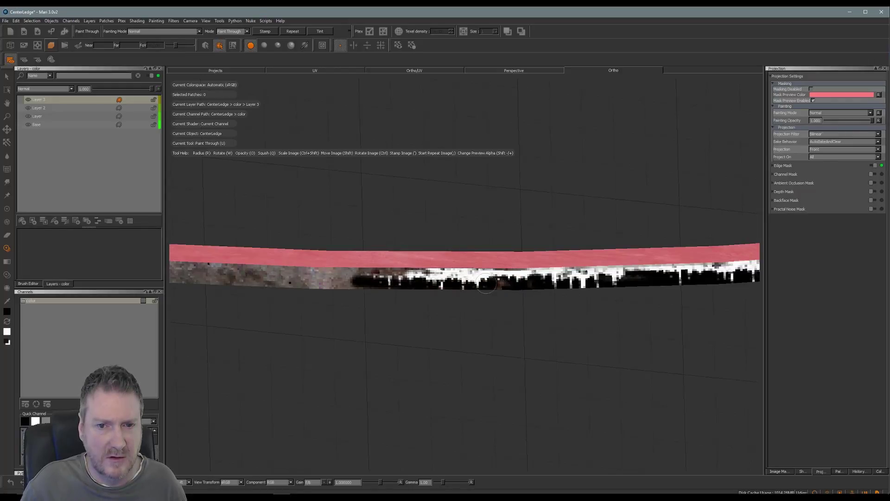
mouse_move(388, 289)
mouse_down()
mouse_move(246, 273)
mouse_move(310, 284)
mouse_move(372, 312)
mouse_up()
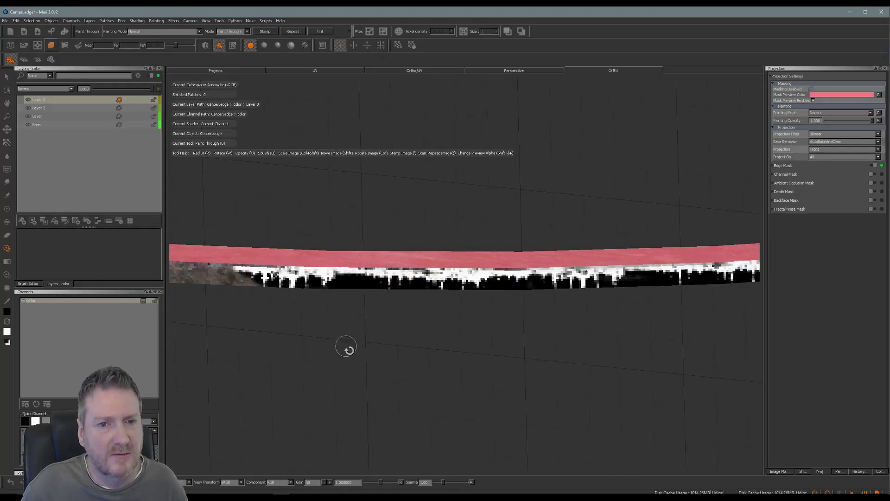
Step: Move the drip image up beside the baked drips, tilt it slightly clockwise, paint the bare stone beneath the pink edge and bake
mouse_move(431, 356)
alt+middle_down()
mouse_move(511, 338)
mouse_move(612, 349)
alt+middle_up()
alt+drag(612, 349, 374, 333)
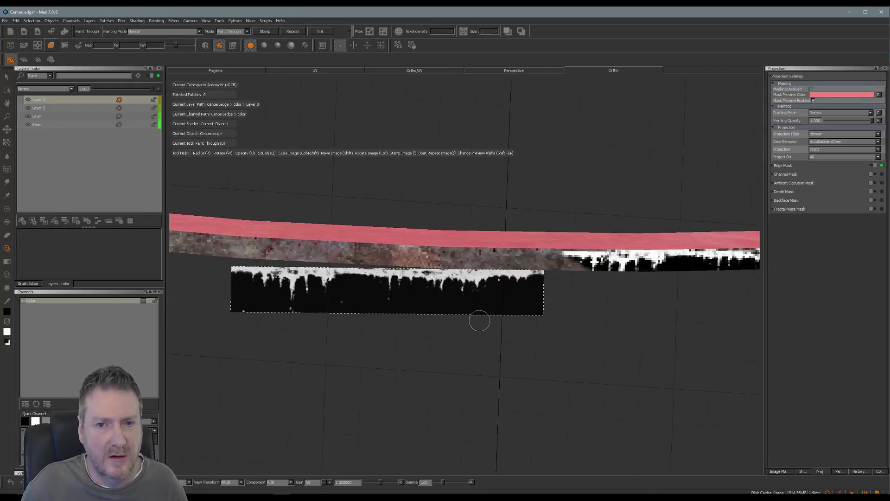
mouse_move(447, 294)
shift+mouse_down()
mouse_move(487, 295)
mouse_move(535, 274)
mouse_move(525, 273)
shift+mouse_up()
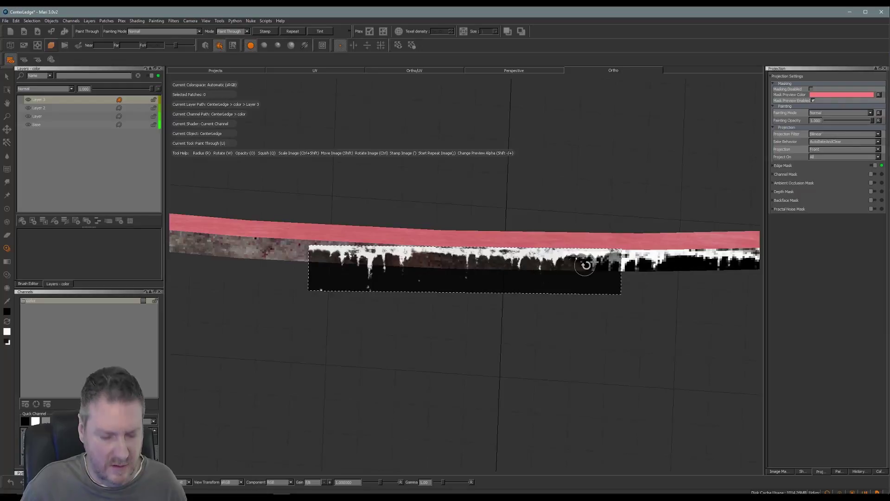
mouse_move(587, 272)
ctrl+mouse_down()
mouse_move(578, 262)
mouse_move(325, 253)
ctrl+mouse_up()
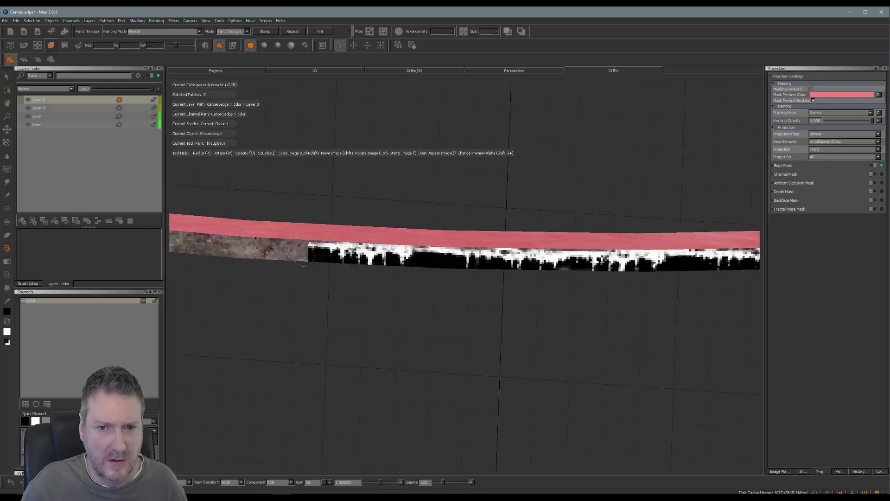
key(b)
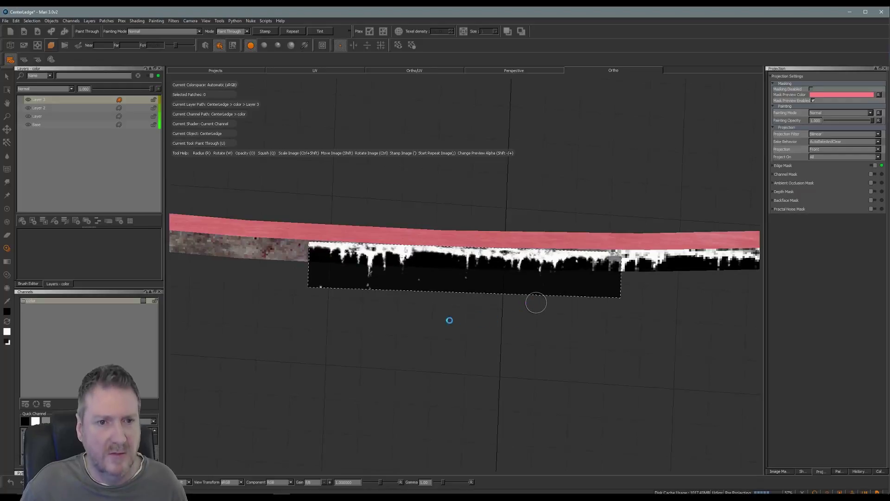
Step: Reposition the clockwise-tilted drip image over the next two bare stretches of the side face, painting and baking each one
mouse_move(380, 314)
middle_down()
mouse_move(558, 332)
mouse_move(652, 322)
mouse_move(674, 303)
middle_up()
mouse_move(449, 306)
alt+mouse_down()
mouse_move(441, 326)
mouse_move(451, 325)
alt+mouse_up()
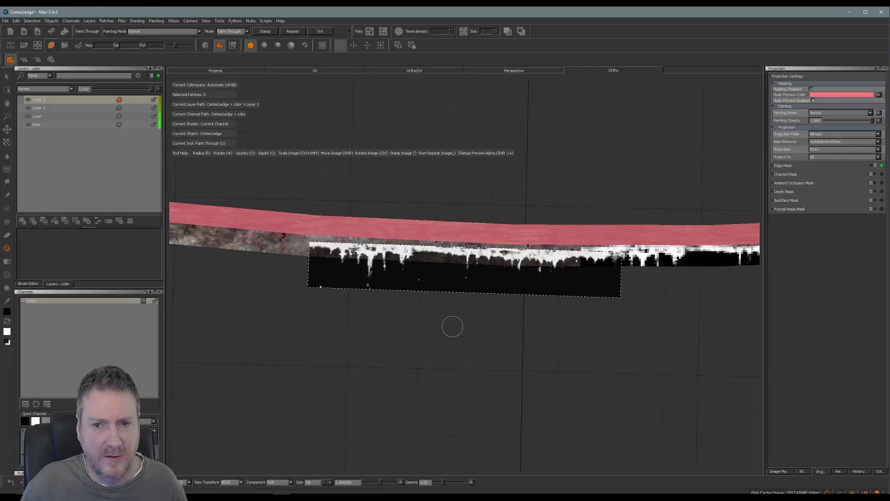
mouse_move(570, 280)
shift+mouse_down()
mouse_move(548, 274)
mouse_move(582, 263)
mouse_move(329, 249)
shift+mouse_up()
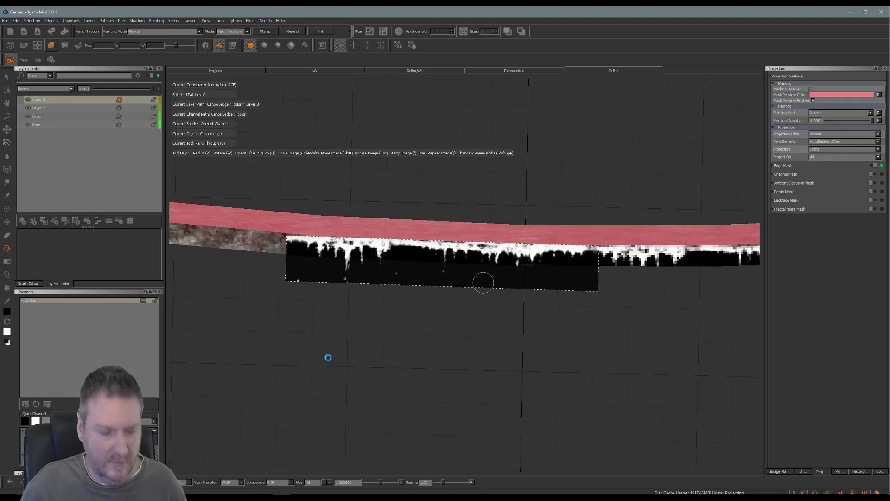
mouse_move(347, 356)
alt+mouse_down()
mouse_move(553, 352)
mouse_move(620, 332)
mouse_move(316, 340)
mouse_move(464, 346)
mouse_move(391, 344)
mouse_move(405, 346)
alt+mouse_up()
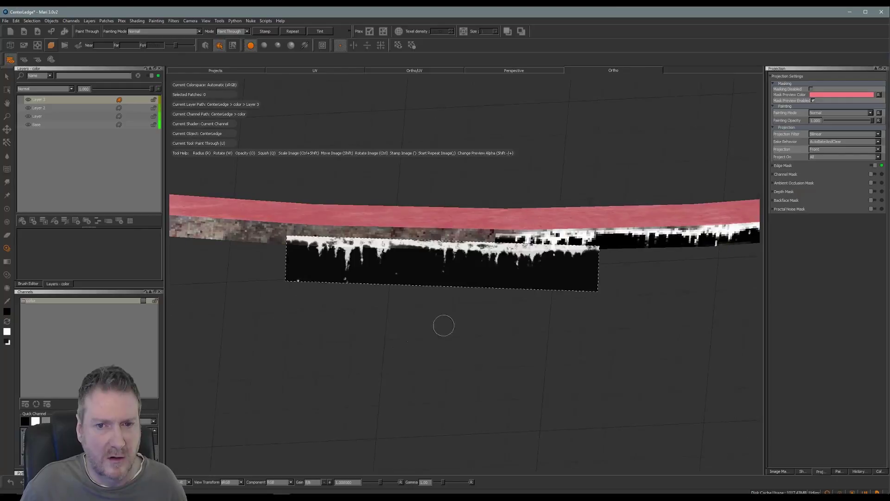
mouse_move(459, 262)
shift+mouse_down()
mouse_move(406, 251)
mouse_move(493, 252)
mouse_move(448, 237)
mouse_move(256, 241)
shift+mouse_up()
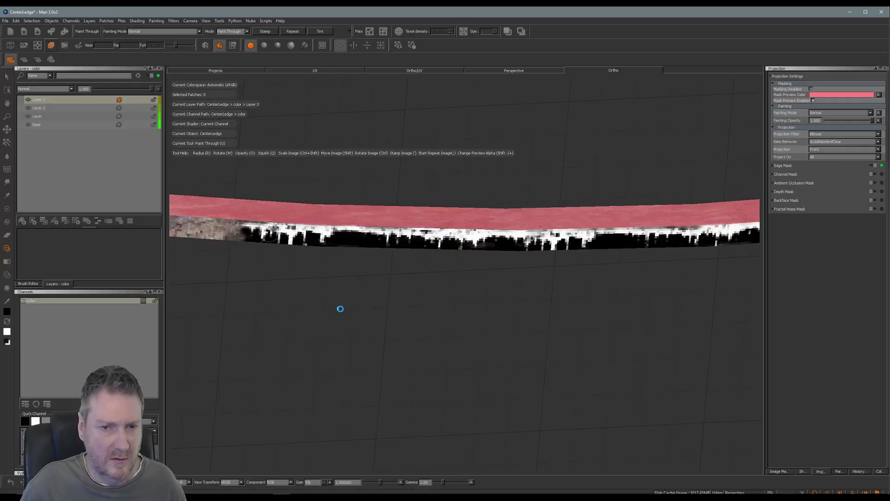
Step: Reduce the drip image's clockwise tilt to follow the flattening edge, paint its full length over the bare stone and bake
alt+middle_drag(451, 356, 704, 365)
alt+drag(609, 361, 453, 317)
middle_drag(364, 310, 273, 337)
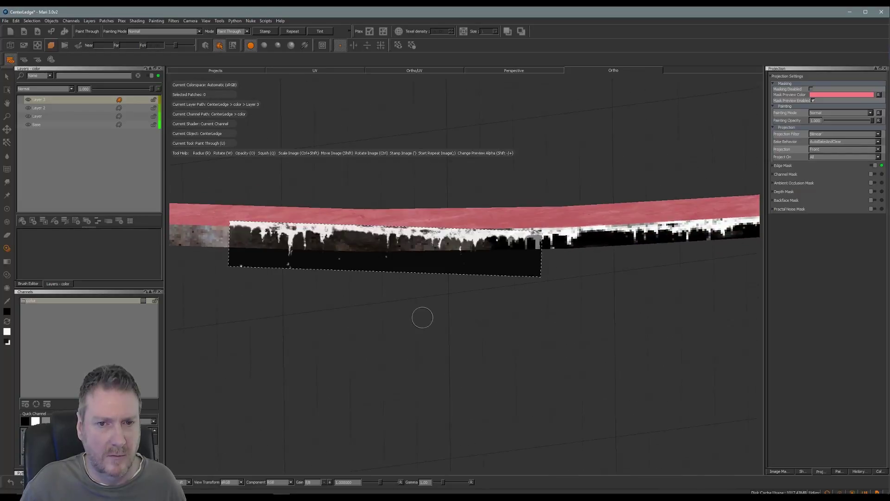
mouse_move(516, 268)
ctrl+mouse_down()
mouse_move(516, 260)
mouse_move(472, 272)
mouse_move(492, 246)
mouse_move(478, 243)
mouse_move(386, 243)
mouse_move(391, 249)
mouse_move(232, 236)
ctrl+mouse_up()
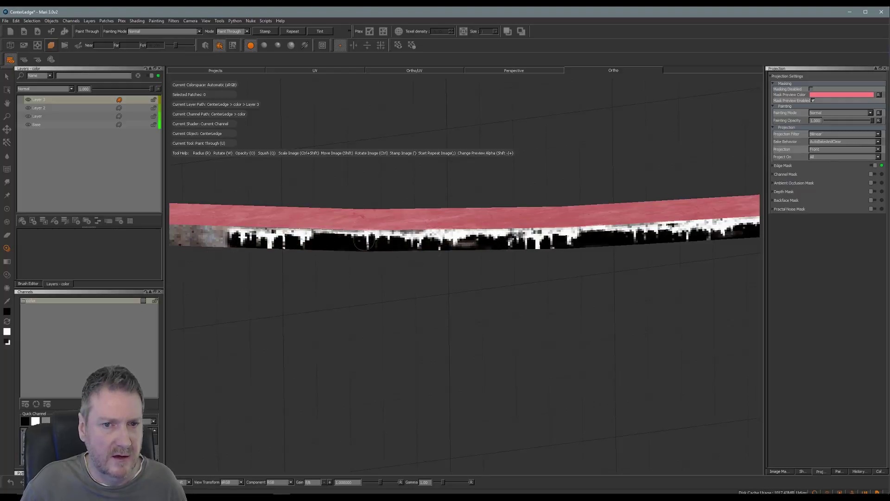
key(b)
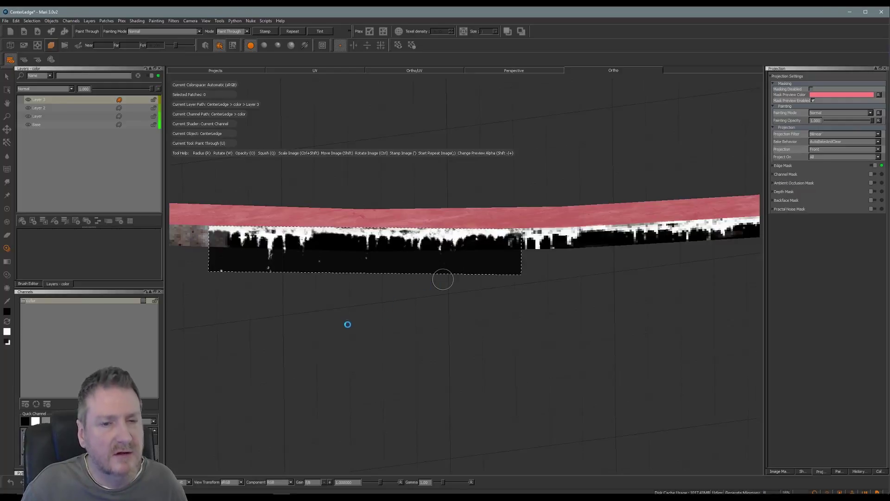
Step: Rotate the drip image counterclockwise to nearly level, shift it against the baked drips, paint the stone beneath it and bake
mouse_move(575, 350)
alt+mouse_down()
mouse_move(624, 338)
mouse_move(461, 297)
mouse_move(471, 304)
mouse_move(446, 310)
mouse_move(467, 312)
alt+mouse_up()
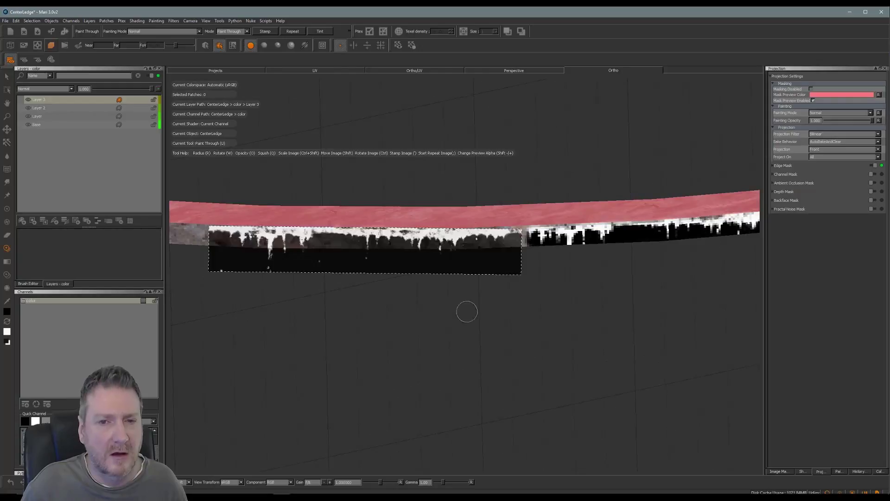
mouse_move(500, 268)
ctrl+mouse_down()
mouse_move(498, 260)
mouse_move(515, 258)
mouse_move(487, 244)
mouse_move(526, 239)
mouse_move(306, 239)
mouse_move(358, 244)
ctrl+mouse_up()
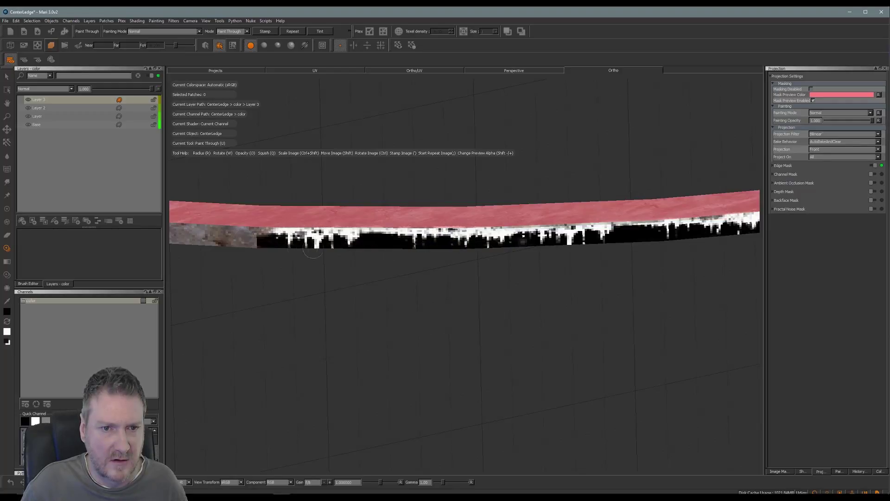
key(shift)
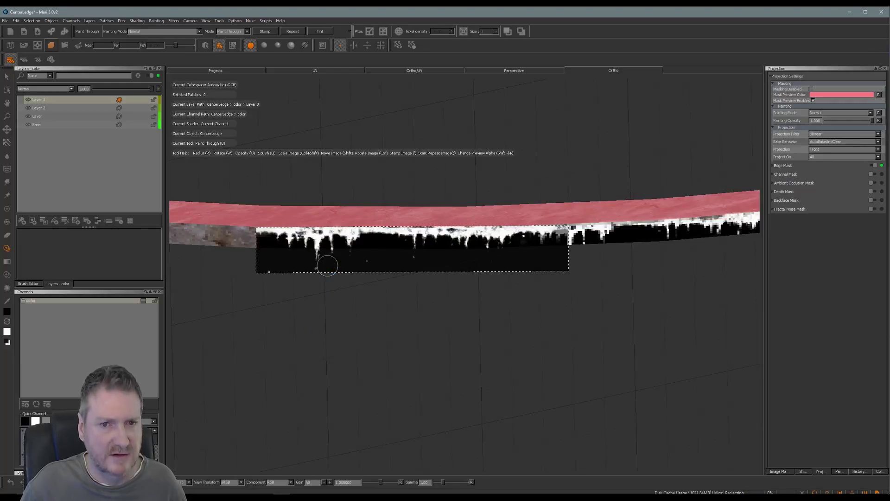
Step: Lower the drip image below the pink face, tilt it slightly clockwise, paint the next bare stretch and bake
mouse_move(320, 336)
alt+mouse_down()
mouse_move(601, 352)
mouse_move(572, 324)
mouse_move(604, 323)
mouse_move(599, 310)
alt+mouse_up()
alt+middle_drag(439, 312, 427, 338)
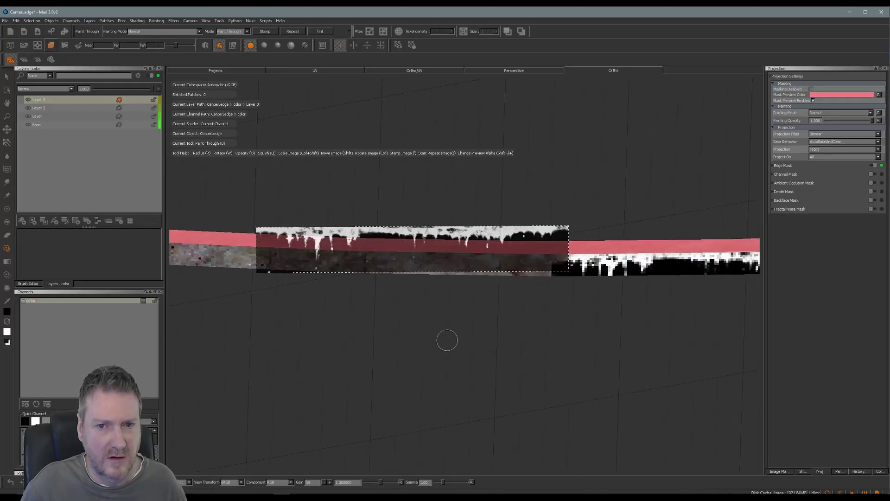
mouse_move(549, 245)
ctrl+mouse_down()
mouse_move(545, 281)
mouse_move(538, 264)
mouse_move(302, 259)
mouse_move(552, 272)
mouse_move(434, 267)
ctrl+mouse_up()
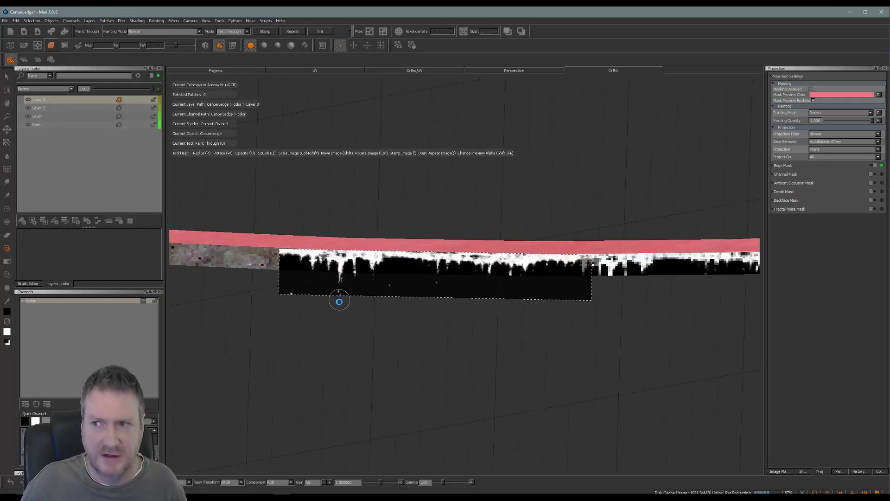
Step: Increase the drip image's clockwise tilt to match the descending edge, paint from the baked drips across the bare stone and bake
mouse_move(276, 332)
middle_down()
mouse_move(415, 356)
mouse_move(634, 354)
mouse_move(543, 340)
mouse_move(451, 363)
mouse_move(507, 338)
middle_up()
mouse_move(534, 269)
shift+mouse_down()
mouse_move(589, 276)
mouse_move(591, 287)
shift+mouse_up()
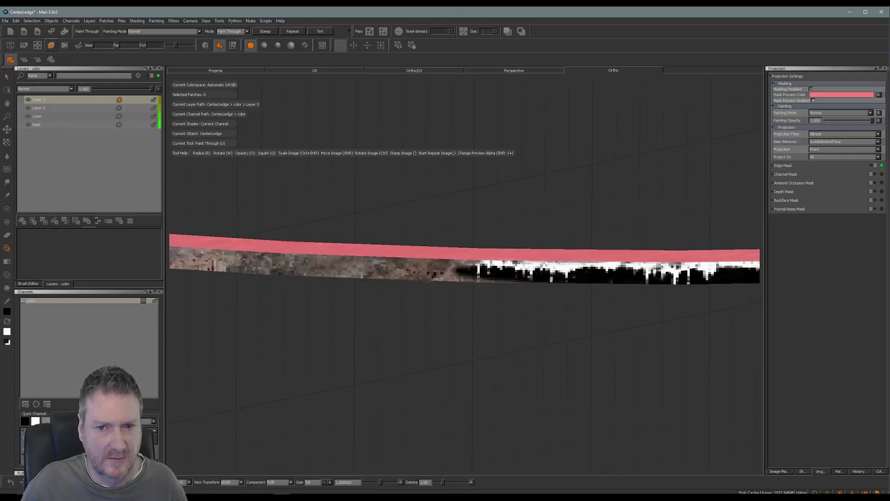
drag(401, 253, 480, 280)
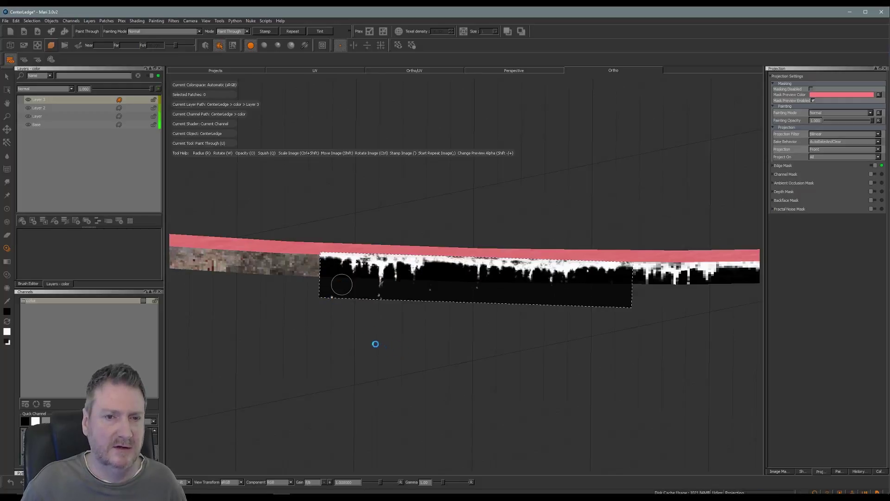
Step: Cover the next two bare stretches with the drip image, tilting it more steeply clockwise for the second, painting and baking each
alt+middle_drag(343, 343, 655, 362)
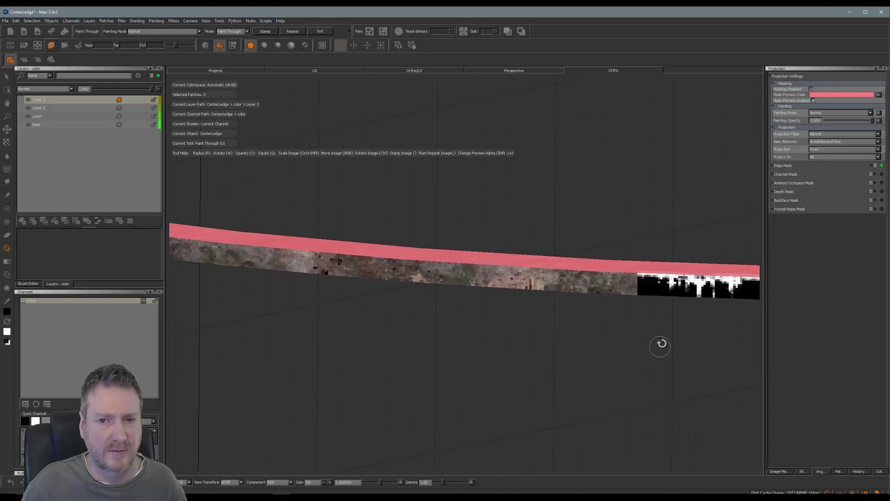
mouse_move(661, 344)
alt+mouse_down()
mouse_move(492, 322)
mouse_move(491, 332)
mouse_move(537, 338)
mouse_move(487, 338)
mouse_move(496, 342)
alt+mouse_up()
mouse_move(562, 304)
shift+mouse_down()
mouse_move(647, 299)
mouse_move(620, 279)
mouse_move(626, 285)
mouse_move(473, 278)
shift+mouse_up()
mouse_move(527, 271)
mouse_down()
mouse_move(351, 278)
mouse_move(398, 283)
mouse_up()
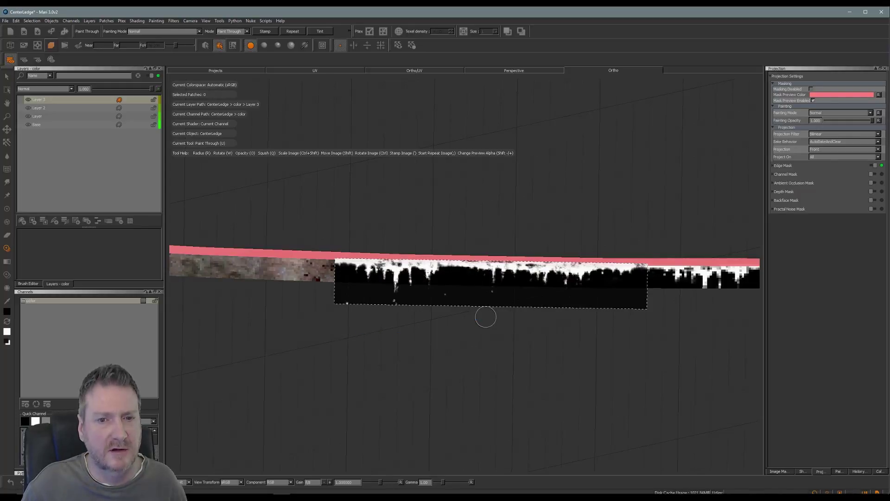
alt+middle_drag(361, 355, 640, 360)
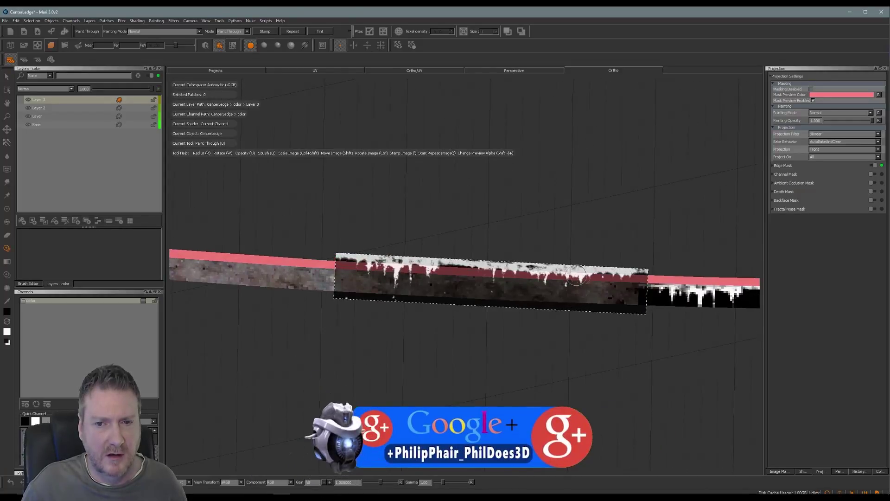
mouse_move(575, 276)
shift+mouse_down()
mouse_move(585, 290)
mouse_move(622, 293)
mouse_move(489, 281)
mouse_move(389, 291)
mouse_move(465, 303)
shift+mouse_up()
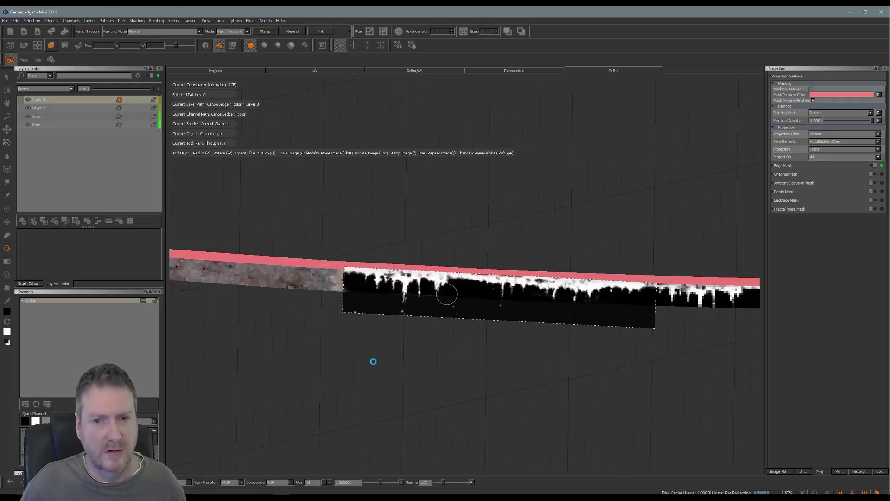
Step: Place the drip image over the next bare stretch and tilt it further clockwise to follow the pink edge
mouse_move(354, 366)
middle_down()
mouse_move(618, 391)
mouse_move(656, 383)
mouse_move(531, 371)
middle_up()
alt+drag(531, 371, 488, 374)
mouse_move(489, 374)
alt+right_down()
mouse_move(383, 378)
mouse_move(484, 366)
alt+right_up()
mouse_move(484, 366)
middle_down()
mouse_move(524, 358)
mouse_move(417, 342)
middle_up()
key(u)
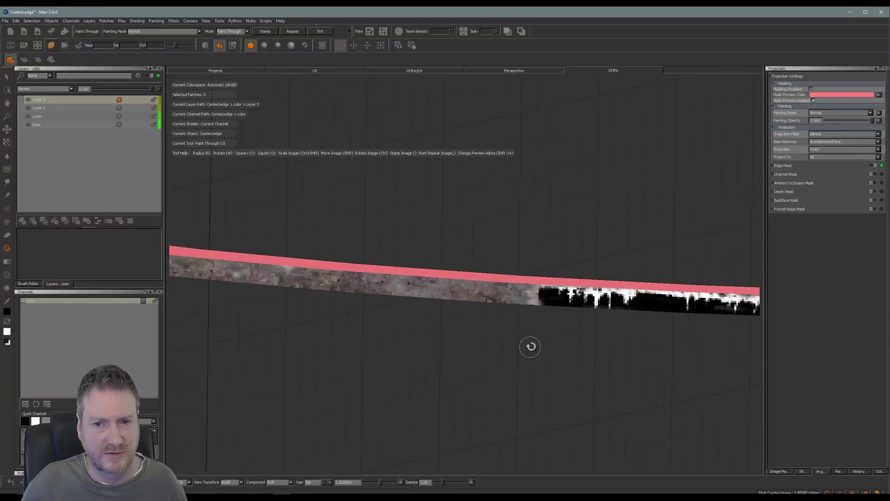
ctrl+drag(572, 308, 459, 303)
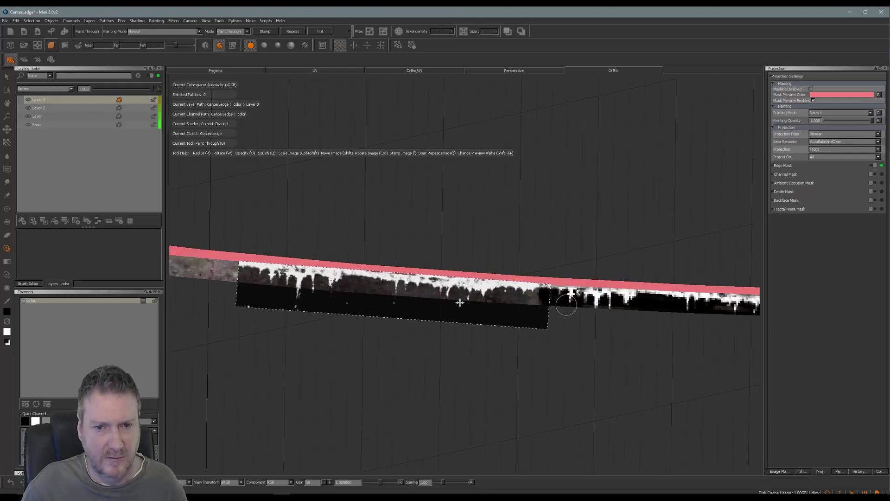
right_click(481, 327)
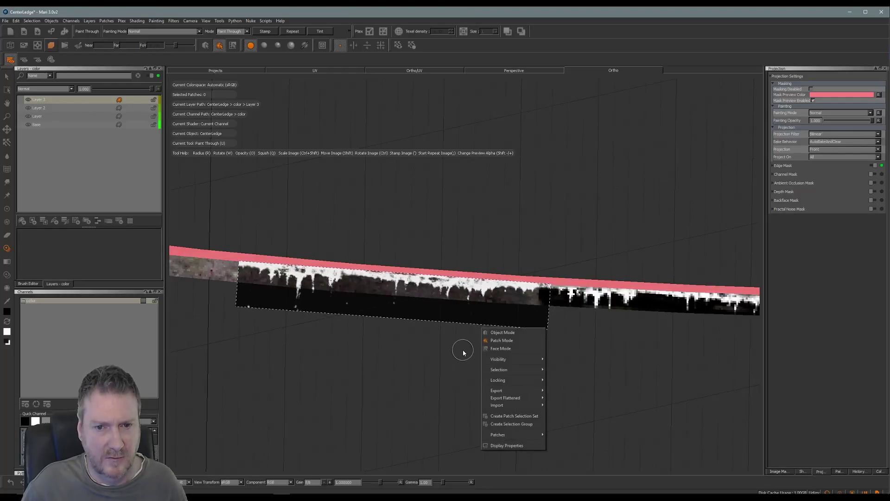
Step: Align the drip-pattern paint-through image with the ledge's front edge and project it onto that section
click(425, 380)
alt+drag(422, 380, 429, 381)
key(u)
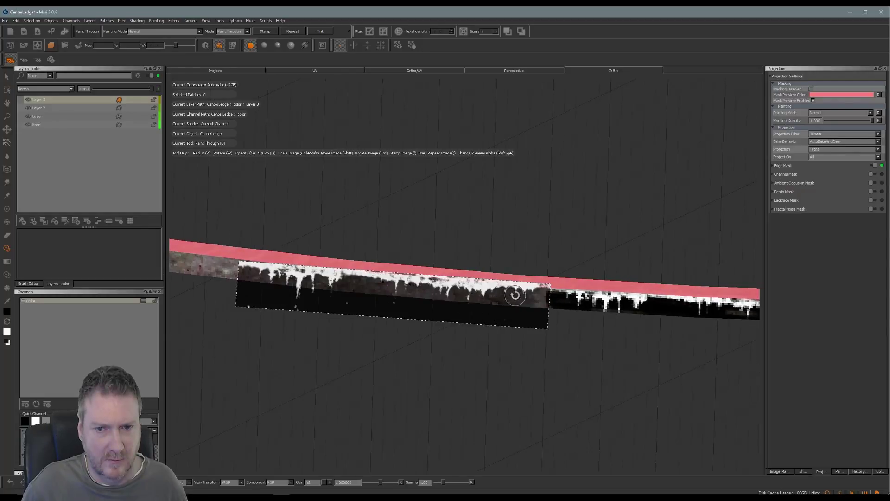
mouse_move(515, 295)
ctrl+mouse_down()
mouse_move(491, 299)
mouse_move(532, 301)
mouse_move(292, 278)
mouse_move(326, 290)
mouse_move(456, 296)
ctrl+mouse_up()
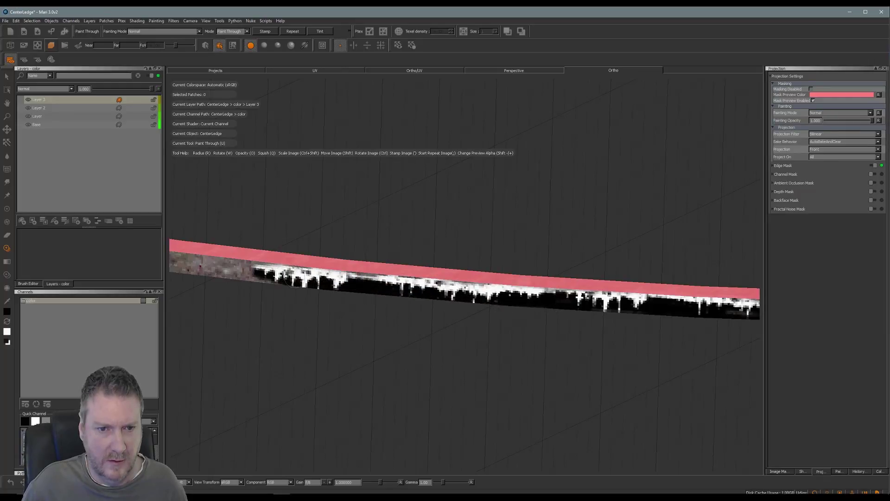
drag(285, 278, 303, 284)
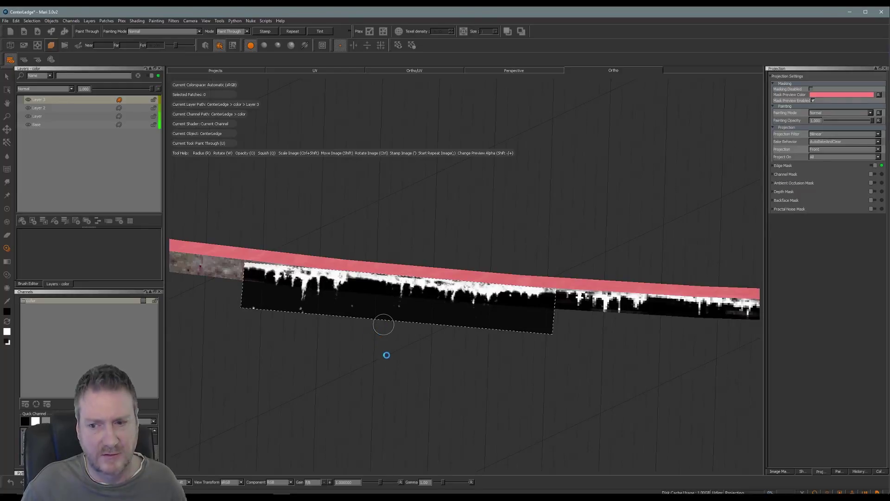
Step: Position and rotate the drip image over the adjoining bare stretch of ledge and bake it onto the front face
alt+middle_drag(354, 342, 656, 389)
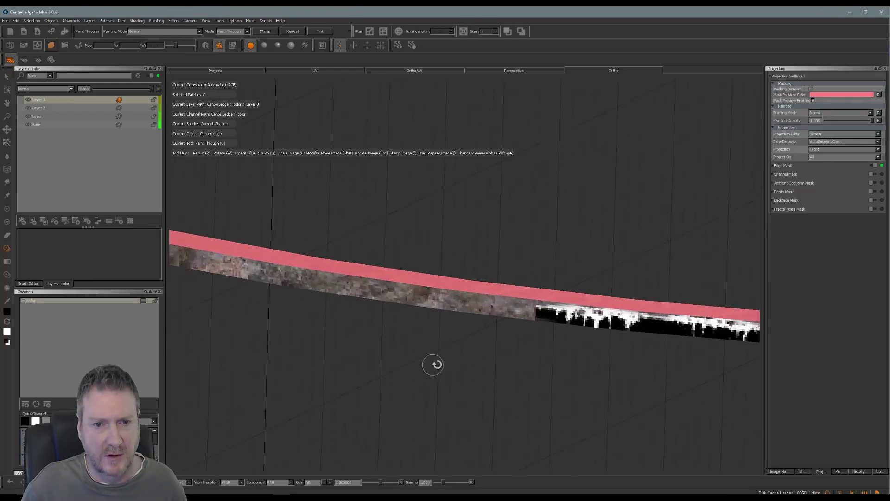
mouse_move(438, 363)
alt+right_down()
mouse_move(460, 362)
mouse_move(467, 348)
mouse_move(571, 376)
alt+right_up()
alt+drag(593, 376, 664, 358)
alt+drag(467, 363, 463, 377)
alt+right_drag(489, 372, 452, 369)
alt+middle_drag(431, 354, 383, 345)
mouse_move(511, 311)
ctrl+mouse_down()
mouse_move(510, 296)
mouse_move(503, 377)
mouse_move(540, 382)
mouse_move(482, 371)
mouse_move(255, 369)
ctrl+mouse_up()
key(b)
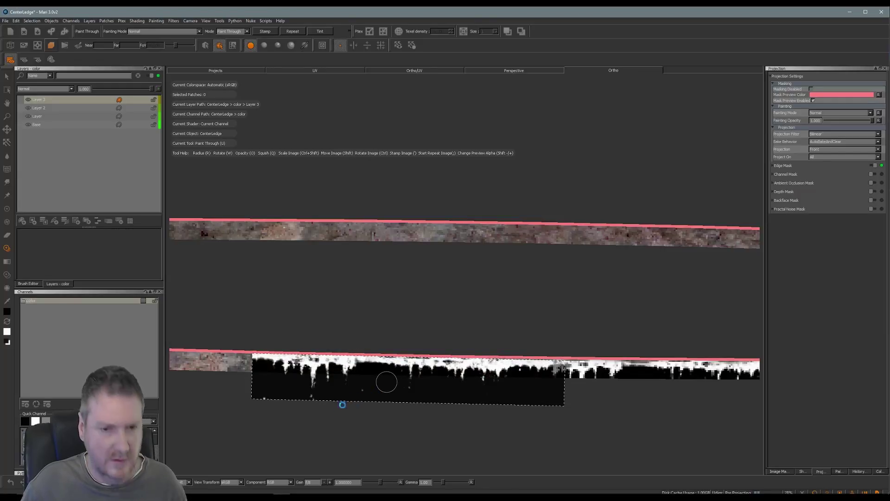
Step: Continue the drip pattern along the ledge by placing the image against the last painted seam and projecting it
alt+middle_drag(345, 414, 689, 397)
mouse_move(560, 416)
alt+mouse_down()
mouse_move(584, 413)
mouse_move(427, 405)
alt+mouse_up()
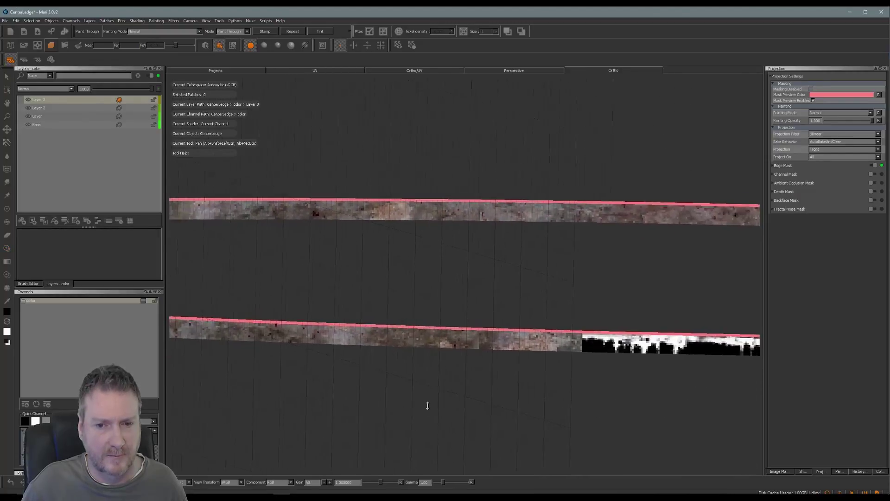
mouse_move(495, 392)
shift+mouse_down()
mouse_move(520, 367)
mouse_move(559, 355)
mouse_move(273, 347)
shift+mouse_up()
key(ctrl+s)
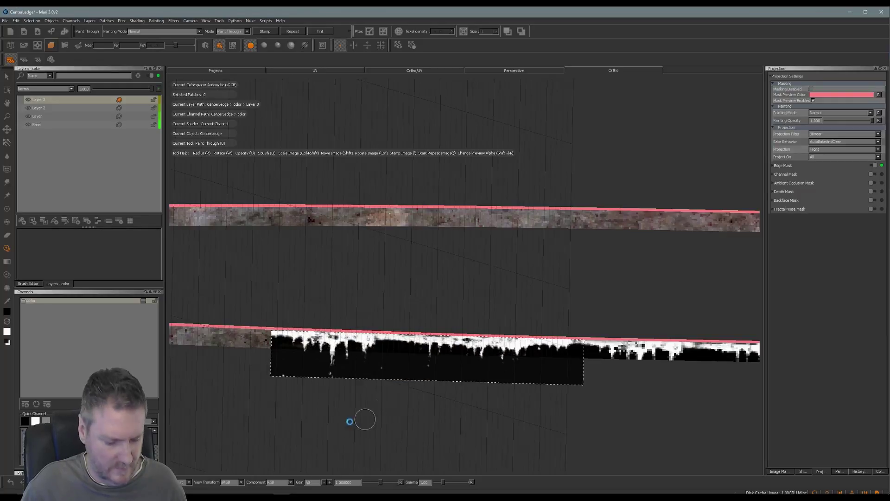
Step: Move and rotate the drip image to follow the ledge's slope on the following bare section and bake the paint
alt+middle_drag(298, 411, 614, 411)
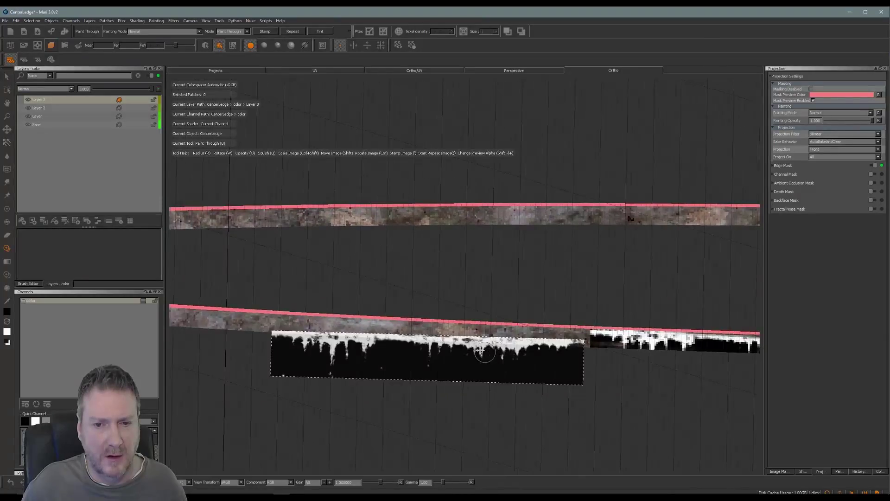
shift+drag(485, 352, 495, 350)
mouse_move(562, 349)
ctrl+mouse_down()
mouse_move(539, 360)
mouse_move(571, 356)
mouse_move(567, 349)
mouse_move(588, 341)
mouse_move(332, 330)
mouse_move(404, 326)
mouse_move(602, 349)
ctrl+mouse_up()
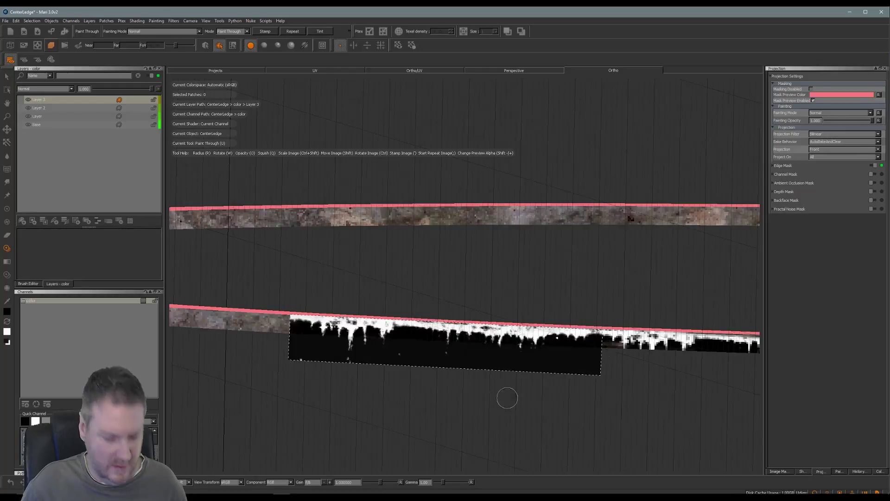
key(b)
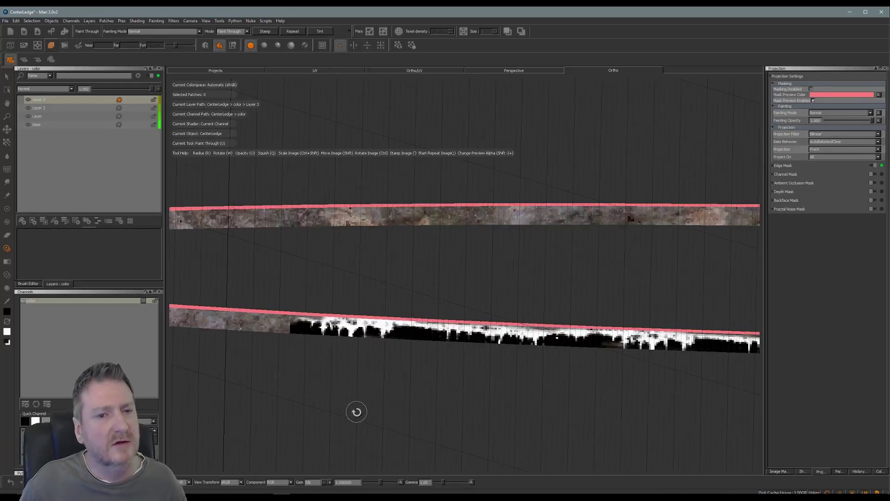
Step: Paint the drip image through onto one more bare section, approaching the ledge's unpainted end
mouse_move(358, 412)
alt+mouse_down()
mouse_move(554, 405)
mouse_move(638, 417)
mouse_move(606, 398)
mouse_move(565, 392)
mouse_move(497, 405)
mouse_move(503, 399)
mouse_move(504, 412)
mouse_move(506, 404)
alt+mouse_up()
mouse_move(564, 403)
alt+middle_down()
mouse_move(465, 400)
mouse_move(447, 350)
alt+middle_up()
mouse_move(535, 357)
shift+mouse_down()
mouse_move(554, 370)
mouse_move(595, 368)
mouse_move(596, 357)
mouse_move(582, 354)
mouse_move(357, 337)
shift+mouse_up()
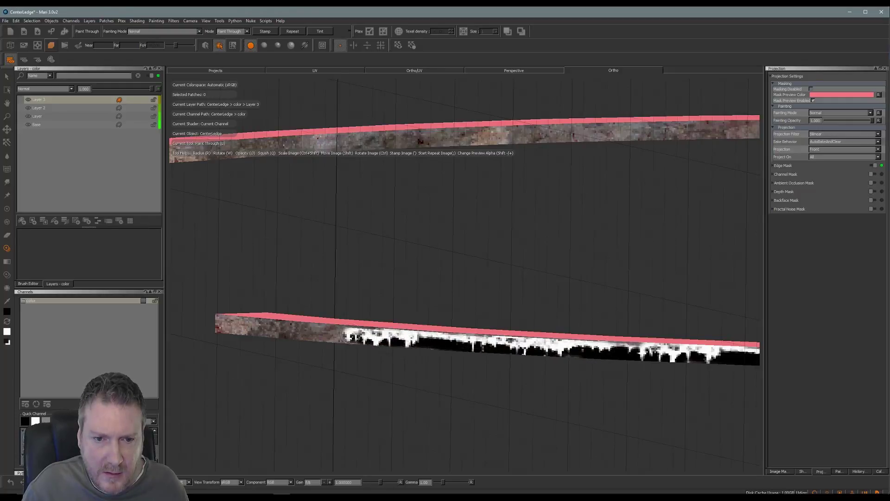
Step: Align the drip image over the remaining bare end of the ledge, bake it, and move the image clear of the ledge
mouse_move(460, 363)
shift+mouse_down()
mouse_move(334, 364)
mouse_move(322, 354)
mouse_move(353, 343)
mouse_move(485, 388)
mouse_move(493, 359)
shift+mouse_up()
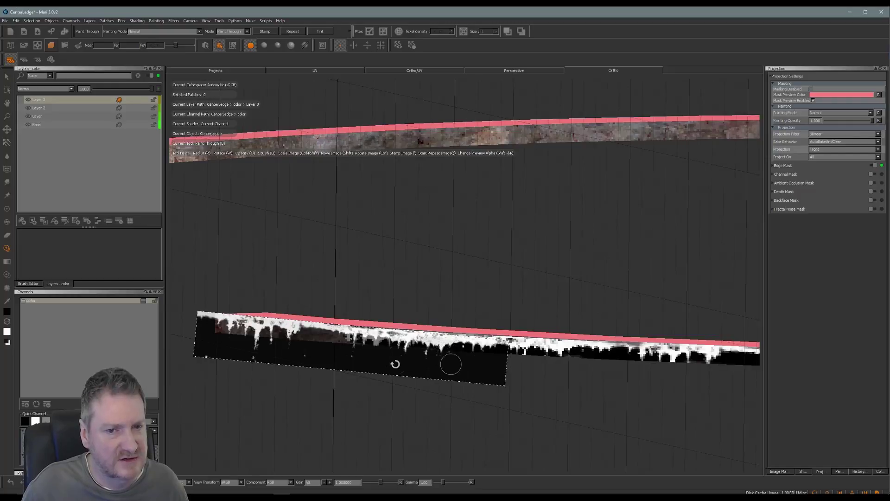
ctrl+drag(375, 355, 381, 351)
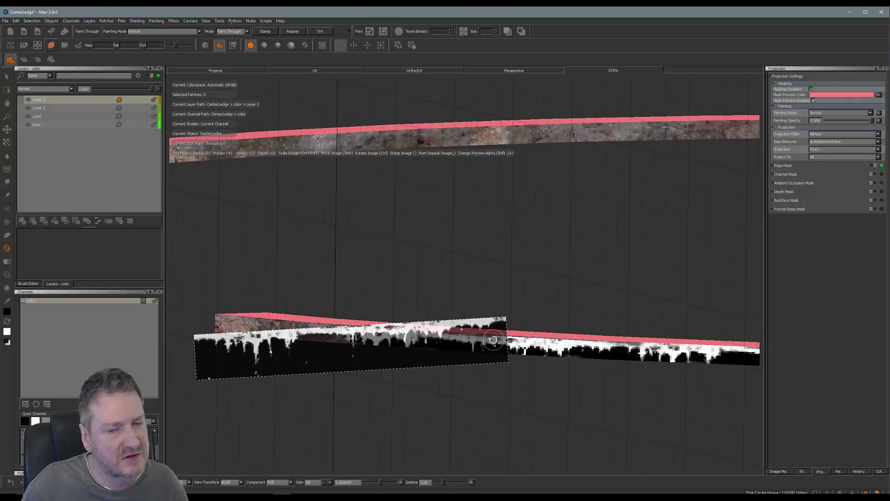
ctrl+drag(482, 345, 499, 360)
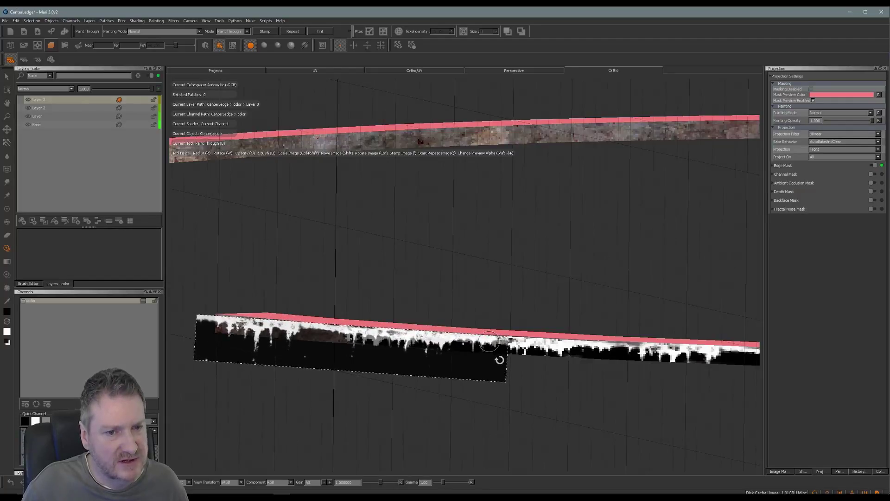
mouse_move(348, 348)
mouse_down()
mouse_move(340, 336)
mouse_move(216, 327)
mouse_move(337, 341)
mouse_move(361, 369)
mouse_up()
key(b)
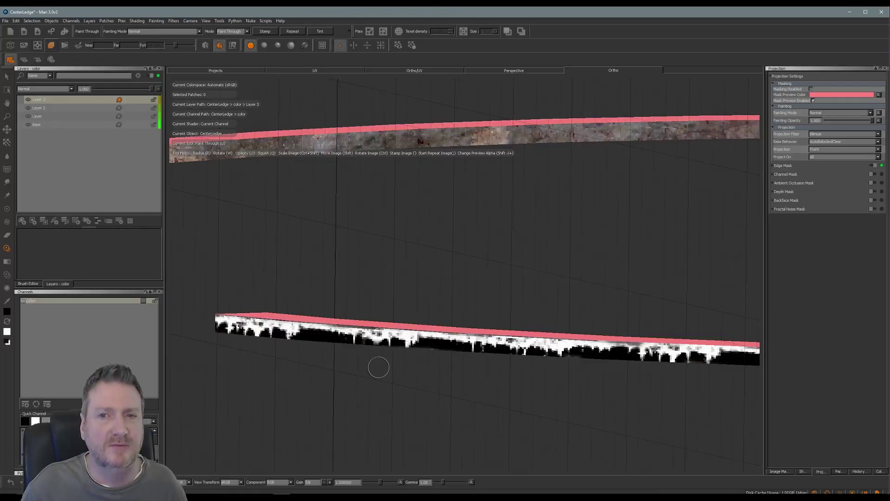
mouse_move(378, 364)
middle_down()
mouse_move(460, 305)
mouse_move(382, 294)
mouse_move(514, 330)
mouse_move(358, 308)
mouse_move(583, 305)
mouse_move(530, 259)
mouse_move(513, 266)
mouse_move(501, 255)
mouse_move(510, 251)
middle_up()
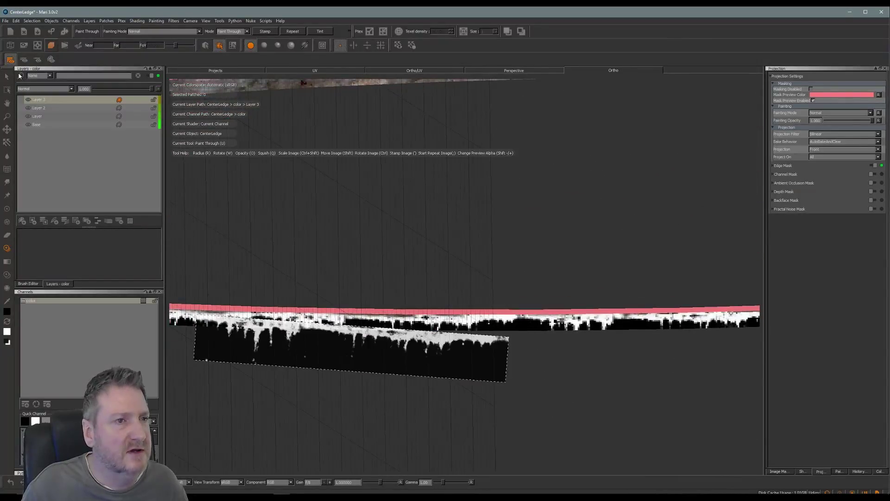
shift+drag(328, 335, 354, 388)
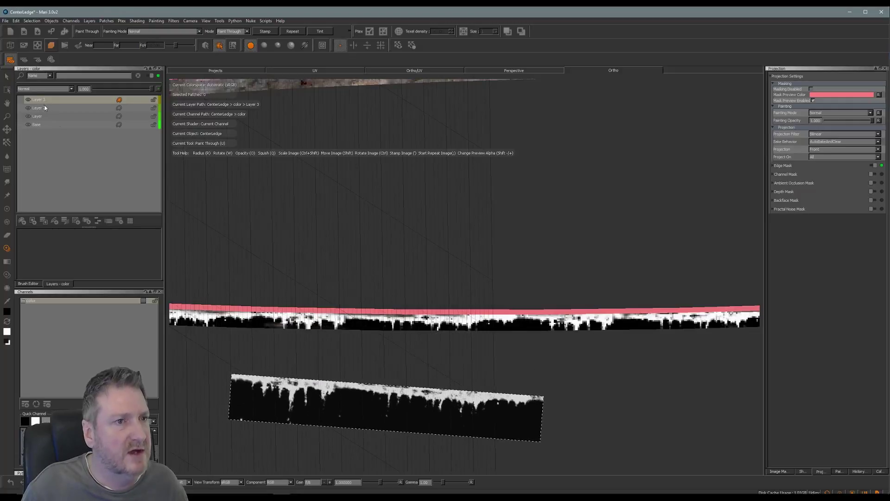
Step: Try the Darken and Add blend modes on Layer 3
click(71, 89)
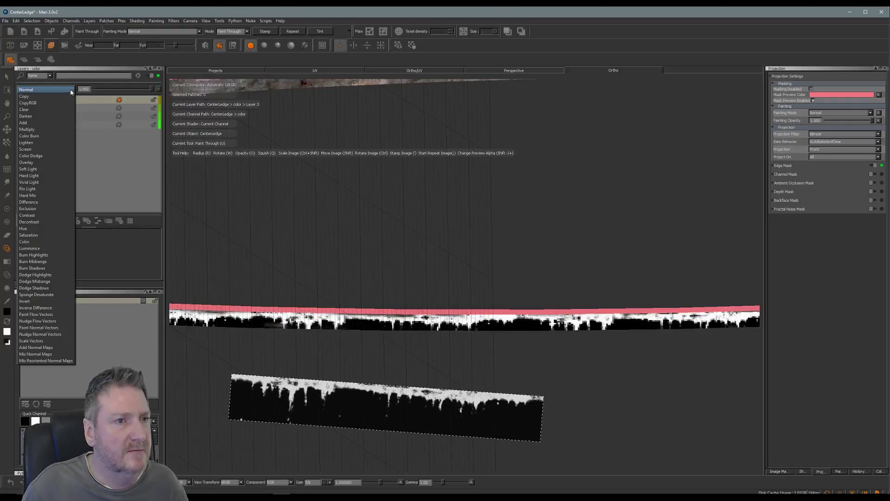
click(35, 114)
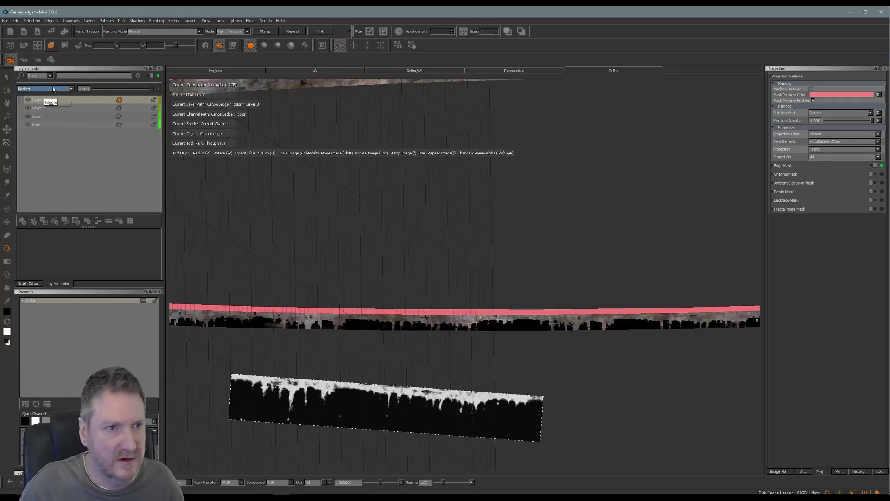
click(71, 89)
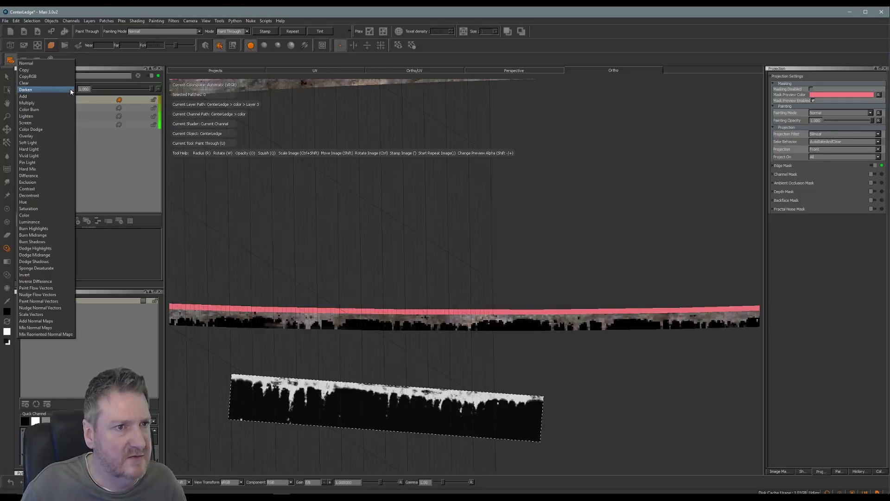
key(Escape)
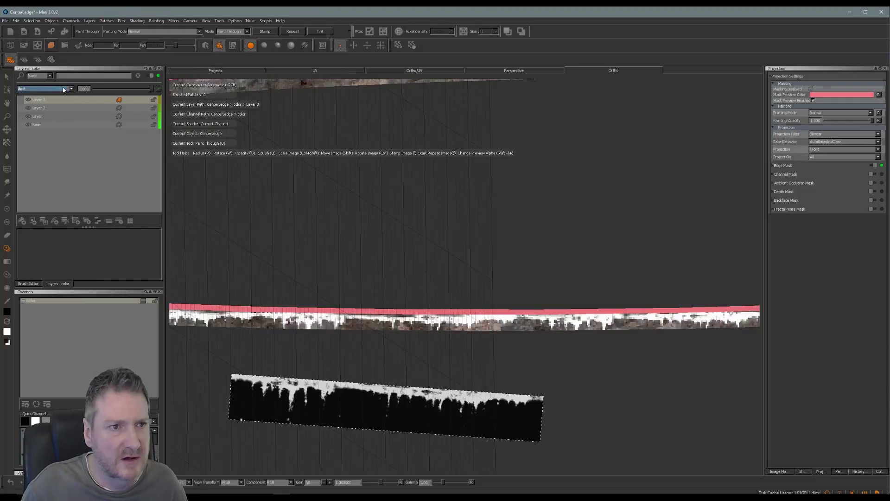
click(70, 89)
key(Escape)
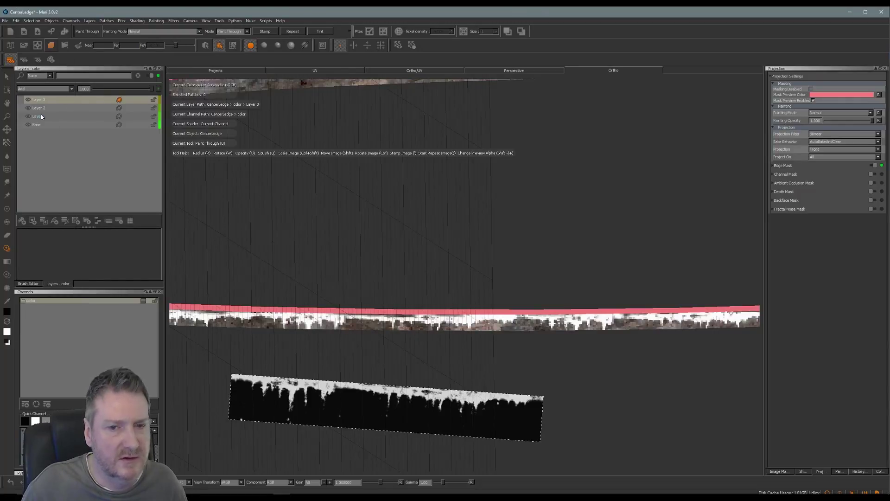
Step: Set Layer 3's blend mode to Lighten and lower its opacity to about 0.35
click(69, 90)
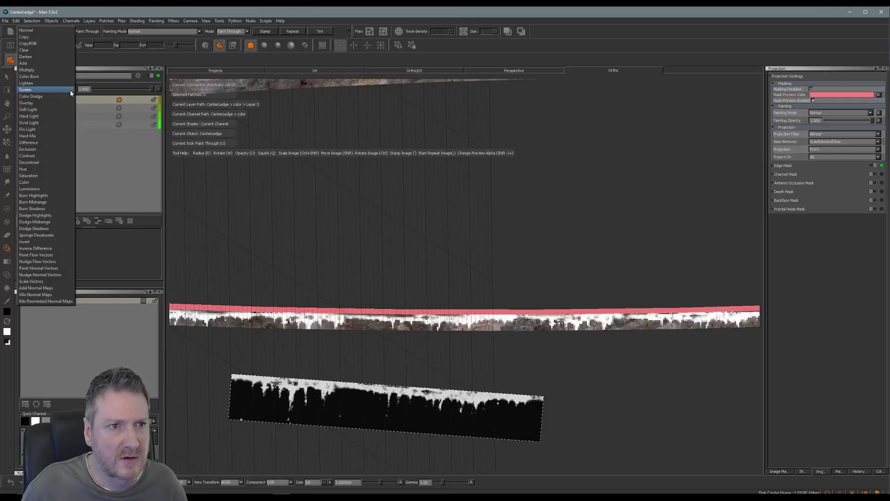
click(46, 81)
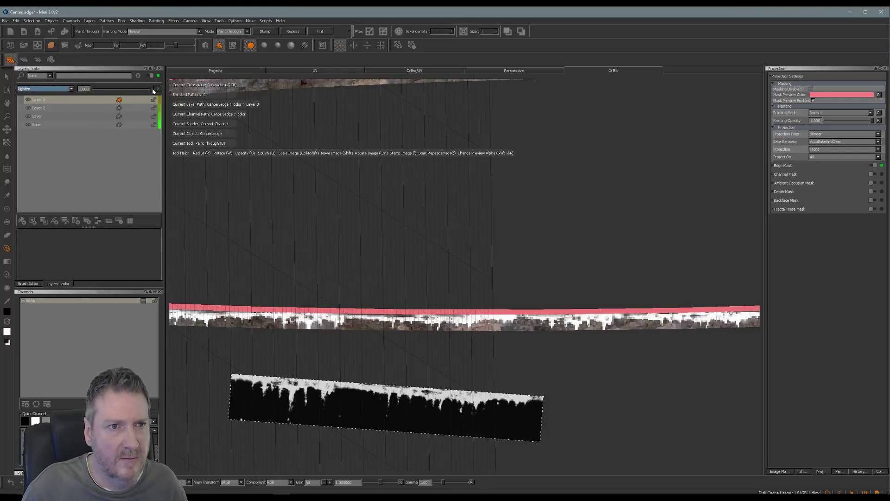
drag(144, 93, 118, 107)
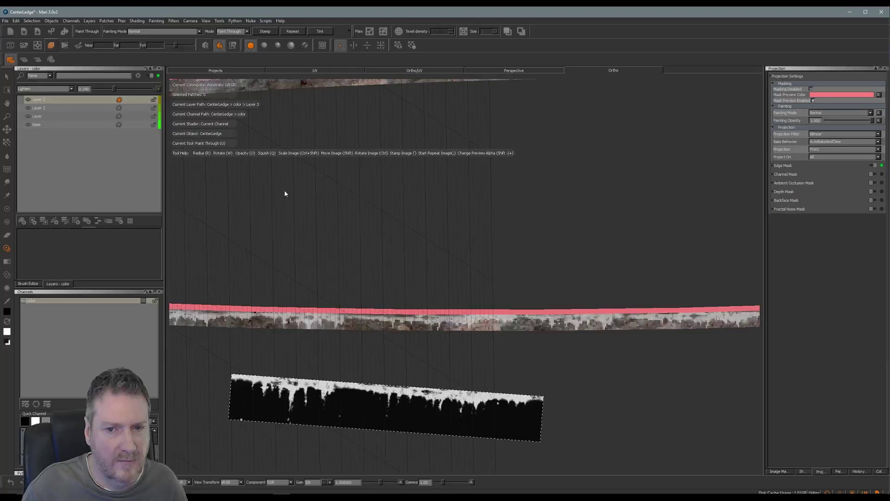
Step: Check the blended drips on the whole ledge and save the project
mouse_move(501, 262)
alt+mouse_down()
mouse_move(356, 283)
mouse_move(439, 366)
mouse_move(366, 360)
mouse_move(413, 368)
mouse_move(475, 360)
alt+mouse_up()
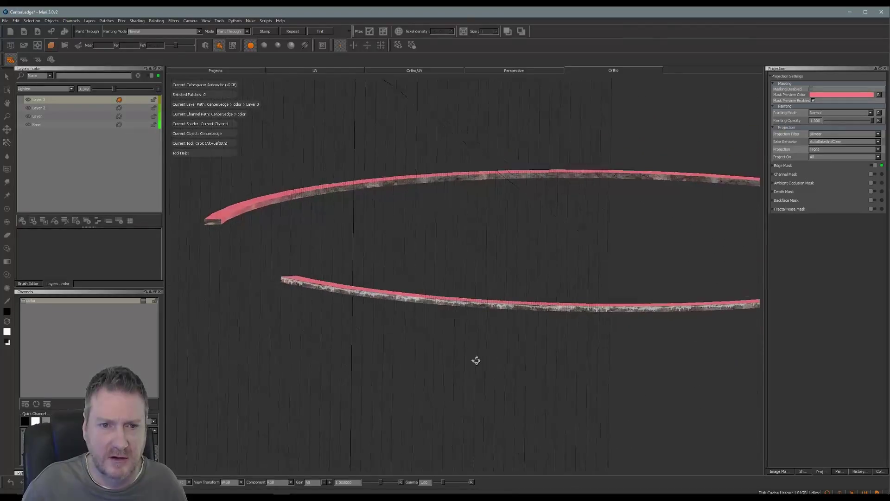
click(5, 20)
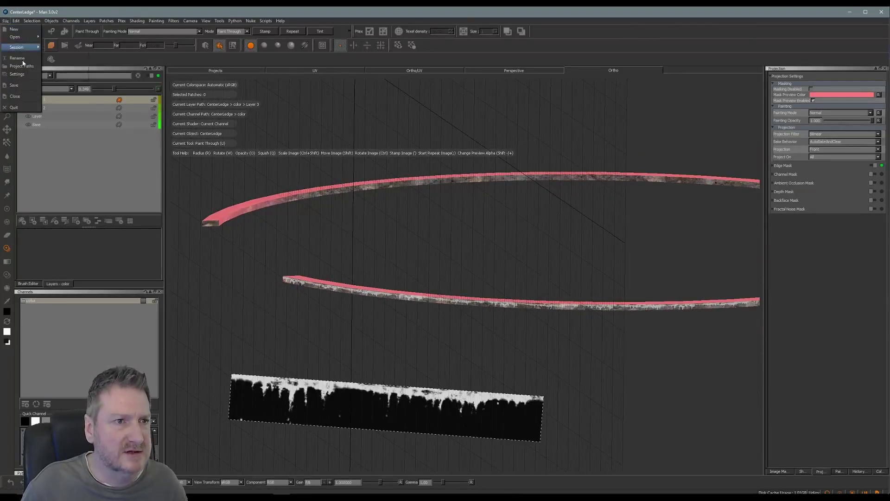
click(14, 86)
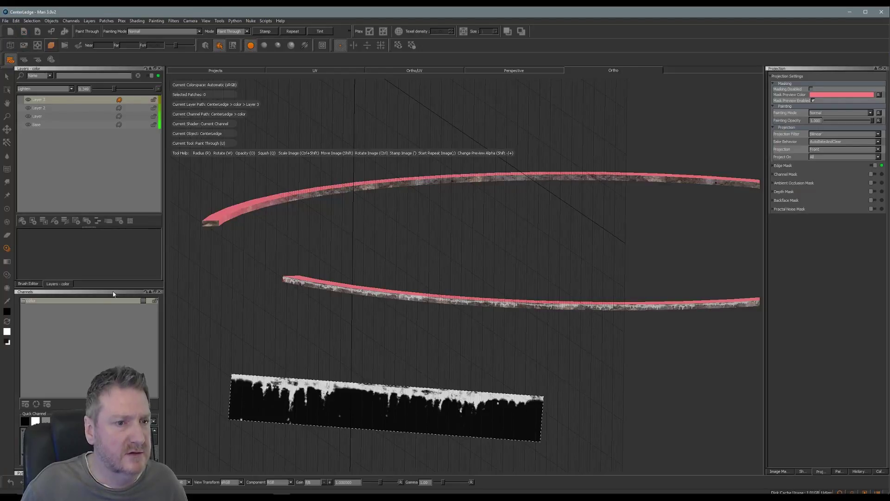
Step: Set up a flattened export of the CenterLedge channel to F:\Stairs and list the folder's existing files with the template *
right_click(85, 302)
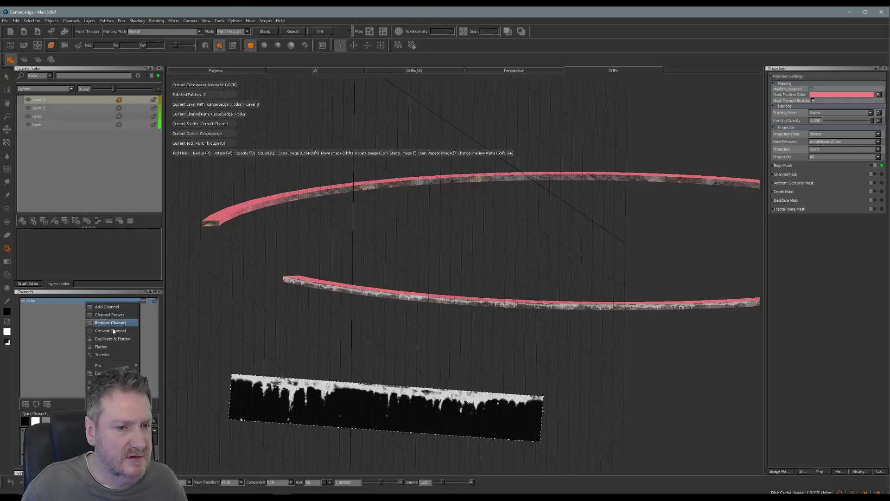
mouse_move(113, 416)
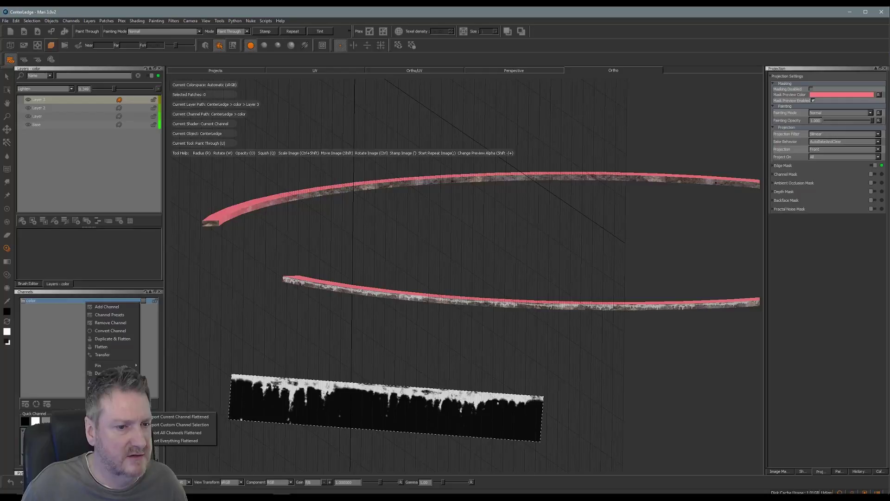
click(180, 442)
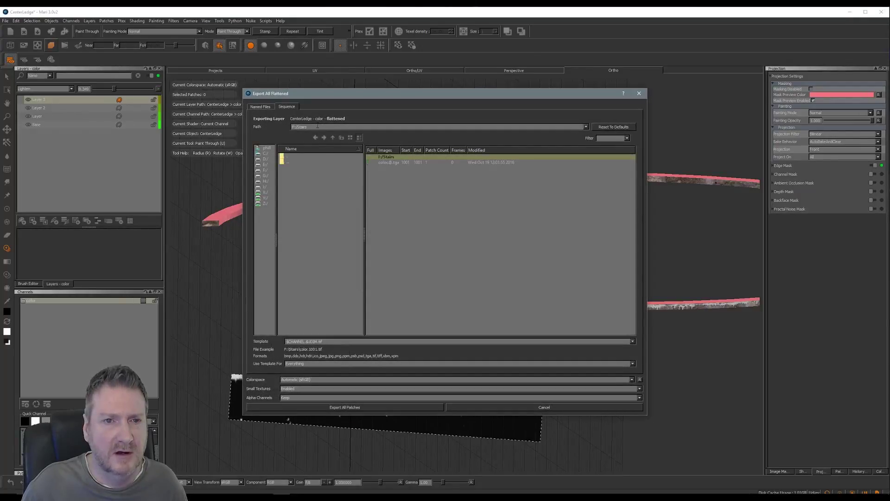
triple_click(336, 341)
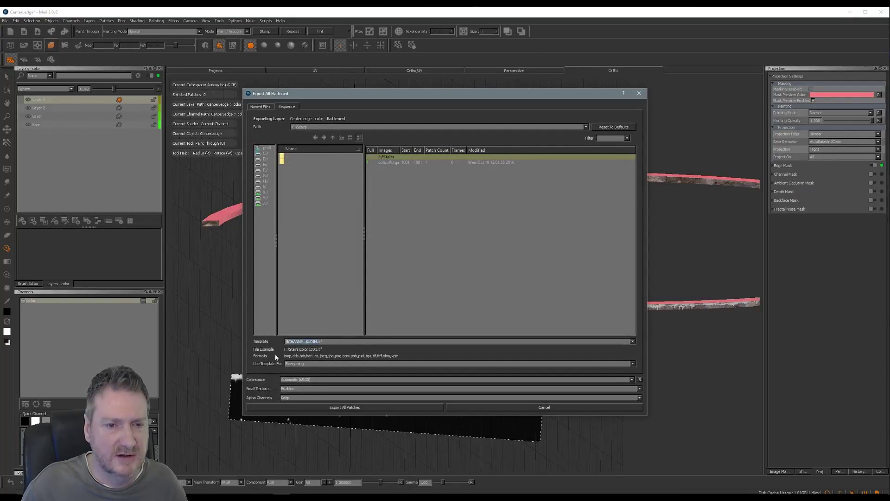
text(*)
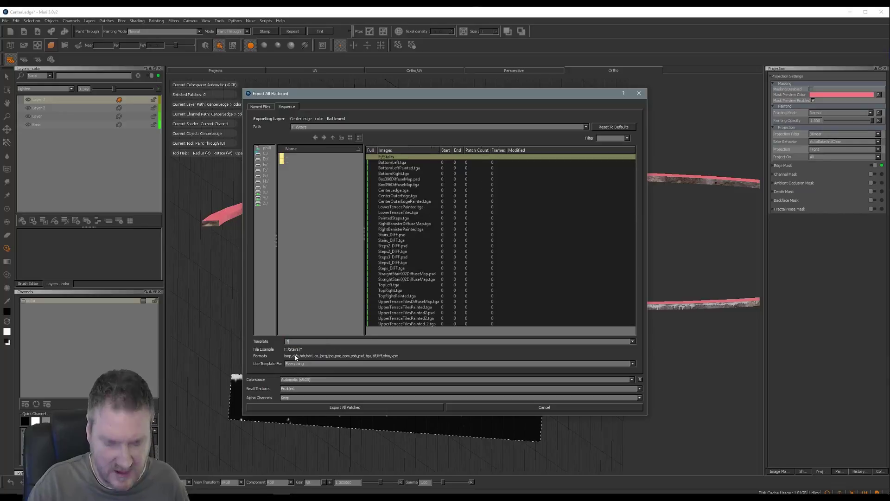
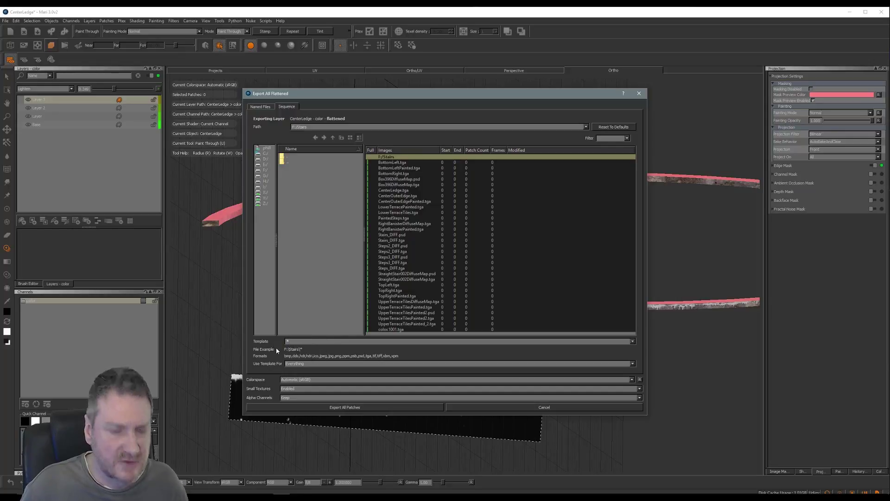
Step: Export all patches flattened to F:\Stairs as CenterLedgePainted.tga and save the project
text(C)
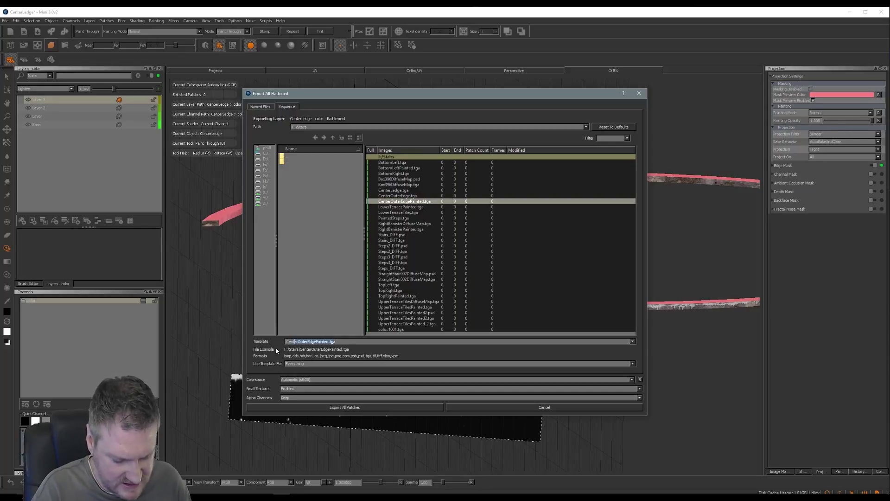
text(enterLedgePainted)
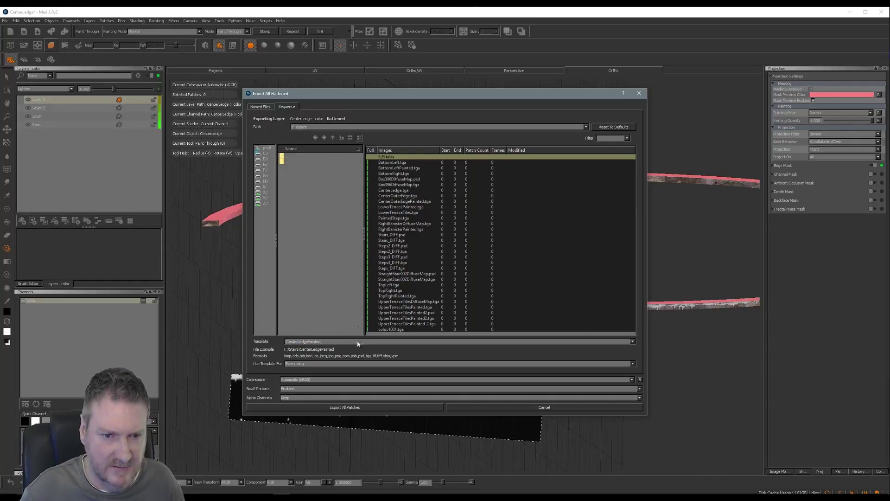
click(344, 407)
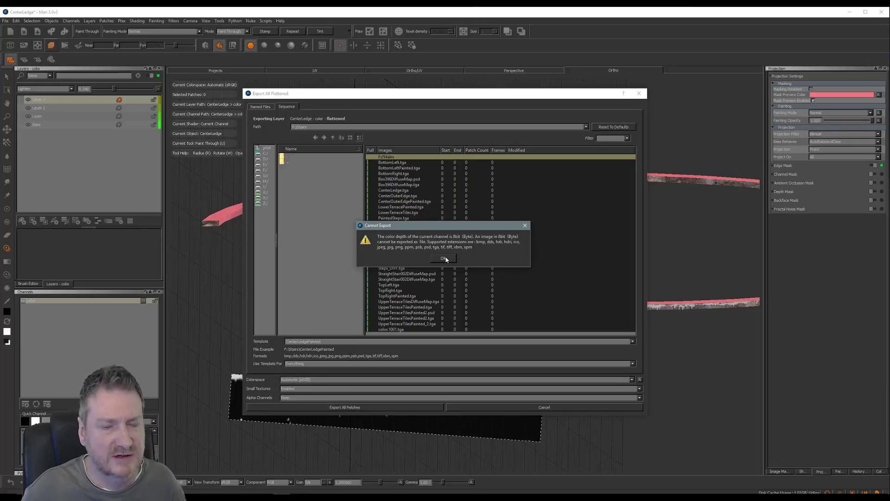
click(442, 259)
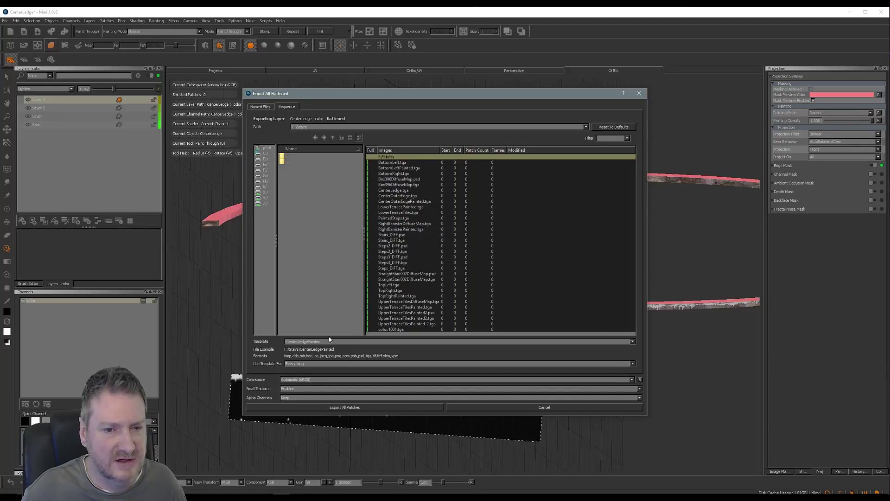
text(.tga)
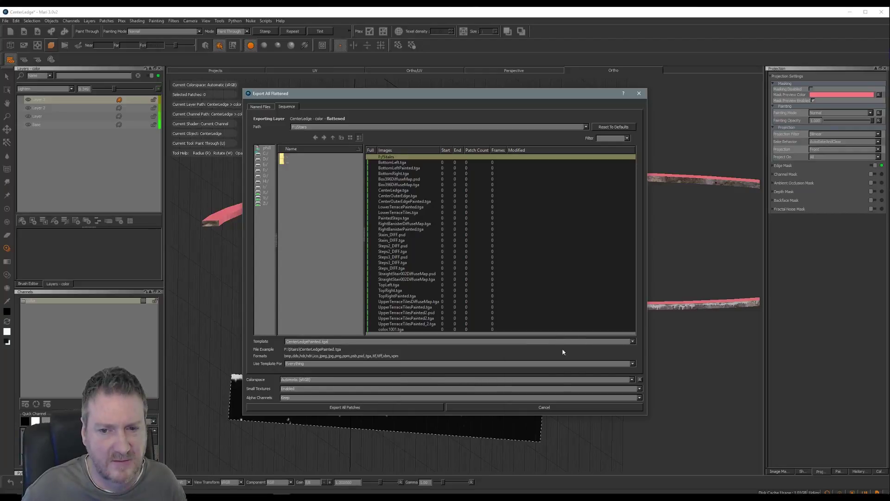
click(345, 407)
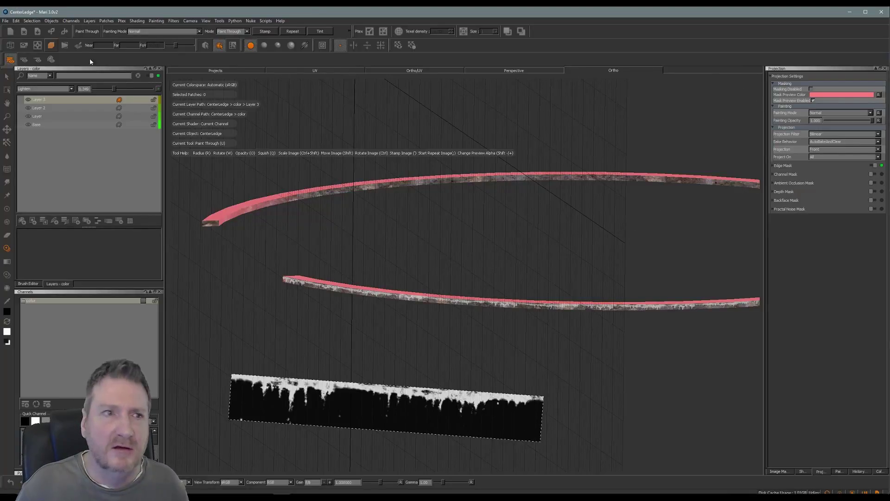
click(5, 21)
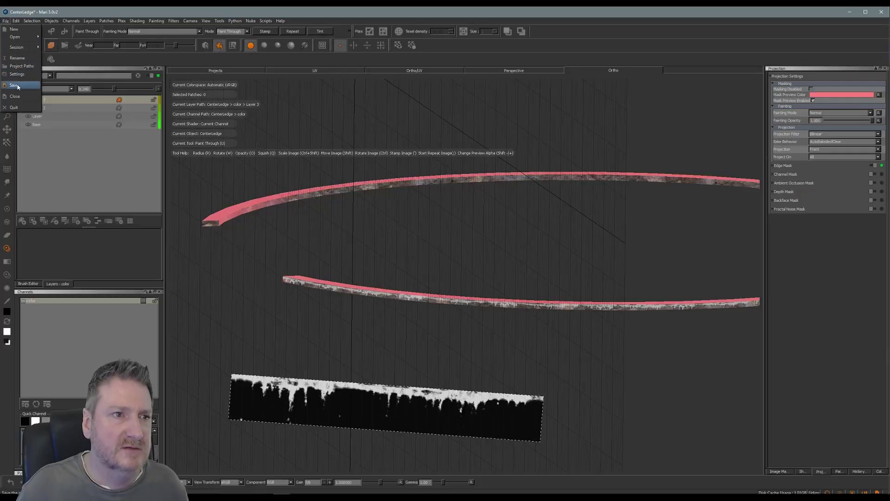
click(18, 76)
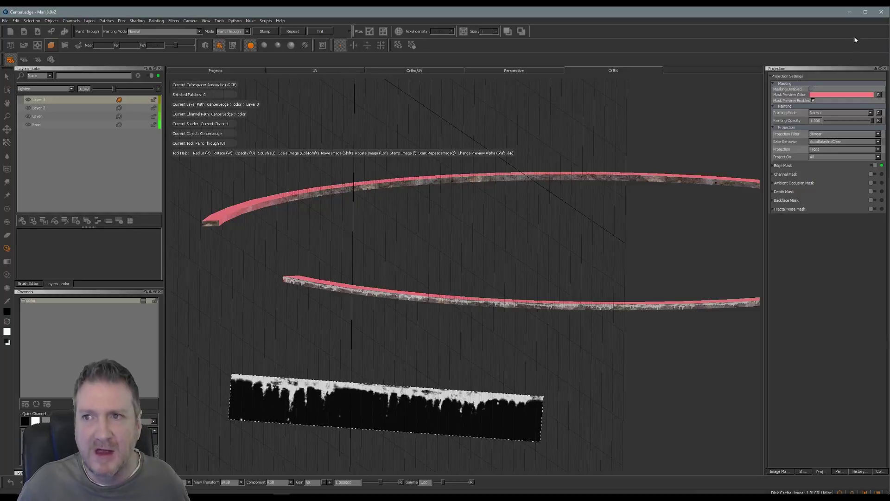
Step: Switch to 3ds Max and load CenterLedgePainted.tga as the bitmap of the ledge material's diffuse map
click(850, 12)
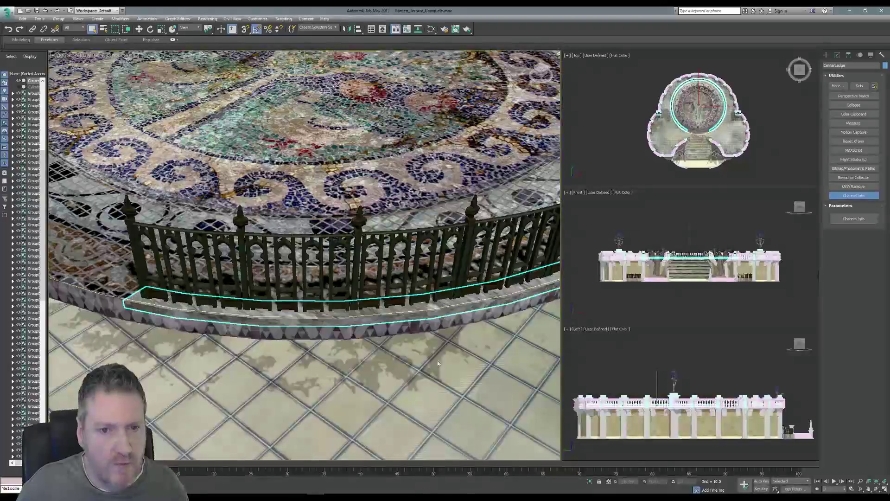
click(432, 29)
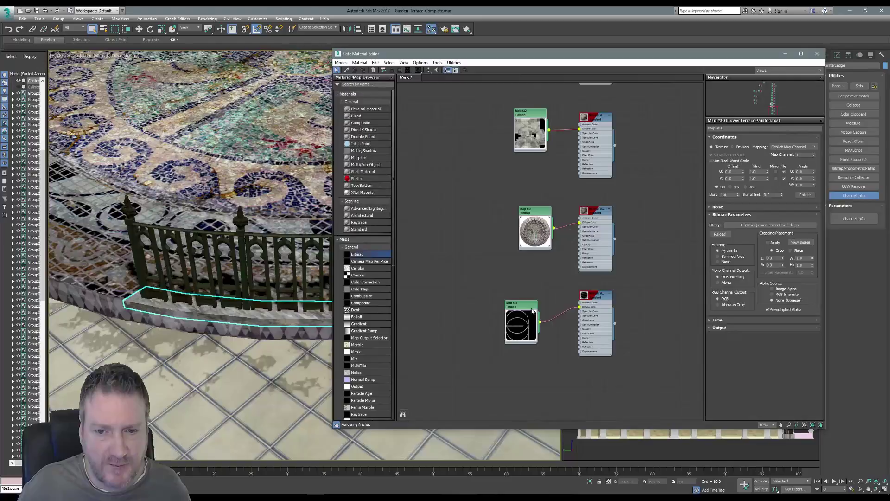
double_click(532, 312)
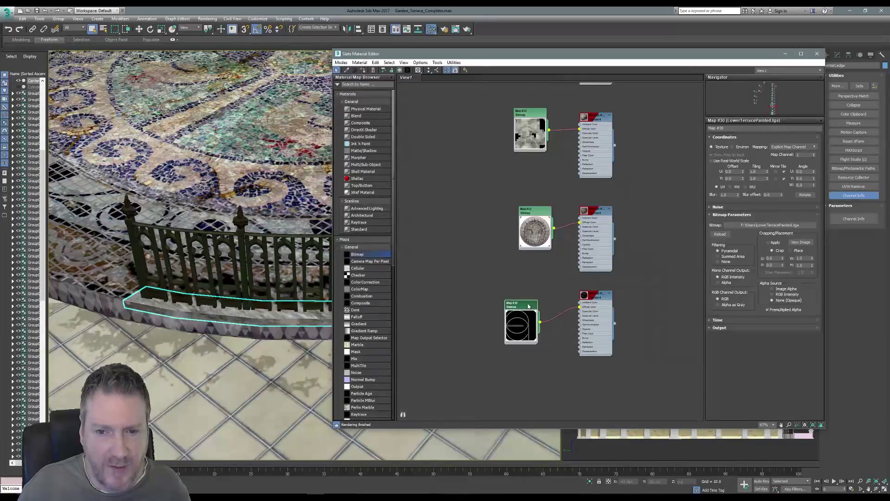
click(773, 228)
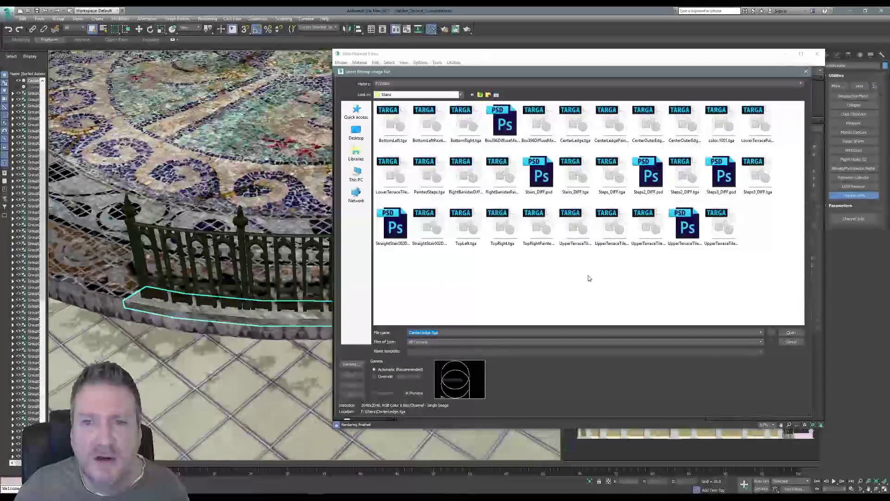
click(617, 121)
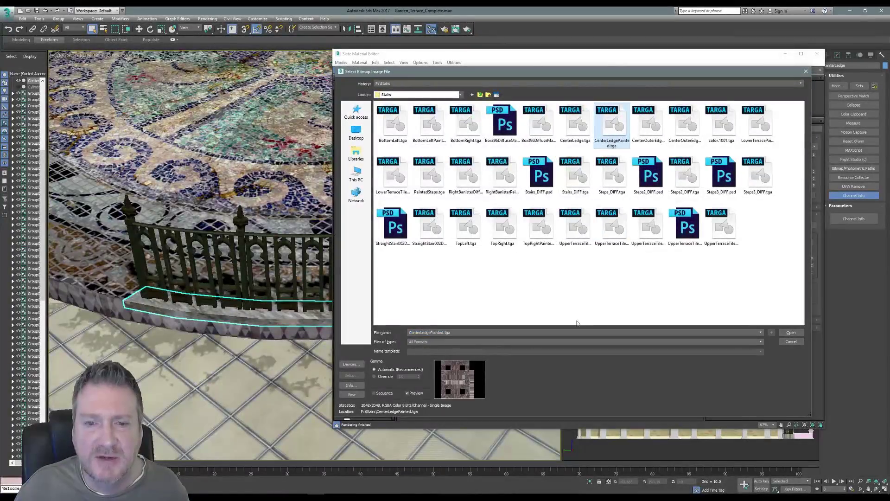
key(Return)
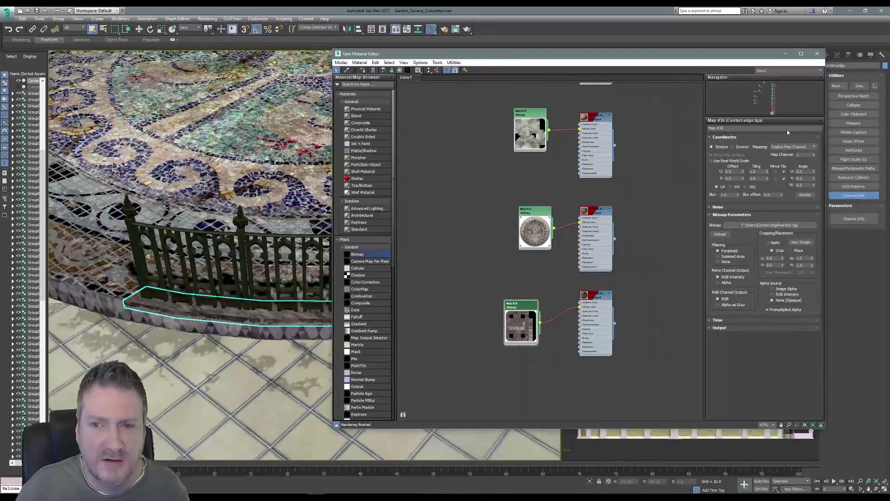
click(817, 53)
Step: Examine the painted ledge texture under the railings around the circular mosaic terrace, both close up and as a whole
key(z)
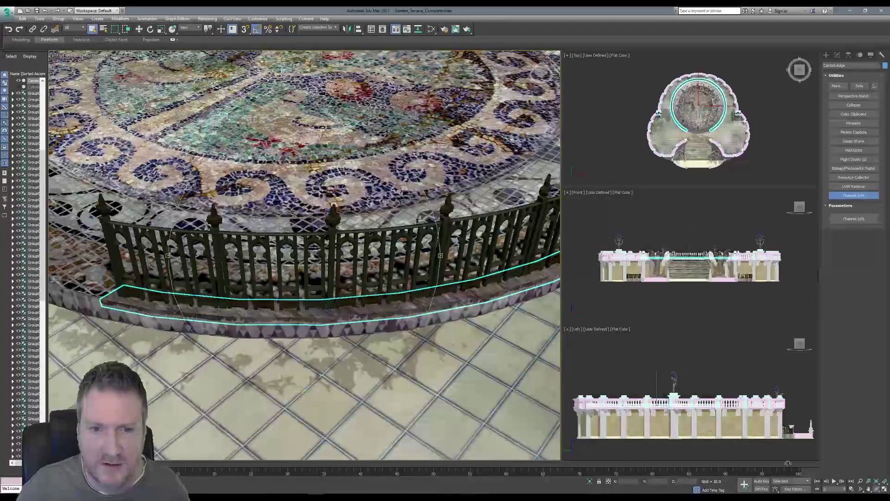
alt+middle_drag(387, 274, 367, 267)
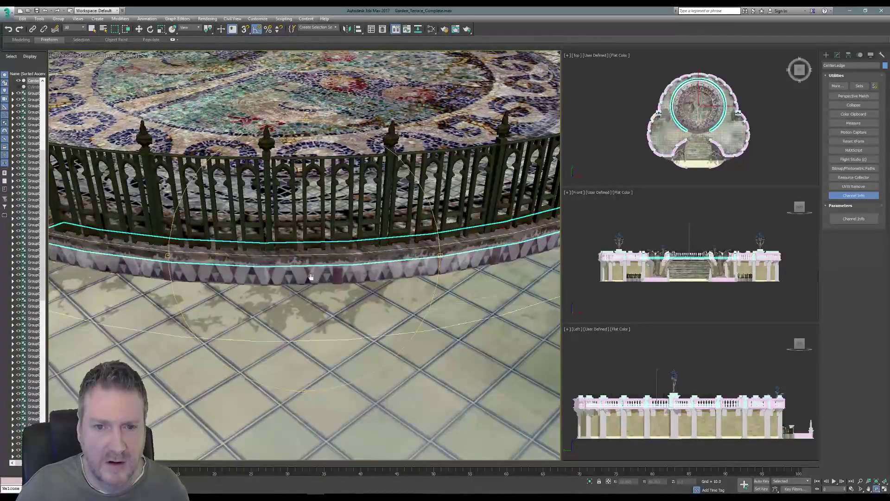
mouse_move(312, 276)
alt+middle_down()
mouse_move(341, 248)
mouse_move(343, 221)
mouse_move(321, 257)
mouse_move(301, 248)
mouse_move(341, 288)
alt+middle_up()
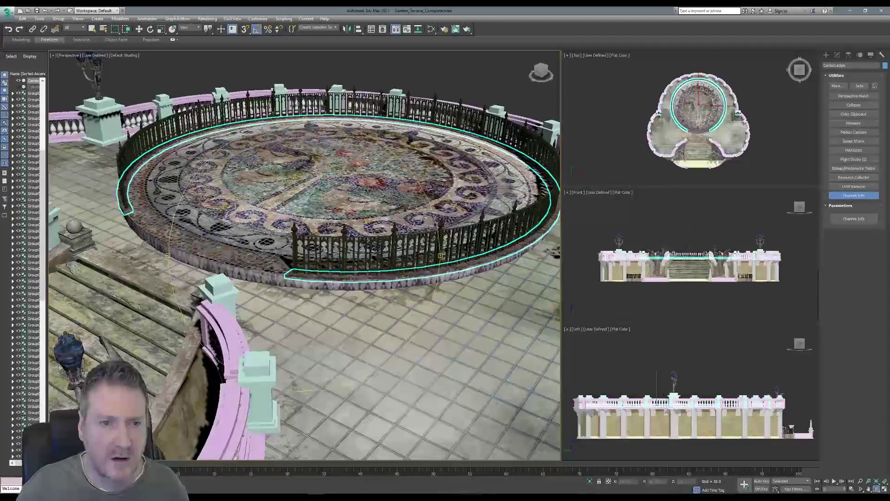
scroll(209, 236, up, 4)
scroll(209, 236, up, 2)
middle_drag(208, 236, 161, 211)
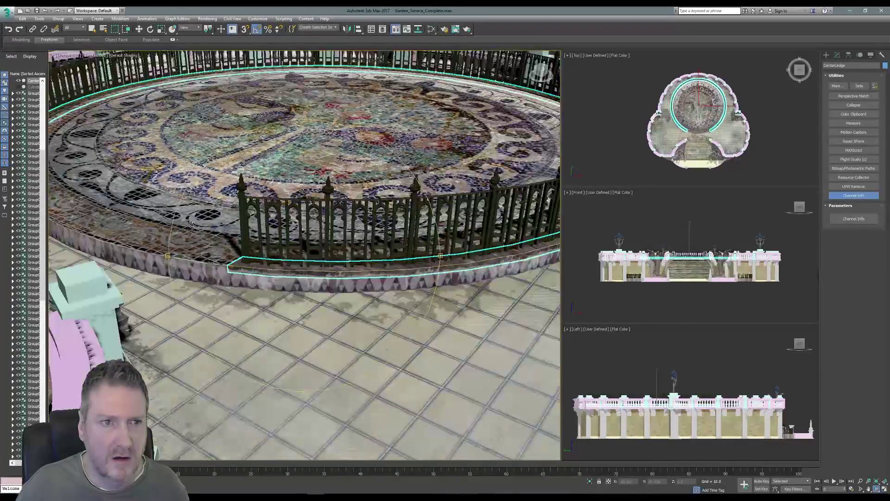
middle_drag(191, 223, 248, 250)
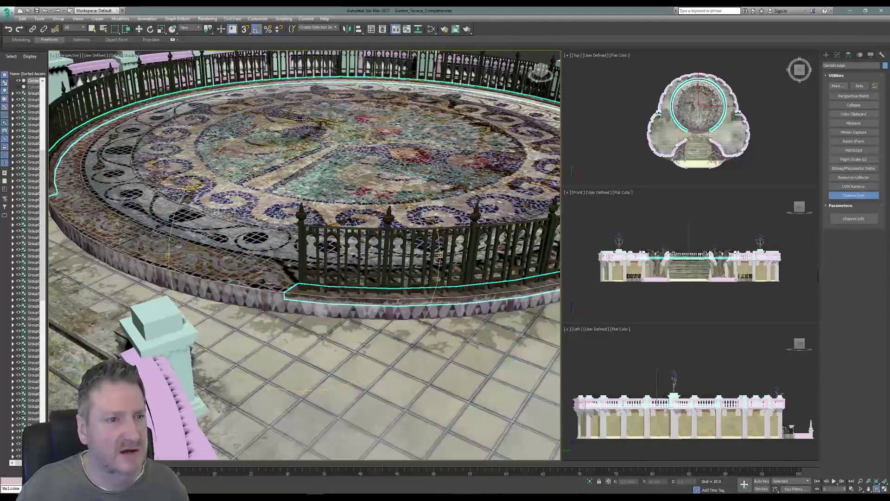
middle_drag(73, 168, 88, 189)
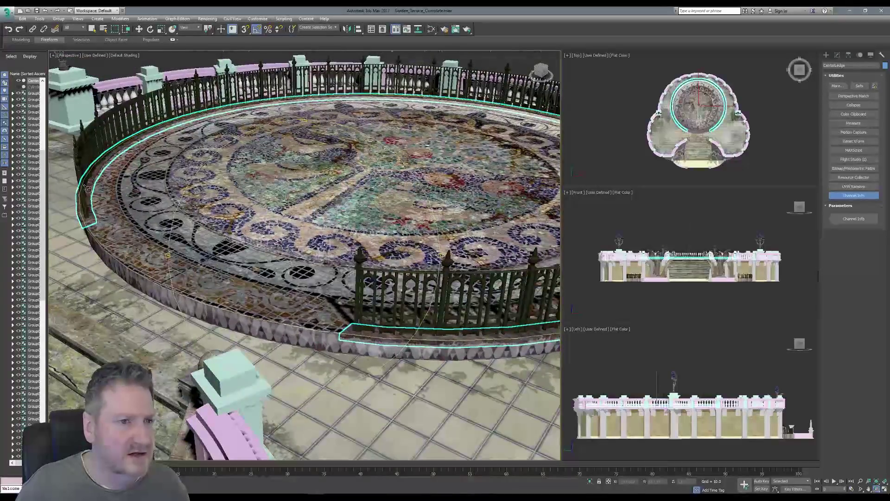
scroll(87, 189, up, 5)
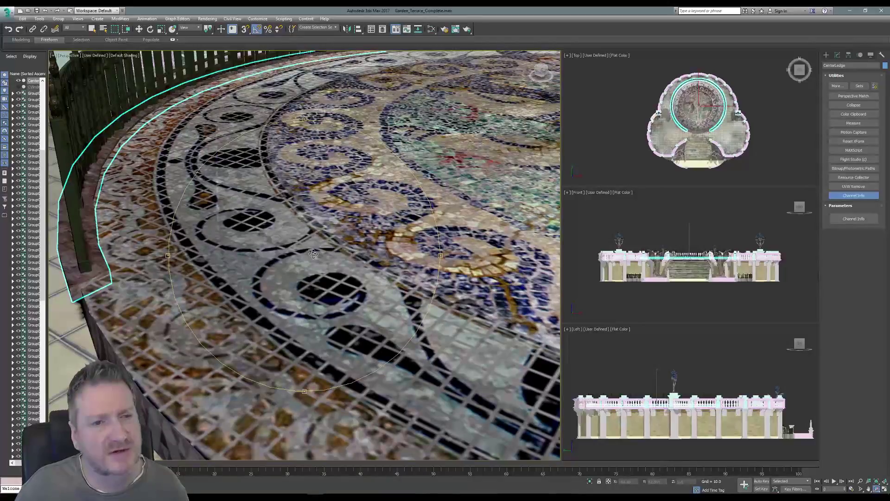
scroll(329, 255, down, 4)
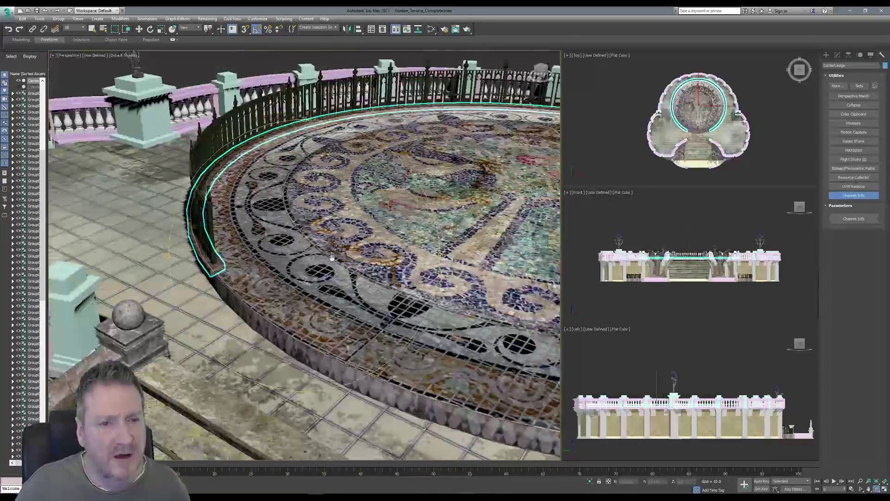
middle_drag(332, 257, 201, 248)
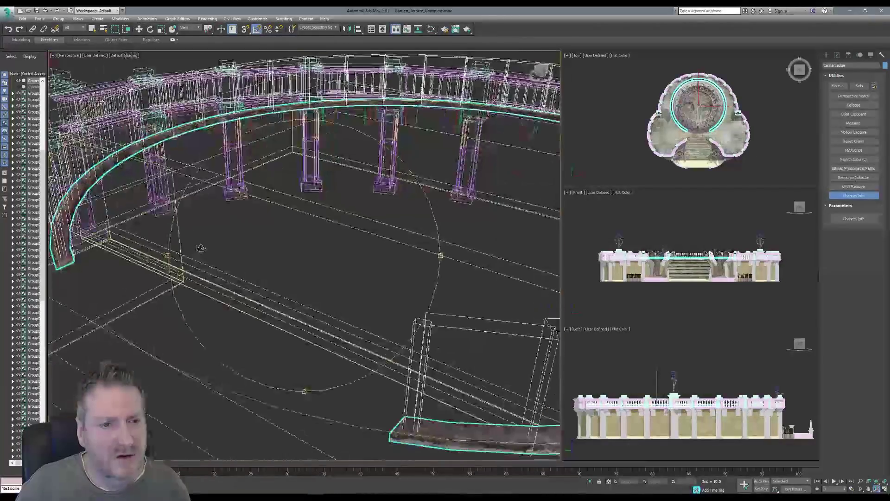
scroll(201, 249, down, 3)
middle_drag(324, 252, 208, 260)
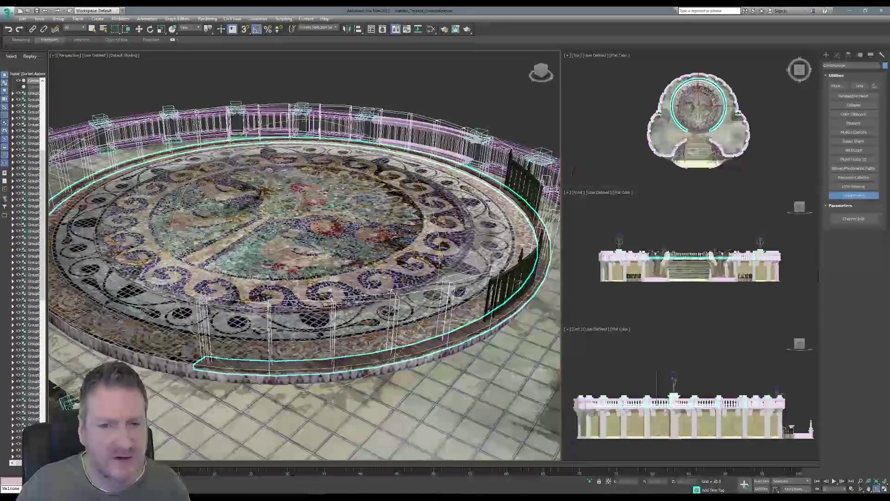
Step: Switch back to Mari and browse the image library for a texture with the ledge's top face in view
click(849, 10)
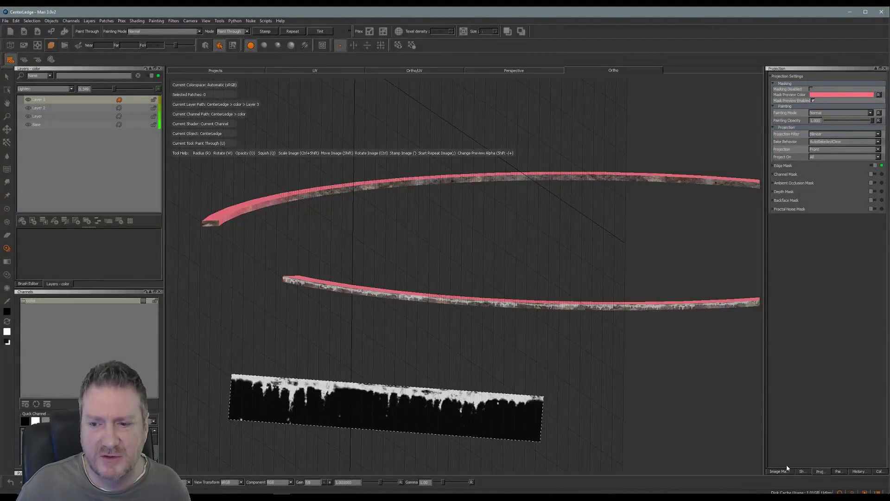
click(780, 472)
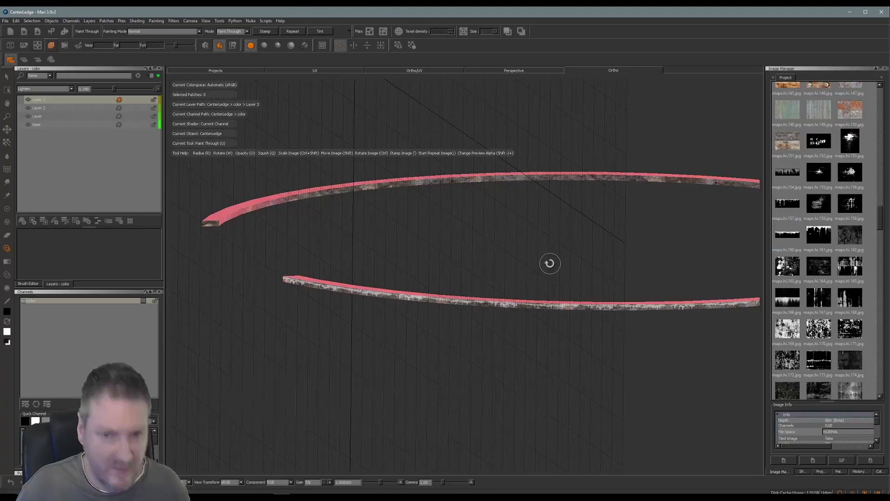
alt+drag(548, 260, 536, 301)
alt+right_drag(535, 300, 509, 304)
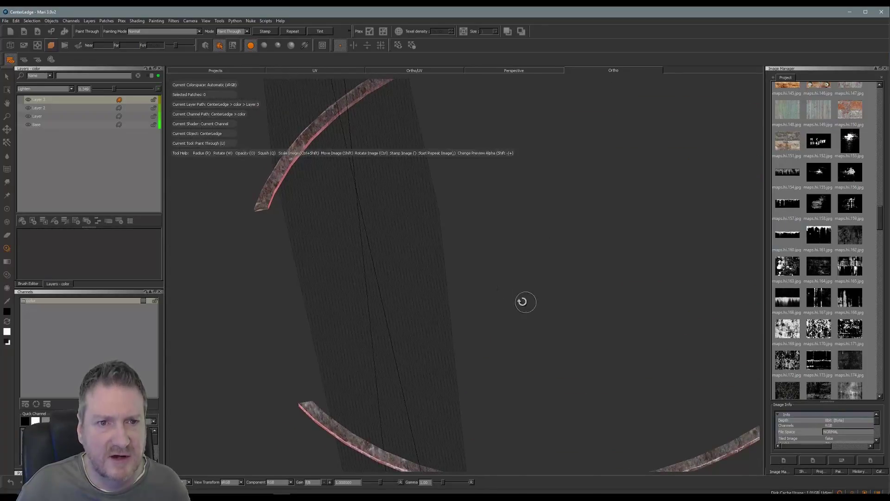
alt+middle_drag(523, 302, 430, 221)
key(u)
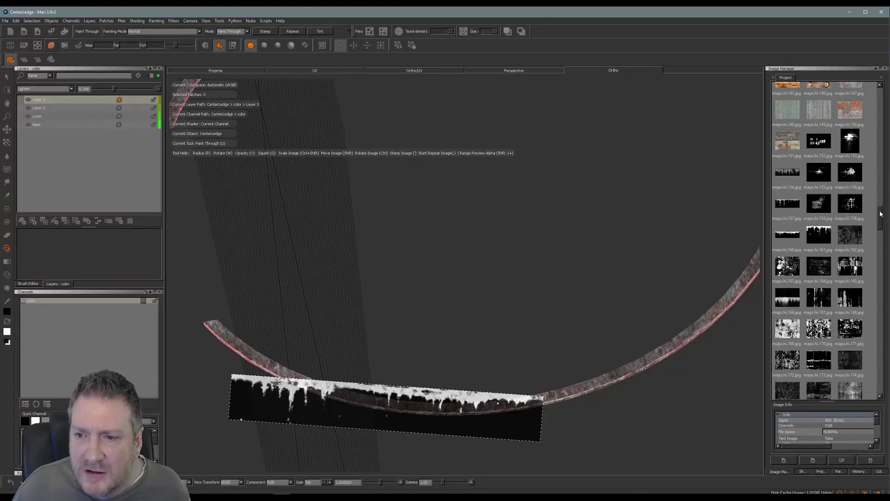
drag(881, 213, 882, 112)
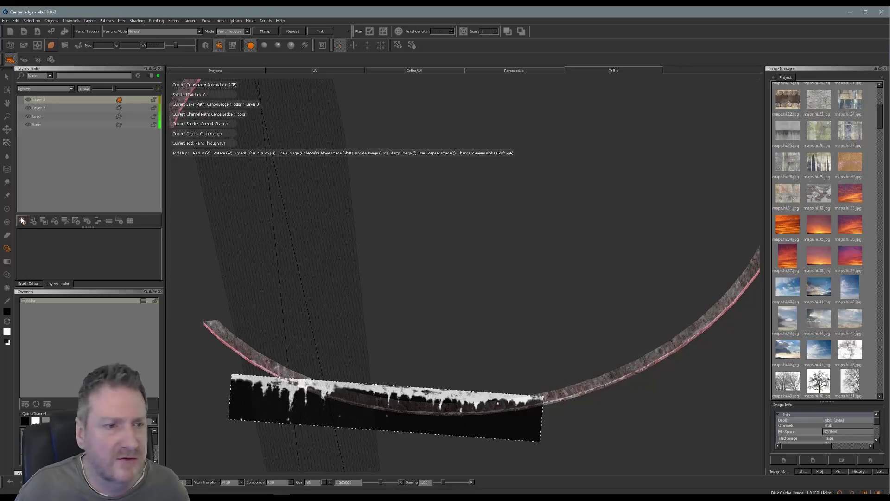
Step: Add a new layer and load the weathered plaster wall image maps.hi.31.jpg for painting through onto the ledge
key(ctrl+shift+n)
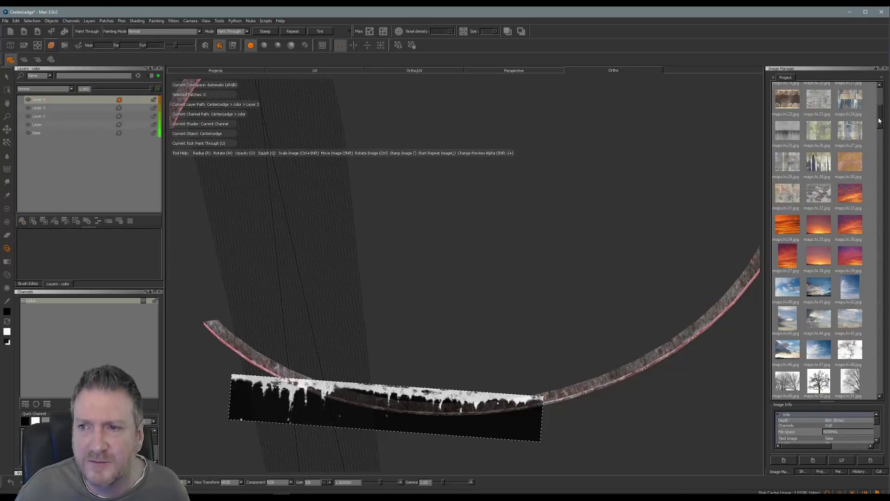
scroll(881, 122, down, 1)
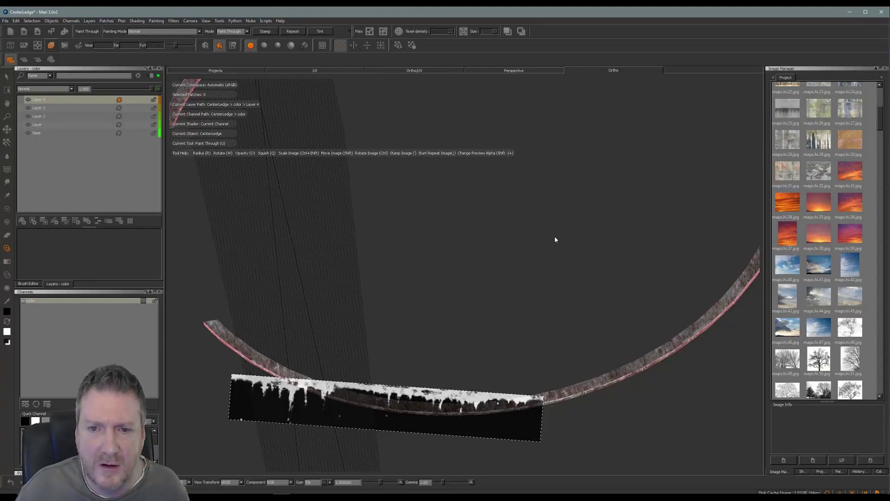
mouse_move(793, 177)
mouse_down()
mouse_move(631, 232)
mouse_move(611, 225)
mouse_up()
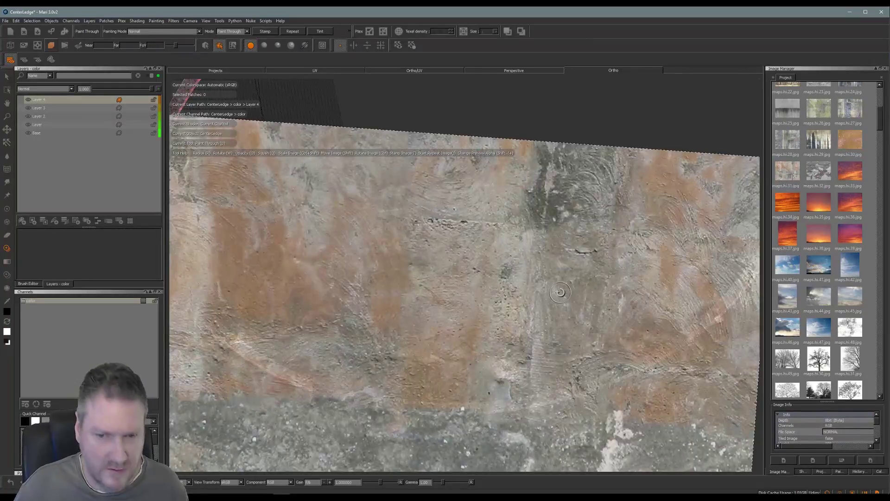
Step: Scale the wall image down, place it over the end of the ledge's top face and rotate it to follow the ledge
mouse_move(560, 292)
ctrl+shift+mouse_down()
mouse_move(519, 319)
mouse_move(317, 347)
ctrl+shift+mouse_up()
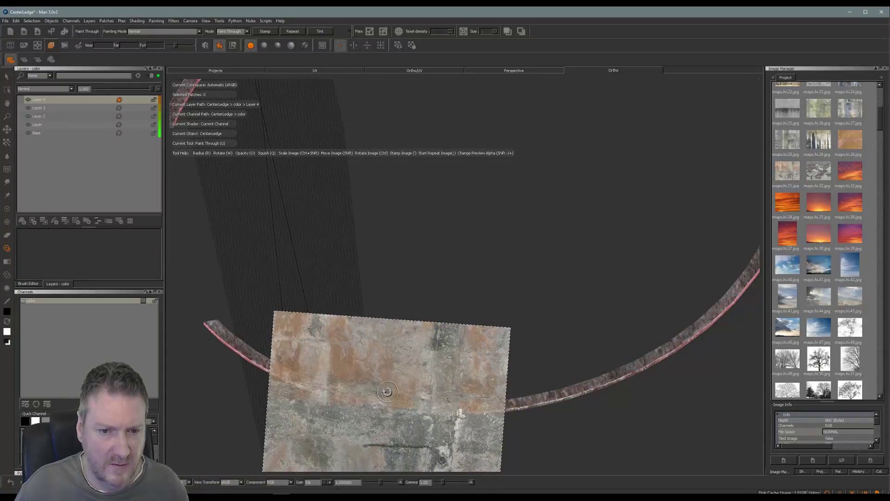
mouse_move(387, 394)
shift+mouse_down()
mouse_move(382, 340)
mouse_move(343, 305)
shift+mouse_up()
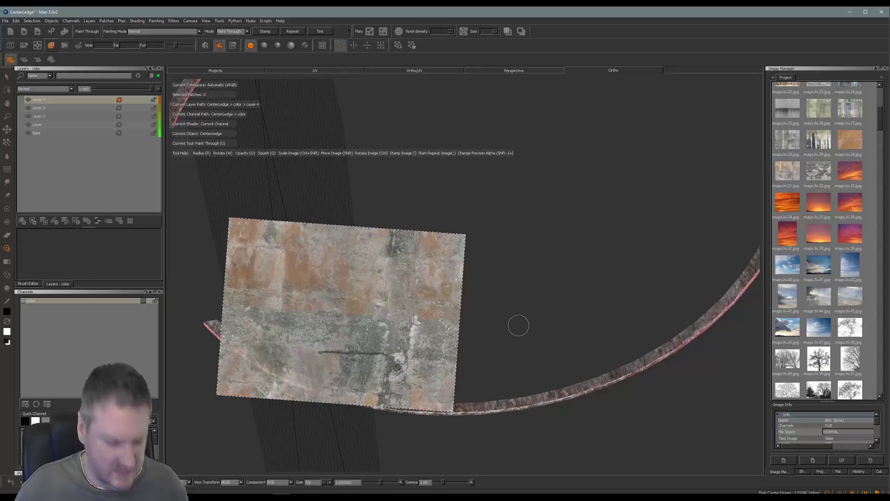
mouse_move(513, 312)
alt+mouse_down()
mouse_move(550, 307)
mouse_move(642, 237)
mouse_move(448, 257)
mouse_move(493, 211)
mouse_move(480, 231)
alt+mouse_up()
alt+drag(373, 354, 377, 386)
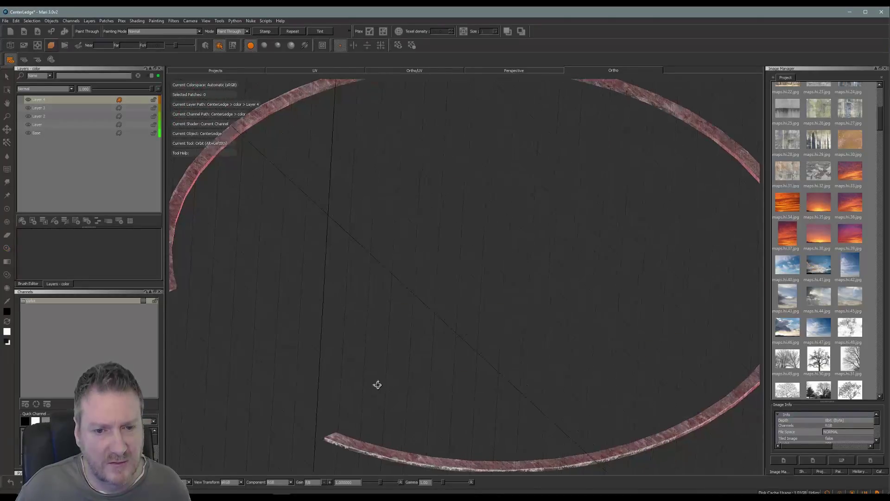
alt+middle_drag(445, 336, 451, 235)
alt+drag(451, 235, 410, 392)
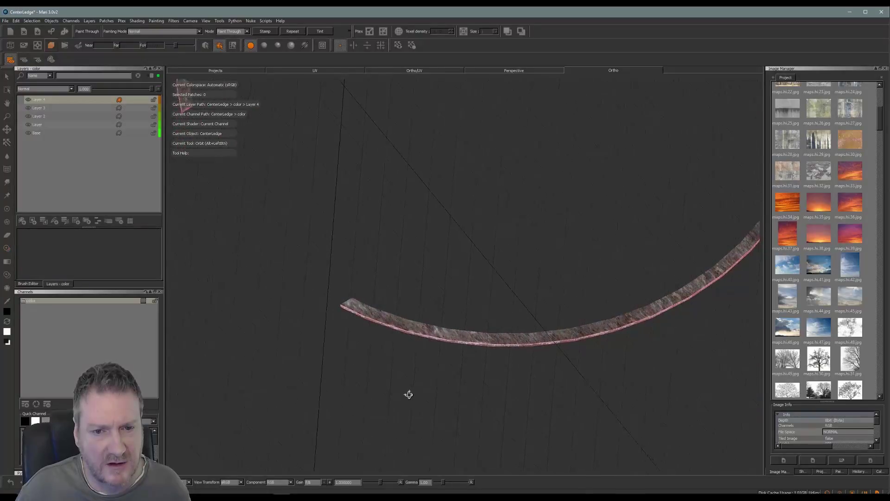
alt+right_drag(409, 391, 482, 379)
mouse_move(482, 380)
alt+mouse_down()
mouse_move(516, 368)
mouse_move(567, 235)
mouse_move(495, 364)
mouse_move(455, 360)
mouse_move(450, 383)
mouse_move(475, 364)
alt+mouse_up()
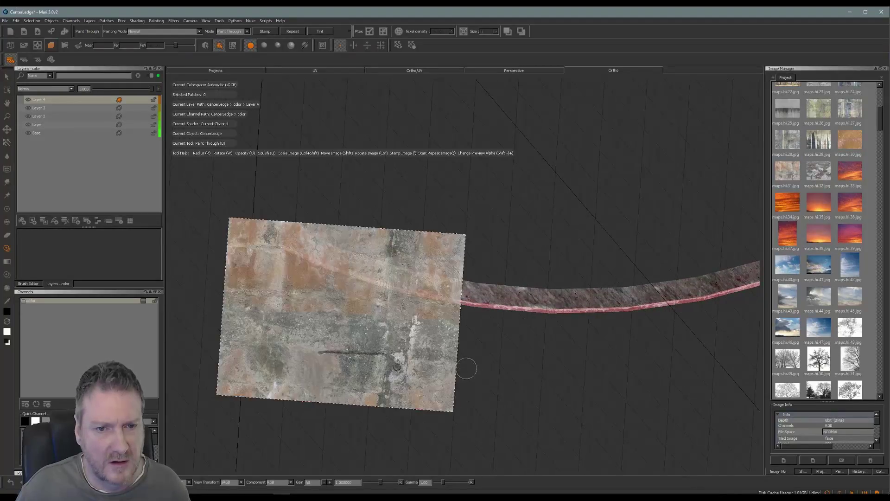
ctrl+drag(395, 264, 395, 330)
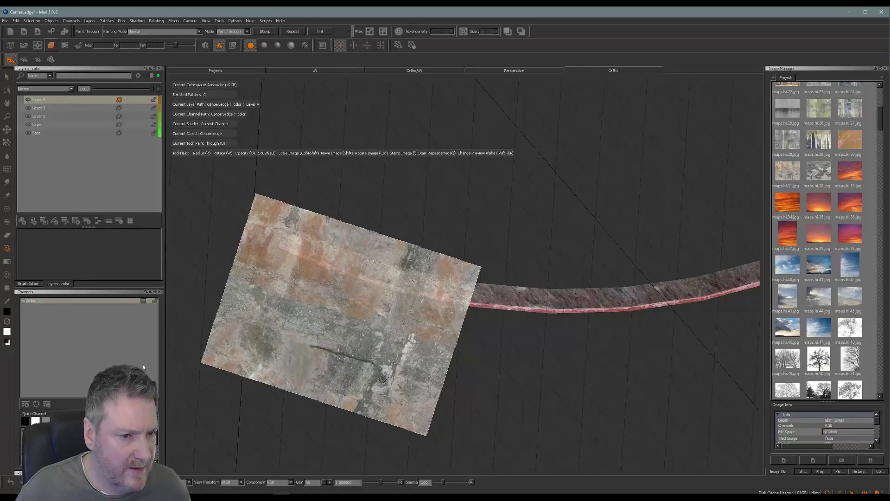
Step: Enlarge the brush radius and lower the brush opacity to about 0.6
click(28, 284)
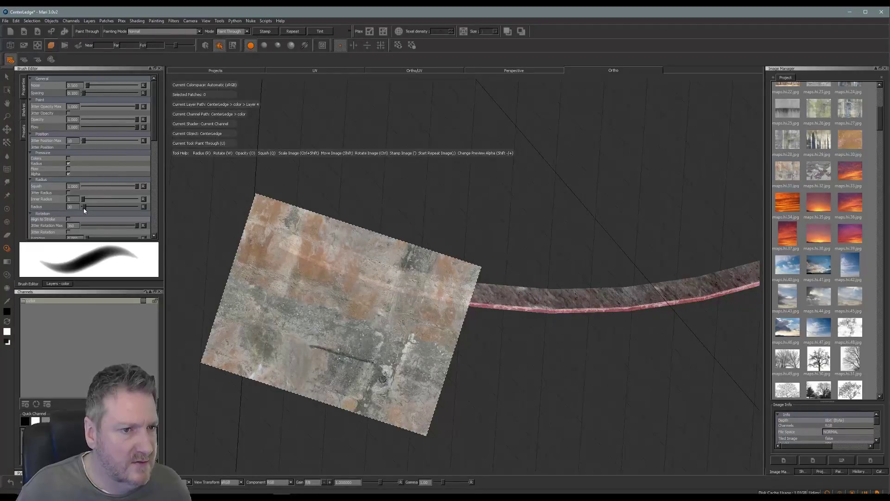
drag(83, 208, 84, 207)
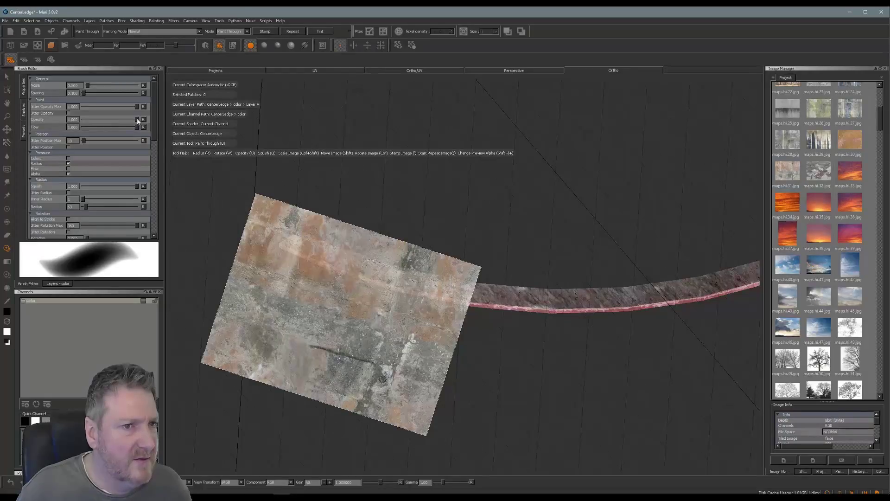
drag(137, 119, 117, 122)
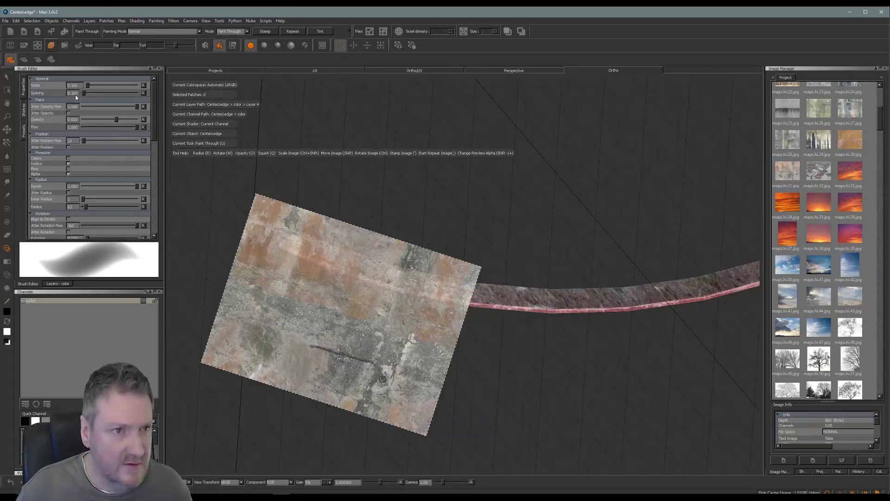
click(57, 284)
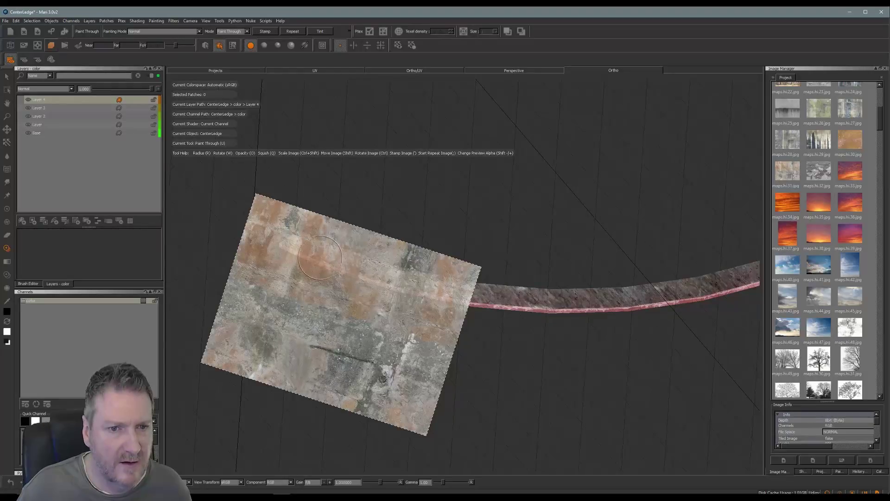
Step: Try painting the orange and grey wall texture onto the end of the ledge's top face
drag(318, 257, 300, 245)
mouse_move(306, 246)
mouse_down()
mouse_move(288, 241)
mouse_move(321, 242)
mouse_move(320, 260)
mouse_up()
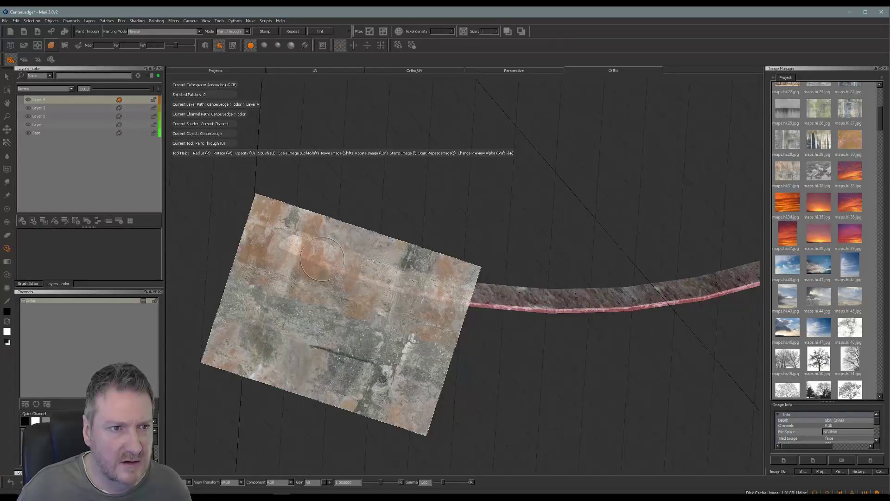
click(322, 258)
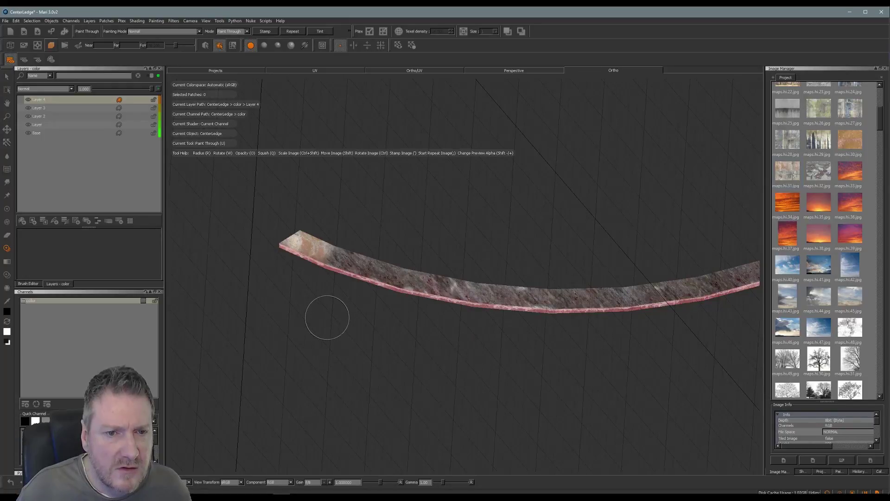
drag(327, 317, 320, 314)
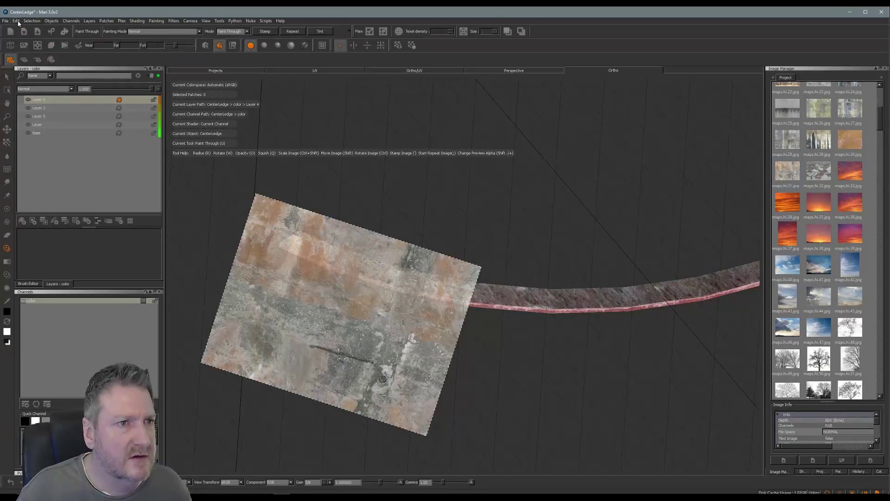
click(18, 24)
click(22, 31)
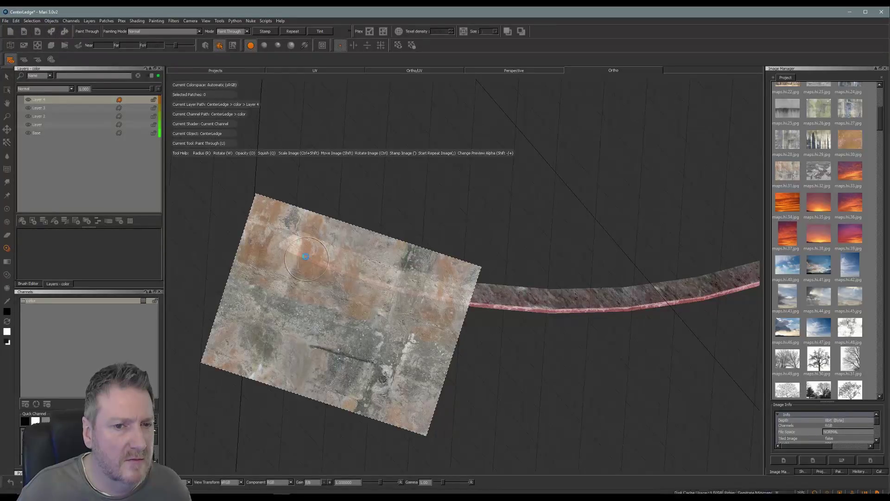
mouse_move(306, 259)
mouse_down()
mouse_move(322, 275)
mouse_move(245, 220)
mouse_up()
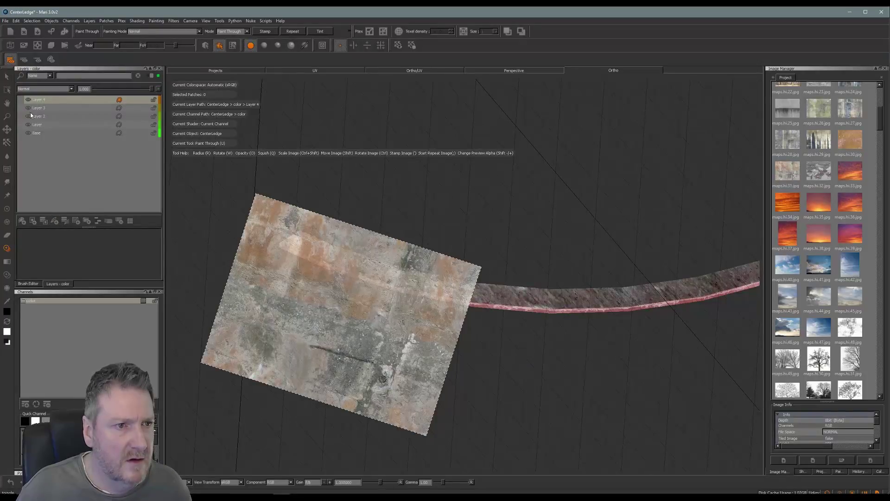
Step: Hide the layer holding the test strokes and add another paint layer above it
click(28, 99)
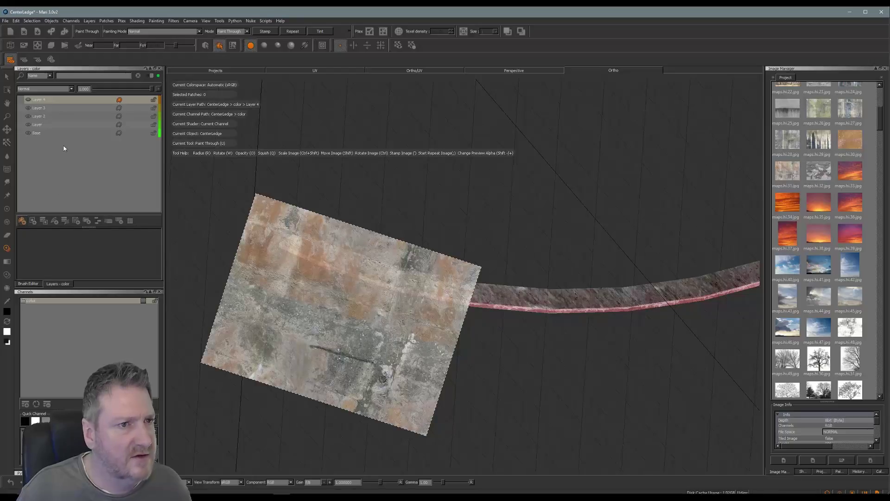
key(ctrl+l)
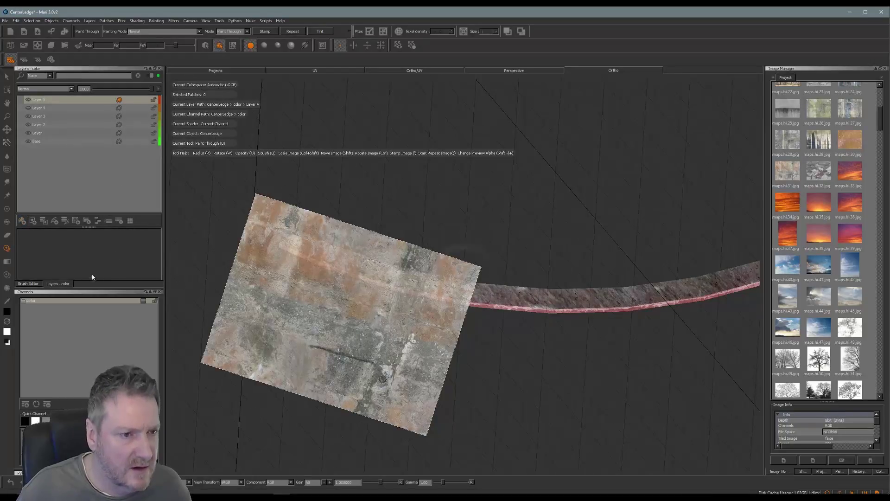
Step: Reduce the brush radius slightly and lower the brush opacity to about 0.3
click(29, 284)
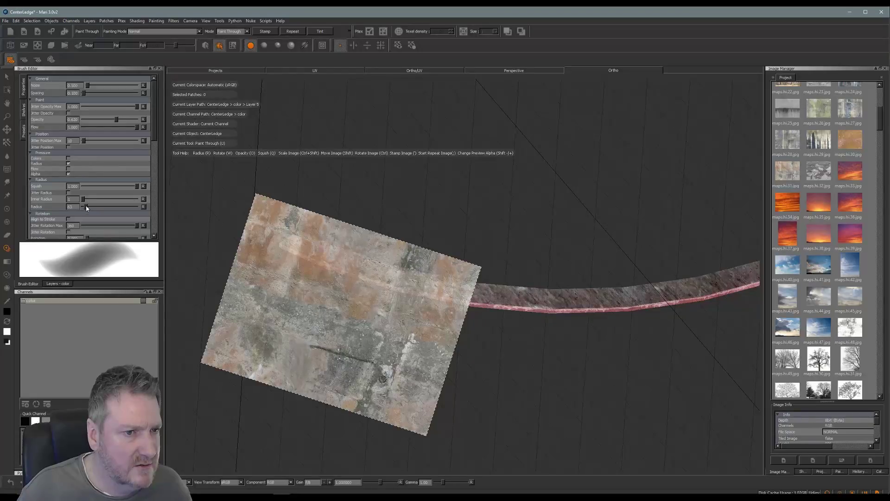
drag(87, 208, 86, 209)
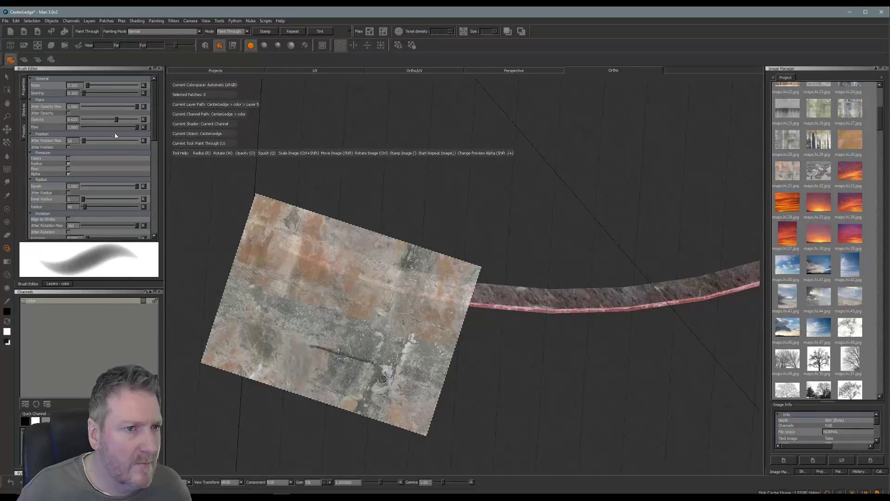
drag(118, 122, 100, 125)
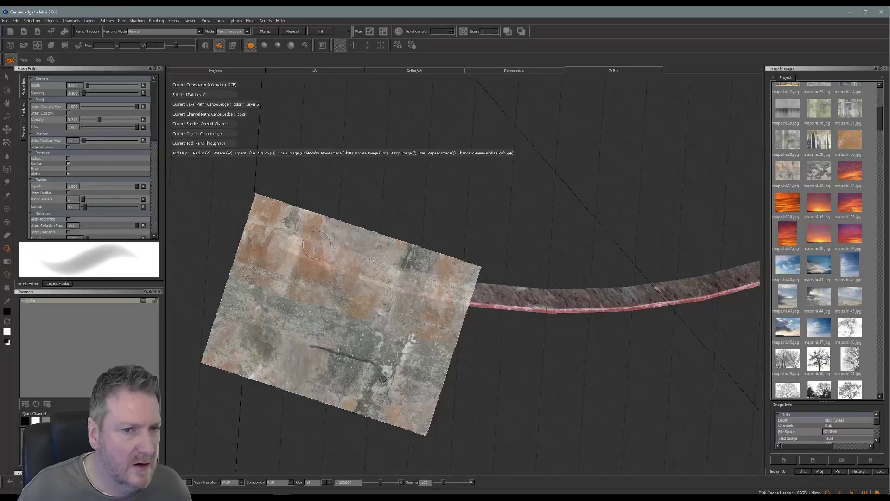
Step: Paint faint wall texture along the end section of the ledge's top face, shifting the image along the curve between strokes
key(shift+minus)
alt+drag(347, 222, 436, 222)
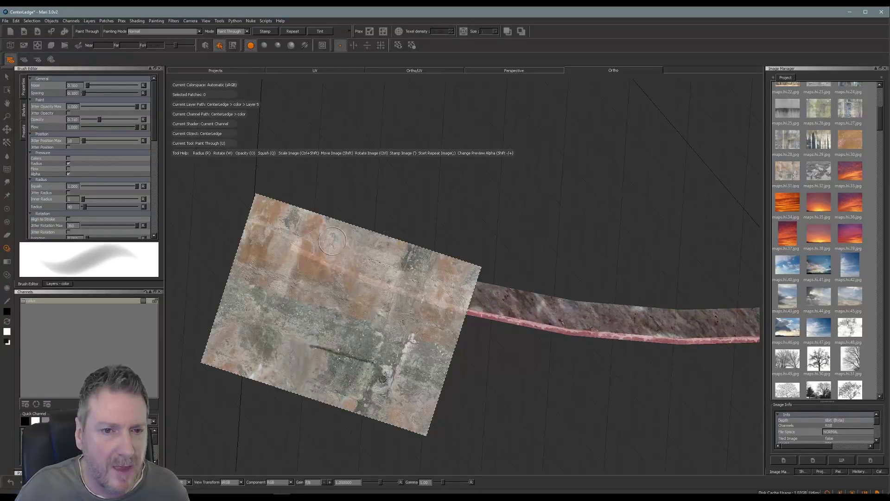
mouse_move(332, 242)
mouse_down()
mouse_move(325, 244)
mouse_move(335, 249)
mouse_up()
drag(335, 248, 349, 259)
mouse_move(349, 260)
mouse_down()
mouse_move(390, 271)
mouse_move(332, 241)
mouse_move(328, 277)
mouse_up()
mouse_move(404, 288)
shift+mouse_down()
mouse_move(474, 317)
mouse_move(524, 318)
shift+mouse_up()
mouse_move(445, 287)
mouse_down()
mouse_move(414, 284)
mouse_move(421, 280)
mouse_up()
mouse_move(480, 264)
mouse_down()
mouse_move(495, 290)
mouse_move(449, 281)
mouse_move(442, 304)
mouse_up()
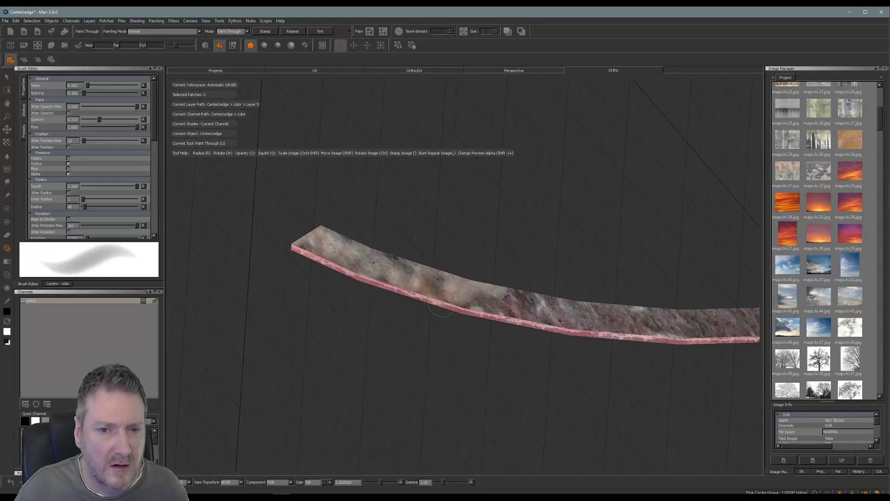
drag(442, 270, 484, 308)
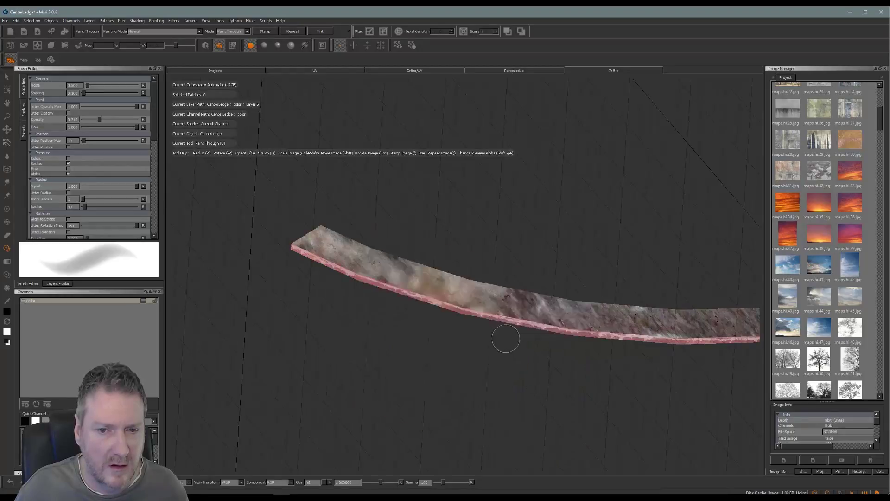
Step: Rotate the wall image closer to horizontal and paint its texture onto the adjoining middle section of the ledge
alt+middle_drag(505, 340, 354, 296)
alt+right_drag(401, 319, 405, 337)
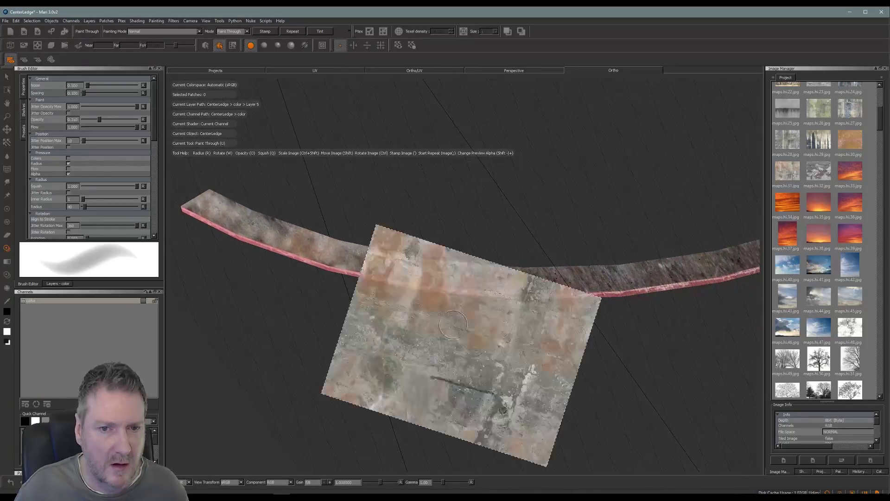
mouse_move(527, 333)
ctrl+mouse_down()
mouse_move(526, 318)
mouse_move(529, 325)
ctrl+mouse_up()
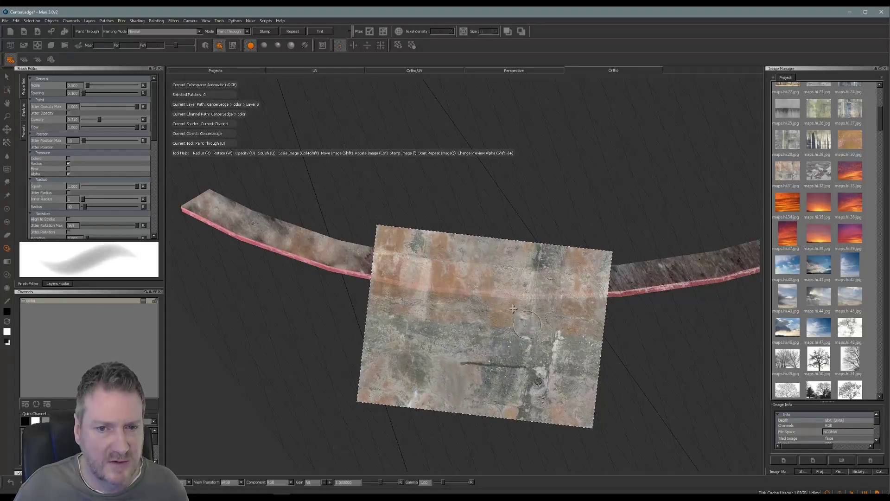
mouse_move(483, 274)
mouse_down()
mouse_move(479, 281)
mouse_move(412, 272)
mouse_move(495, 277)
mouse_move(484, 311)
mouse_up()
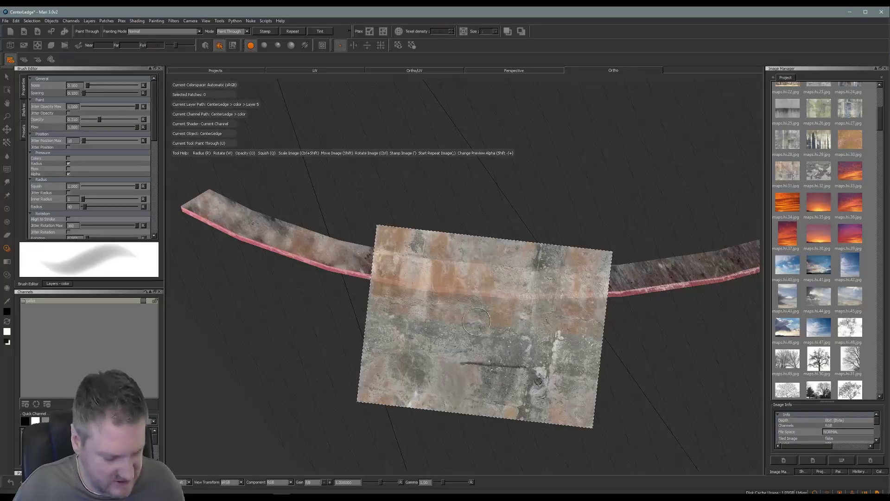
Step: Tilt the wall image to match the upward bend of the ledge, paint its grey texture there and bake the paint
middle_drag(479, 328, 523, 348)
ctrl+drag(557, 348, 560, 326)
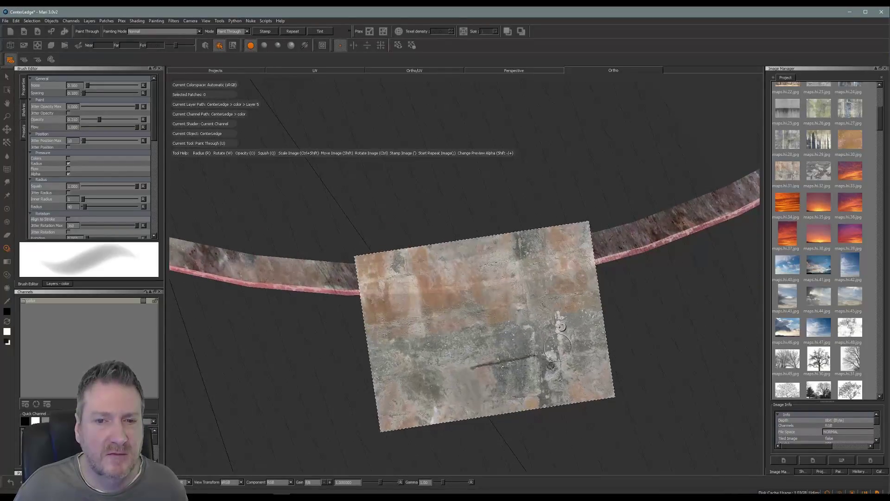
mouse_move(492, 274)
mouse_down()
mouse_move(549, 260)
mouse_move(454, 280)
mouse_move(436, 267)
mouse_up()
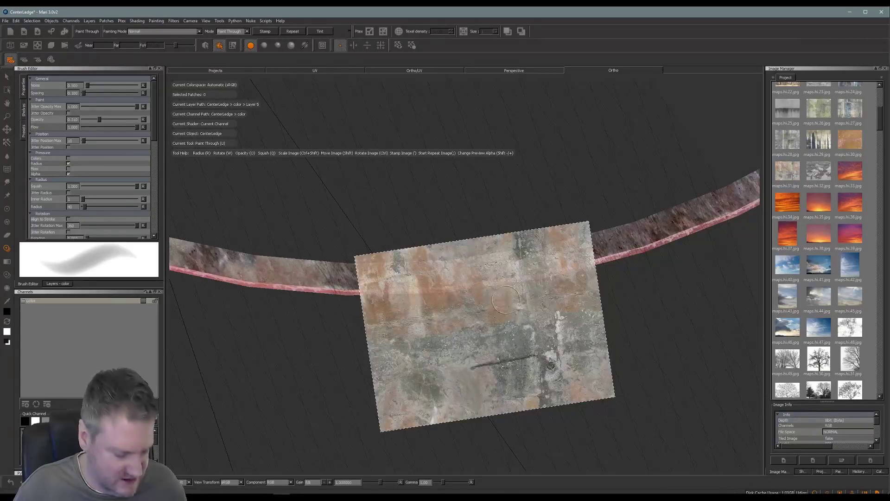
key(b)
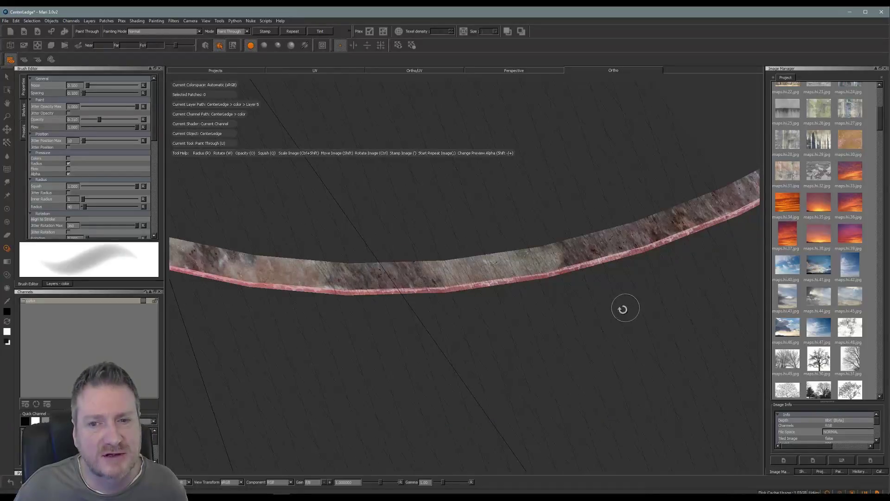
Step: Turn the wall image further to align with the steeper part of the ledge and bake the paint onto that section
mouse_move(622, 308)
alt+middle_down()
mouse_move(475, 360)
mouse_move(359, 387)
alt+middle_up()
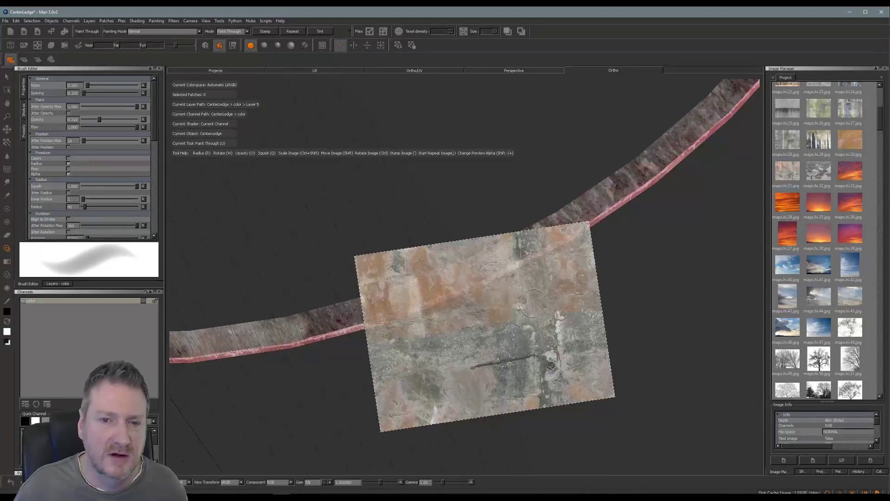
mouse_move(554, 310)
ctrl+mouse_down()
mouse_move(559, 283)
mouse_move(537, 244)
mouse_move(547, 232)
mouse_move(446, 282)
mouse_move(492, 265)
mouse_move(486, 289)
ctrl+mouse_up()
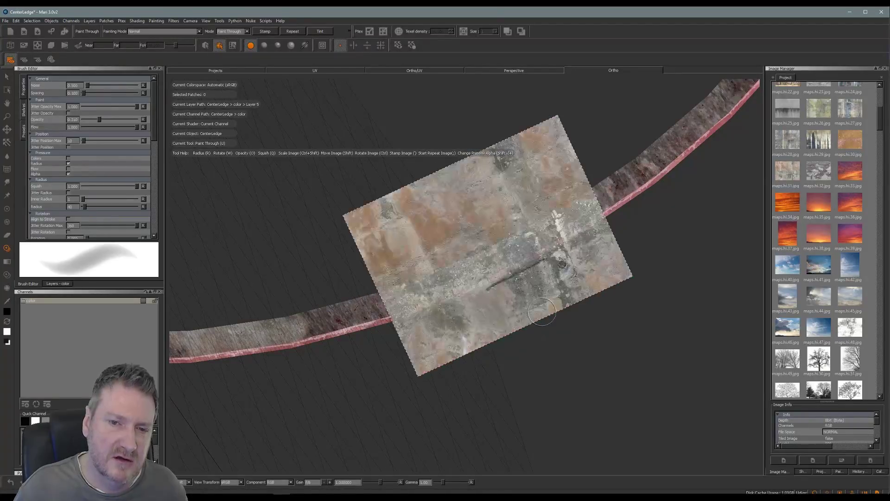
key(b)
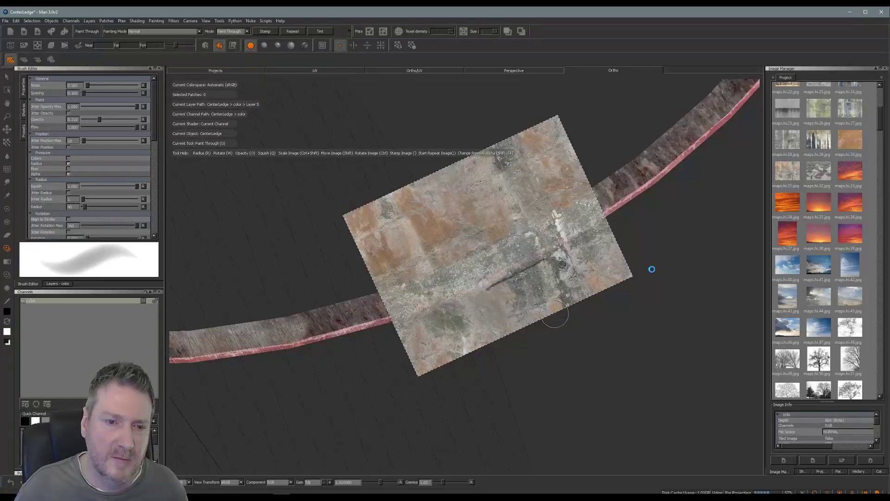
Step: Rotate and shift the wall image to follow the ledge's rising curve, paint its texture across that section and bake it
alt+middle_drag(646, 272, 453, 401)
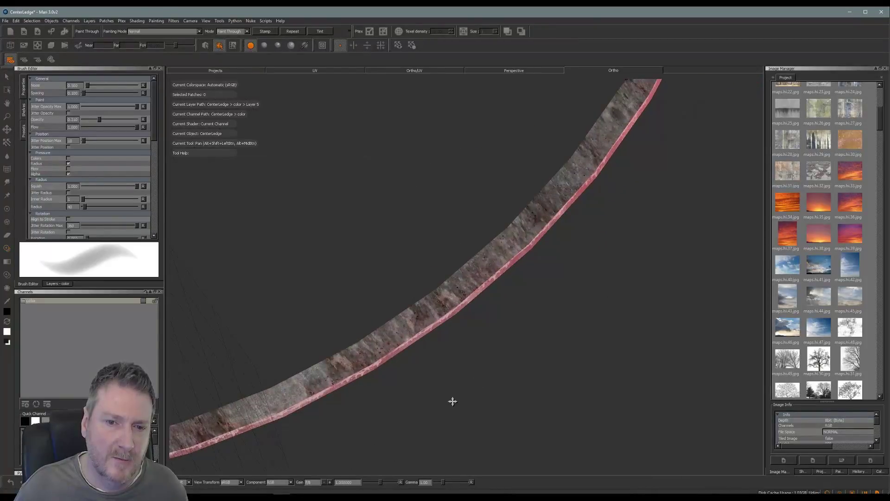
ctrl+drag(548, 255, 541, 240)
shift+drag(535, 272, 561, 258)
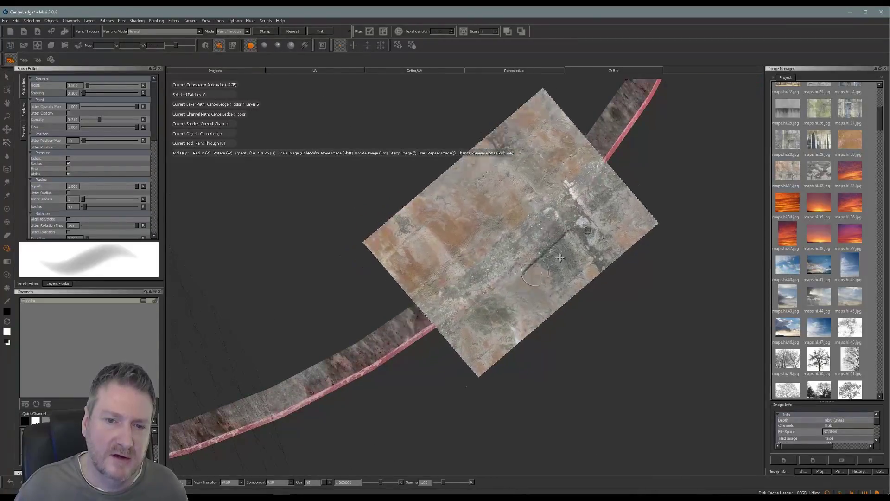
shift+middle_drag(561, 258, 571, 229)
drag(519, 250, 480, 275)
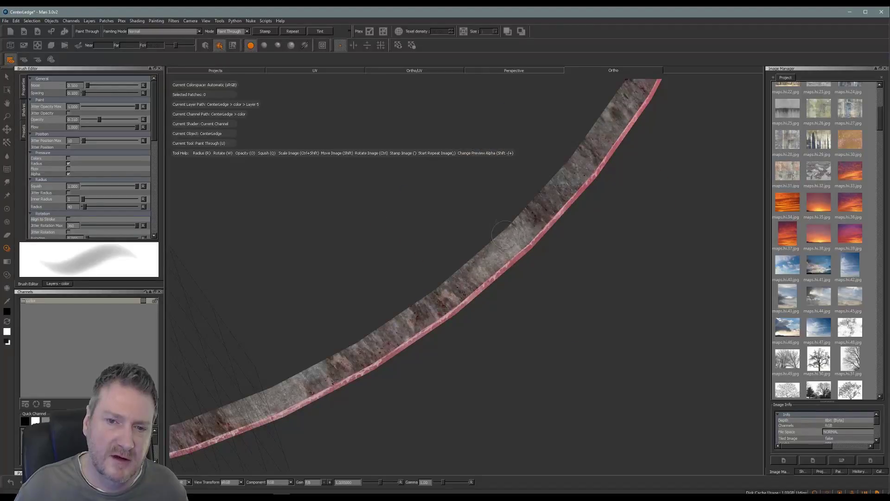
drag(596, 153, 551, 203)
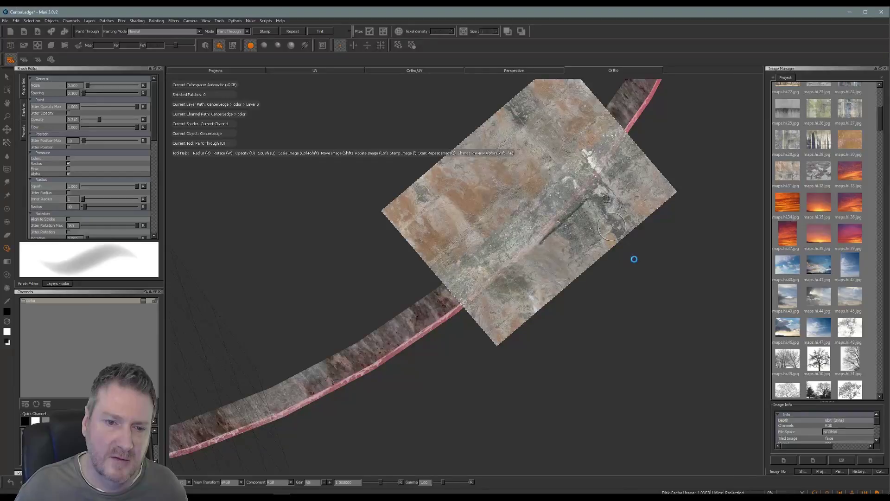
Step: Turn the wall image steeper along the ledge's next section, paint its orange and grey texture there and bake it
mouse_move(656, 231)
alt+middle_down()
mouse_move(527, 434)
mouse_move(490, 446)
alt+middle_up()
mouse_move(489, 446)
alt+mouse_down()
mouse_move(469, 410)
mouse_move(549, 360)
mouse_move(523, 387)
mouse_move(521, 373)
mouse_move(571, 294)
mouse_move(590, 314)
alt+mouse_up()
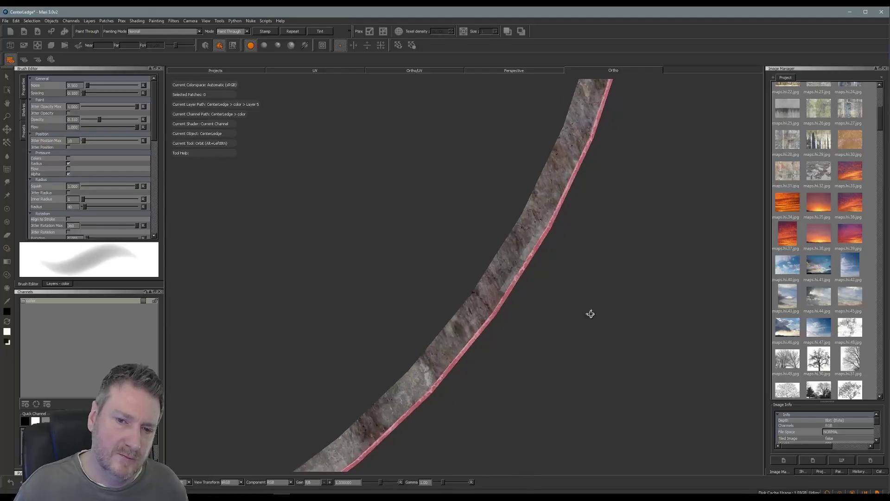
mouse_move(608, 184)
ctrl+mouse_down()
mouse_move(601, 169)
mouse_move(646, 210)
ctrl+mouse_up()
ctrl+drag(558, 205, 591, 245)
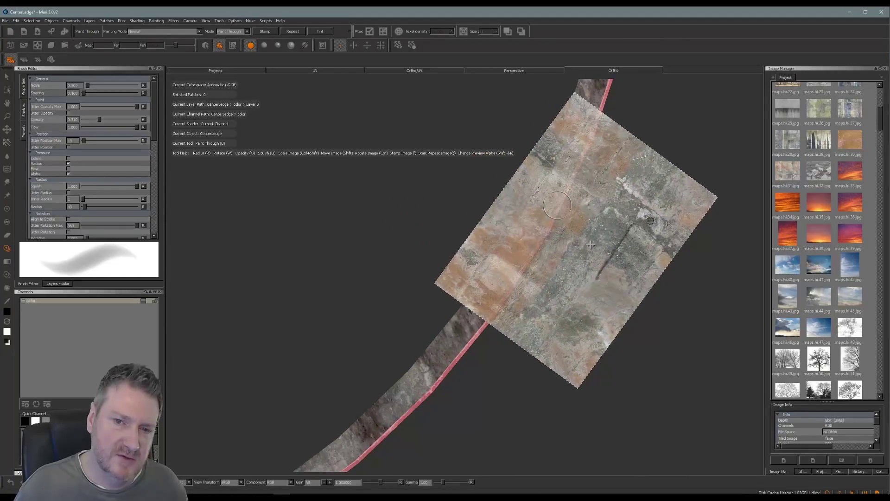
mouse_move(525, 237)
mouse_down()
mouse_move(532, 215)
mouse_move(501, 282)
mouse_up()
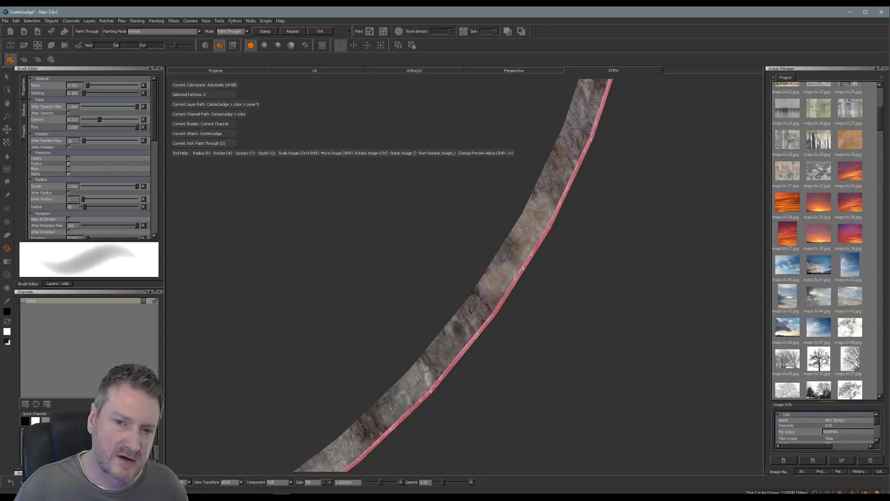
drag(516, 235, 522, 238)
key(b)
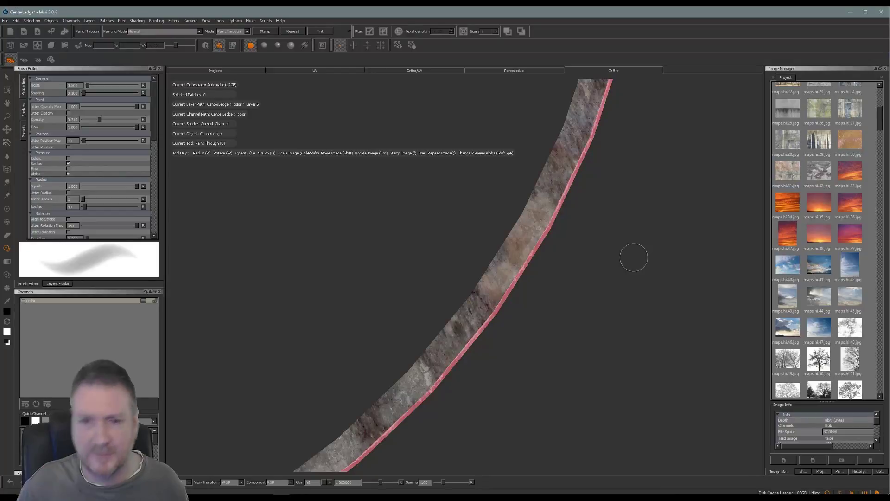
Step: Rotate the wall image close to upright, move it over the near-vertical part of the ledge and paint the texture there
mouse_move(671, 280)
alt+mouse_down()
mouse_move(591, 266)
mouse_move(477, 469)
alt+mouse_up()
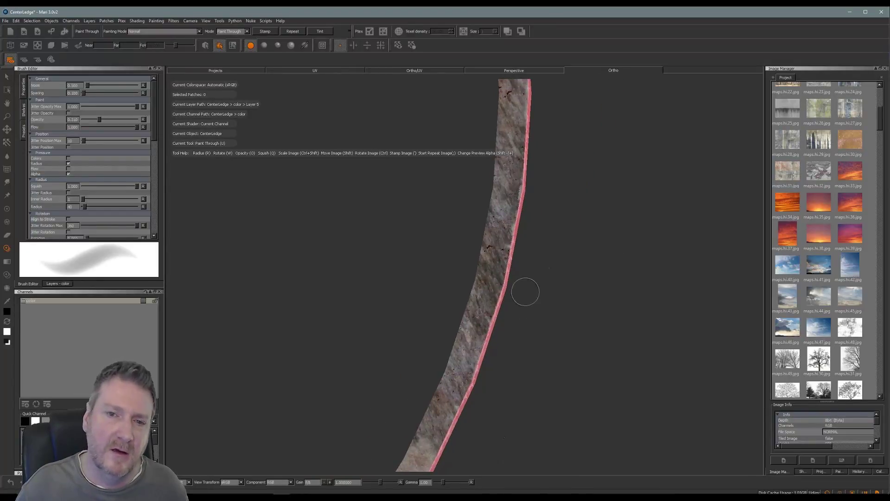
ctrl+drag(612, 236, 610, 180)
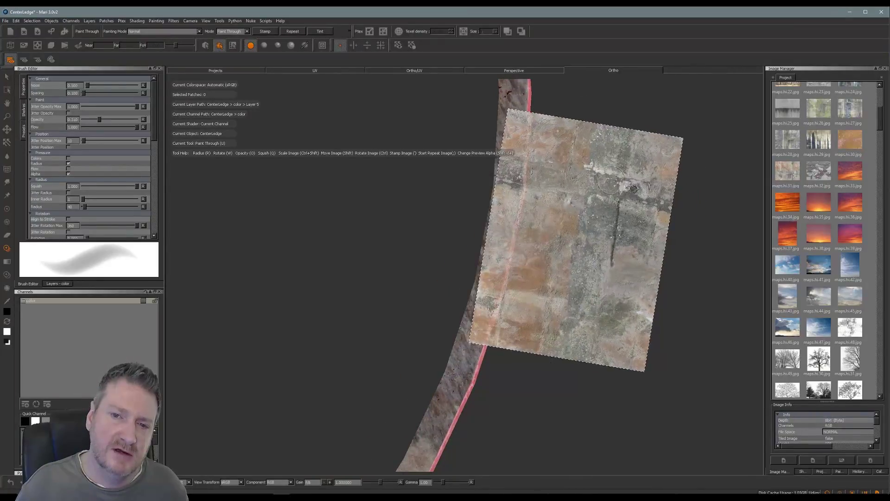
mouse_move(617, 236)
shift+mouse_down()
mouse_move(492, 234)
mouse_move(502, 201)
shift+mouse_up()
drag(513, 140, 508, 149)
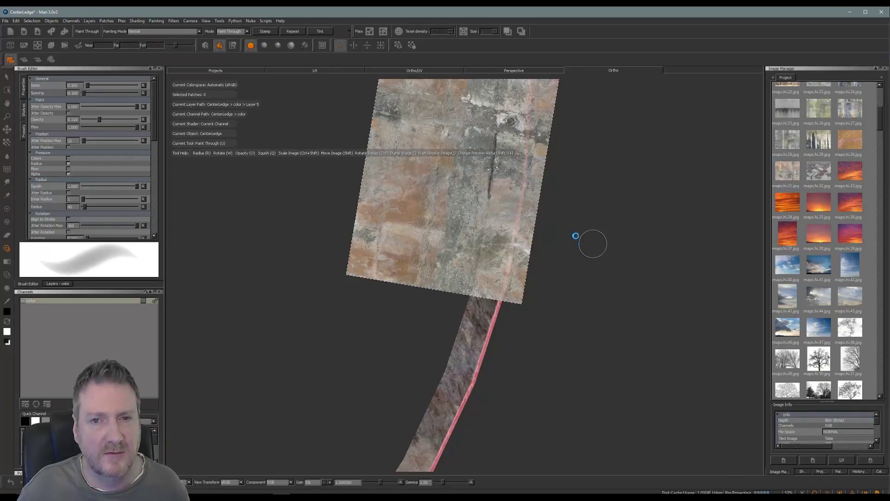
Step: Tilt the wall image to match the ledge where it bends back past vertical, and paint two patches of texture along it
mouse_move(575, 226)
alt+mouse_down()
mouse_move(575, 431)
mouse_move(568, 379)
alt+mouse_up()
alt+drag(425, 303, 395, 280)
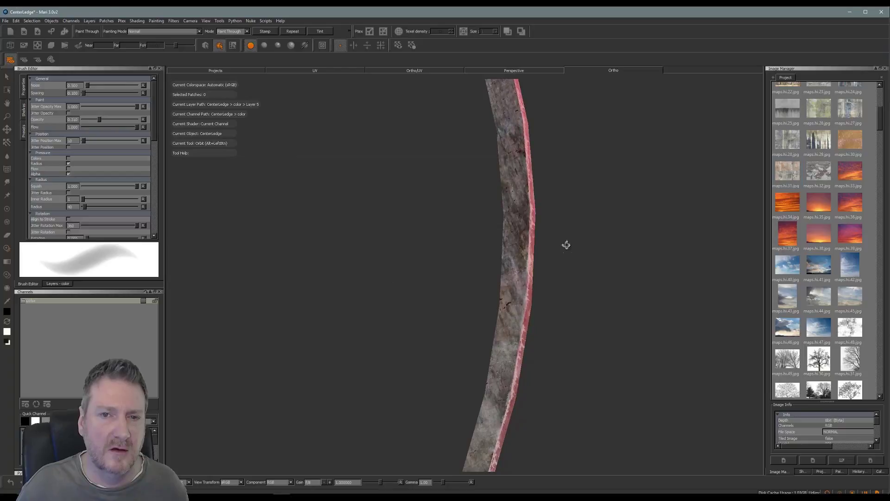
alt+middle_drag(570, 240, 587, 397)
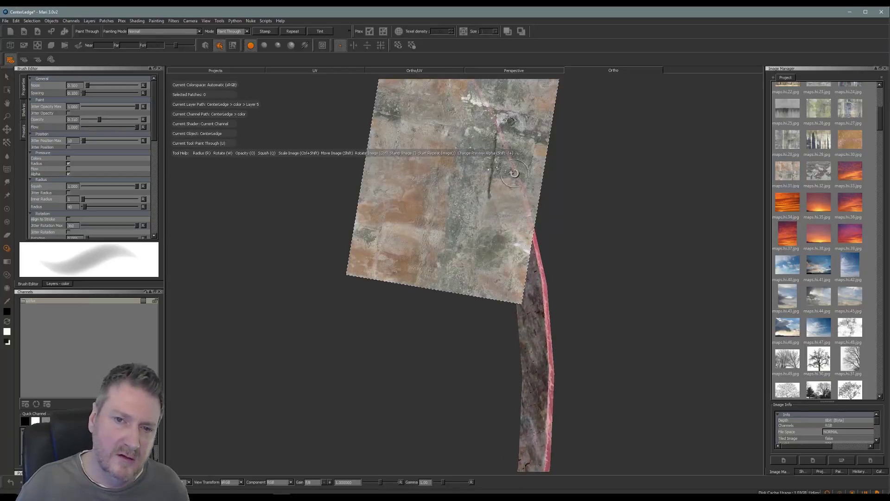
mouse_move(515, 173)
ctrl+mouse_down()
mouse_move(516, 143)
mouse_move(562, 211)
mouse_move(505, 178)
ctrl+mouse_up()
drag(506, 235, 518, 281)
mouse_move(512, 181)
mouse_down()
mouse_move(477, 135)
mouse_move(469, 114)
mouse_move(482, 109)
mouse_up()
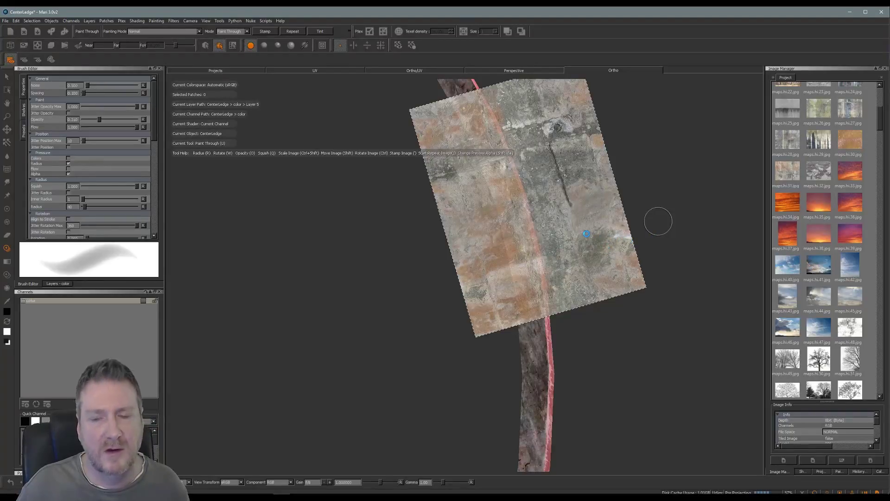
Step: Turn to the ledge's unblended dark section, rotate and shift the wall image onto it, paint its texture and bake it
mouse_move(583, 231)
alt+middle_down()
mouse_move(646, 342)
mouse_move(672, 421)
alt+middle_up()
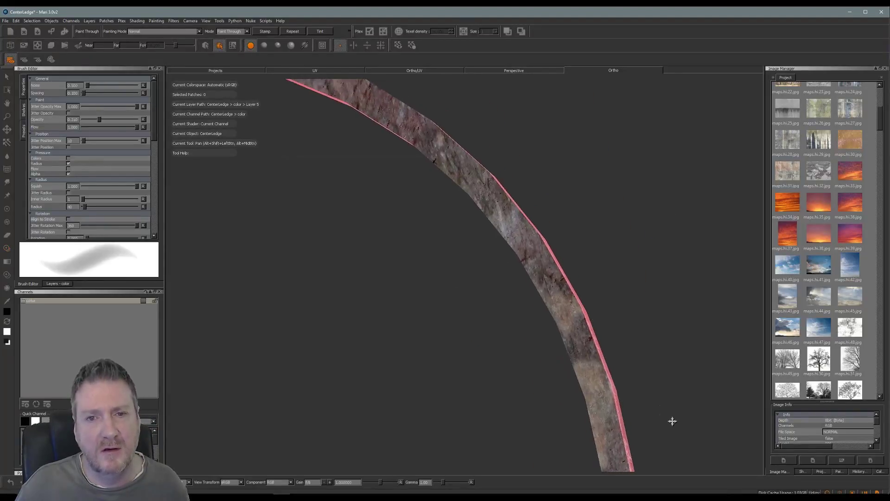
alt+drag(672, 421, 358, 291)
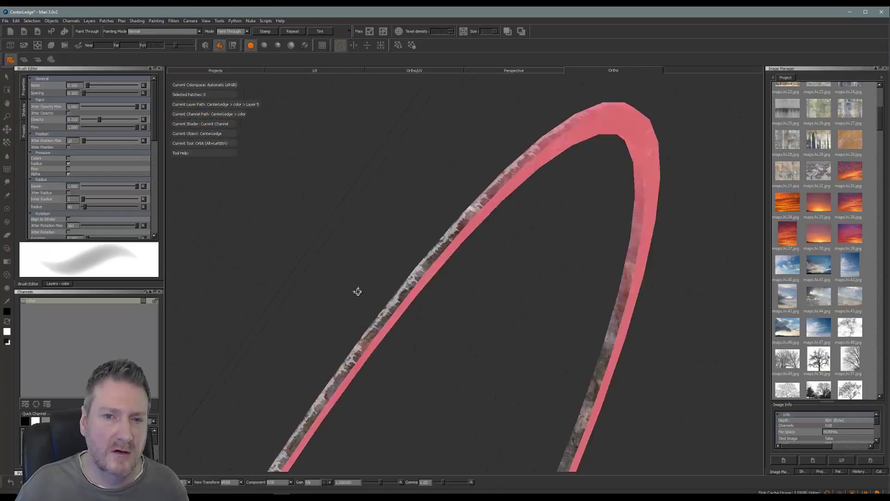
alt+drag(540, 272, 488, 349)
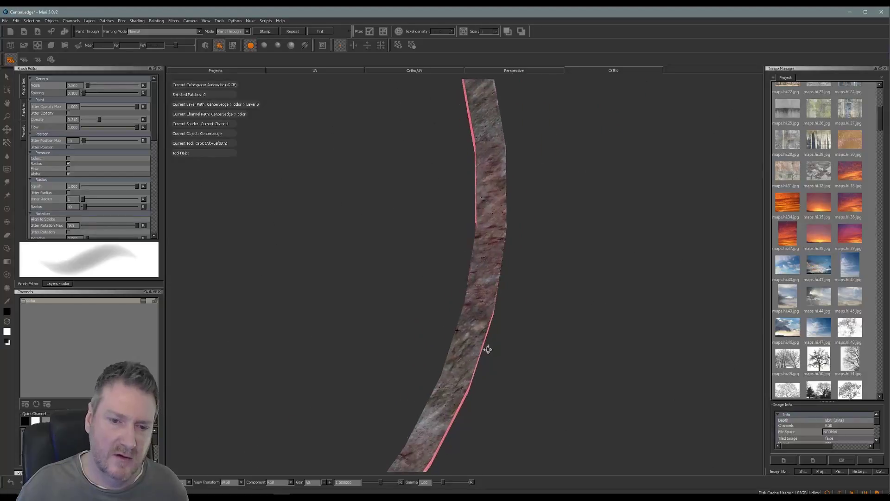
mouse_move(488, 349)
alt+middle_down()
mouse_move(499, 385)
mouse_move(604, 230)
mouse_move(524, 334)
alt+middle_up()
key(u)
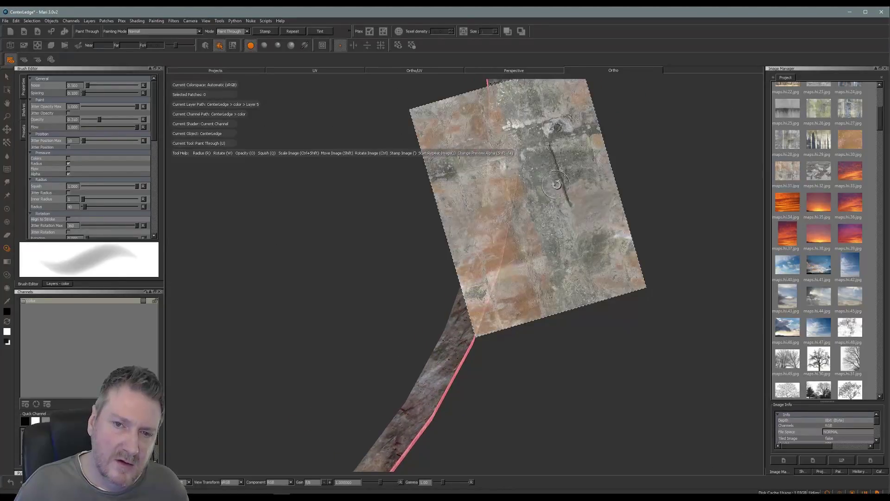
mouse_move(556, 185)
ctrl+mouse_down()
mouse_move(582, 200)
mouse_move(575, 201)
ctrl+mouse_up()
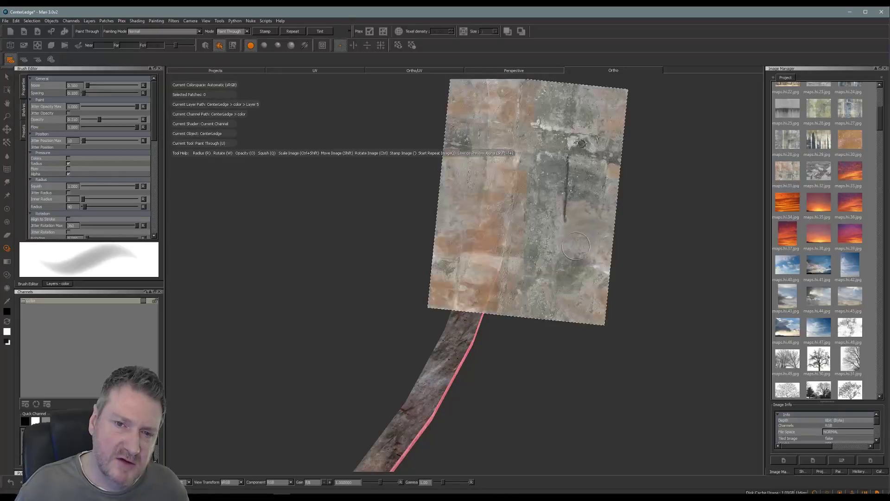
mouse_move(576, 239)
shift+mouse_down()
mouse_move(522, 261)
mouse_move(479, 224)
mouse_move(466, 264)
mouse_move(492, 261)
mouse_move(504, 230)
shift+mouse_up()
drag(451, 280, 547, 259)
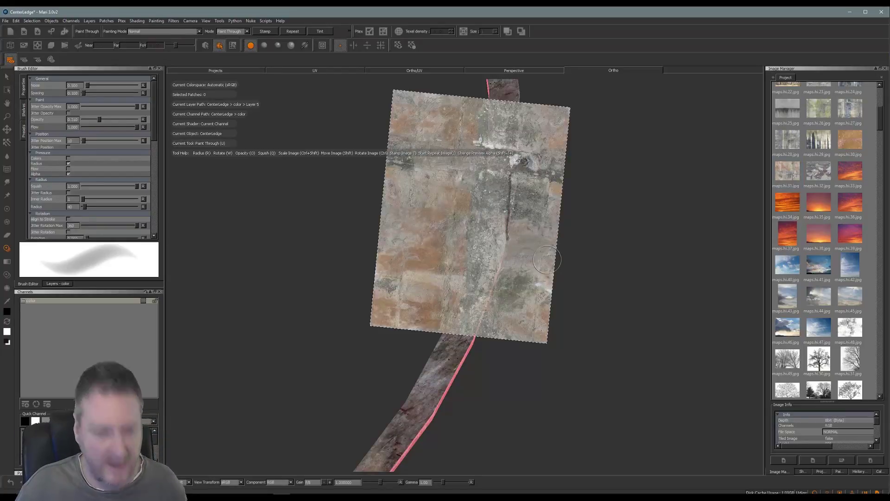
key(b)
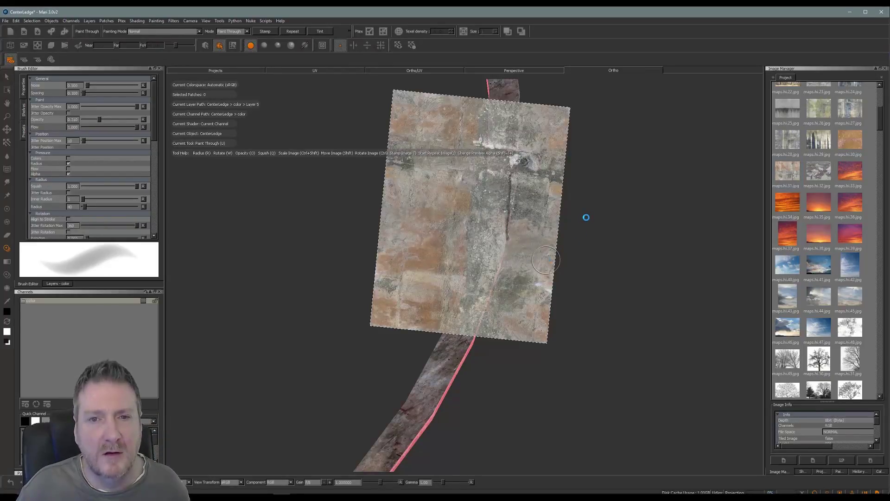
Step: Tilt the wall image to follow the ledge's backward lean on the adjoining section, paint grey texture there and bake it
alt+middle_drag(591, 215, 584, 457)
ctrl+drag(530, 202, 521, 169)
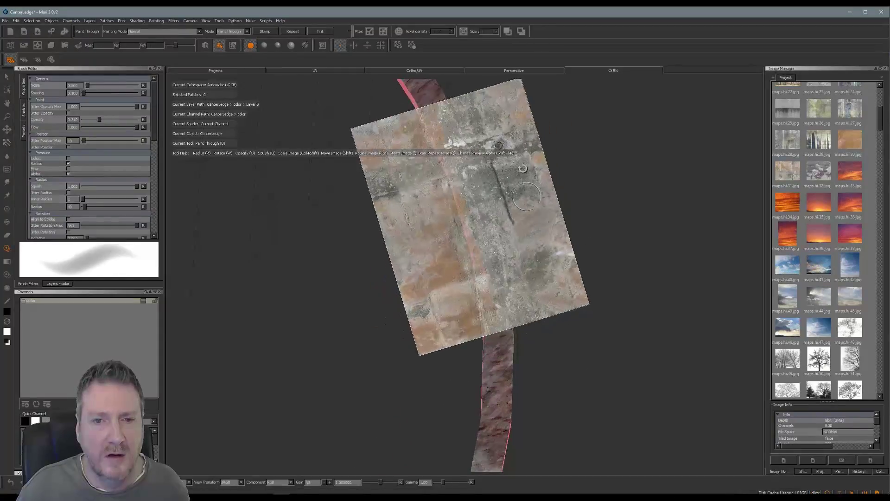
mouse_move(470, 179)
mouse_down()
mouse_move(473, 218)
mouse_move(490, 253)
mouse_up()
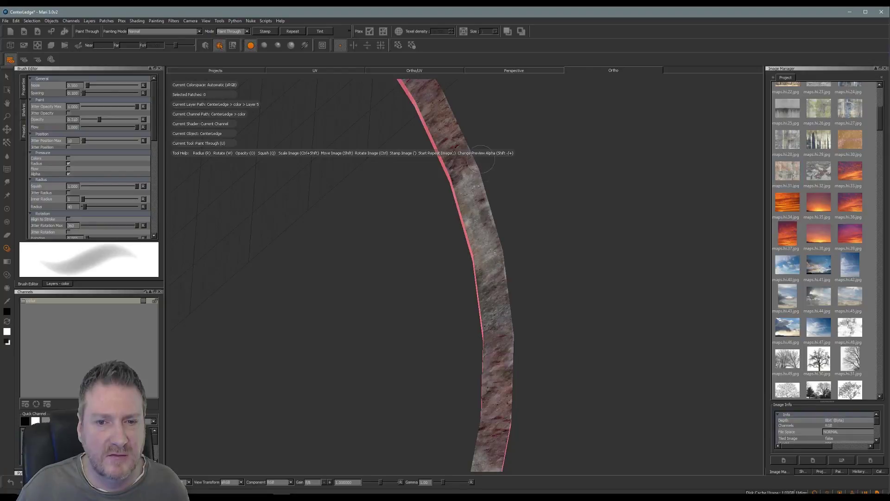
drag(481, 159, 487, 163)
key(b)
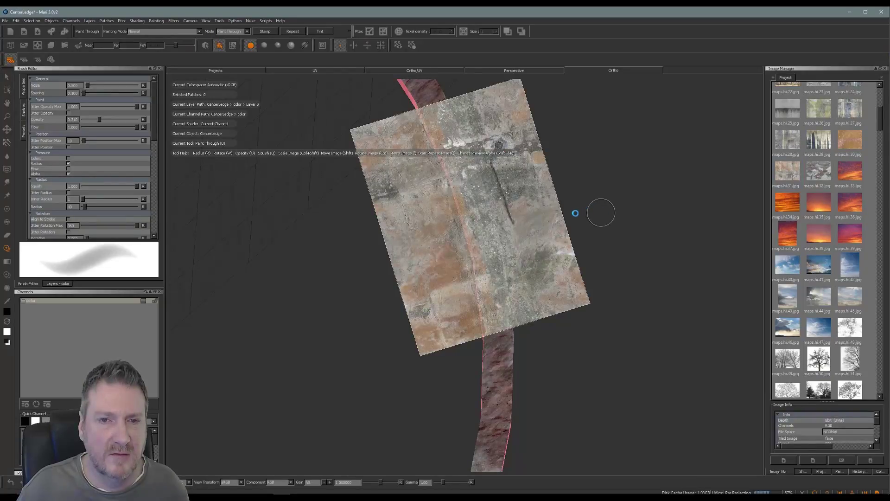
Step: Rotate the wall image further to suit the diagonal part of the ledge and paint its brownish texture onto that part
mouse_move(574, 229)
alt+mouse_down()
mouse_move(655, 423)
mouse_move(619, 373)
alt+mouse_up()
ctrl+drag(555, 289, 518, 251)
mouse_move(448, 211)
mouse_down()
mouse_move(441, 200)
mouse_move(473, 250)
mouse_move(491, 241)
mouse_up()
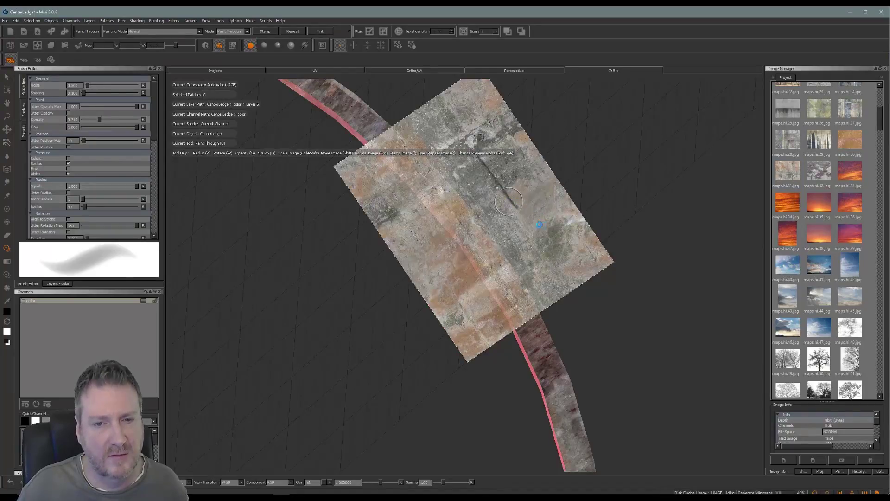
Step: Align the wall image with the flattening curve further along the ledge, paint grey texture across it and bake the paint
mouse_move(536, 233)
alt+middle_down()
mouse_move(628, 360)
mouse_move(708, 397)
alt+middle_up()
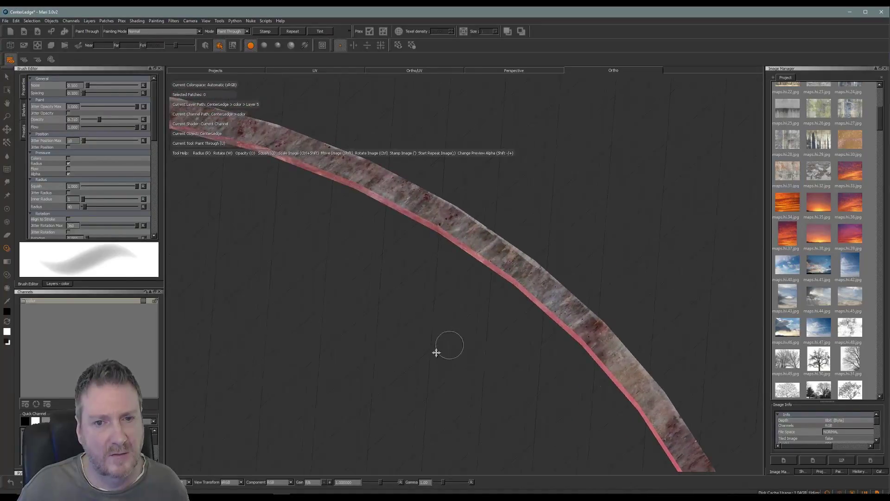
mouse_move(449, 344)
alt+middle_down()
mouse_move(435, 353)
mouse_move(522, 335)
alt+middle_up()
mouse_move(517, 310)
alt+mouse_down()
mouse_move(519, 302)
mouse_move(525, 314)
mouse_move(509, 328)
alt+mouse_up()
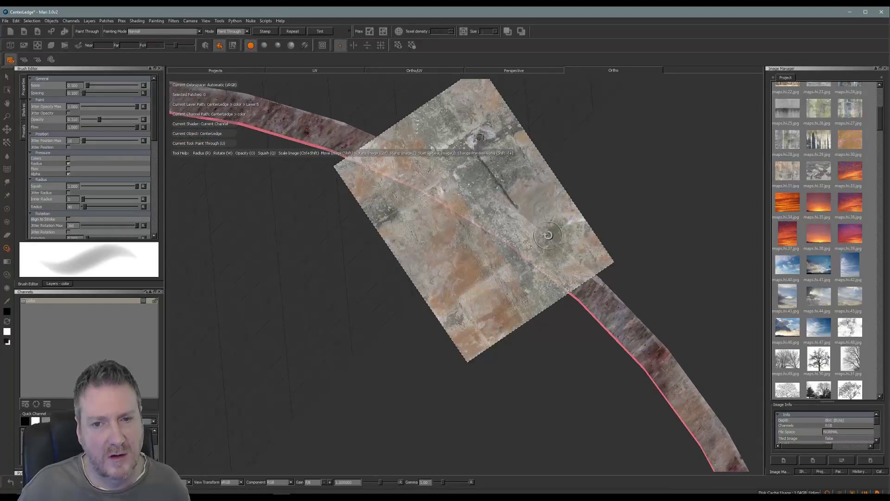
ctrl+drag(548, 235, 552, 210)
mouse_move(516, 232)
mouse_down()
mouse_move(501, 214)
mouse_move(499, 221)
mouse_up()
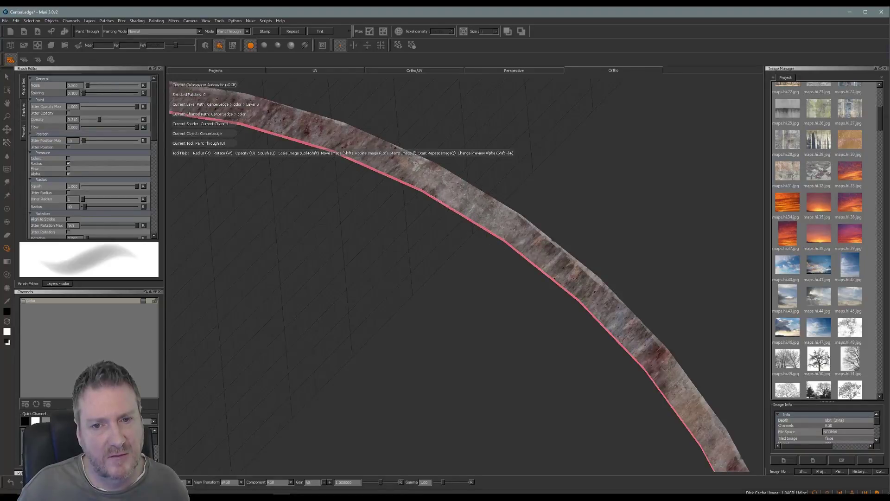
drag(468, 181, 467, 183)
key(b)
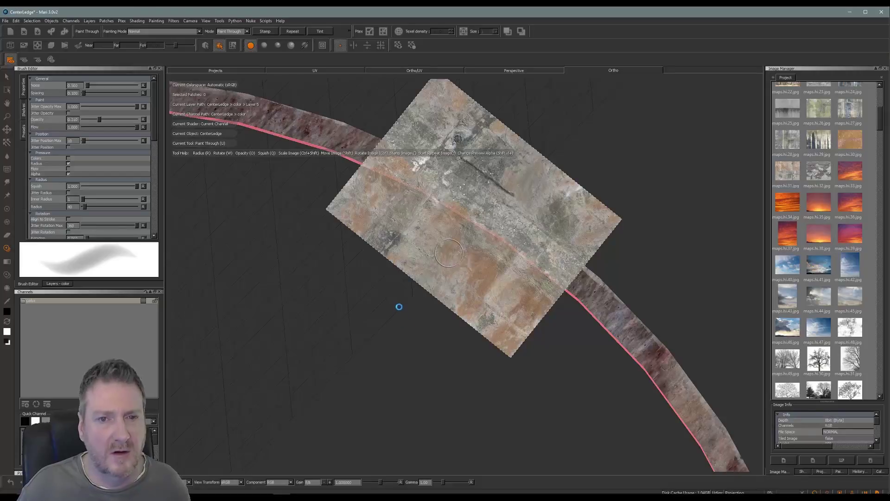
Step: Rotate the wall image to horizontal over the crest of the ledge's arc and paint light grey patches along the top face
middle_drag(402, 300, 698, 373)
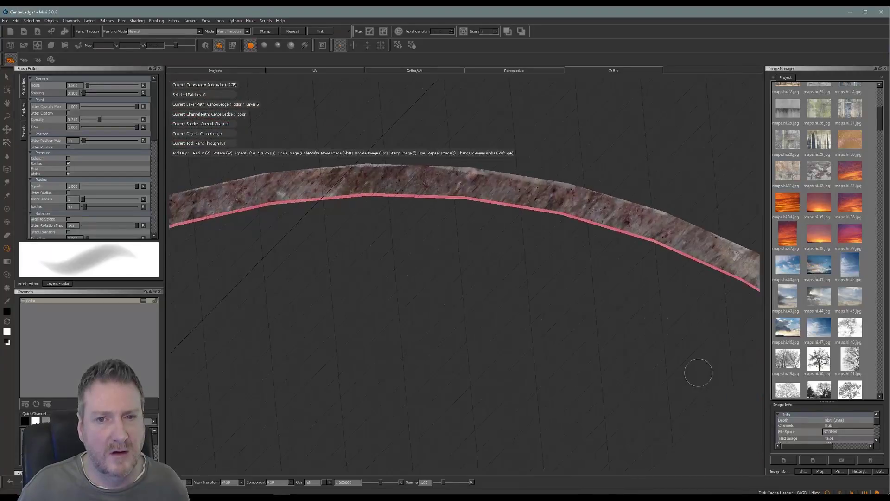
ctrl+drag(589, 249, 588, 148)
mouse_move(416, 168)
mouse_down()
mouse_move(376, 181)
mouse_move(379, 170)
mouse_move(412, 171)
mouse_up()
mouse_move(535, 191)
mouse_down()
mouse_move(504, 189)
mouse_move(512, 204)
mouse_up()
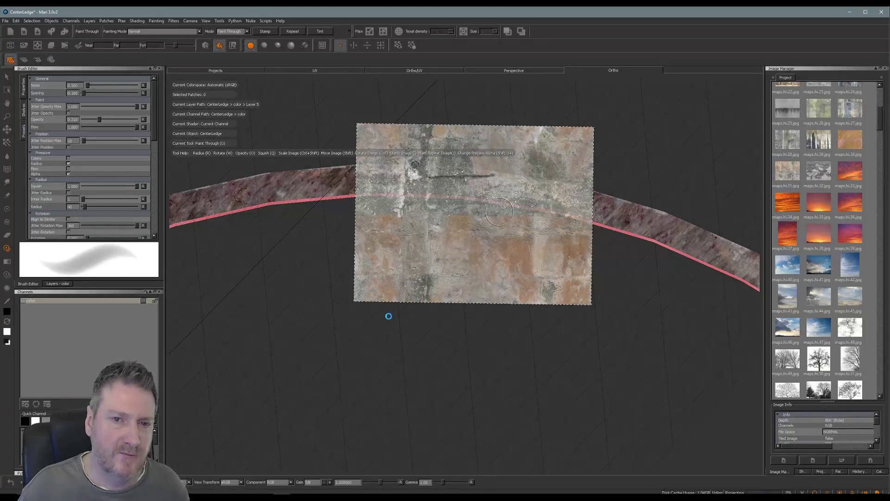
Step: Shift the wall image over the ledge's far end, tilt it to the slope, paint its texture there and bake it
alt+middle_drag(425, 308, 564, 304)
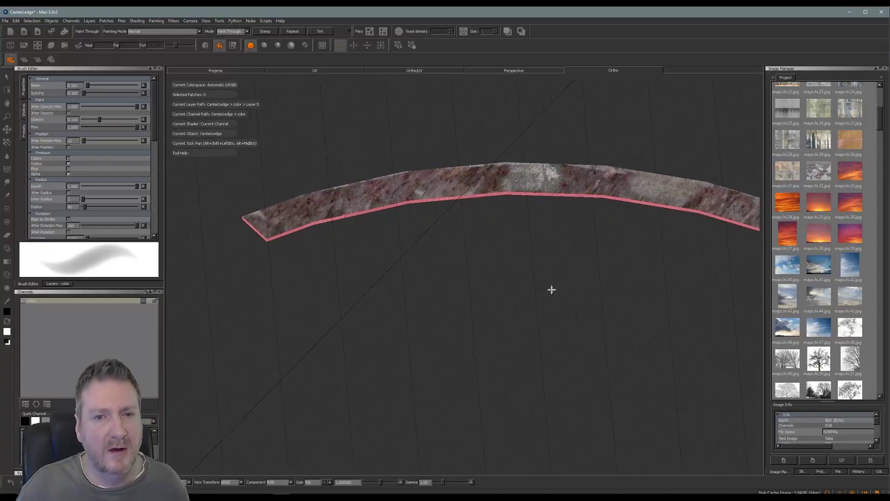
mouse_move(510, 272)
shift+mouse_down()
mouse_move(450, 249)
mouse_move(397, 211)
mouse_move(416, 187)
mouse_move(408, 180)
mouse_move(369, 183)
mouse_move(353, 197)
mouse_move(310, 204)
mouse_move(385, 201)
mouse_move(265, 216)
mouse_move(301, 221)
shift+mouse_up()
key(b)
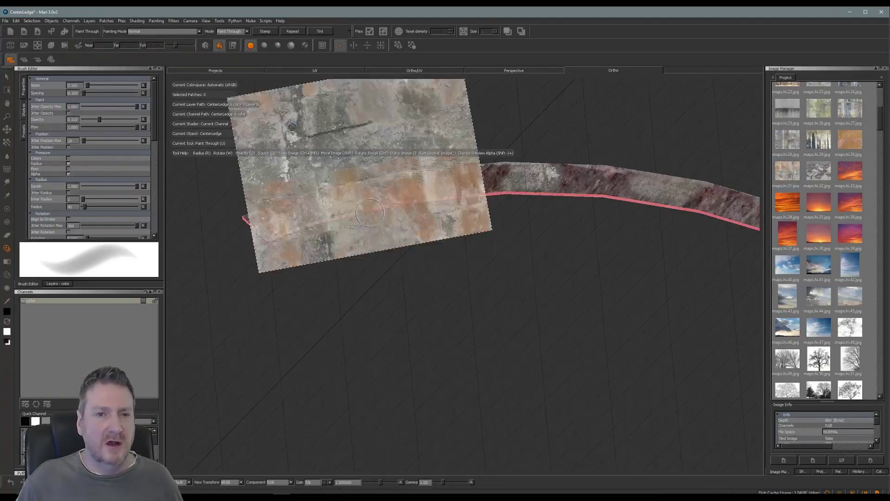
Step: Move the wall image clear of the ledge and display the color channel's layers
mouse_move(379, 204)
shift+mouse_down()
mouse_move(471, 345)
mouse_move(463, 390)
shift+mouse_up()
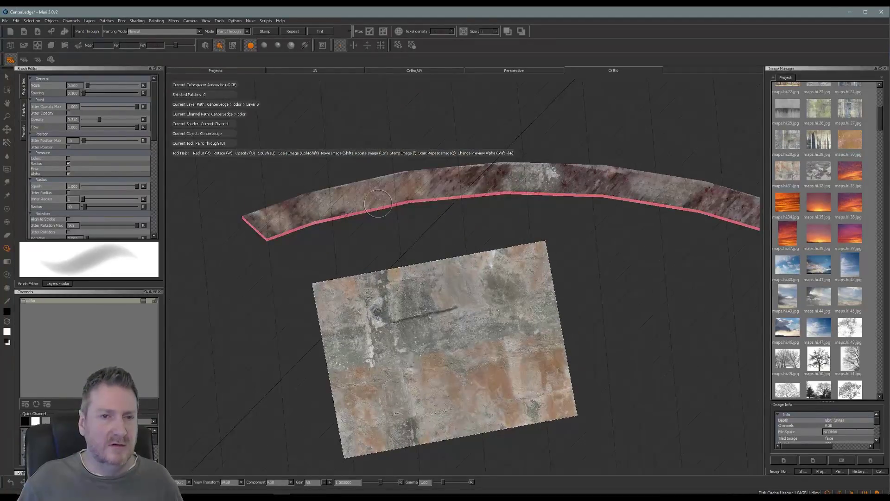
click(58, 283)
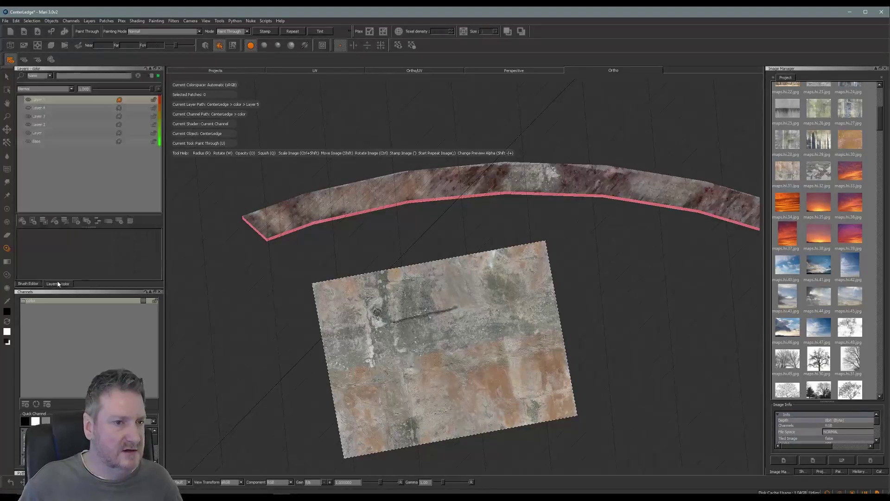
Step: Try the Add and Multiply blend modes on Layer 5 of the color channel
click(72, 89)
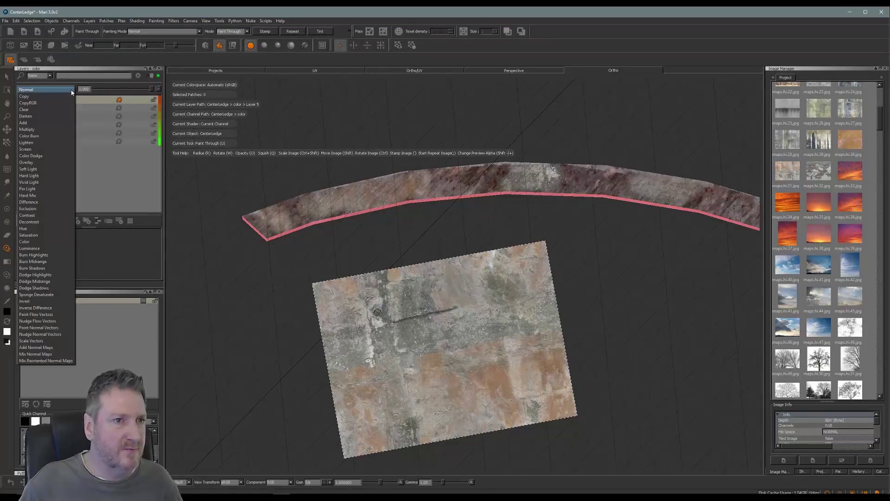
click(36, 116)
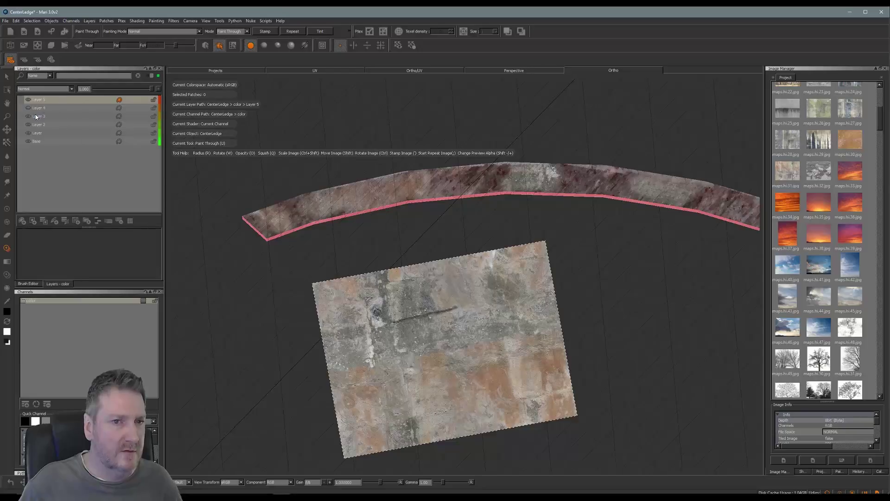
click(72, 89)
click(52, 97)
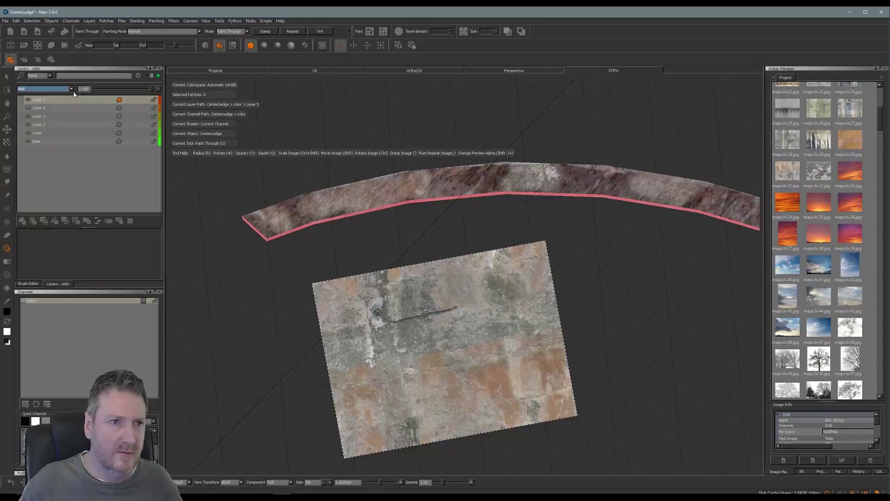
click(72, 89)
click(59, 99)
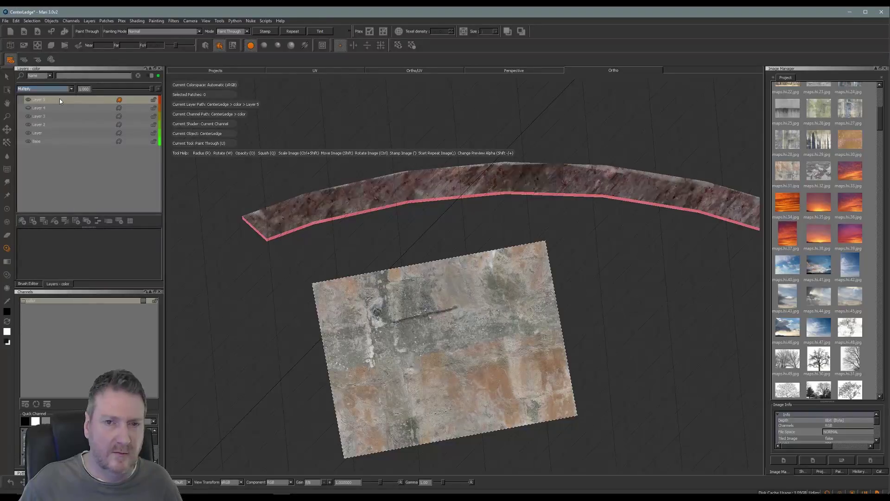
Step: Set Layer 5's blend mode to Lighten and reduce the layer's opacity
click(71, 90)
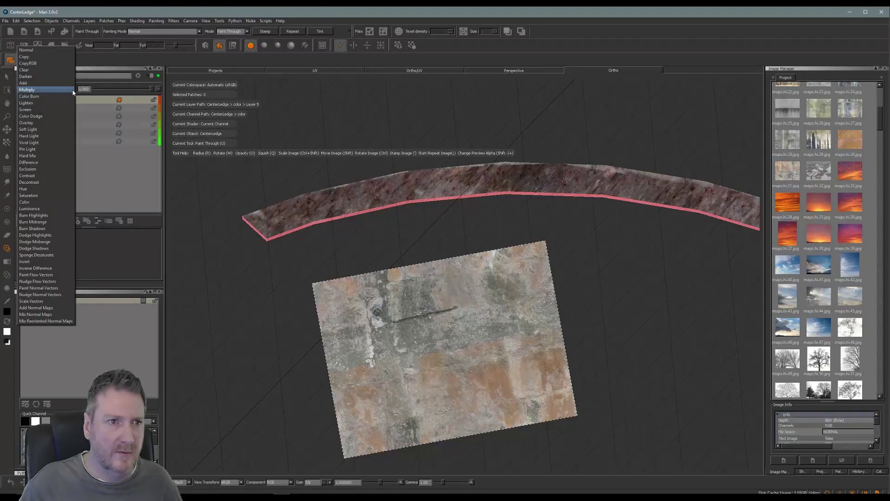
click(52, 102)
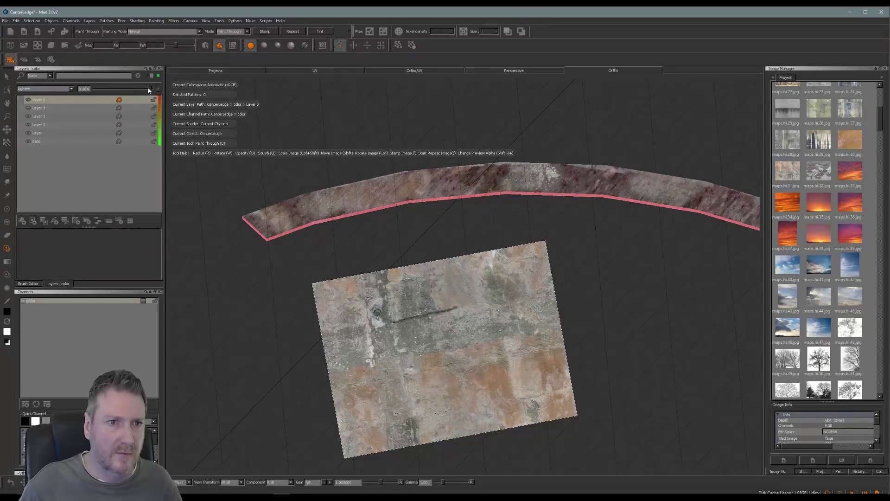
drag(142, 93, 107, 95)
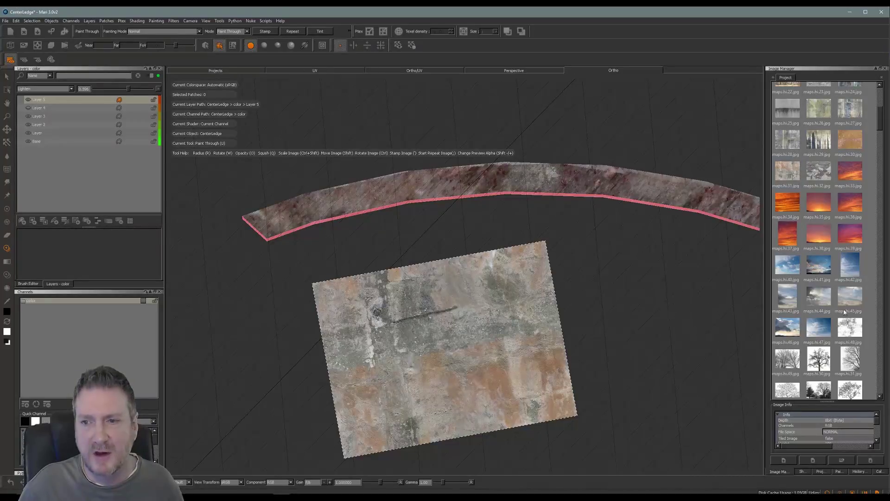
Step: Load the black-and-white grunge image maps.hi.169.jpg for painting through and add a new paint layer at the top of the stack
drag(881, 122, 871, 228)
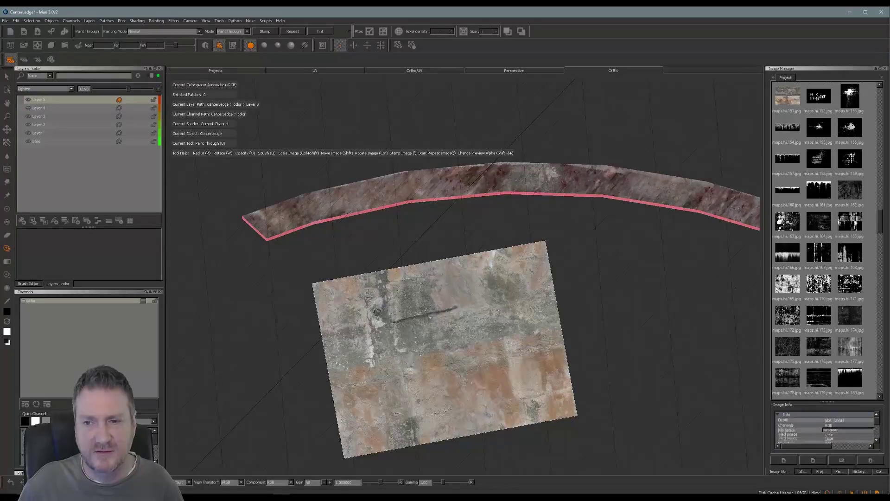
drag(790, 283, 634, 289)
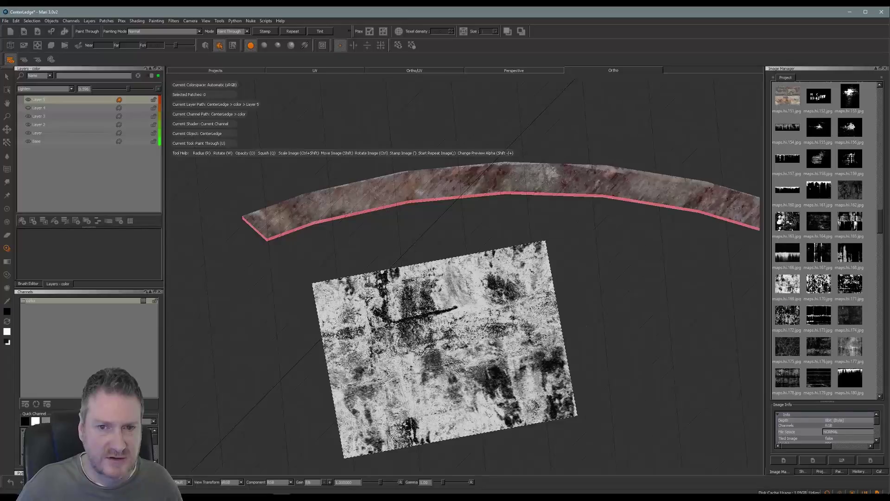
alt+right_drag(621, 314, 552, 322)
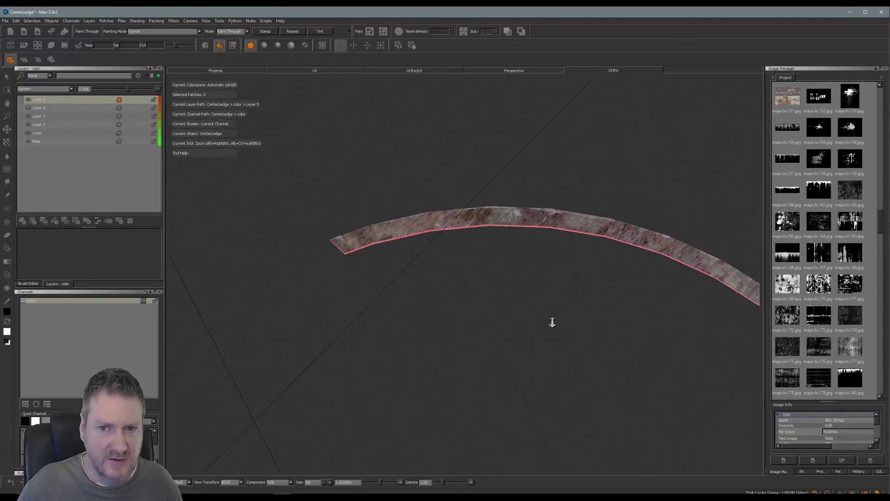
ctrl+drag(464, 312, 472, 315)
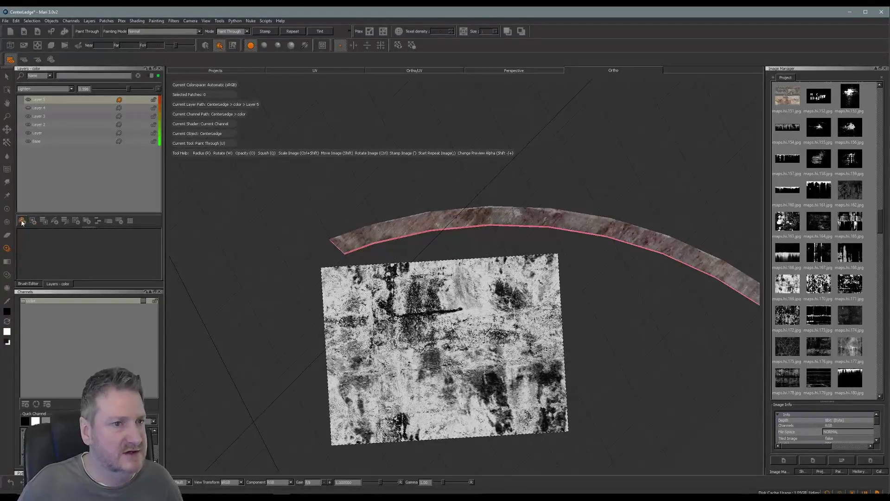
key(ctrl+shift+n)
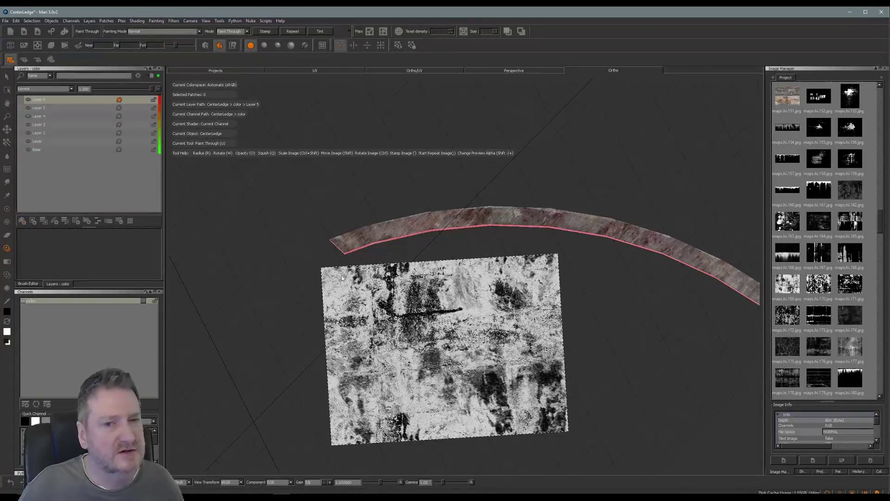
Step: Place the grunge image over the ledge's near end, tilt it to the slope and paint its texture on the top face
shift+drag(468, 277, 466, 170)
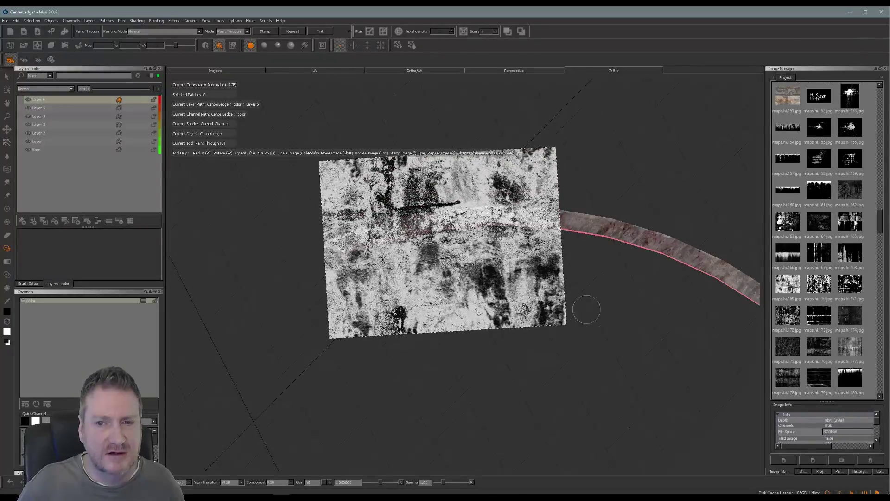
key(Escape)
alt+drag(478, 291, 477, 265)
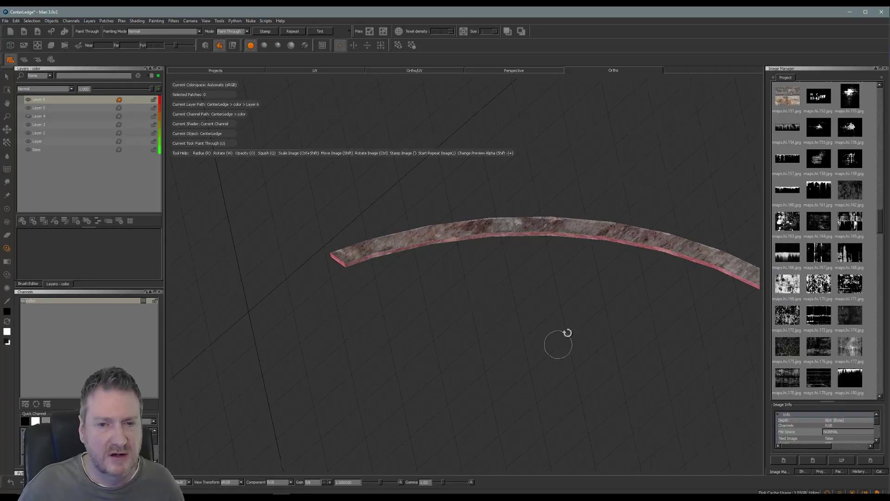
alt+drag(564, 334, 559, 310)
alt+middle_drag(533, 269, 281, 202)
alt+middle_drag(464, 247, 465, 247)
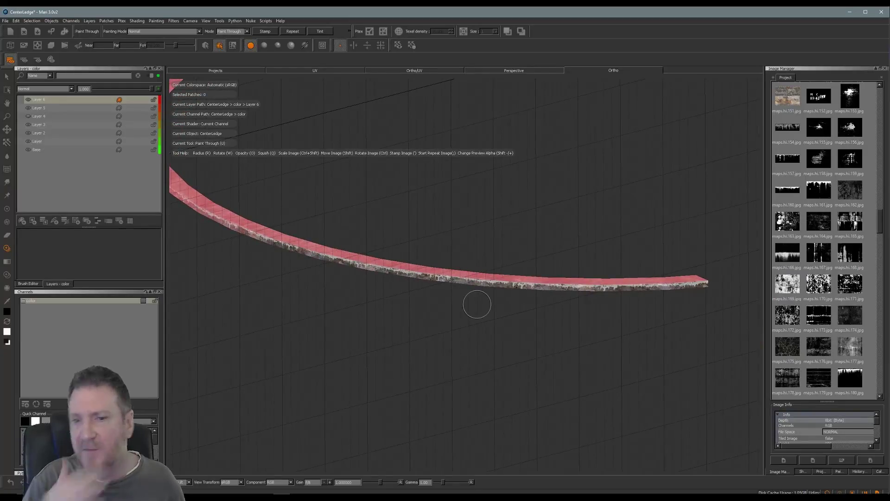
mouse_move(463, 369)
alt+mouse_down()
mouse_move(284, 359)
mouse_move(527, 329)
mouse_move(495, 375)
mouse_move(453, 318)
mouse_move(515, 274)
mouse_move(415, 324)
mouse_move(533, 294)
mouse_move(386, 325)
mouse_move(473, 324)
mouse_move(483, 311)
alt+mouse_up()
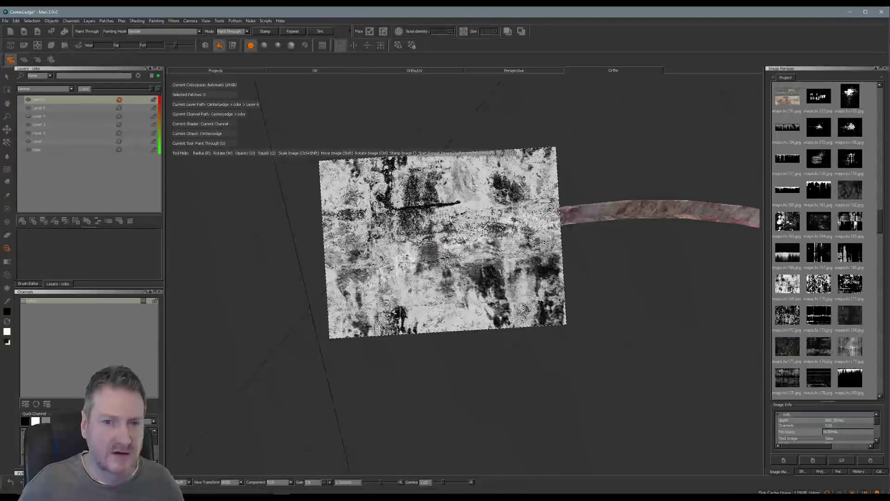
mouse_move(520, 241)
ctrl+mouse_down()
mouse_move(517, 224)
mouse_move(625, 207)
ctrl+mouse_up()
mouse_move(572, 243)
shift+mouse_down()
mouse_move(463, 266)
mouse_move(401, 267)
mouse_move(484, 233)
mouse_move(546, 222)
shift+mouse_up()
Step: Shift the grunge image further along the ledge, turn it to the curve, paint that stretch and bake the paint
shift+drag(456, 291, 634, 272)
mouse_move(659, 236)
ctrl+mouse_down()
mouse_move(667, 244)
mouse_move(652, 233)
mouse_move(668, 360)
mouse_move(684, 251)
ctrl+mouse_up()
mouse_move(585, 217)
mouse_down()
mouse_move(692, 212)
mouse_move(717, 222)
mouse_up()
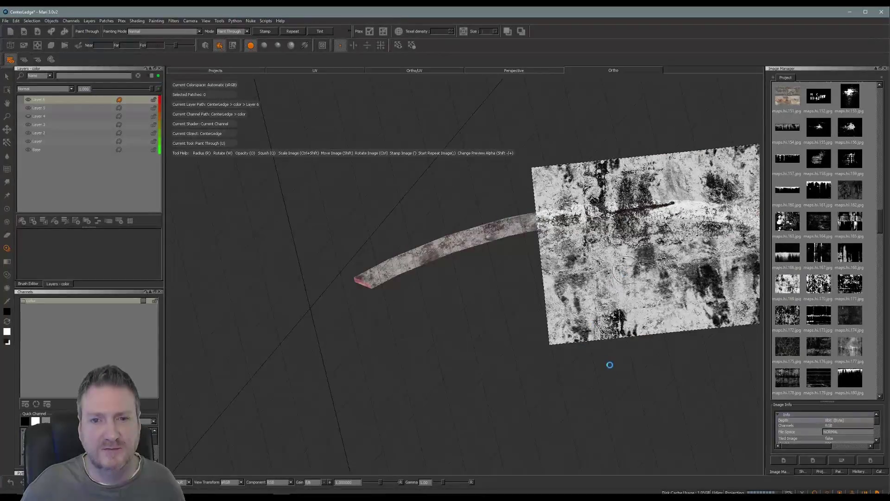
Step: Align the grunge image with the crest of the ledge's arc and paint its texture across the top face there
alt+middle_drag(618, 344, 341, 321)
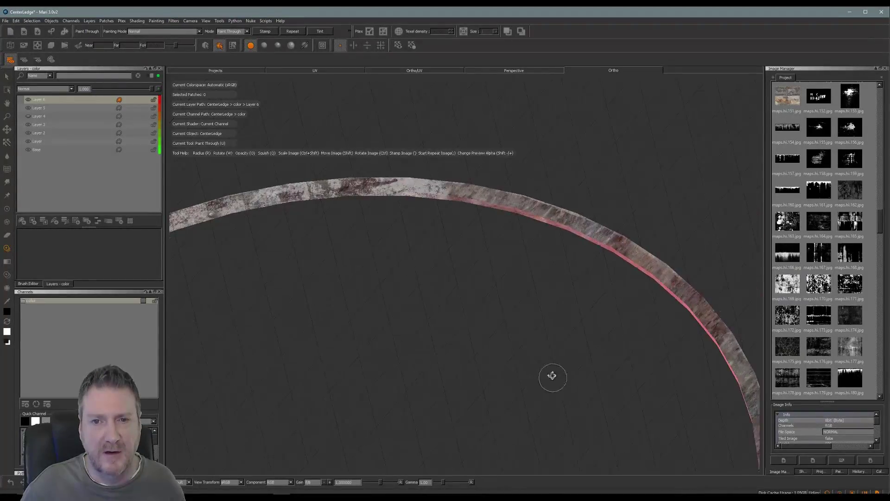
alt+drag(552, 376, 447, 354)
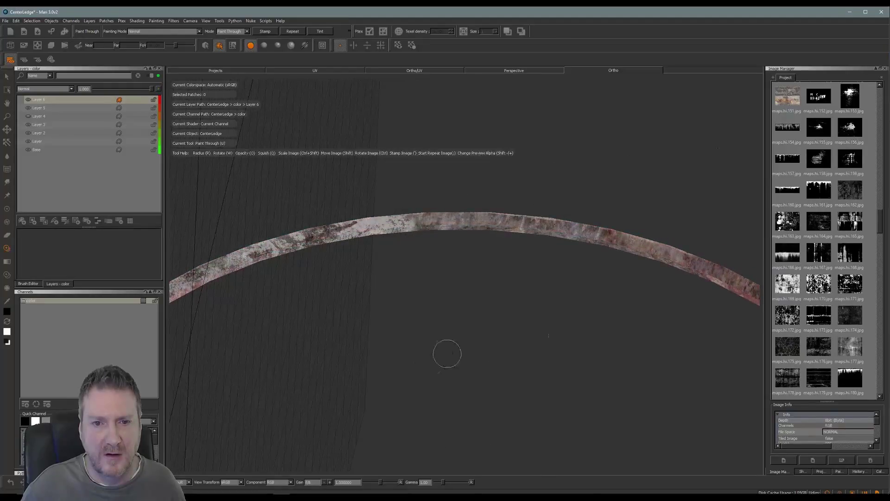
mouse_move(667, 255)
ctrl+mouse_down()
mouse_move(674, 223)
mouse_move(515, 242)
ctrl+mouse_up()
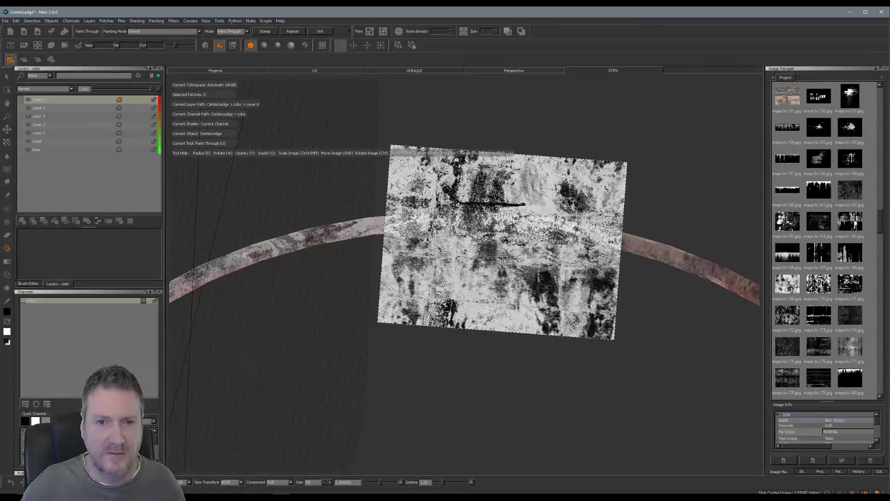
key(apostrophe)
drag(592, 230, 507, 236)
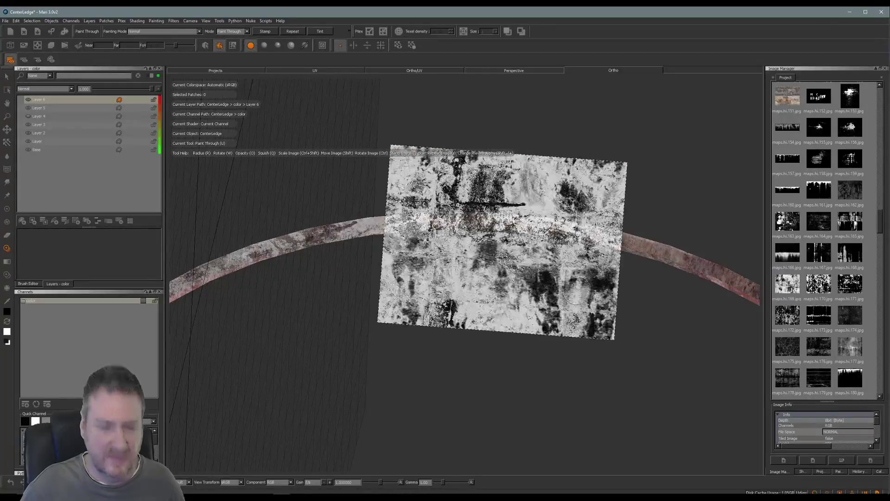
Step: Move the grunge image past the crest, tilt it to the descending slope, paint its texture there and bake it
shift+drag(374, 204, 519, 254)
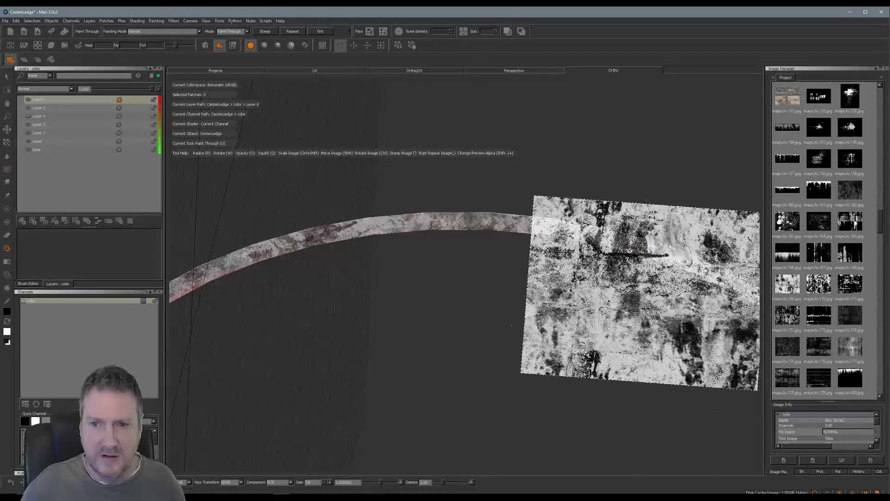
mouse_move(678, 254)
ctrl+mouse_down()
mouse_move(687, 264)
mouse_move(630, 244)
mouse_move(750, 300)
ctrl+mouse_up()
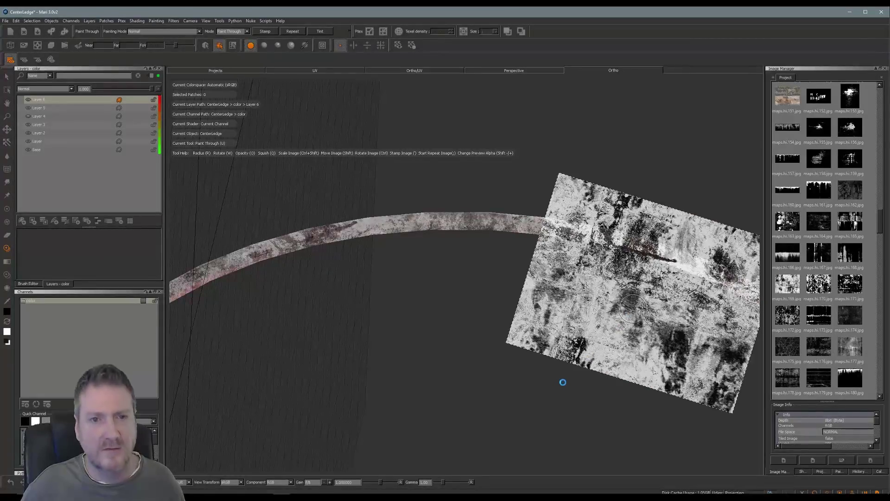
Step: Face the ledge's top surface again, move the grunge image onto its descending curve and paint the texture along it
mouse_move(576, 354)
alt+mouse_down()
mouse_move(374, 291)
mouse_move(586, 361)
mouse_move(475, 340)
mouse_move(477, 360)
alt+mouse_up()
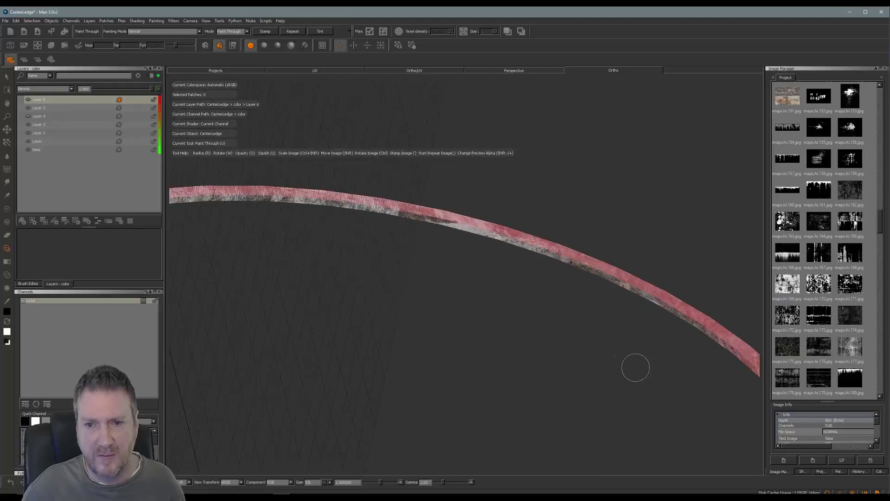
alt+drag(635, 368, 661, 336)
alt+drag(457, 309, 503, 297)
alt+middle_drag(503, 296, 535, 452)
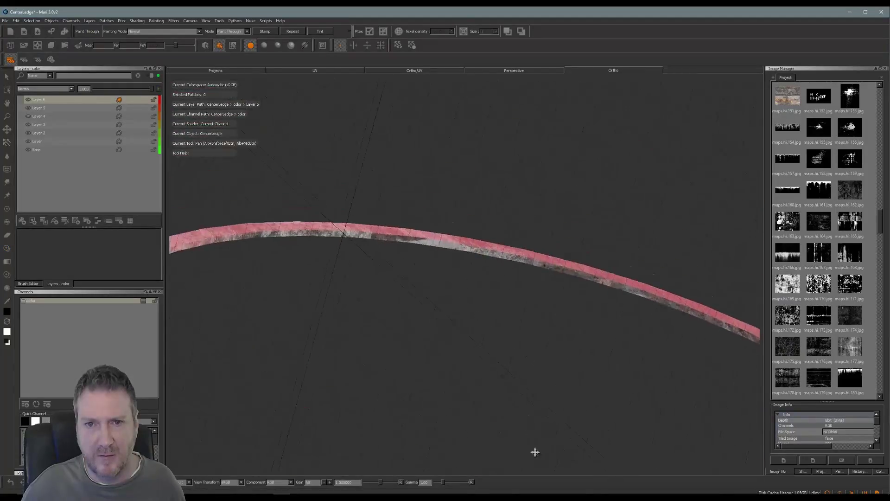
mouse_move(536, 453)
alt+mouse_down()
mouse_move(431, 358)
mouse_move(439, 371)
mouse_move(441, 322)
mouse_move(534, 327)
mouse_move(441, 324)
alt+mouse_up()
key(u)
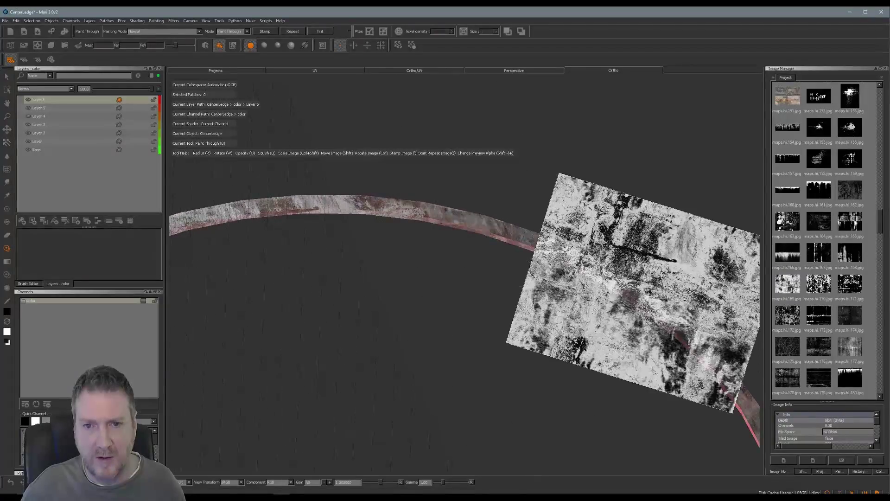
mouse_move(648, 268)
shift+mouse_down()
mouse_move(542, 248)
mouse_move(436, 212)
shift+mouse_up()
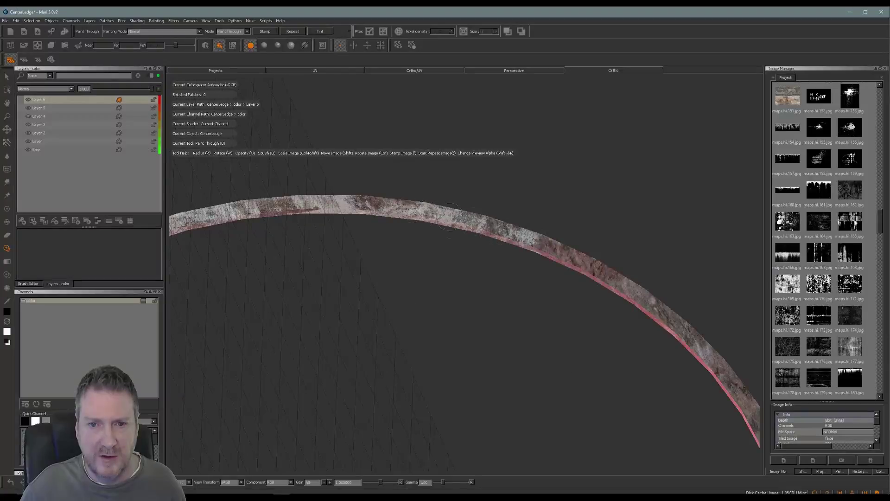
mouse_move(539, 251)
mouse_down()
mouse_move(562, 242)
mouse_move(570, 219)
mouse_move(693, 272)
mouse_move(627, 275)
mouse_up()
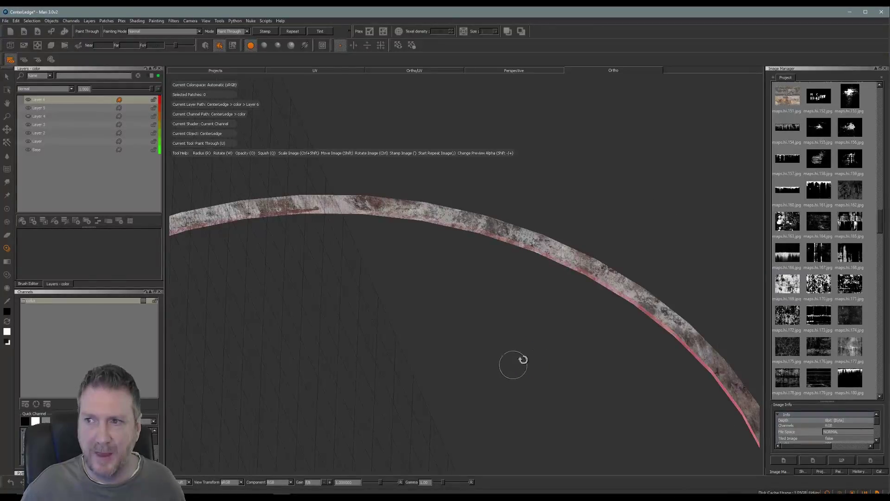
Step: Turn the grunge image to match the steeper diagonal section of the ledge, paint its texture across it and bake it
mouse_move(521, 360)
alt+mouse_down()
mouse_move(378, 225)
mouse_move(491, 319)
mouse_move(634, 310)
mouse_move(600, 340)
alt+mouse_up()
alt+drag(482, 300, 493, 319)
alt+middle_drag(492, 319, 538, 381)
mouse_move(538, 381)
alt+mouse_down()
mouse_move(455, 298)
mouse_move(441, 312)
mouse_move(467, 324)
mouse_move(404, 280)
mouse_move(522, 324)
alt+mouse_up()
mouse_move(681, 243)
ctrl+mouse_down()
mouse_move(715, 326)
mouse_move(648, 302)
mouse_move(561, 227)
mouse_move(554, 211)
ctrl+mouse_up()
mouse_move(387, 160)
mouse_down()
mouse_move(546, 230)
mouse_move(510, 256)
mouse_move(612, 273)
mouse_up()
key(b)
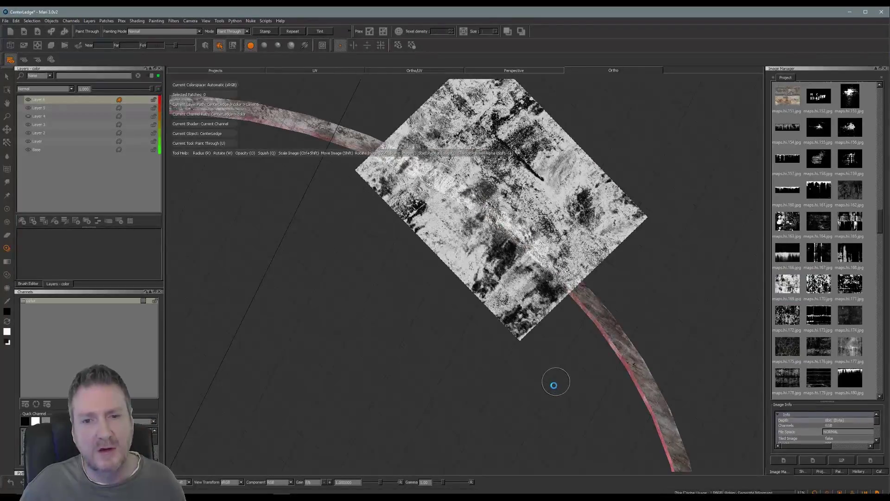
Step: Rotate the grunge image to the steep section beyond the baked area and paint its texture down the top face
alt+middle_drag(549, 382, 440, 229)
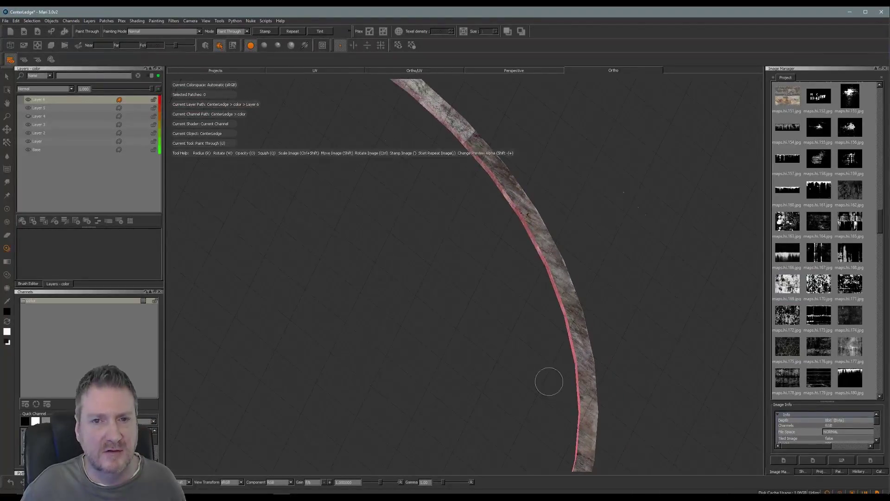
mouse_move(550, 192)
ctrl+mouse_down()
mouse_move(595, 265)
mouse_move(580, 240)
ctrl+mouse_up()
drag(524, 221, 528, 215)
drag(475, 160, 517, 201)
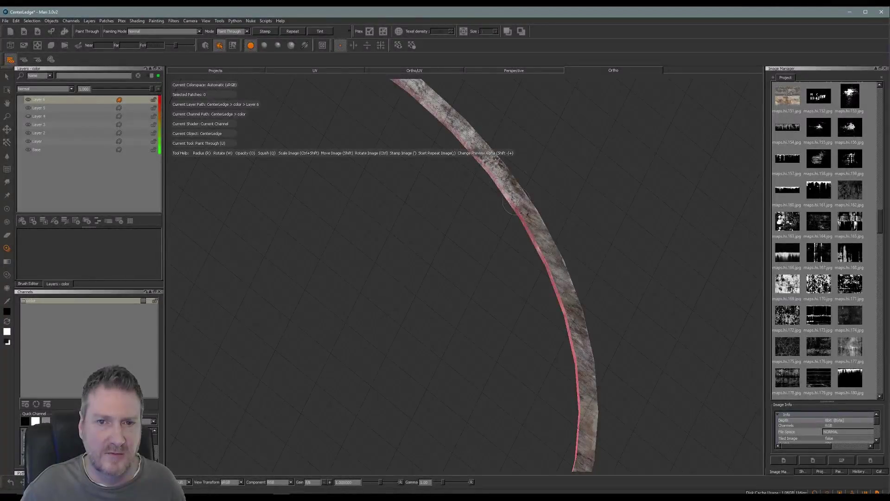
drag(564, 281, 589, 353)
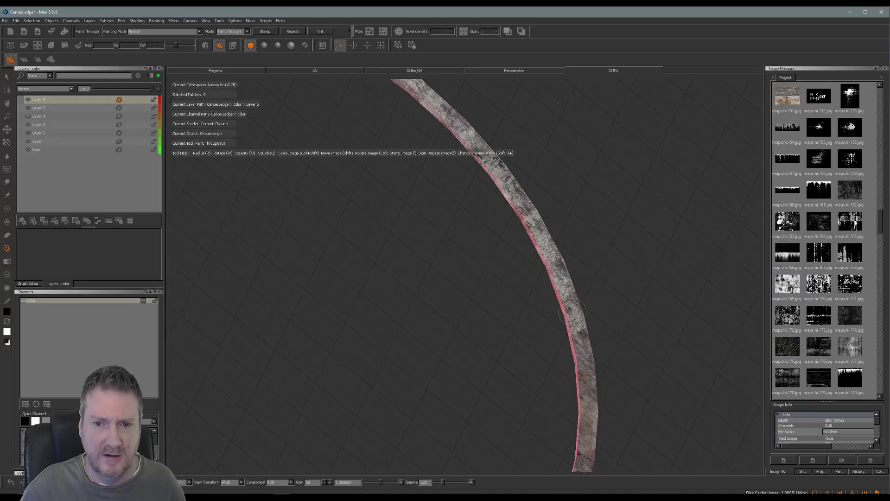
drag(573, 313, 585, 336)
Step: Rotate the grunge image upright over the ledge's vertical bend, paint its texture down the top face and bake it
ctrl+drag(564, 231, 632, 316)
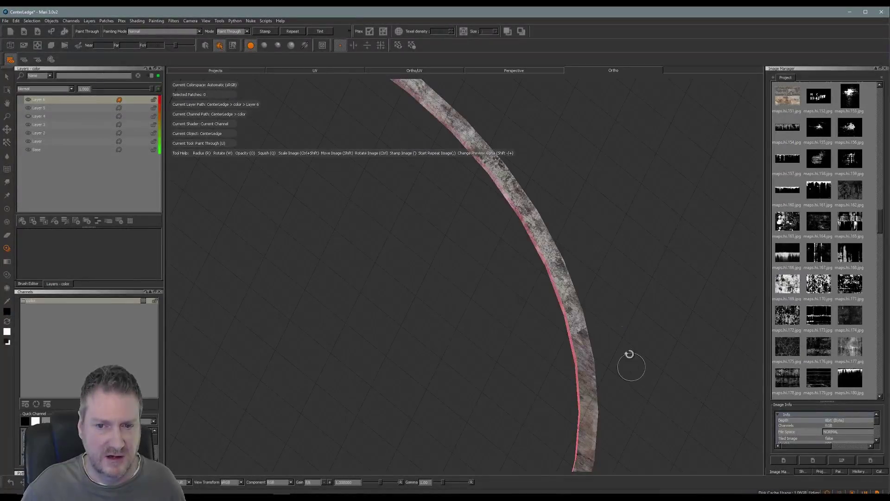
alt+middle_drag(631, 357, 585, 206)
mouse_move(571, 207)
shift+mouse_down()
mouse_move(564, 317)
mouse_move(574, 274)
shift+mouse_up()
drag(541, 218, 537, 214)
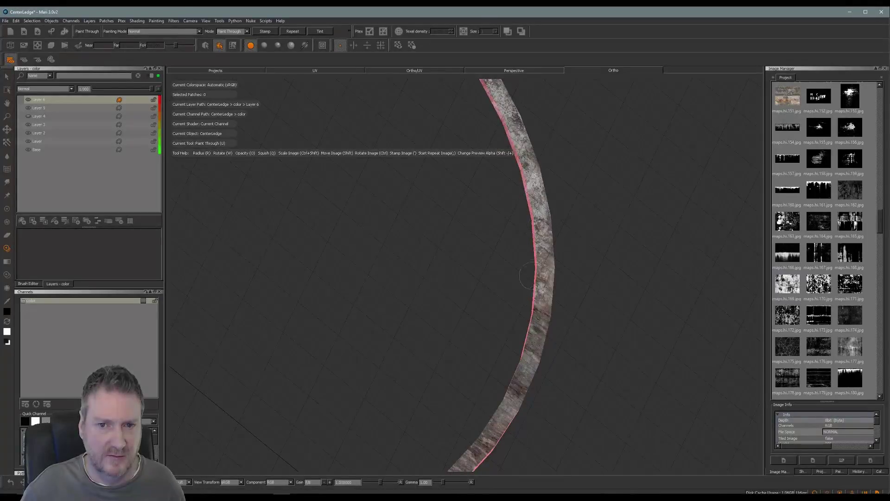
drag(525, 330, 532, 356)
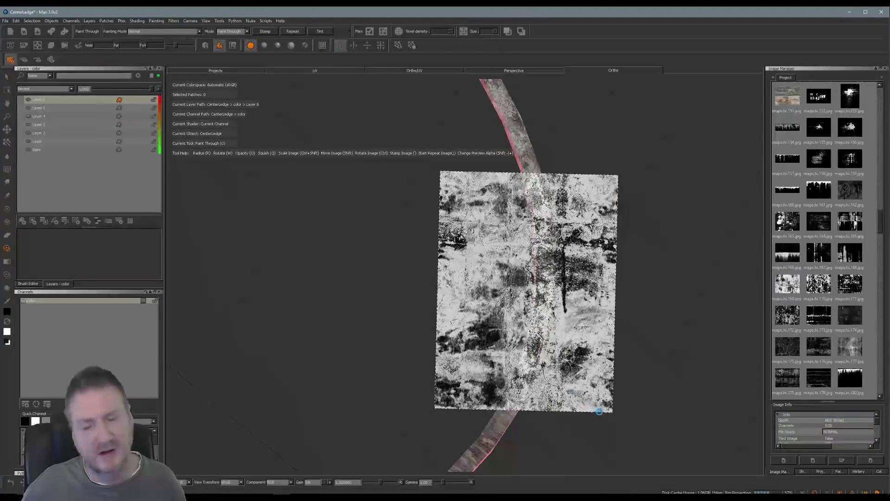
Step: Rotate the grunge image to match the ledge's gently descending curve, paint its texture along the top face and bake it
mouse_move(599, 400)
alt+mouse_down()
mouse_move(612, 384)
mouse_move(675, 362)
mouse_move(483, 363)
mouse_move(488, 379)
mouse_move(479, 388)
mouse_move(499, 380)
mouse_move(346, 312)
mouse_move(531, 337)
mouse_move(423, 362)
mouse_move(411, 380)
mouse_move(372, 349)
mouse_move(370, 382)
mouse_move(360, 383)
mouse_move(418, 410)
mouse_move(285, 329)
mouse_move(302, 366)
mouse_move(541, 334)
mouse_move(541, 294)
mouse_move(532, 299)
mouse_move(548, 278)
alt+mouse_up()
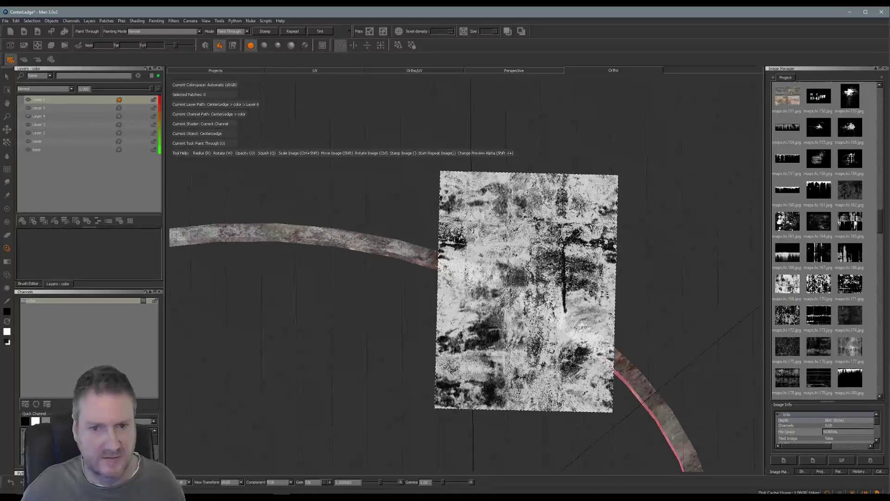
mouse_move(559, 235)
ctrl+mouse_down()
mouse_move(502, 240)
mouse_move(588, 280)
mouse_move(598, 315)
mouse_move(536, 259)
ctrl+mouse_up()
drag(482, 277, 469, 270)
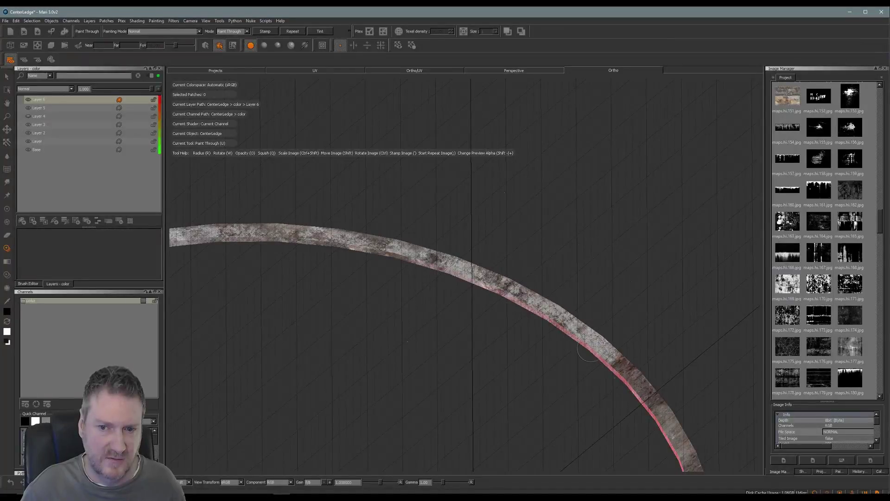
drag(591, 347, 615, 390)
key(b)
Step: Paint the rotated grunge texture down the steep remaining curve to the ledge's end, and move the image clear of the model
alt+middle_drag(600, 413, 488, 209)
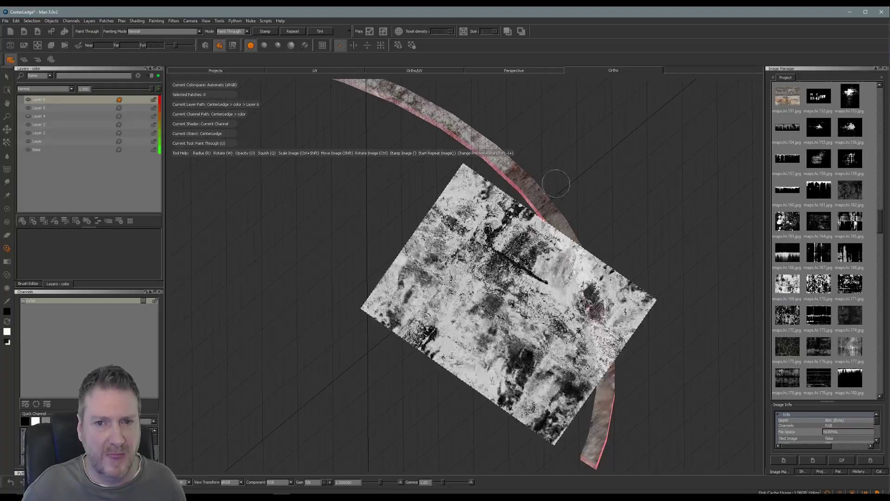
ctrl+drag(550, 253, 510, 245)
drag(523, 182, 533, 195)
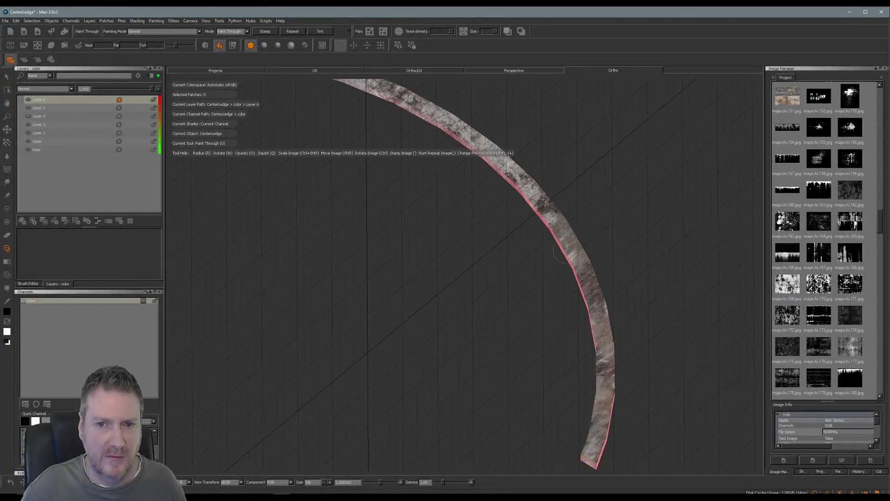
mouse_move(573, 244)
mouse_down()
mouse_move(594, 311)
mouse_move(592, 303)
mouse_move(590, 388)
mouse_up()
mouse_move(598, 422)
mouse_down()
mouse_move(598, 472)
mouse_move(595, 383)
mouse_up()
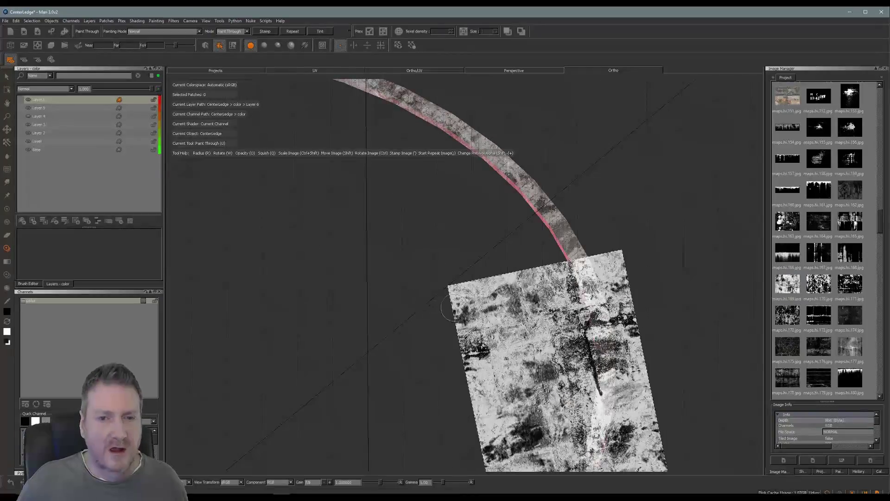
shift+drag(530, 341, 674, 166)
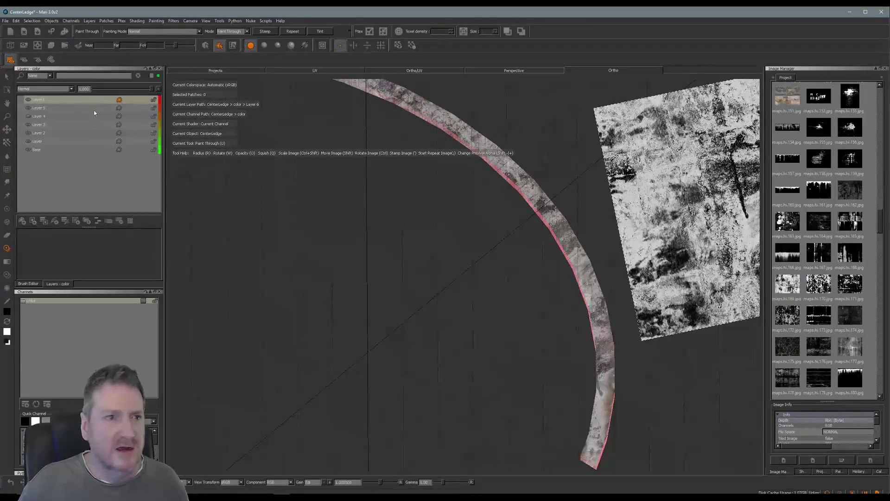
Step: Try the Add and Multiply blend modes on the grunge layer, Layer 6
click(71, 89)
click(44, 115)
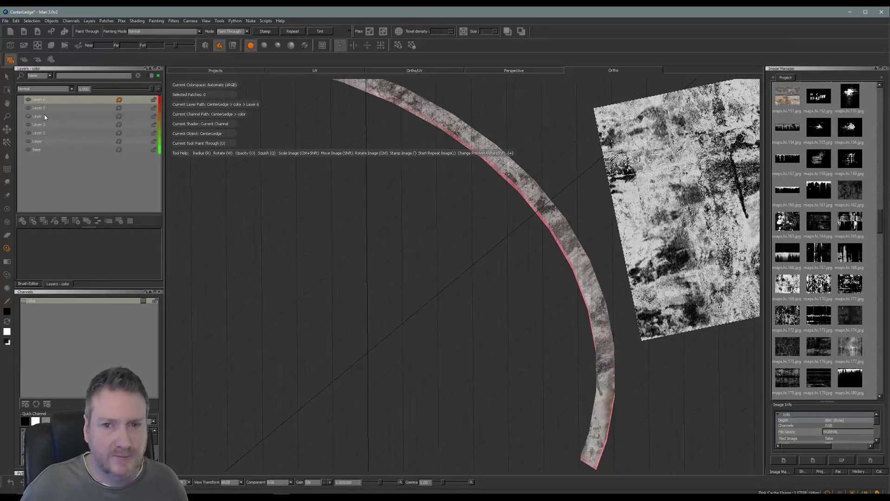
click(71, 89)
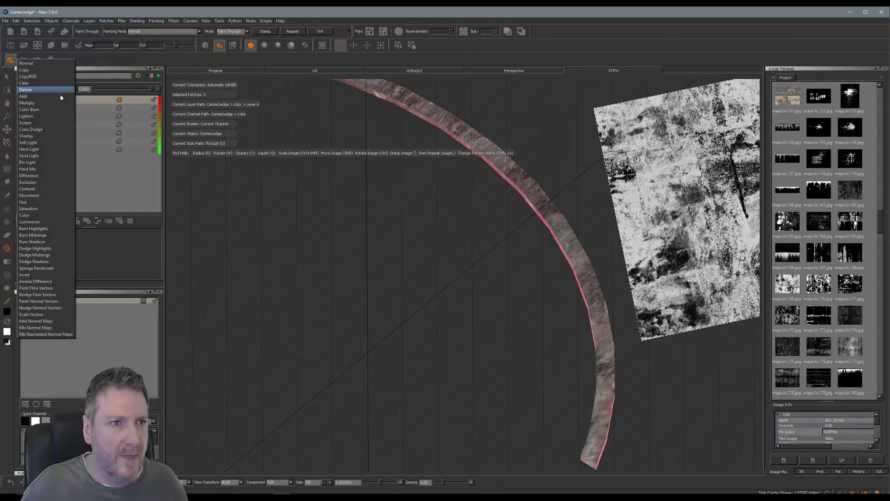
click(57, 100)
key(a)
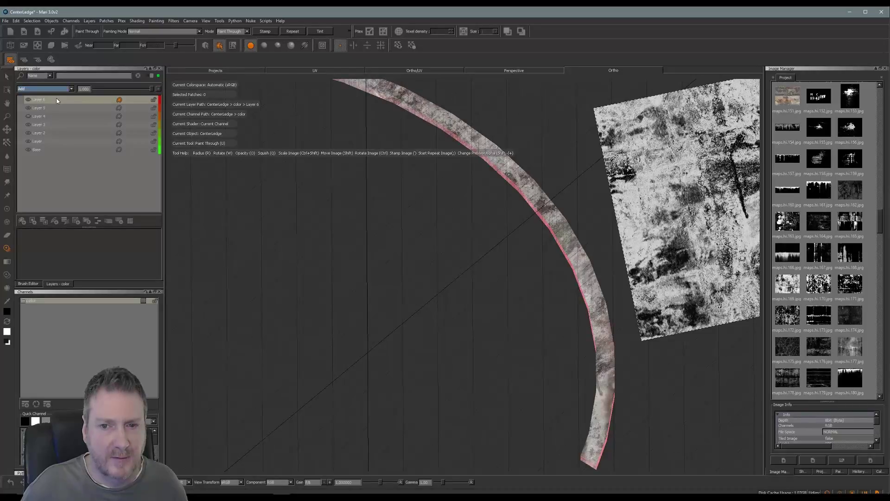
click(72, 89)
click(60, 95)
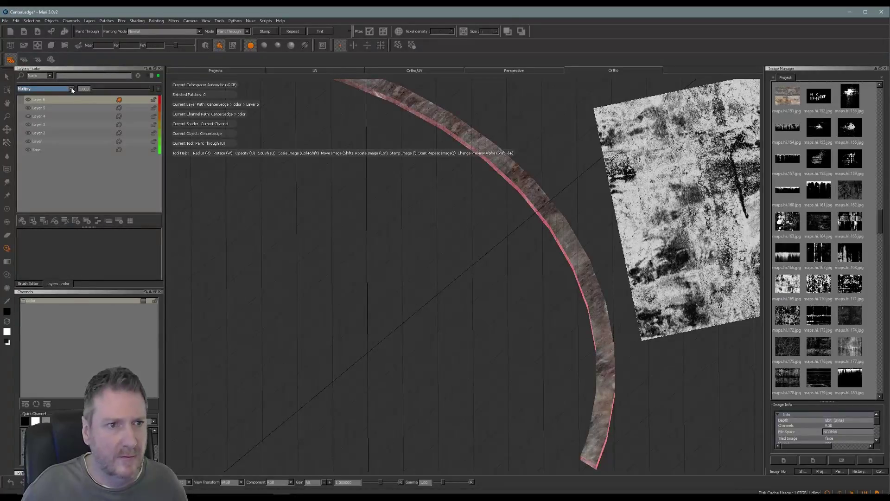
Step: Set Layer 6 to the Lighten blend mode with its opacity at about 0.64
click(72, 89)
click(54, 104)
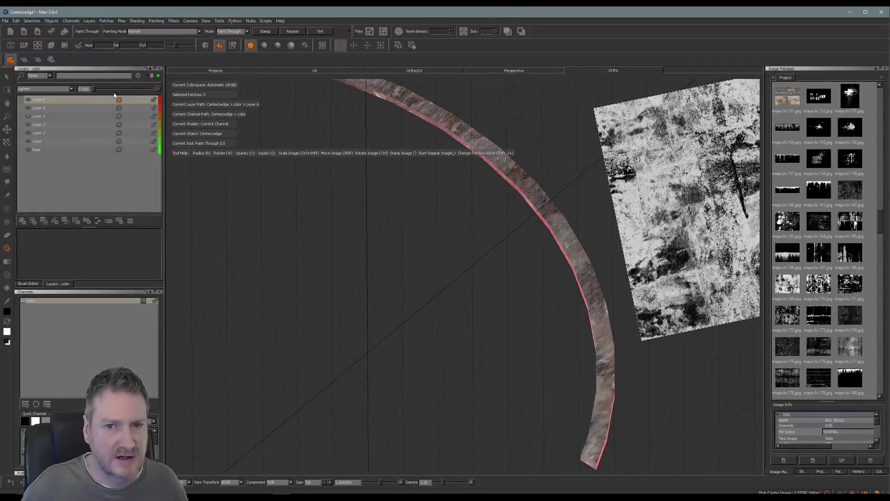
mouse_move(125, 88)
mouse_down()
mouse_move(160, 88)
mouse_move(136, 88)
mouse_up()
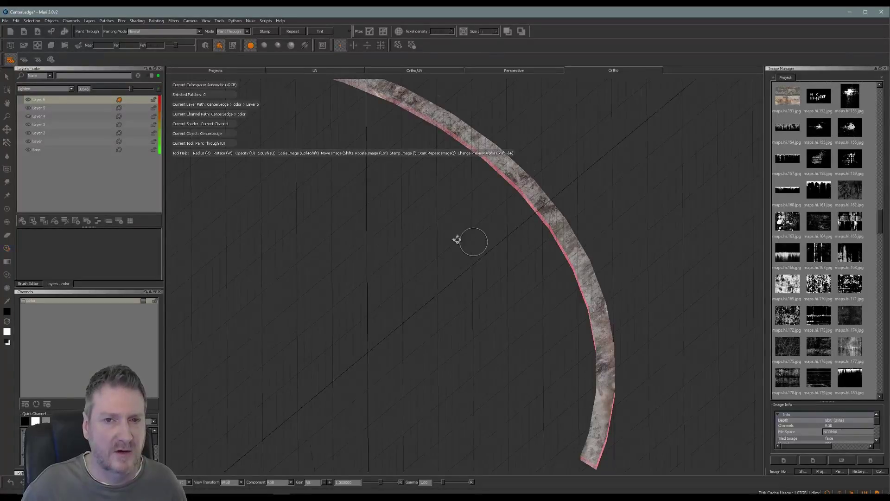
Step: Turn off the projection mask that tints the ledge pink and inspect the painted top and side faces up close
mouse_move(458, 238)
alt+mouse_down()
mouse_move(368, 201)
mouse_move(364, 238)
mouse_move(439, 248)
mouse_move(336, 266)
mouse_move(343, 277)
alt+mouse_up()
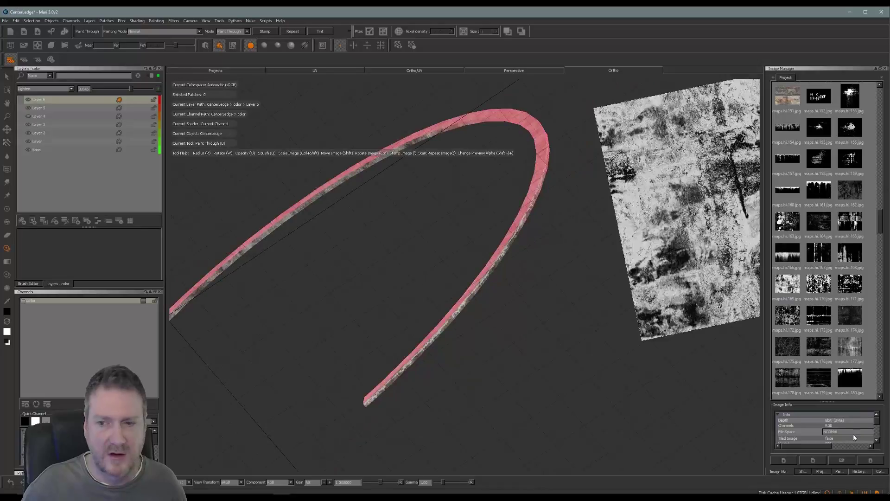
click(802, 472)
click(820, 472)
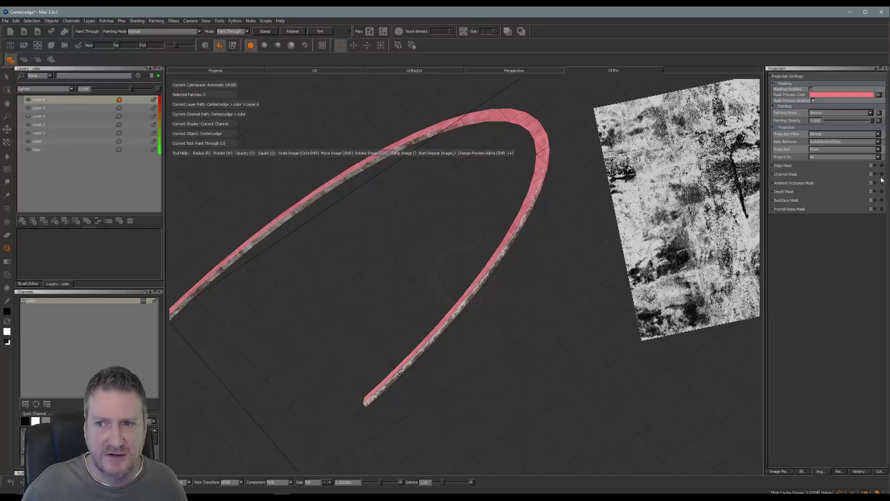
mouse_move(563, 285)
alt+mouse_down()
mouse_move(608, 310)
mouse_move(407, 230)
mouse_move(318, 268)
mouse_move(509, 282)
mouse_move(521, 302)
mouse_move(543, 309)
alt+mouse_up()
alt+right_drag(557, 310, 611, 303)
alt+middle_drag(608, 279, 488, 209)
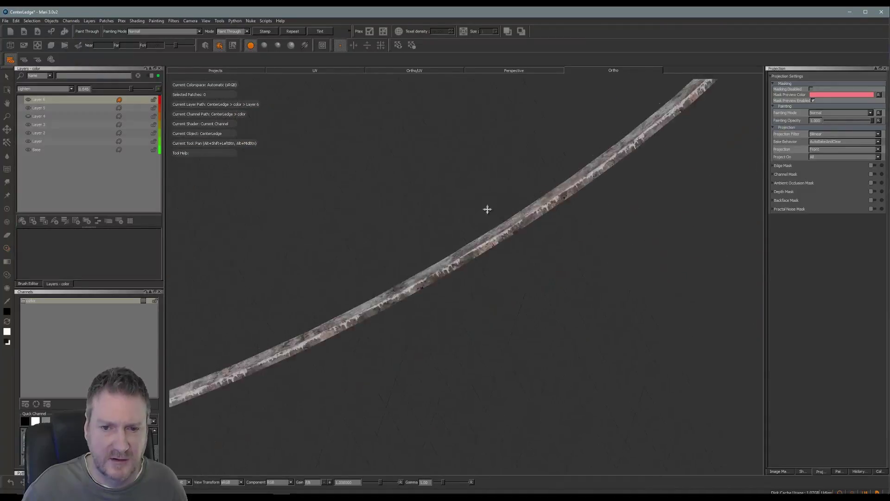
alt+right_drag(489, 211, 433, 279)
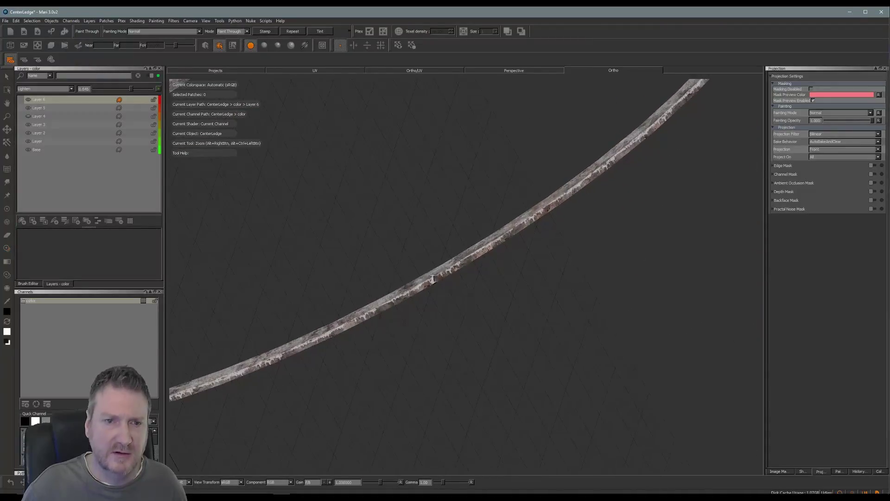
Step: Return to the Paint Through tool and save the CenterLedge project
key(u)
click(7, 22)
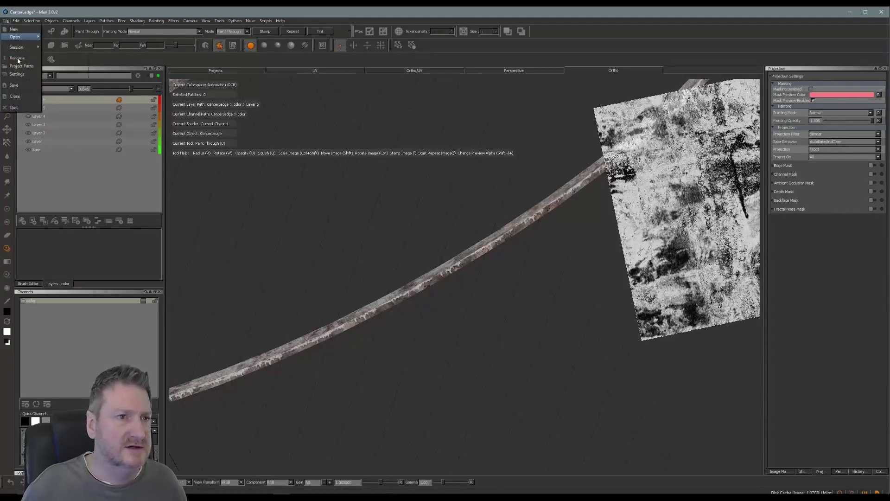
click(15, 87)
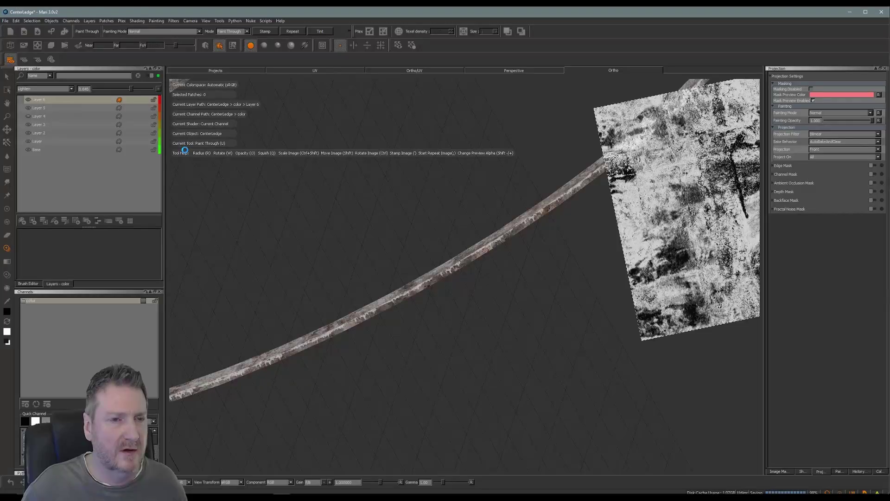
Step: Export everything flattened to the Stairs folder as CenterLedgePainted.tga, overwriting the existing file
right_click(84, 302)
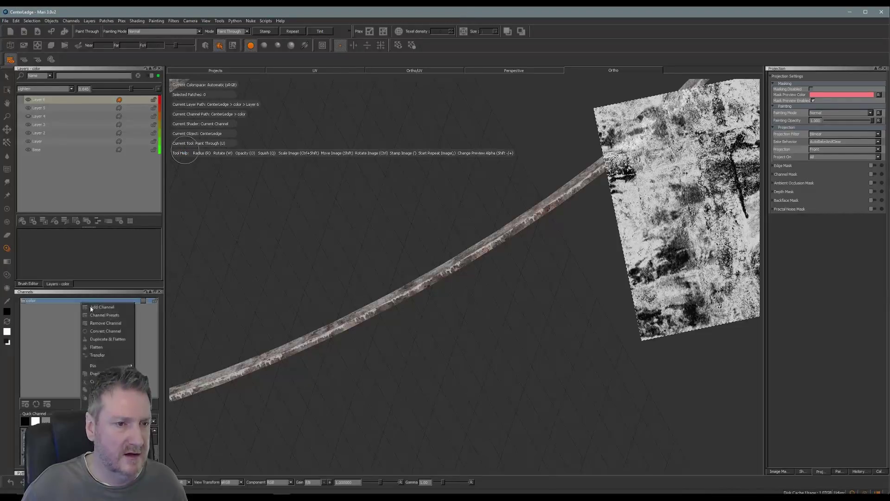
mouse_move(107, 417)
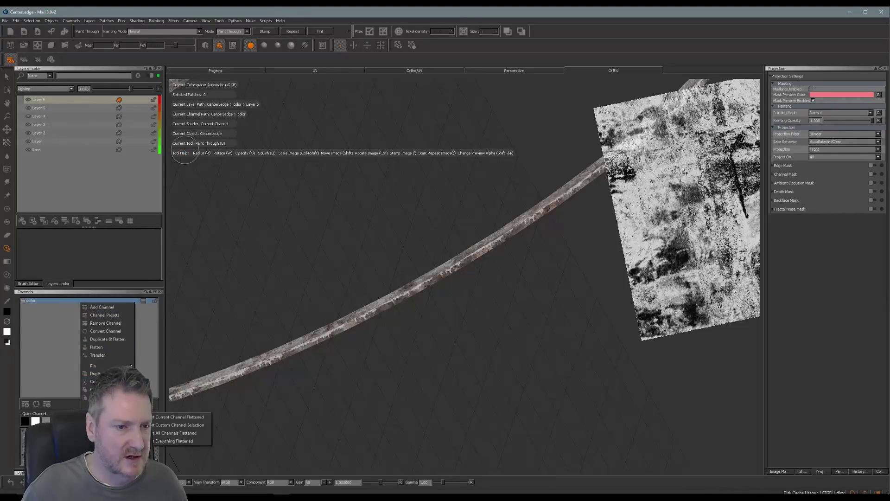
click(175, 441)
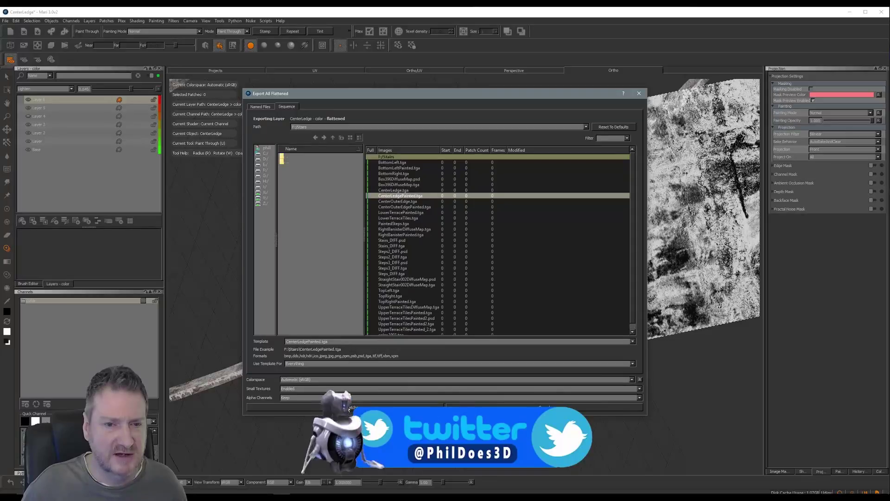
click(367, 407)
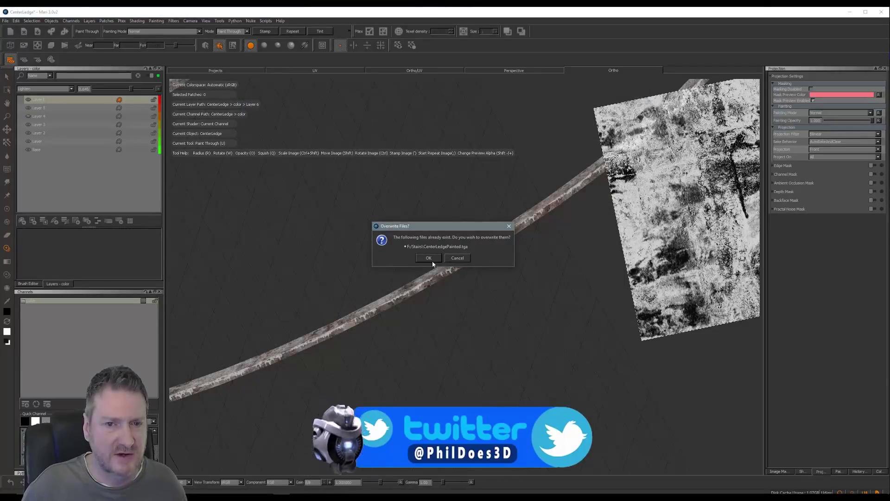
click(429, 258)
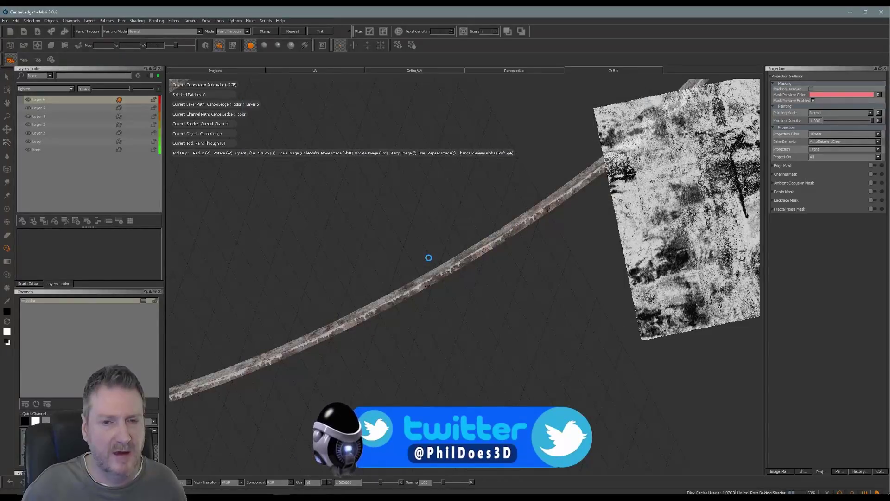
Step: Switch to 3ds Max and examine the texture on the center ledge beneath the fence around the mosaic floor
click(849, 13)
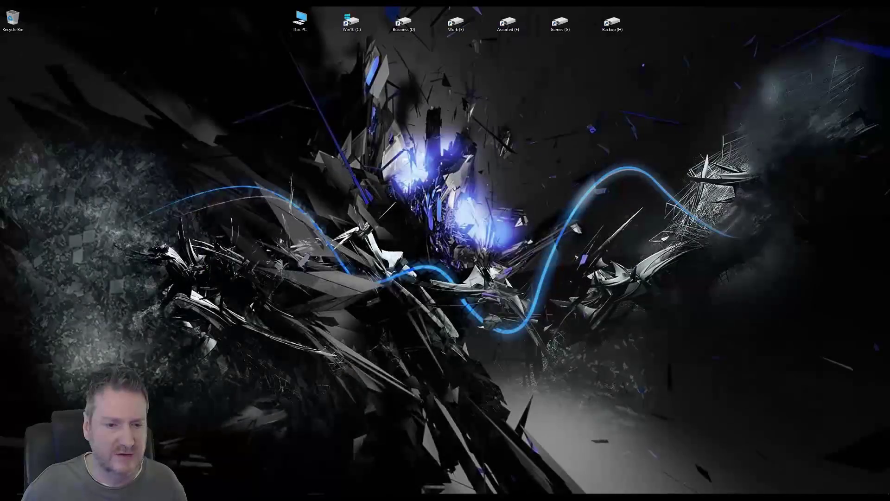
click(341, 498)
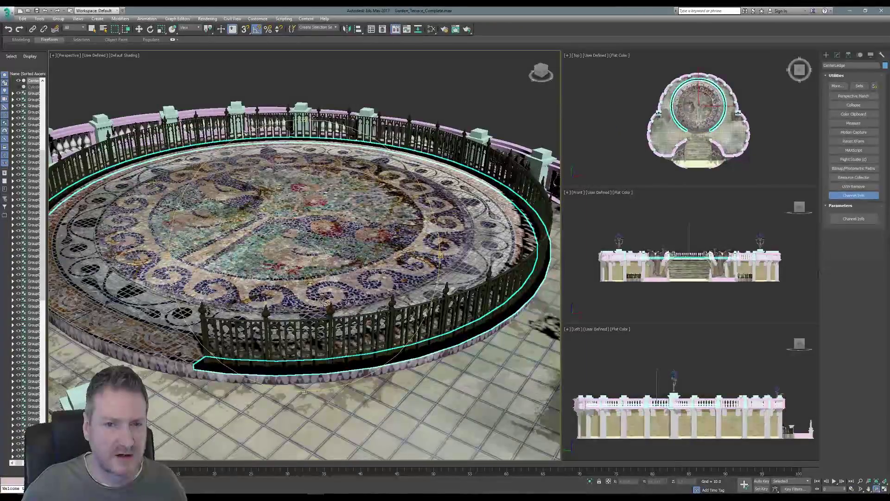
drag(326, 286, 314, 292)
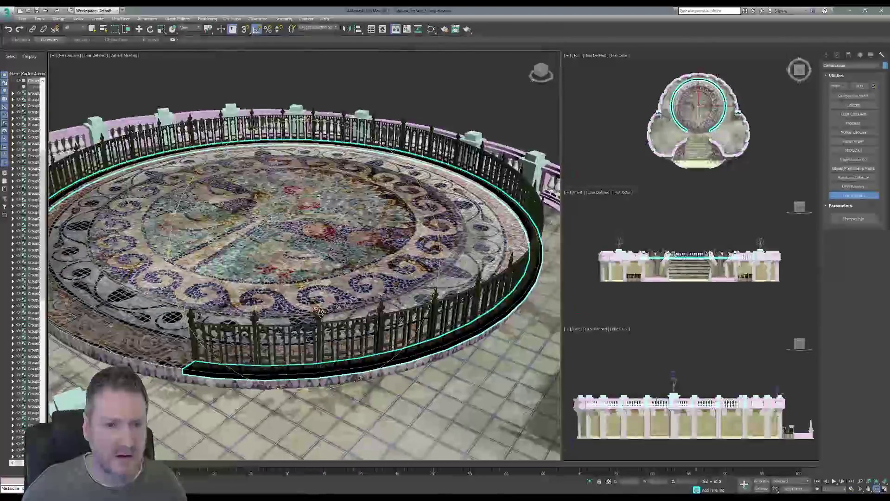
scroll(320, 312, up, 5)
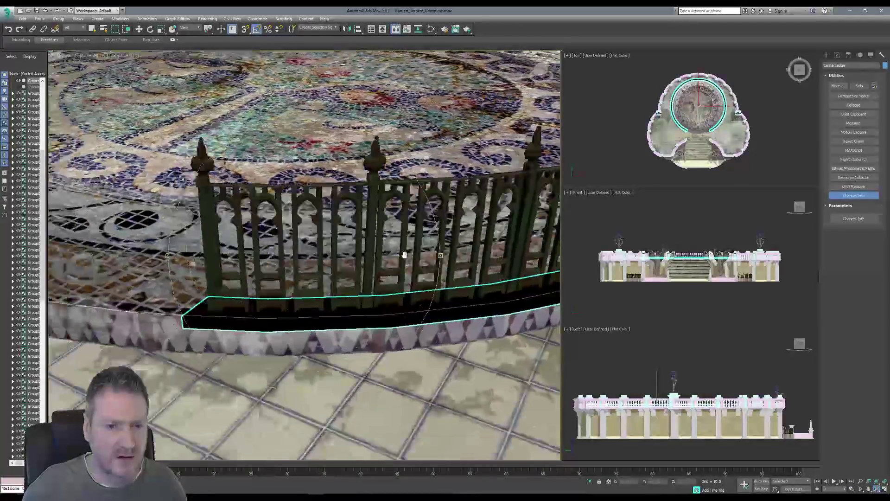
scroll(285, 296, up, 4)
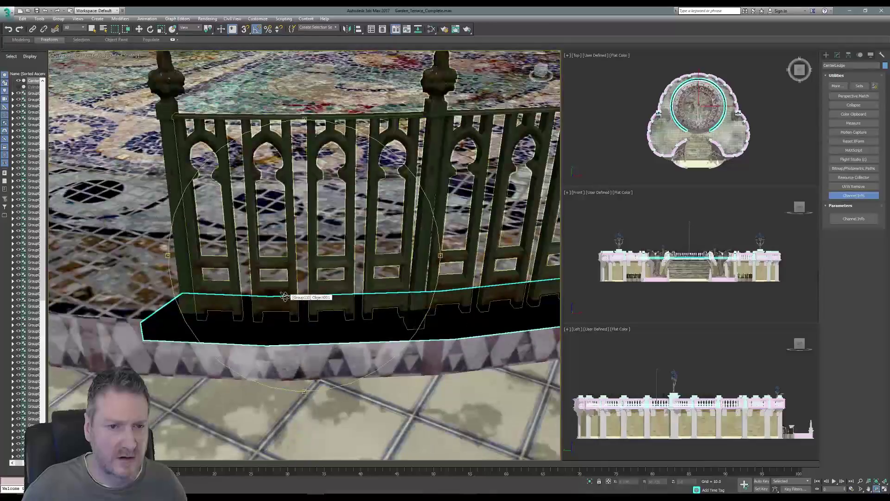
scroll(285, 295, down, 5)
middle_drag(316, 293, 272, 335)
scroll(272, 336, down, 3)
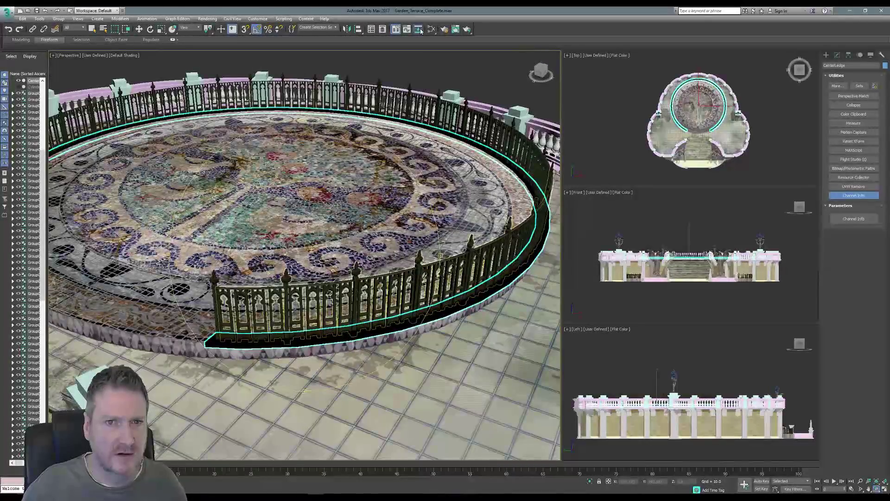
Step: View the CenterLedgePainted.tga bitmap in the Slate Material Editor, and minimize the editor and 3ds Max
click(419, 30)
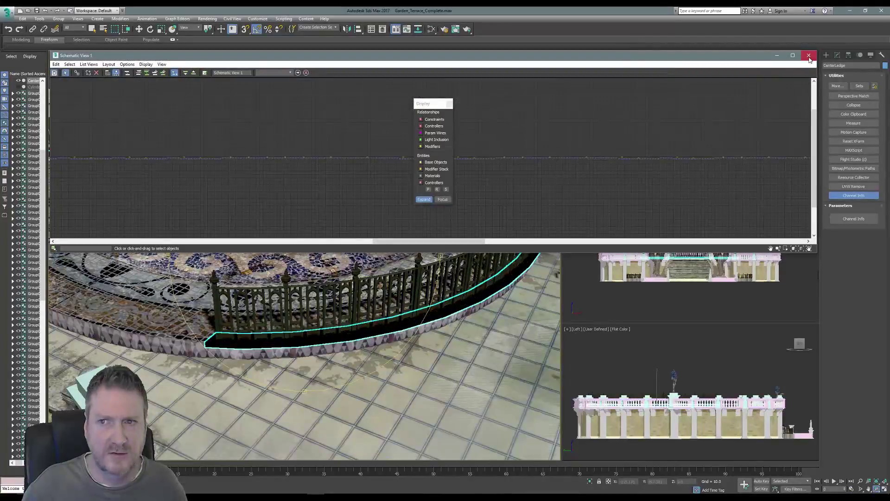
click(810, 55)
click(431, 29)
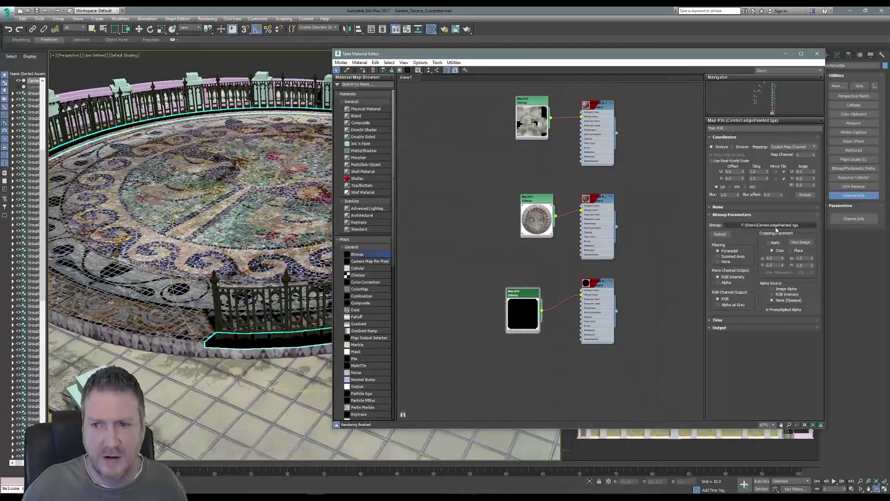
click(794, 242)
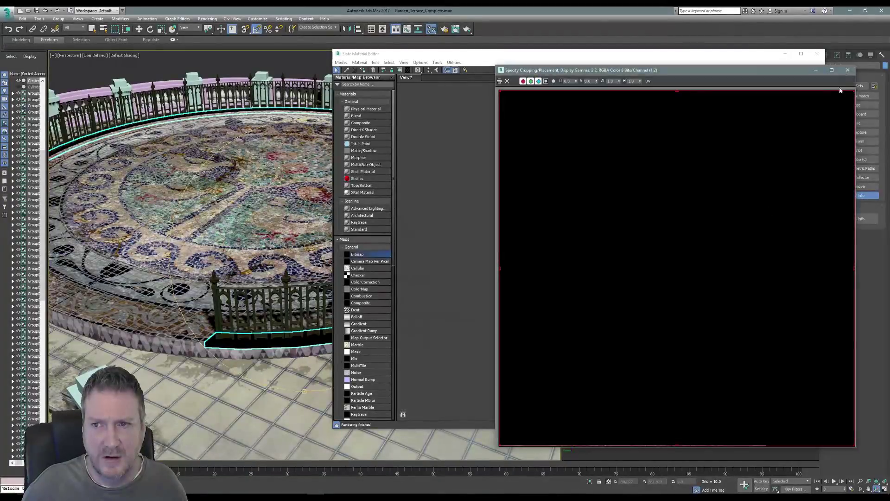
click(848, 71)
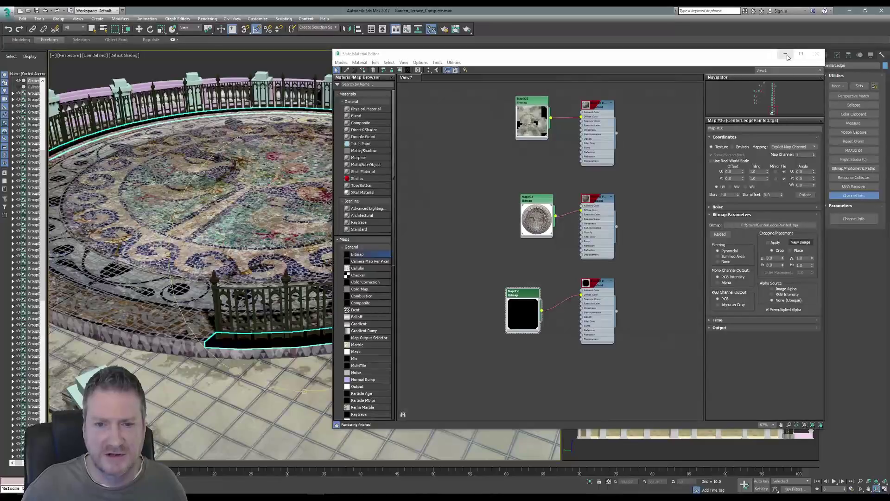
click(787, 56)
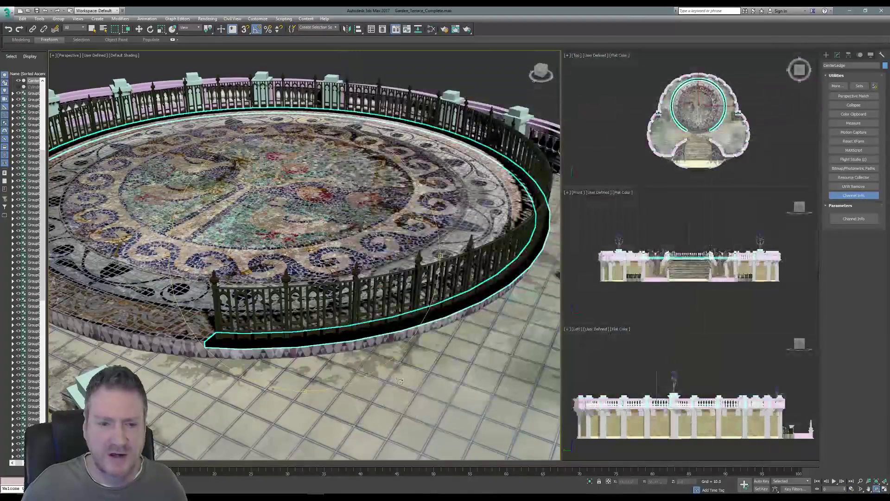
click(852, 11)
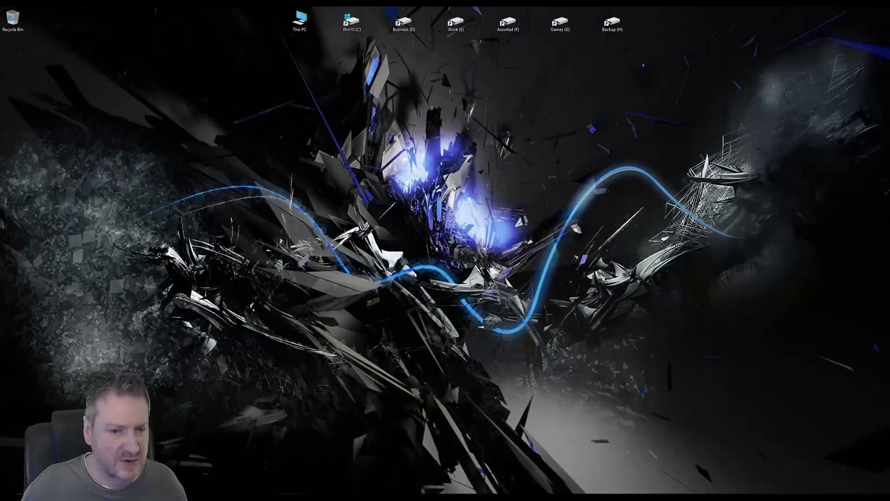
Step: Switch to Mari and remove Layer 4 from the CenterLedge color channel's layer stack
key(alt+Tab)
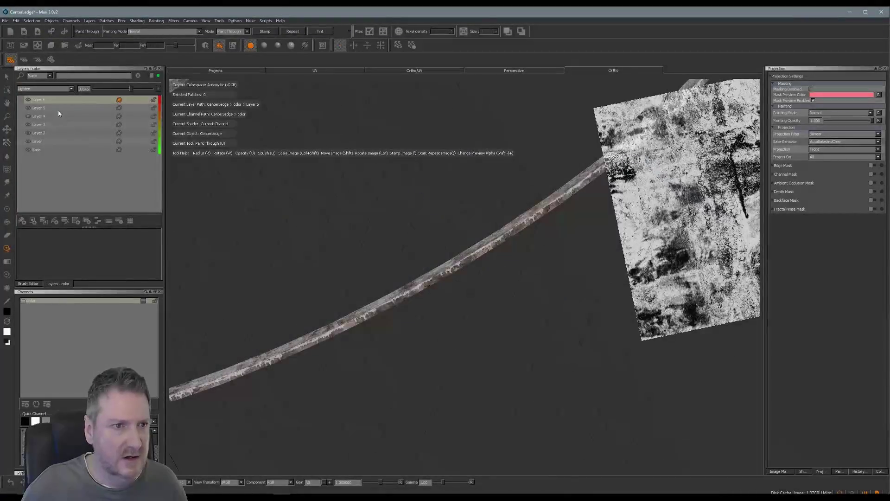
click(52, 116)
right_click(52, 117)
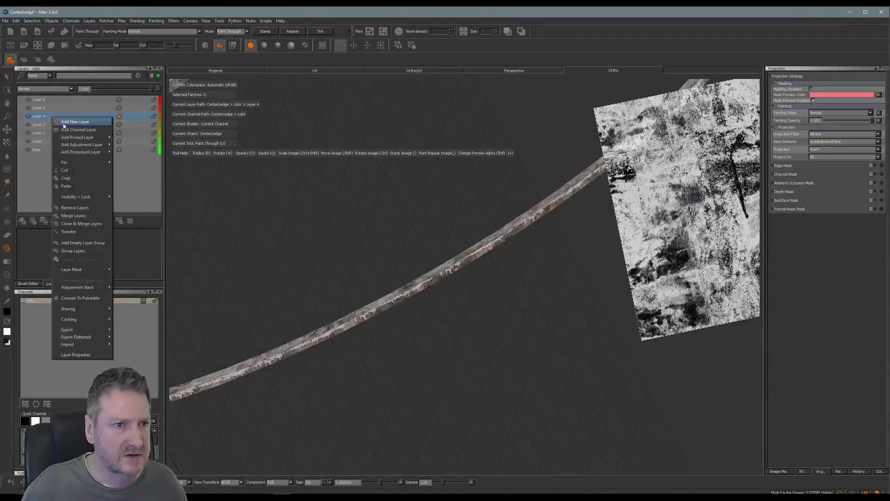
click(74, 175)
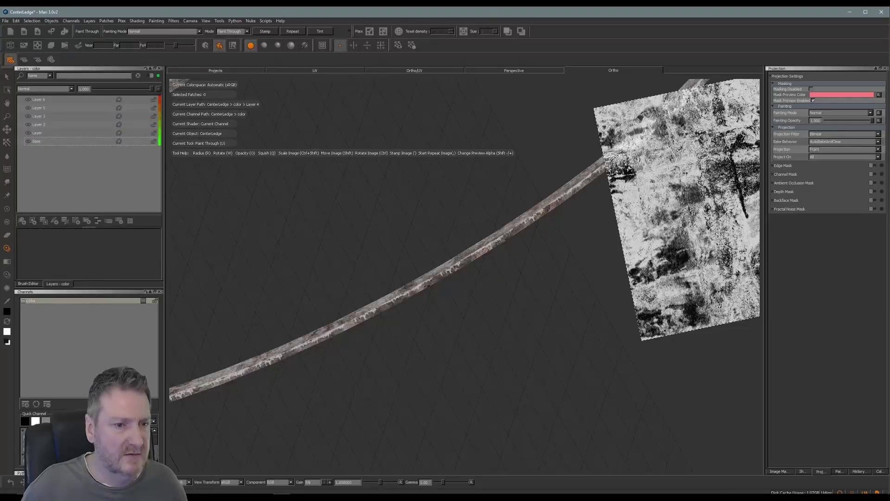
Step: Export all layers flattened to F:/Stairs as CenterLedgePainted.tga, overwriting the existing file, and minimize Mari
click(64, 100)
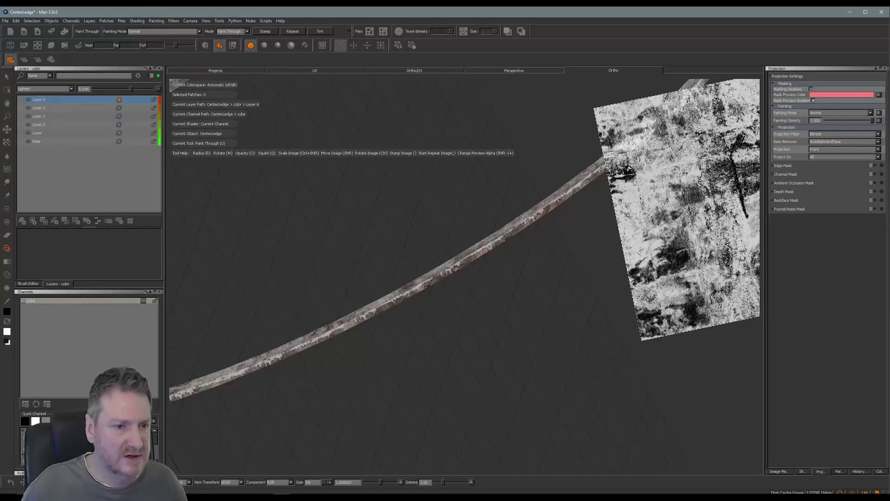
right_click(73, 100)
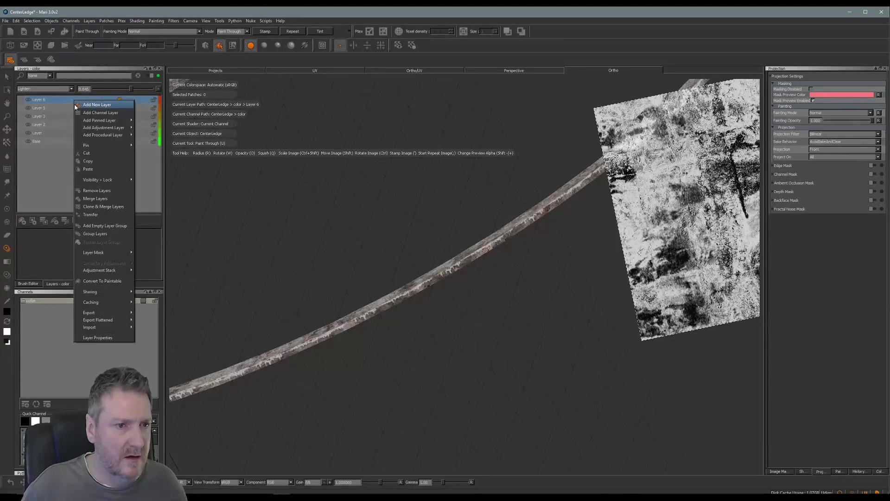
mouse_move(107, 320)
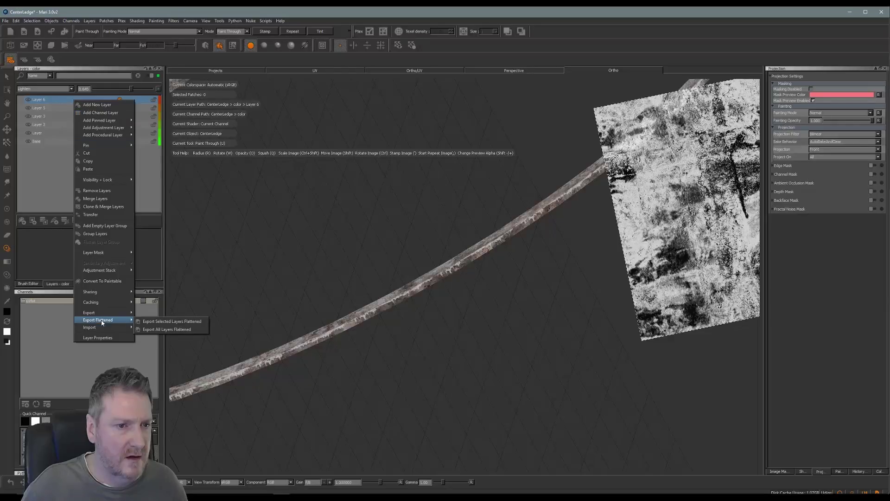
click(177, 330)
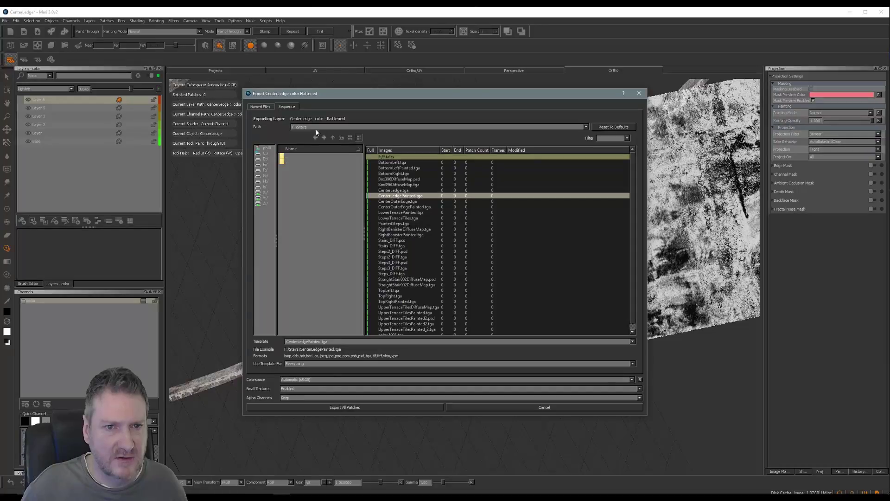
click(336, 407)
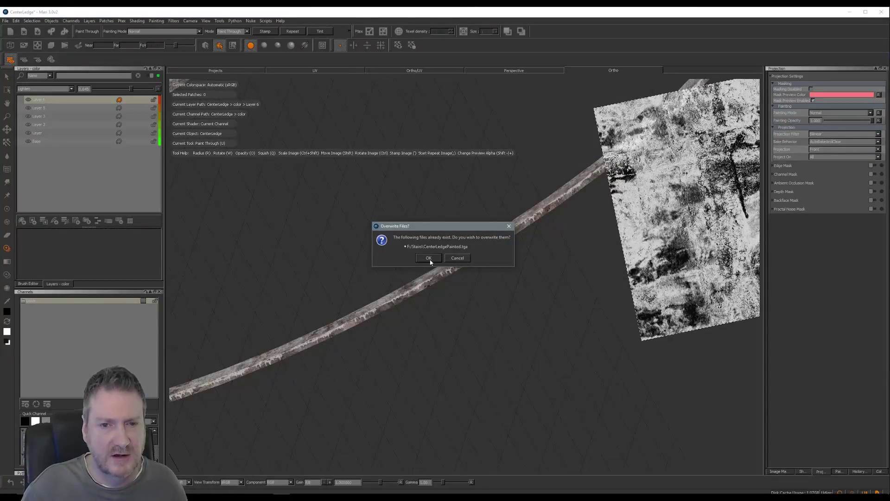
click(429, 259)
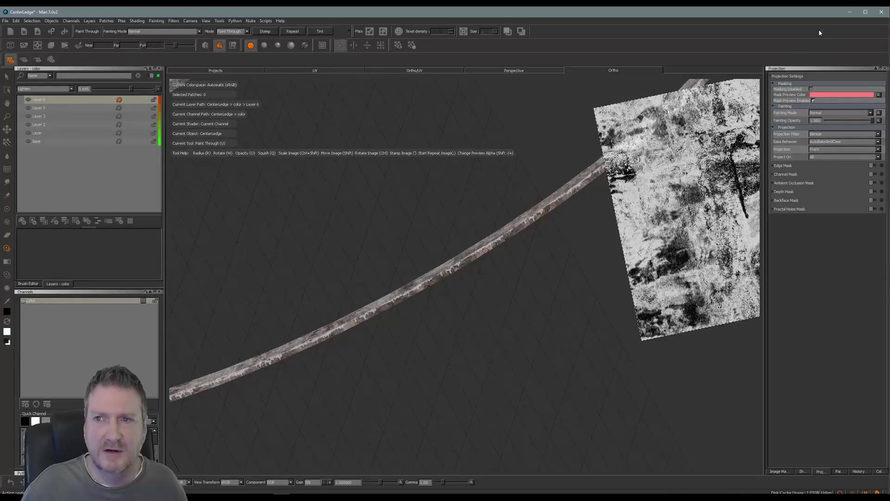
click(849, 12)
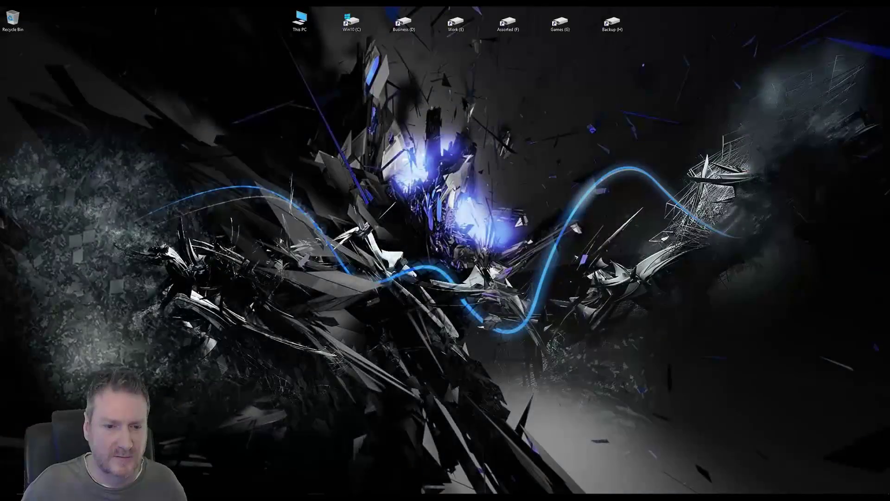
Step: Switch to 3ds Max and reassign CenterLedgePainted.tga from the Stairs folder to the center ledge's bitmap map, closing the Slate Material Editor
click(316, 496)
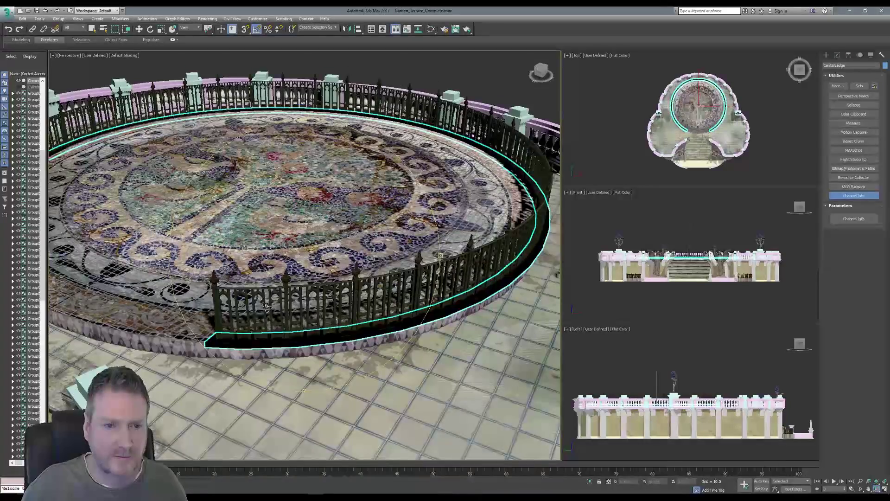
alt+middle_drag(265, 311, 260, 309)
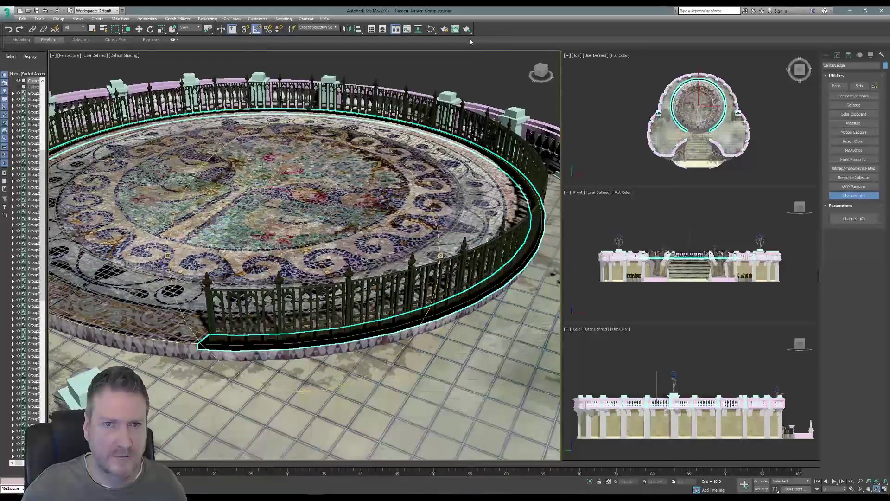
click(431, 29)
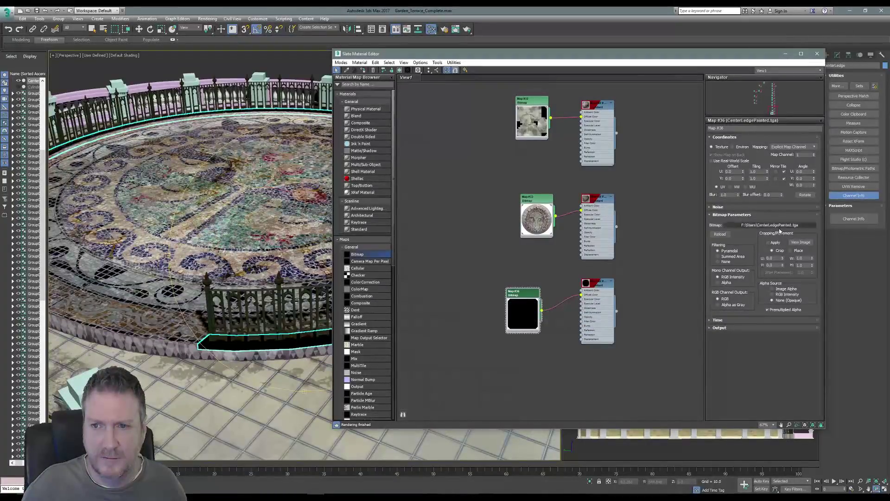
click(780, 227)
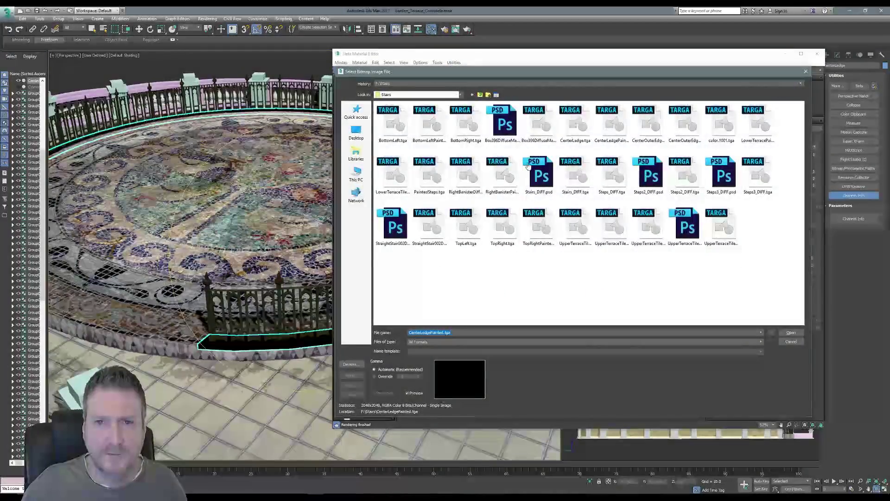
click(609, 127)
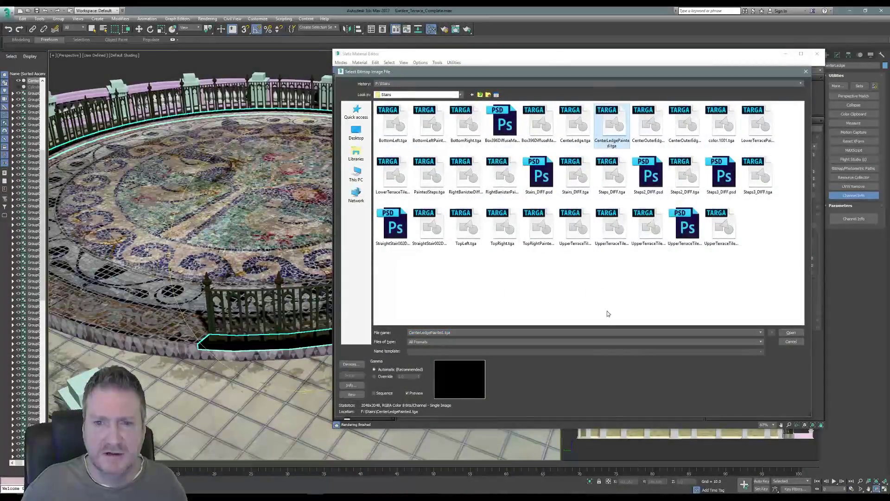
key(Return)
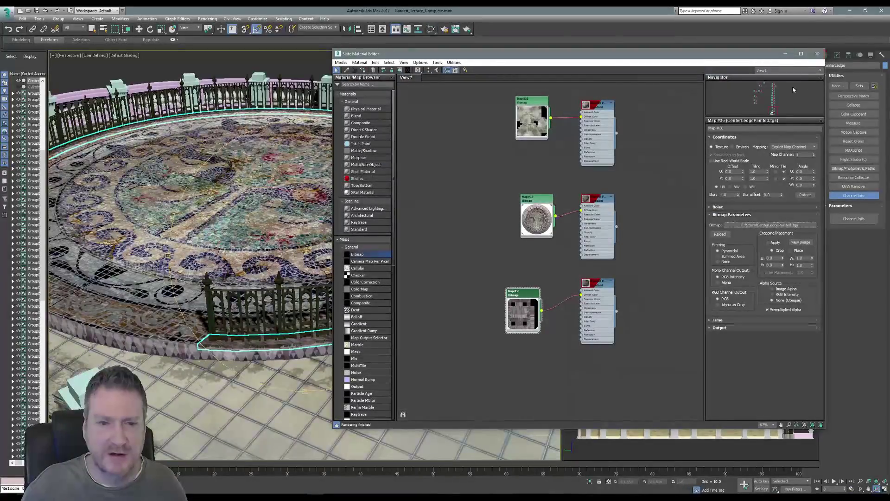
click(818, 54)
Step: Frame the center ledge and mosaic floor in the perspective view and deselect the ledge
middle_drag(318, 330, 403, 336)
scroll(332, 320, up, 5)
scroll(332, 320, down, 5)
scroll(396, 333, down, 6)
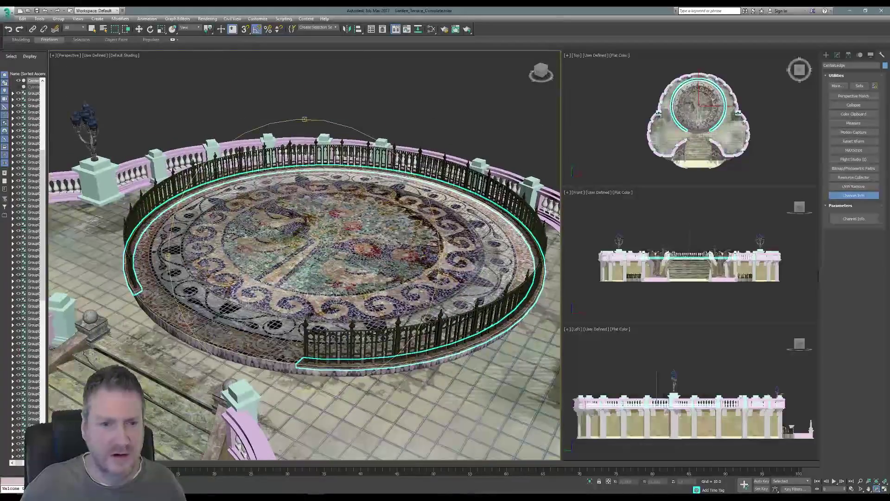
drag(403, 336, 375, 323)
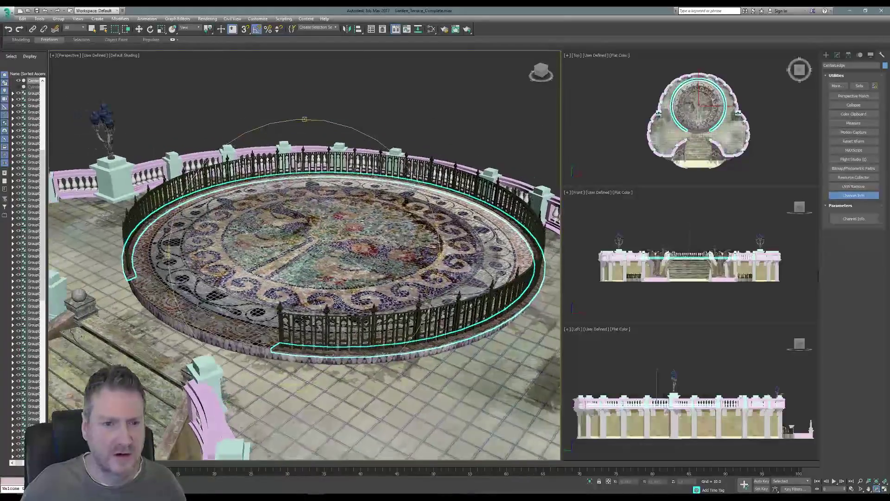
click(92, 30)
click(355, 94)
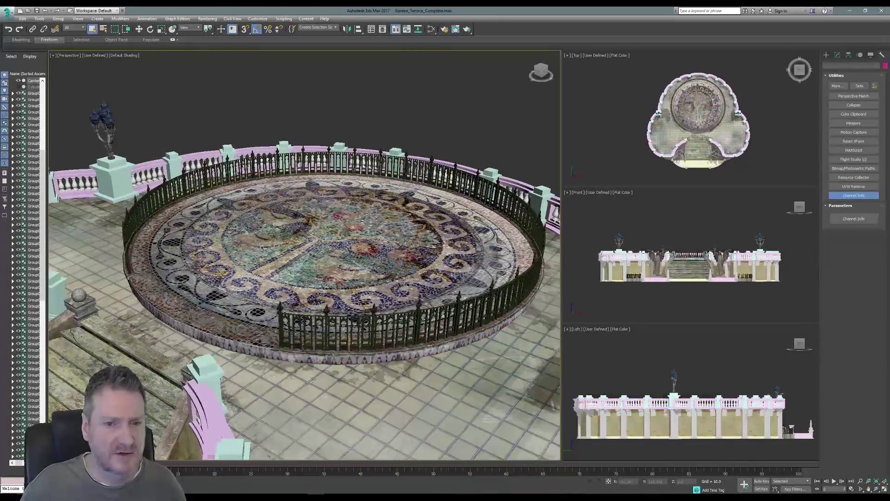
Step: Examine the ledge's new texture up close beneath the fence and around the mosaic floor, and view the whole terrace from farther away
scroll(319, 306, up, 6)
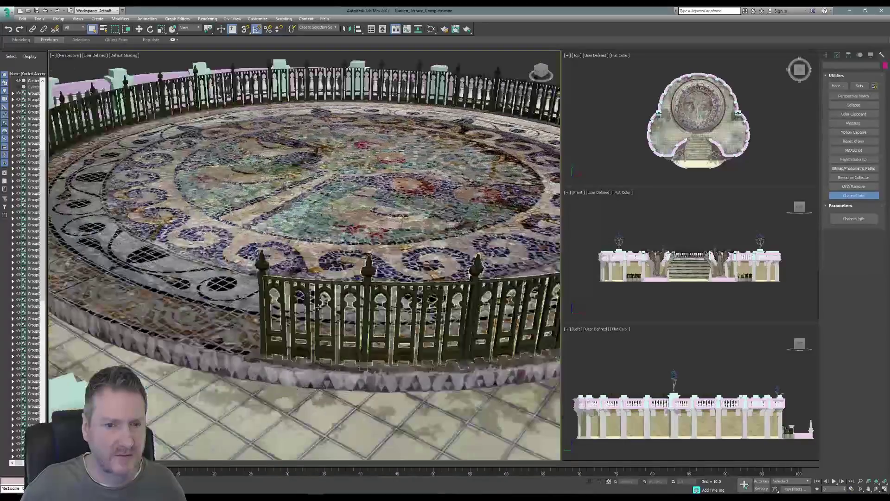
alt+middle_drag(319, 306, 279, 290)
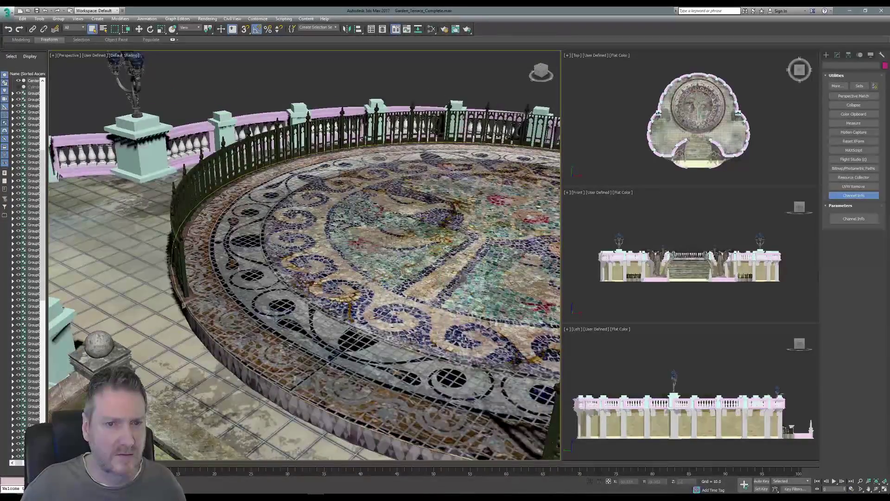
middle_drag(374, 286, 250, 172)
scroll(371, 232, up, 4)
scroll(390, 251, up, 2)
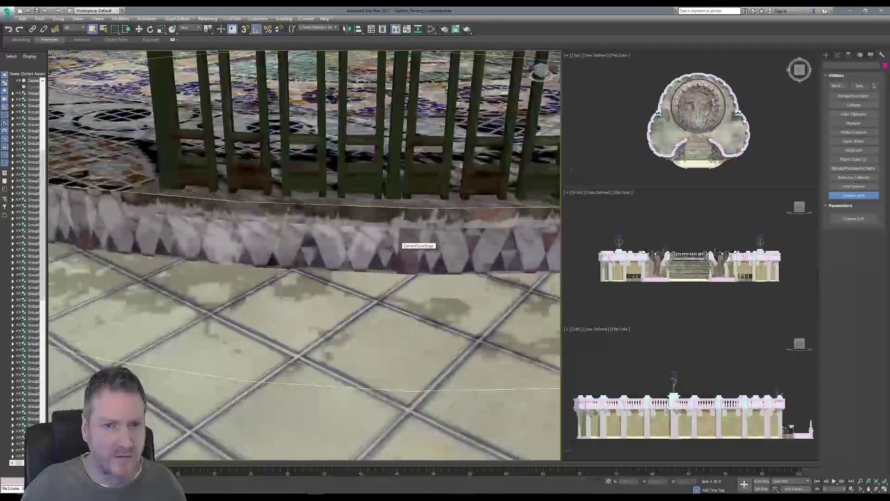
scroll(391, 251, down, 5)
middle_drag(348, 282, 261, 302)
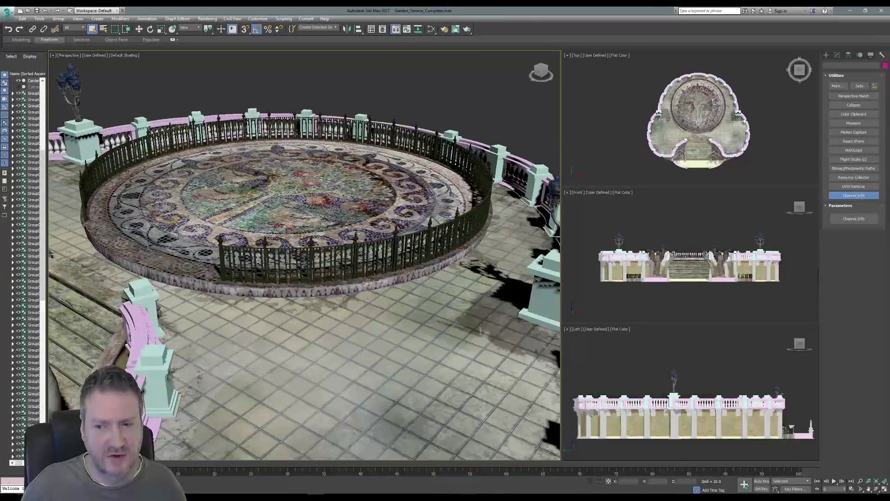
click(876, 490)
drag(381, 287, 361, 268)
mouse_move(361, 268)
middle_down()
mouse_move(369, 265)
mouse_move(356, 254)
middle_up()
scroll(367, 263, down, 3)
drag(356, 255, 356, 255)
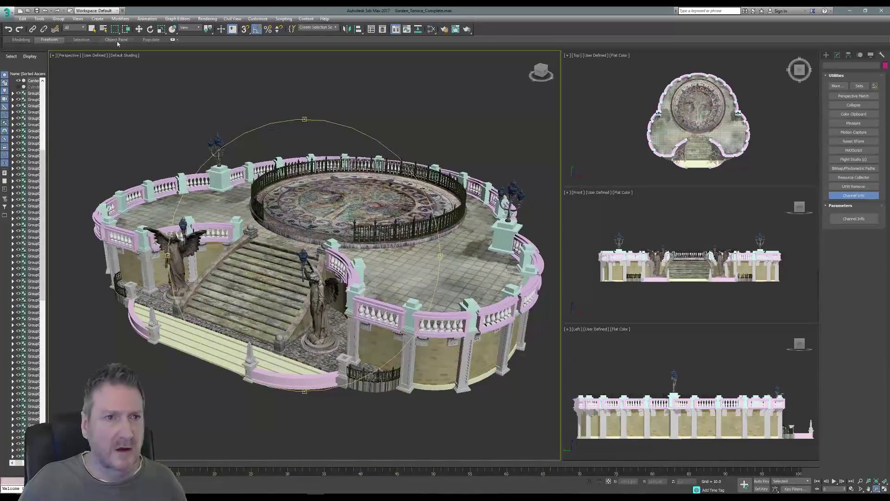
Step: Return to object selection with the perspective view active and save the Garden_Terrace_Complete.max scene
click(93, 29)
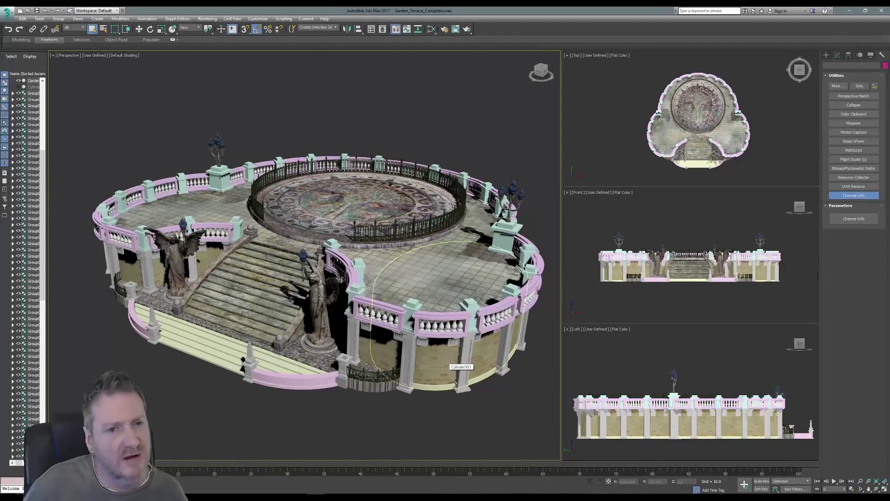
click(211, 215)
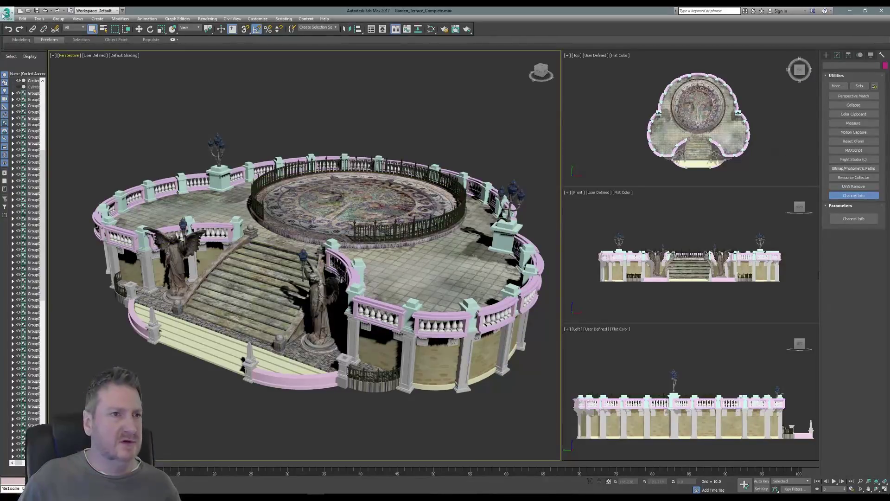
click(7, 11)
click(30, 77)
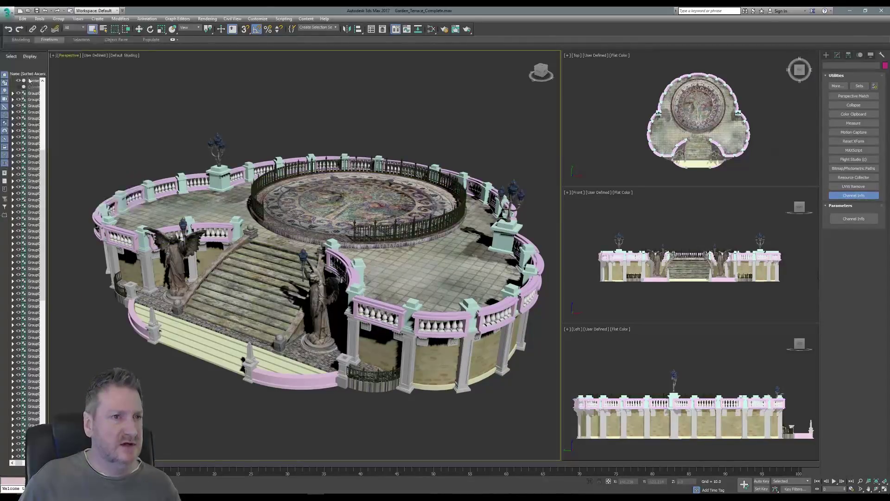